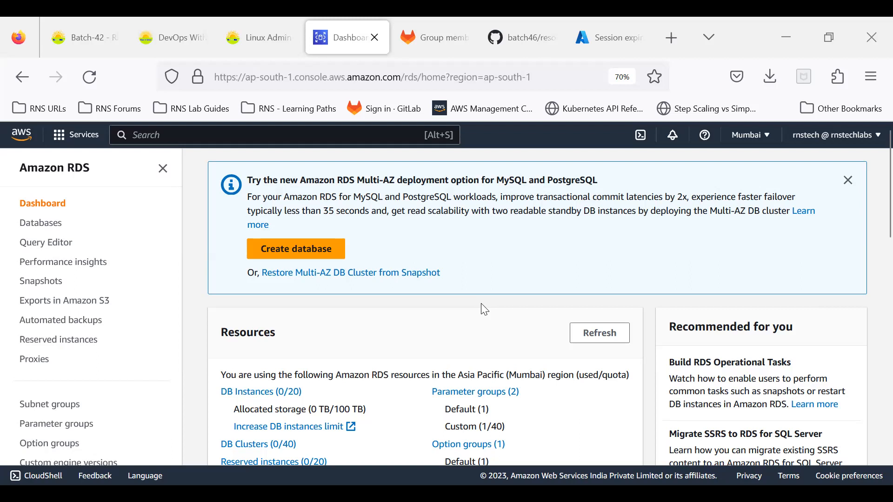
# Review the RDS dashboard's Resources panel, then open the Databases list.
pyautogui.scroll(-5, 483, 293)
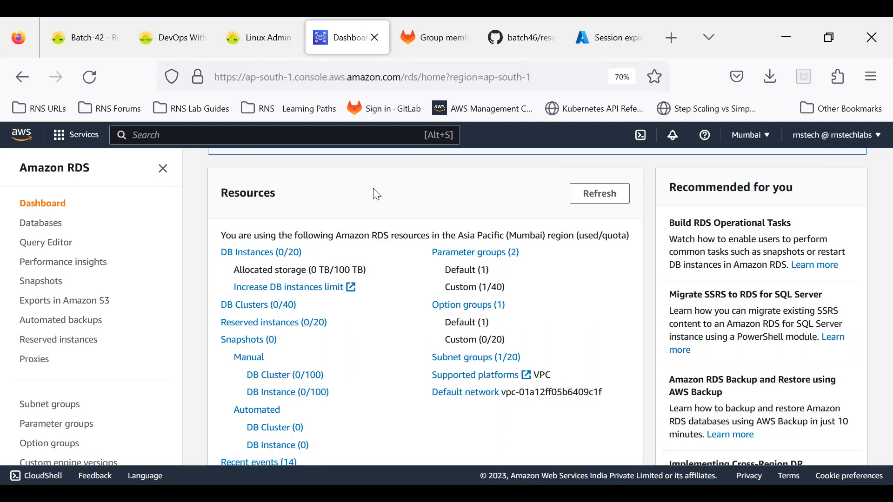
pyautogui.scroll(-3, 377, 194)
pyautogui.scroll(3, 376, 194)
pyautogui.scroll(3, 377, 195)
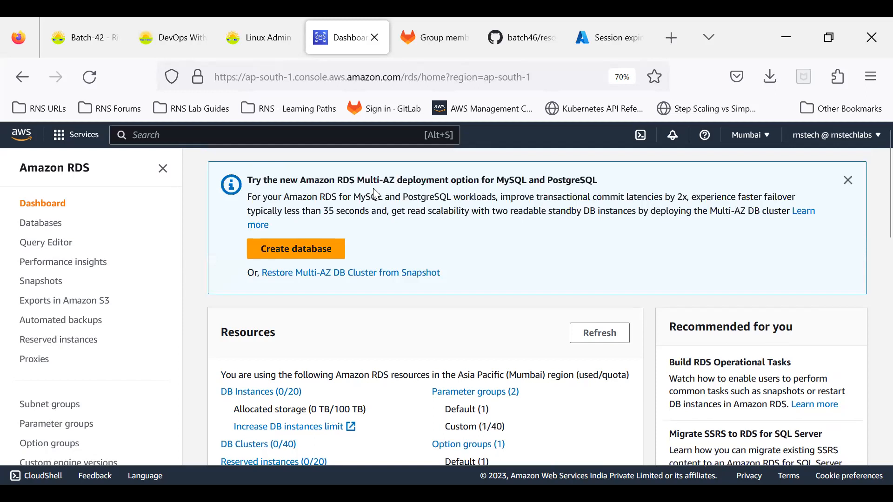
pyautogui.scroll(-3, 376, 195)
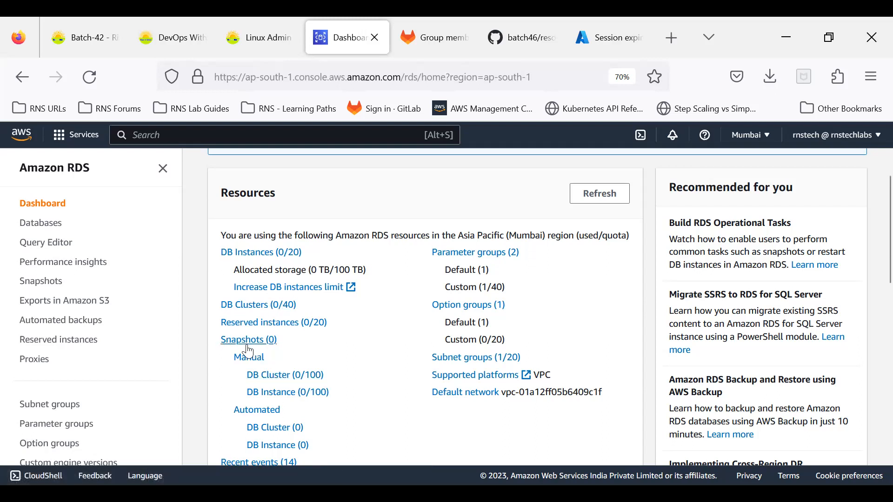
pyautogui.scroll(-3, 337, 418)
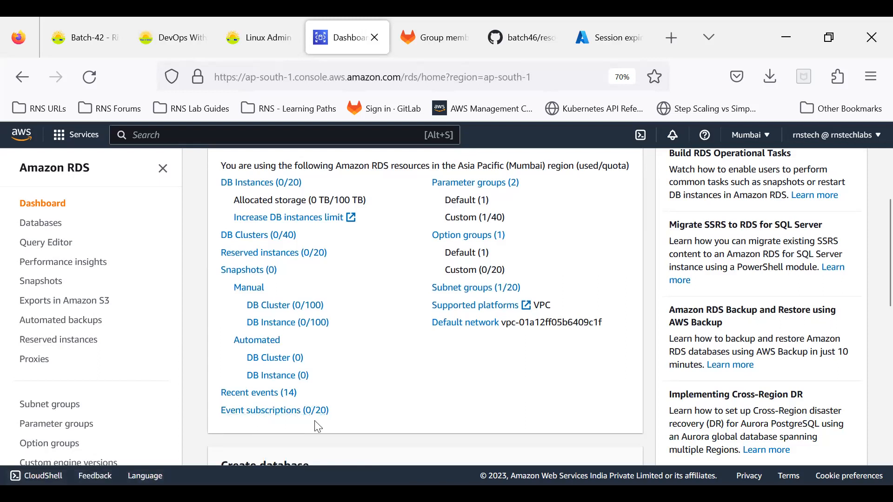
pyautogui.scroll(3, 392, 393)
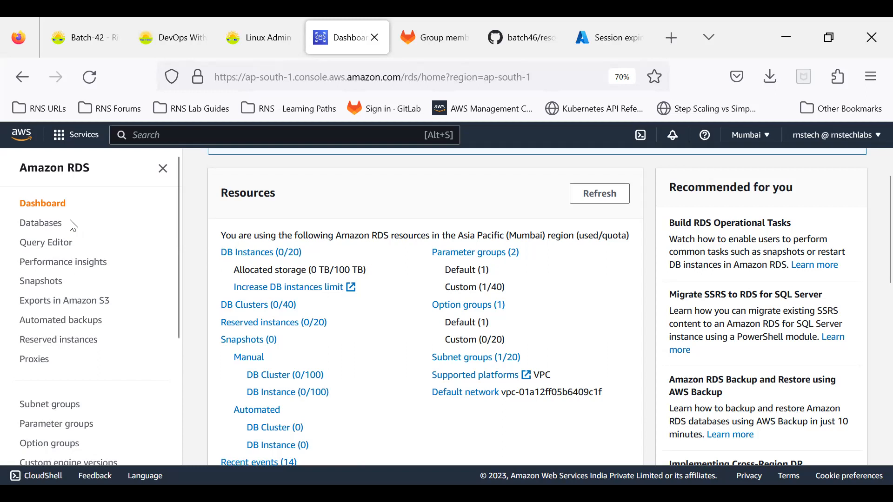
pyautogui.click(48, 226)
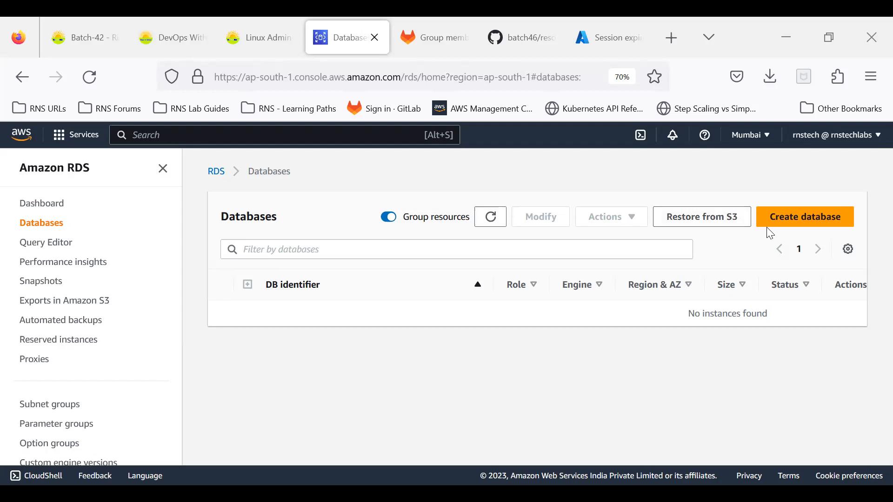
# Start creating a new database from the Databases page.
pyautogui.click(790, 221)
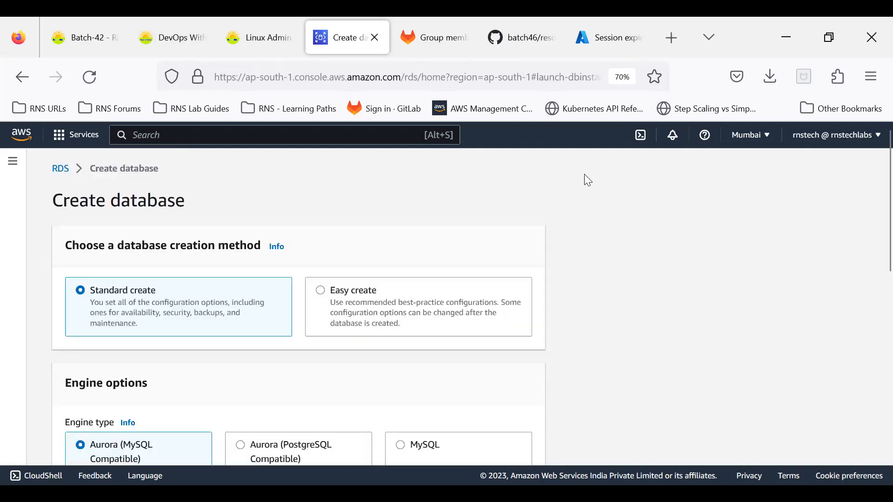
pyautogui.moveTo(61, 201); pyautogui.dragTo(194, 210)
pyautogui.click(194, 211)
# Preview Easy create, then choose Standard create and move to Engine options.
pyautogui.click(321, 292)
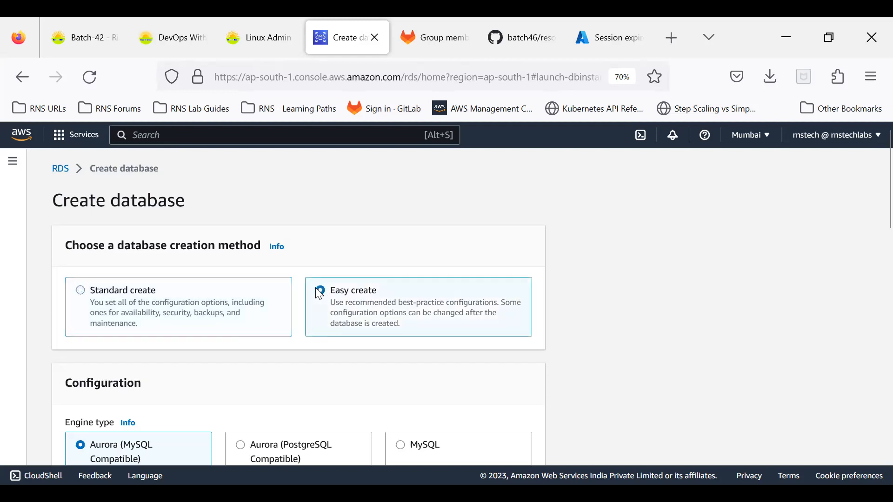
pyautogui.scroll(-10, 316, 297)
pyautogui.scroll(-8, 312, 299)
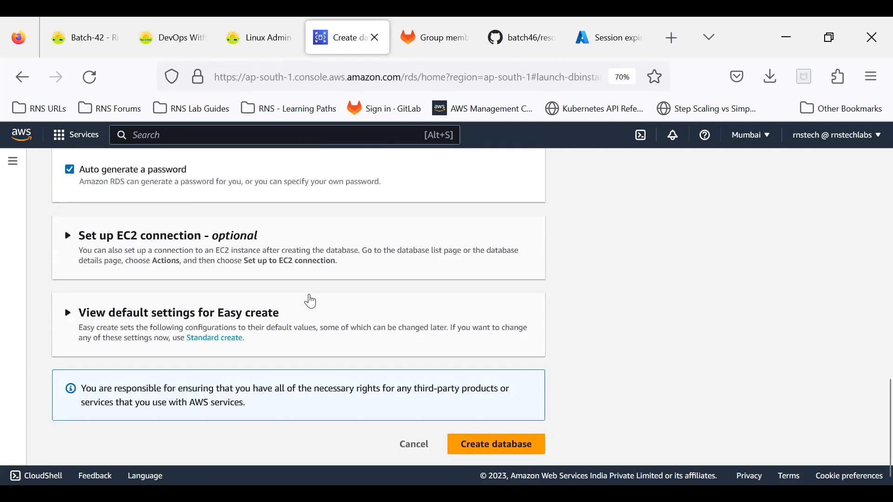
pyautogui.scroll(6, 310, 300)
pyautogui.scroll(3, 311, 301)
pyautogui.scroll(-6, 311, 301)
pyautogui.scroll(10, 311, 300)
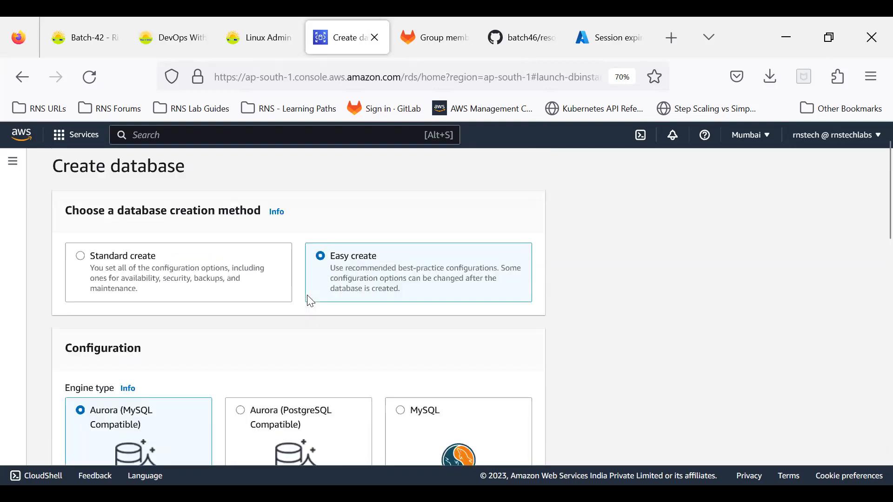
pyautogui.click(81, 290)
pyautogui.scroll(-5, 135, 273)
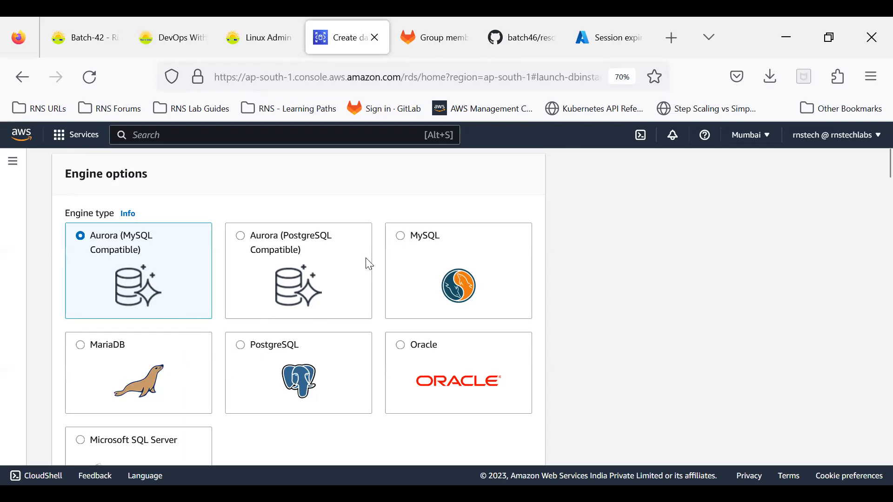
# Select MySQL as the database engine.
pyautogui.click(404, 244)
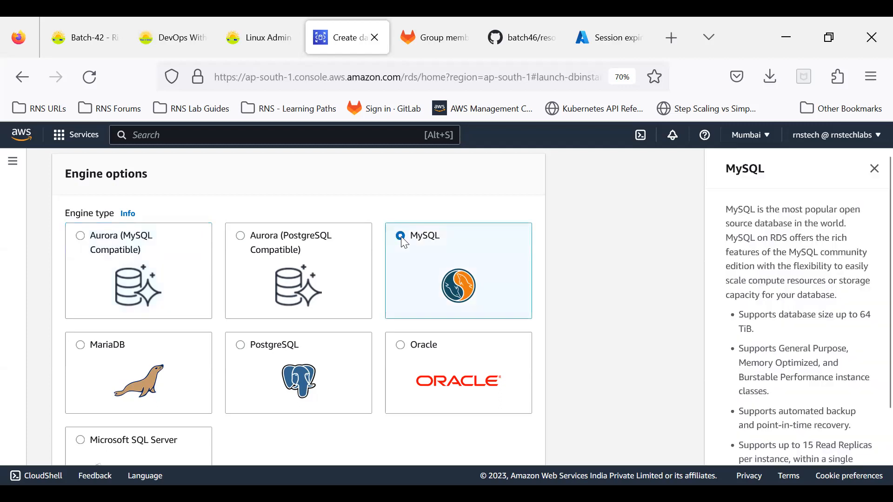
pyautogui.scroll(-6, 398, 249)
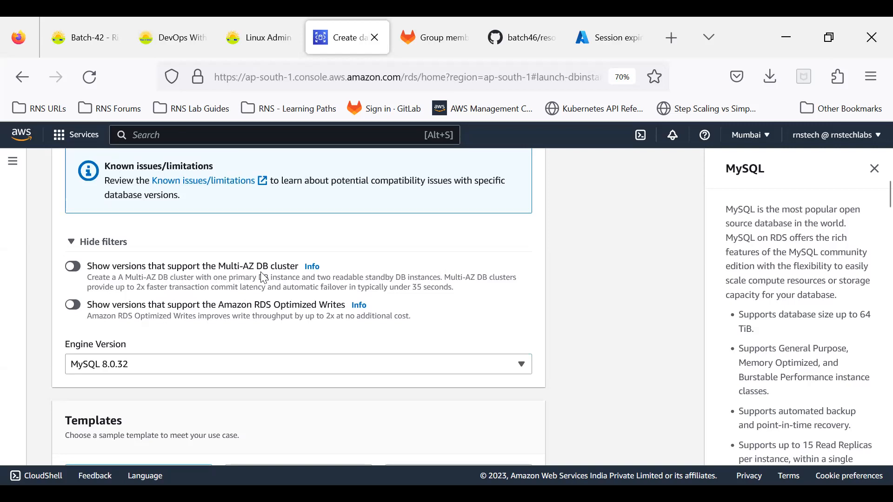
pyautogui.scroll(7, 264, 278)
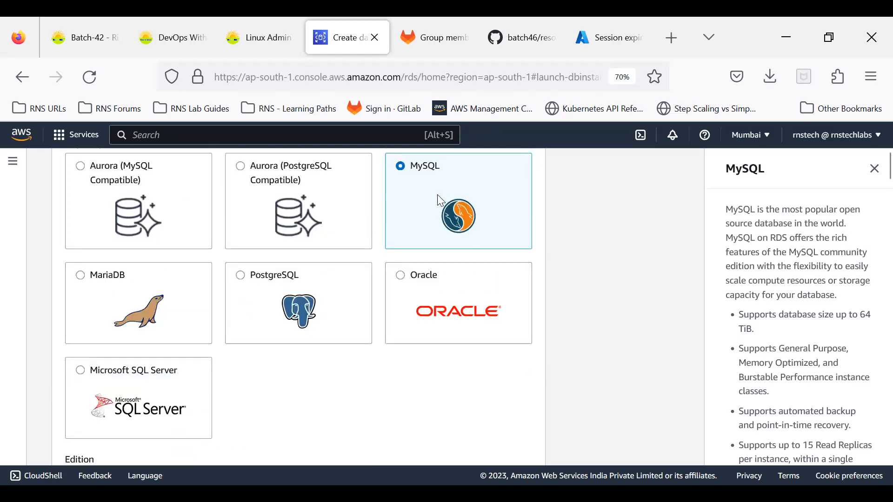
pyautogui.scroll(-7, 437, 200)
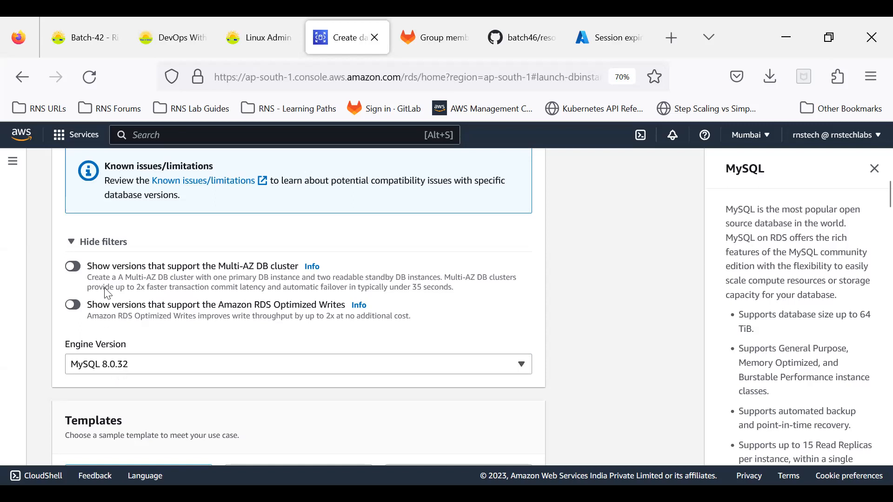
# Leave the Multi-AZ version filter off and keep engine version MySQL 8.0.32.
pyautogui.click(75, 269)
pyautogui.click(110, 366)
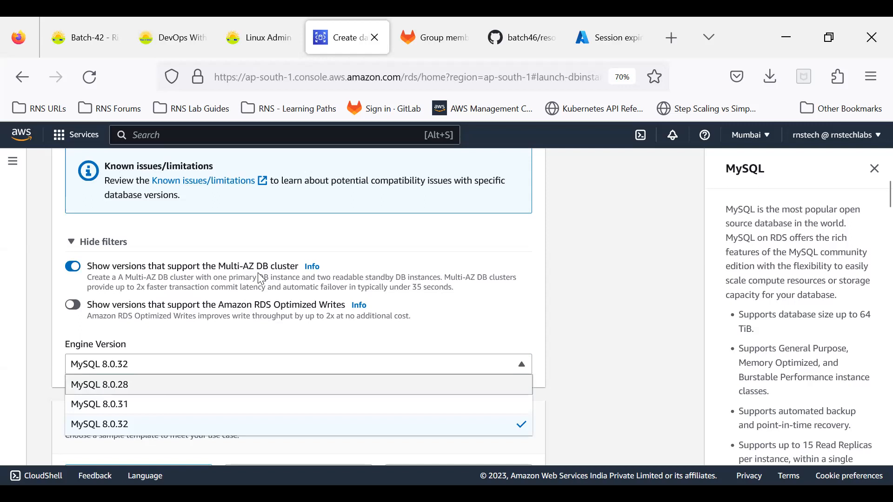
pyautogui.click(199, 336)
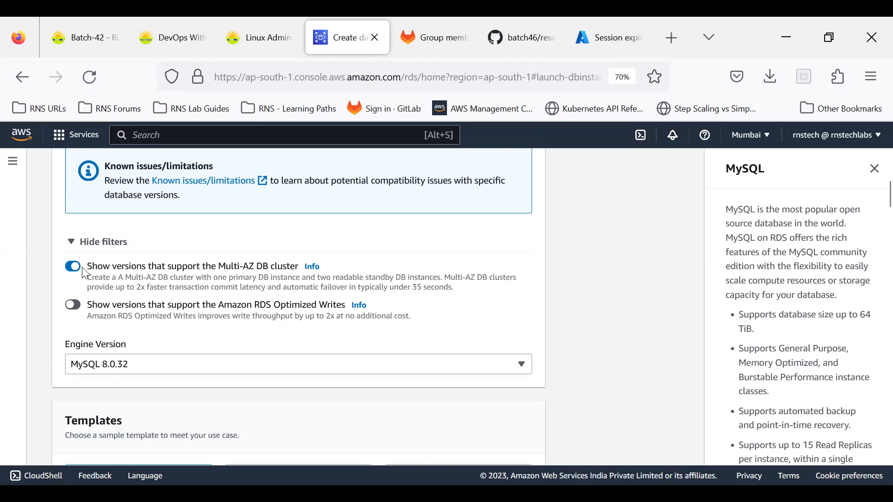
pyautogui.click(118, 371)
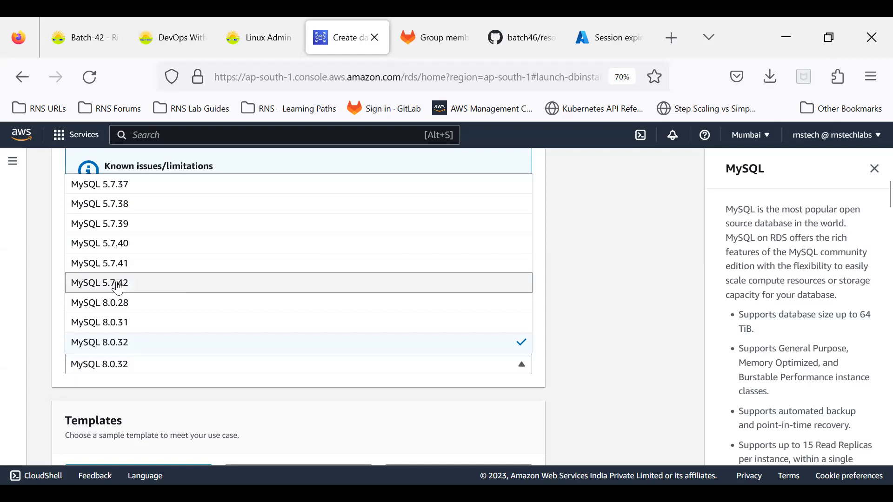
pyautogui.click(131, 403)
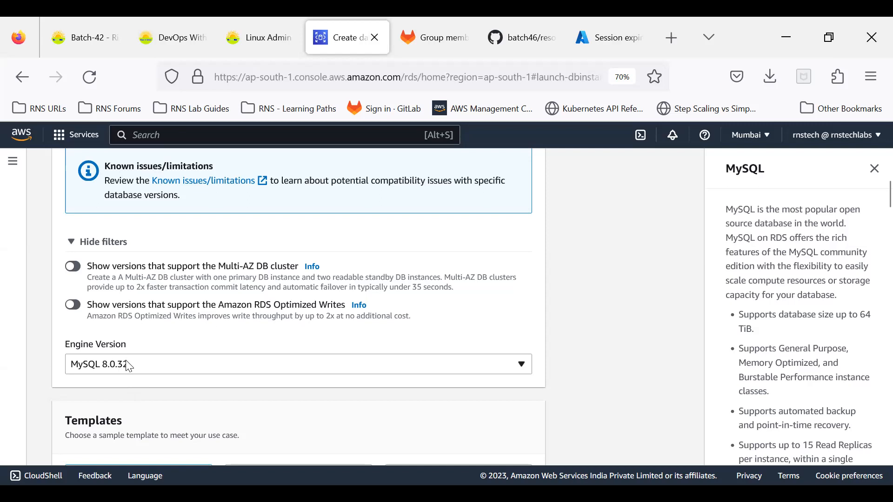
pyautogui.scroll(-3, 129, 366)
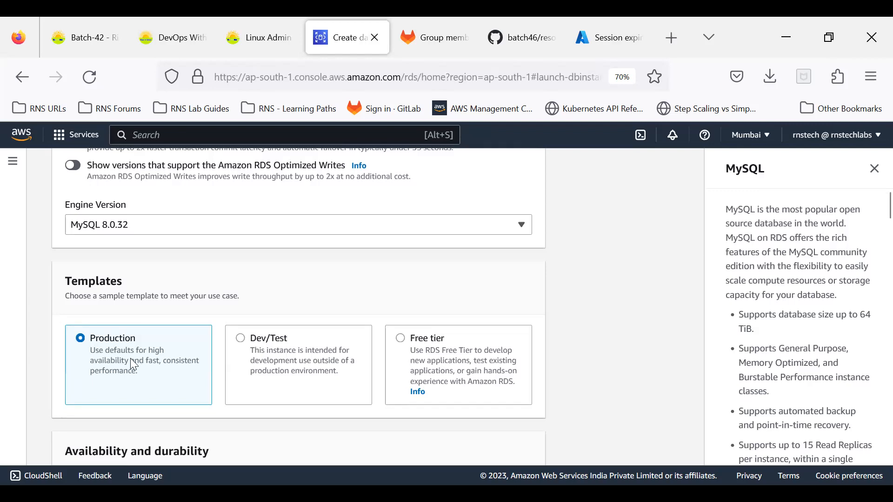
pyautogui.scroll(-3, 126, 357)
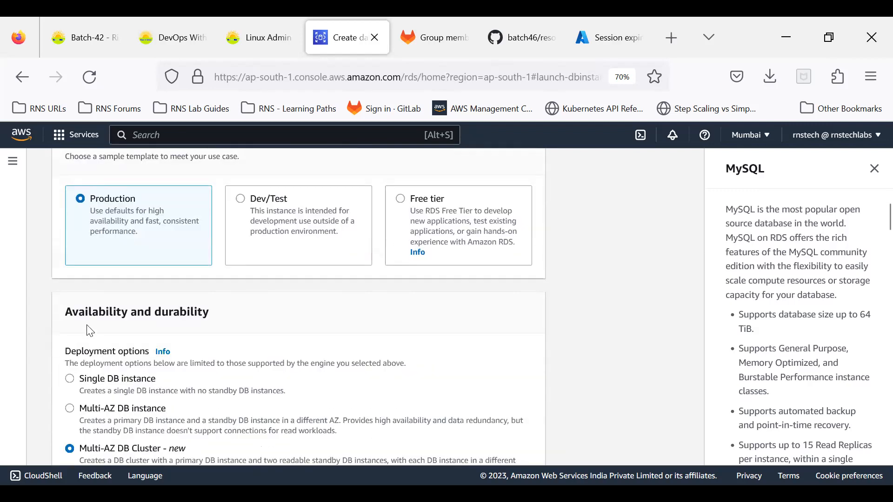
pyautogui.scroll(-3, 120, 328)
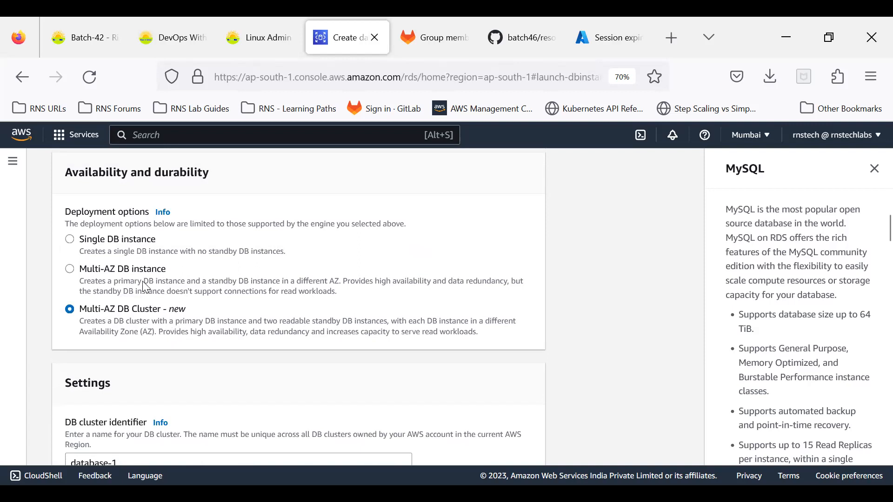
pyautogui.scroll(3, 142, 281)
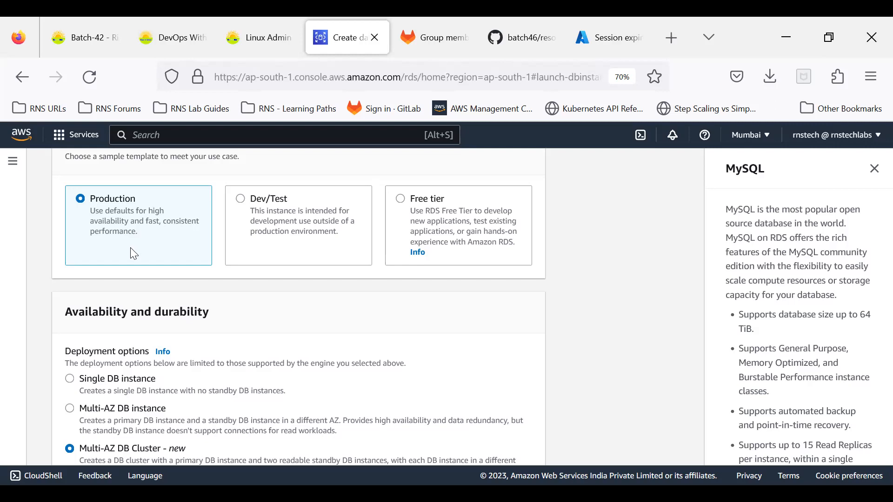
pyautogui.scroll(-3, 105, 293)
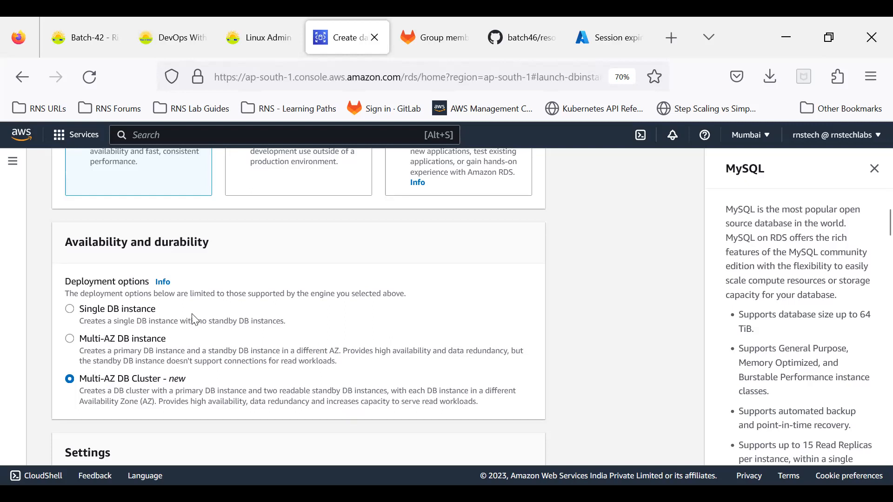
pyautogui.scroll(1, 212, 317)
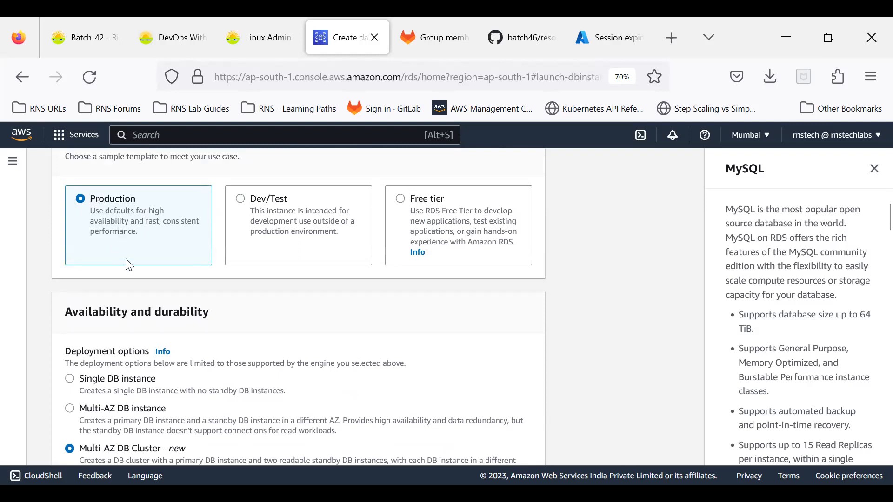
pyautogui.scroll(-2, 88, 272)
pyautogui.scroll(4, 124, 274)
pyautogui.click(241, 271)
pyautogui.scroll(-3, 243, 275)
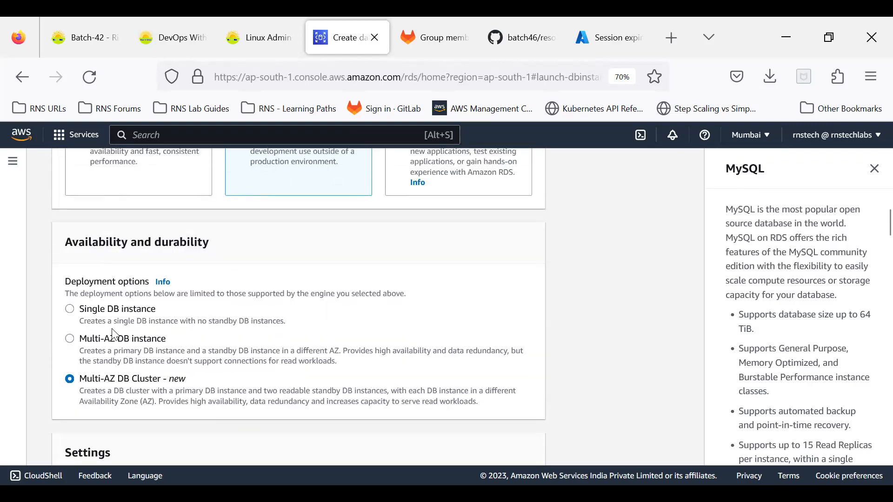
pyautogui.scroll(3, 303, 296)
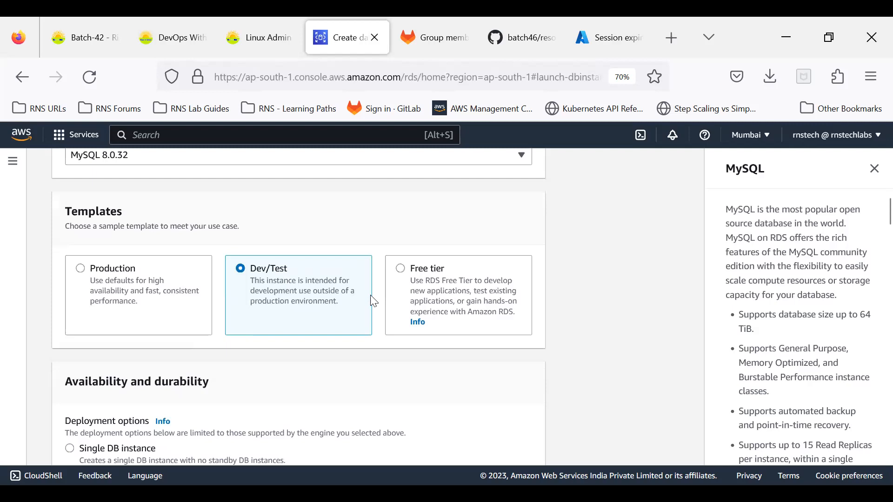
# Select the Free tier template and check the resulting deployment options.
pyautogui.click(402, 277)
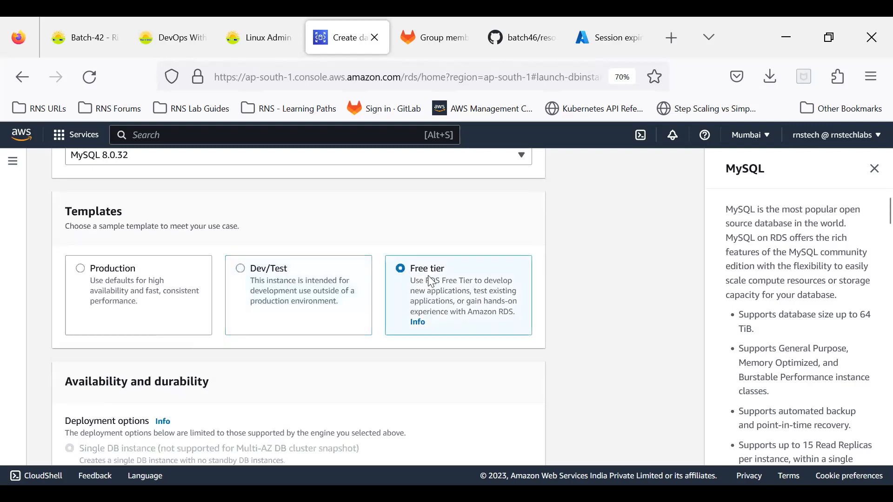
pyautogui.scroll(-2, 445, 279)
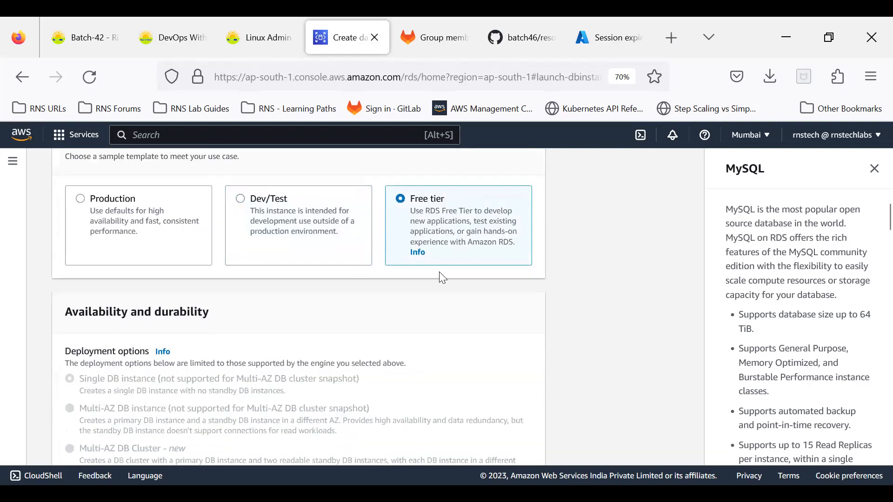
pyautogui.scroll(-3, 129, 277)
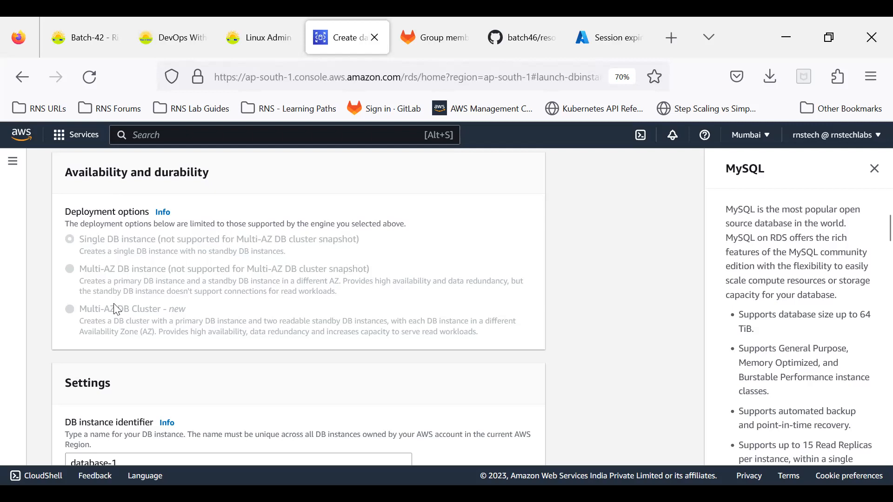
pyautogui.scroll(2, 224, 267)
pyautogui.scroll(1, 223, 266)
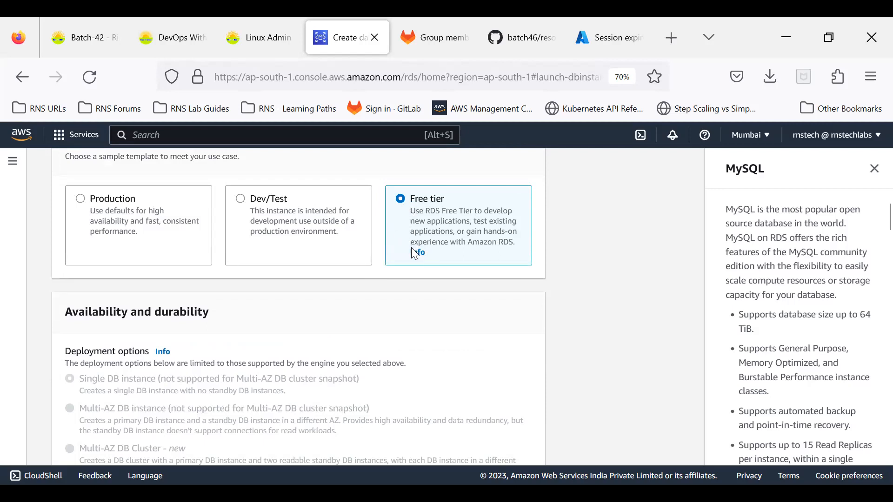
pyautogui.scroll(-4, 412, 249)
# Replace the DB instance identifier database-1 with rns-demo.
pyautogui.scroll(-1, 412, 251)
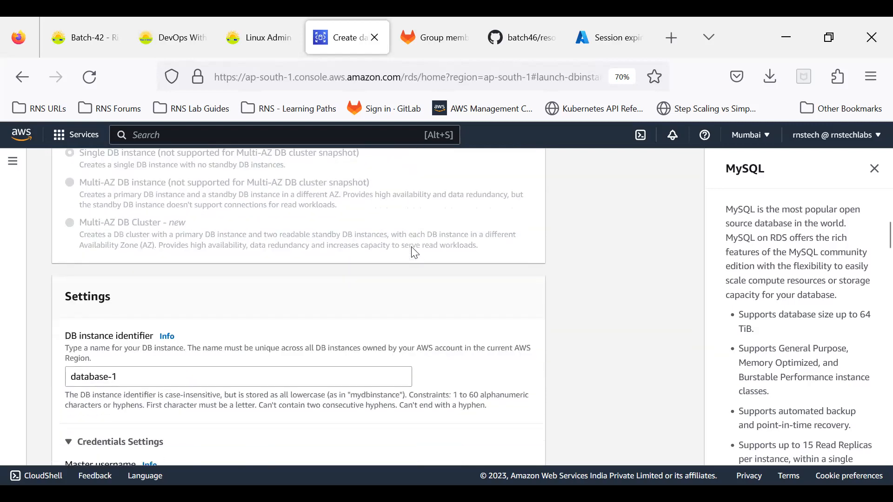
pyautogui.moveTo(135, 321); pyautogui.dragTo(44, 320)
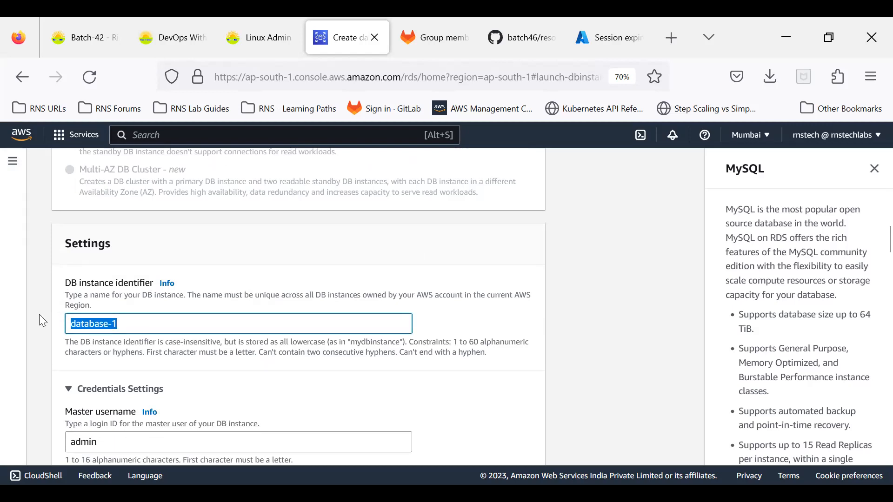
pyautogui.write('rns')
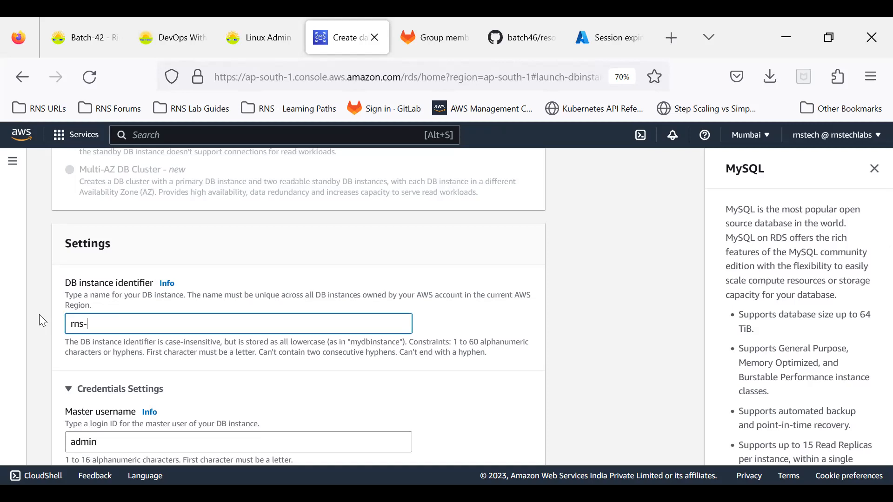
pyautogui.write('-demo')
pyautogui.click(222, 249)
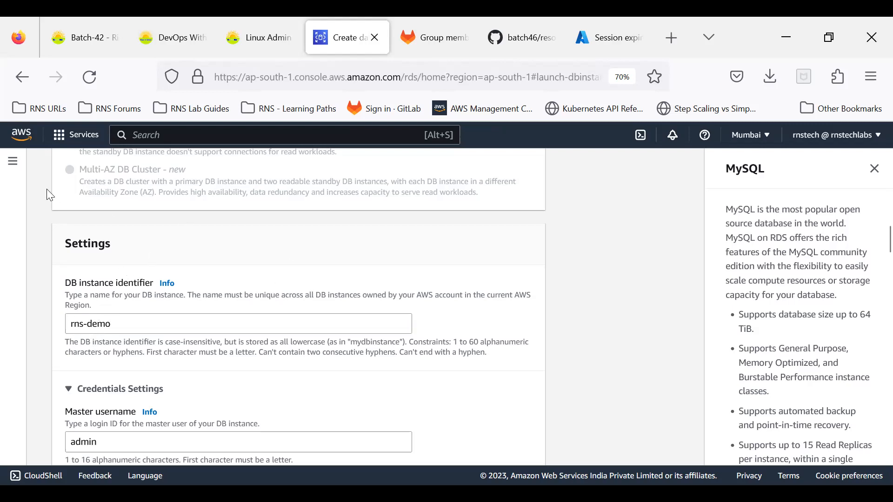
pyautogui.click(13, 161)
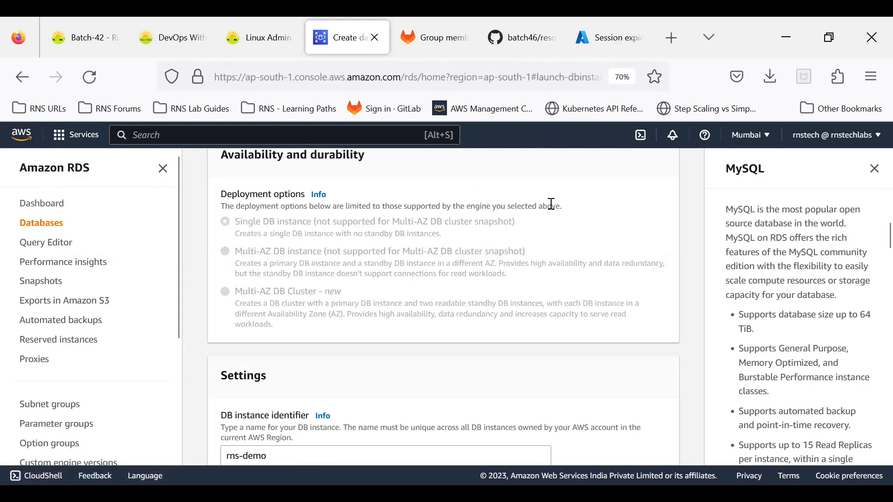
pyautogui.click(163, 168)
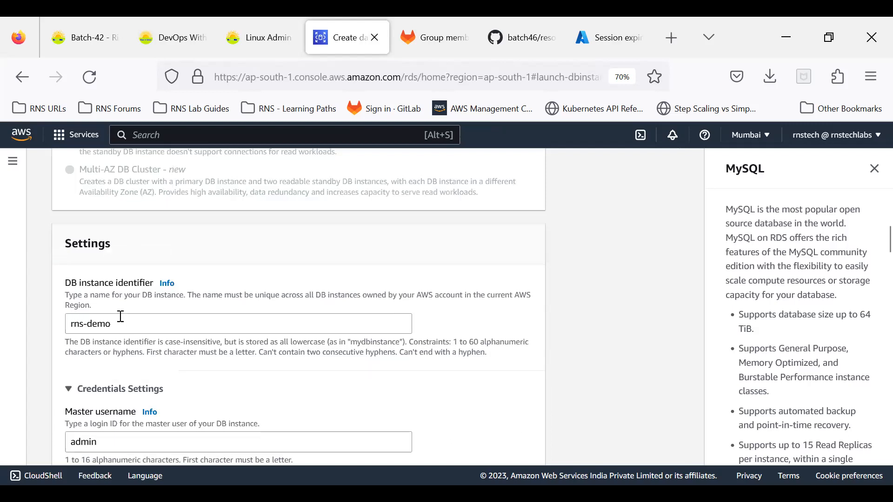
pyautogui.scroll(-3, 100, 321)
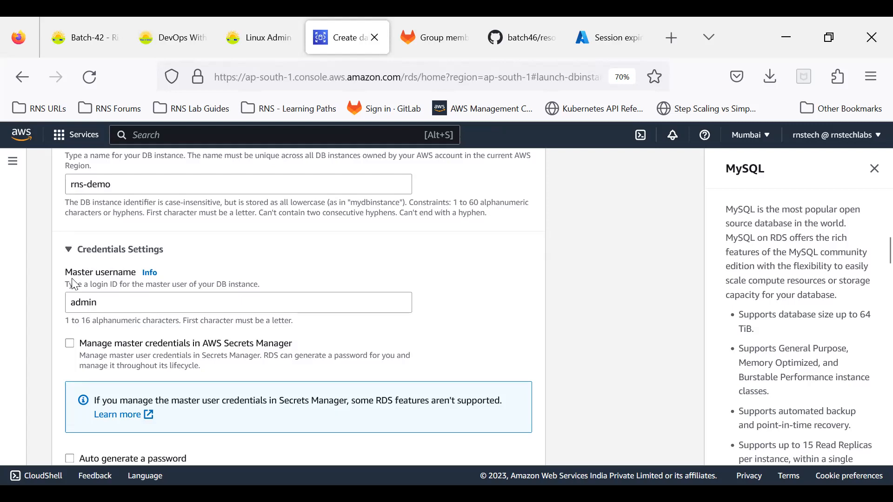
# Enter a master password for the admin user and type it again to confirm.
pyautogui.click(119, 311)
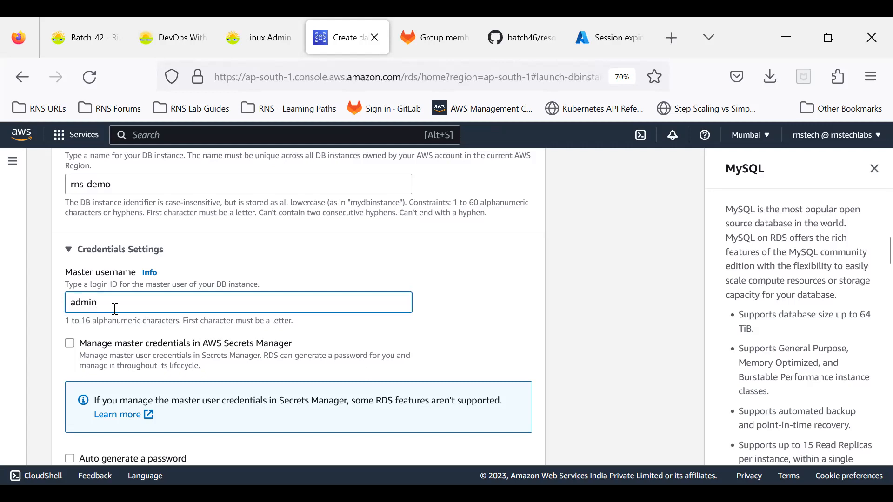
pyautogui.scroll(-2, 111, 300)
pyautogui.scroll(-4, 112, 299)
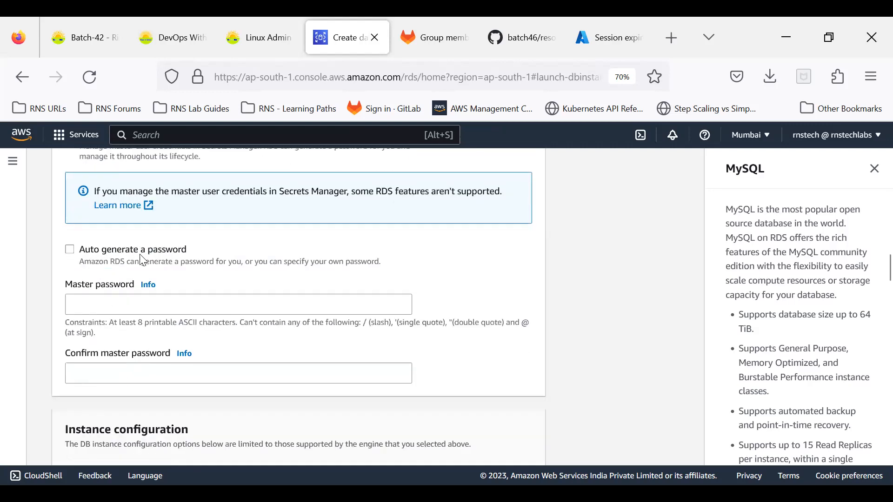
pyautogui.click(95, 301)
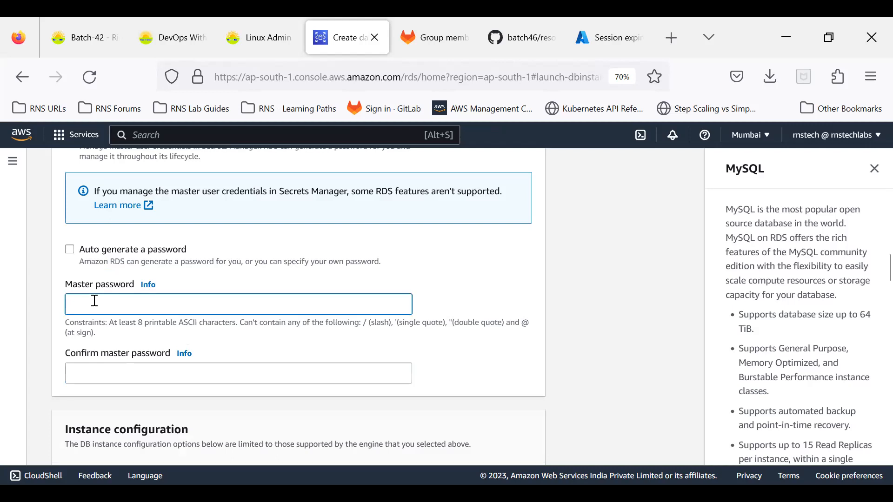
pyautogui.write('********')
pyautogui.click(110, 373)
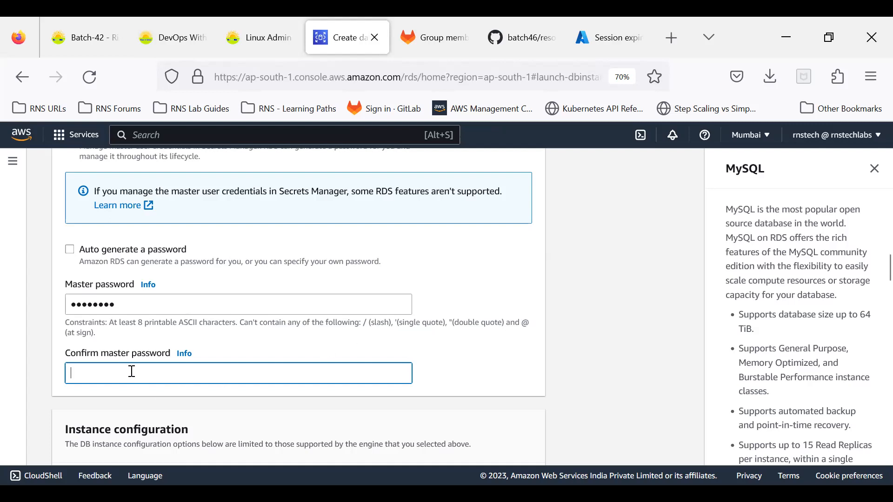
pyautogui.write('•••••••')
pyautogui.click(469, 387)
pyautogui.scroll(3, 426, 363)
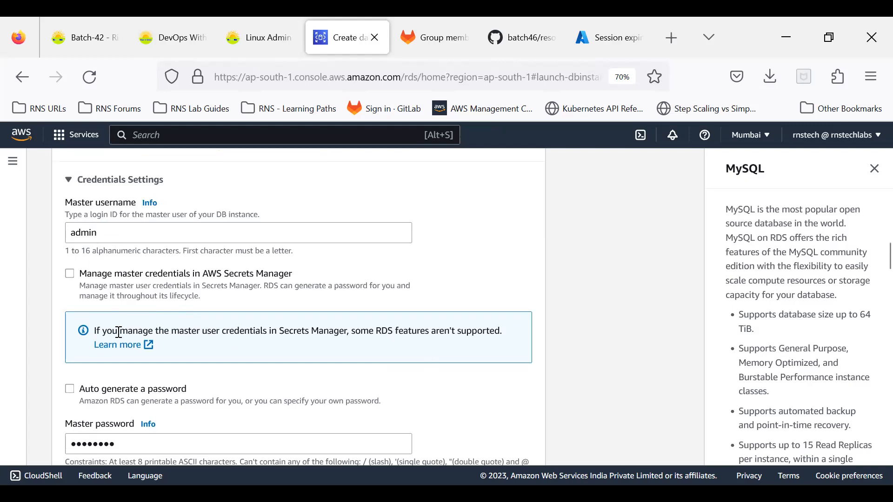
pyautogui.scroll(-4, 118, 331)
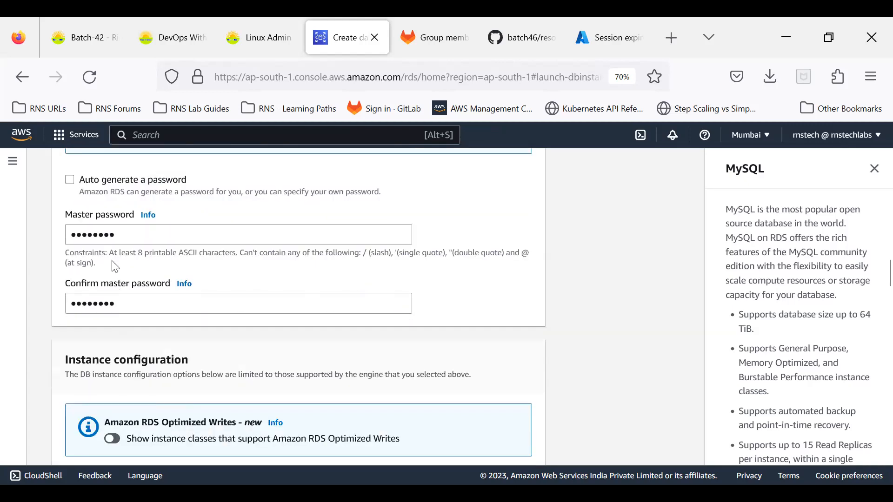
pyautogui.scroll(-2, 112, 265)
pyautogui.scroll(-3, 111, 302)
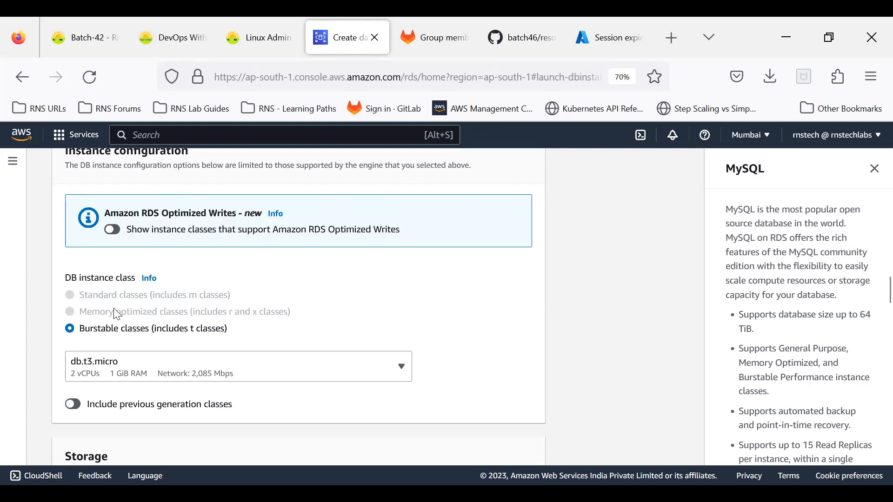
# Change the DB instance class to db.t2.micro (1 vCPU, 1 GiB RAM).
pyautogui.click(122, 371)
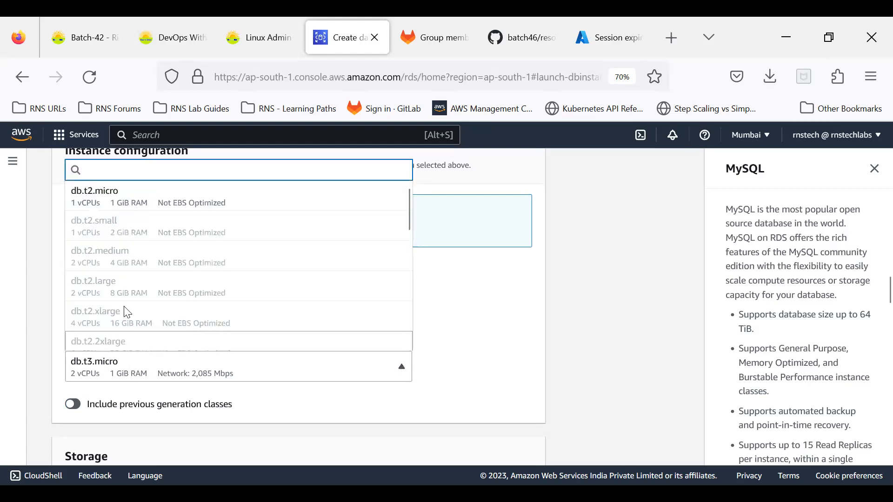
pyautogui.click(144, 209)
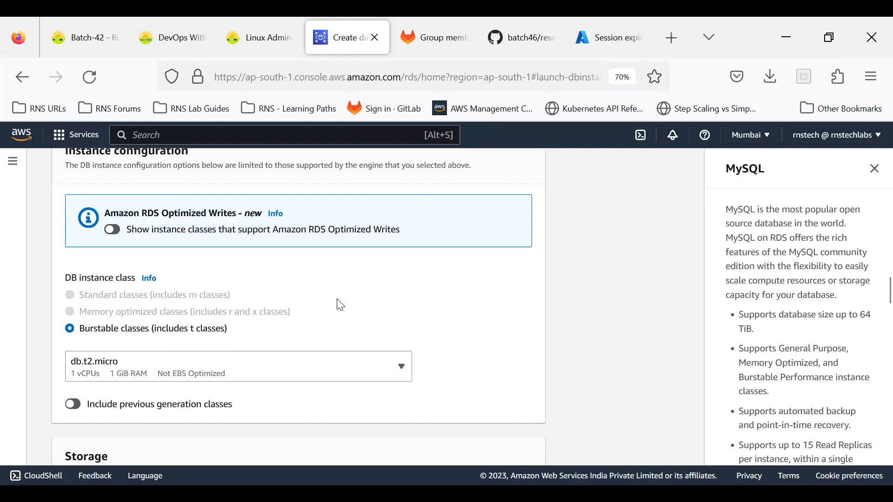
pyautogui.scroll(-2, 340, 305)
# Keep General Purpose SSD (gp2) as the storage type.
pyautogui.scroll(-3, 340, 305)
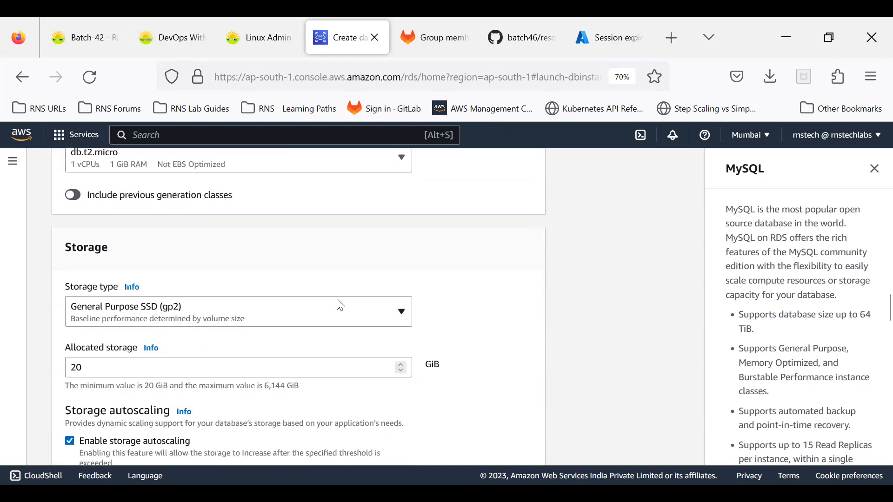
pyautogui.scroll(-1, 341, 305)
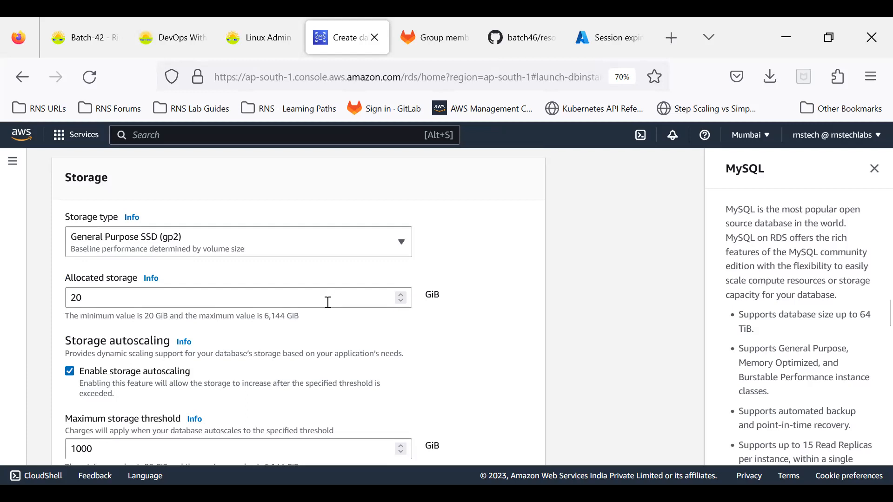
pyautogui.click(153, 246)
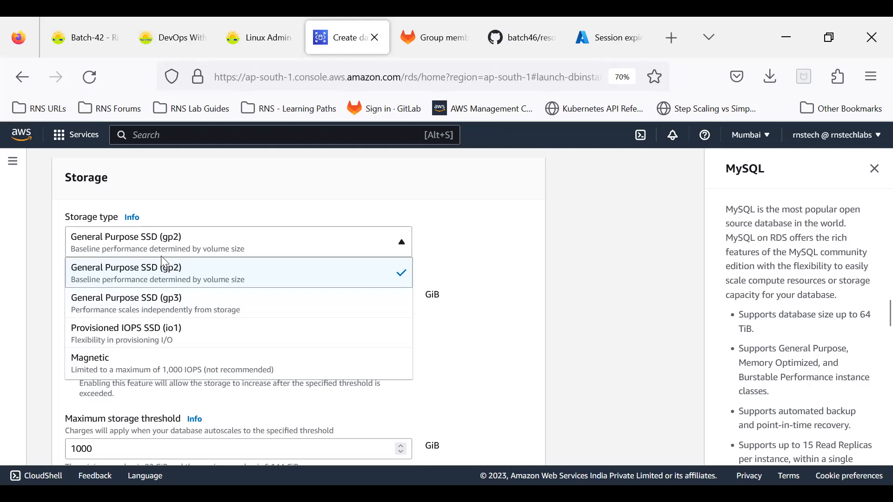
pyautogui.click(512, 255)
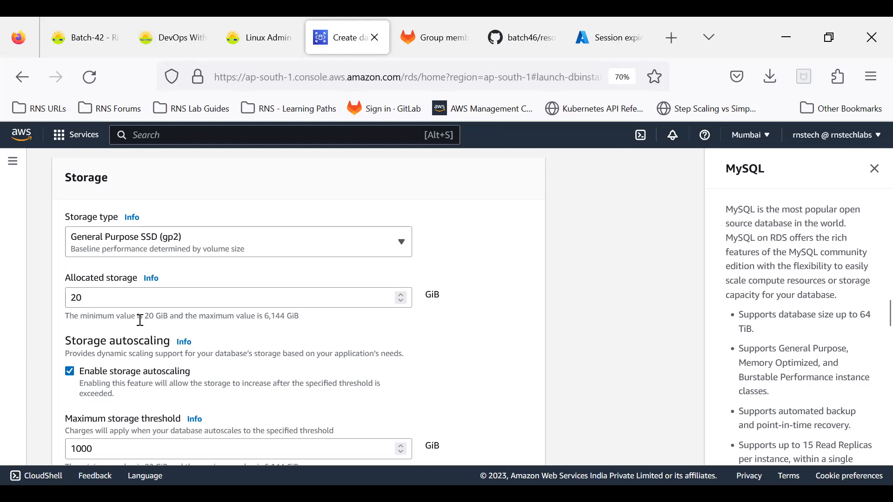
pyautogui.moveTo(261, 315); pyautogui.dragTo(303, 323)
pyautogui.click(303, 322)
# Keep 20 GiB allocated storage with autoscaling up to a 1000 GiB maximum threshold.
pyautogui.scroll(-3, 135, 350)
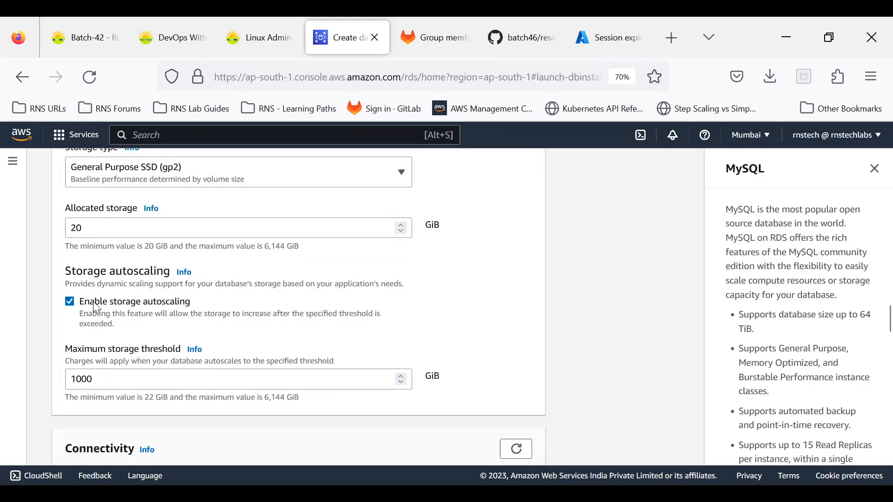
pyautogui.click(91, 226)
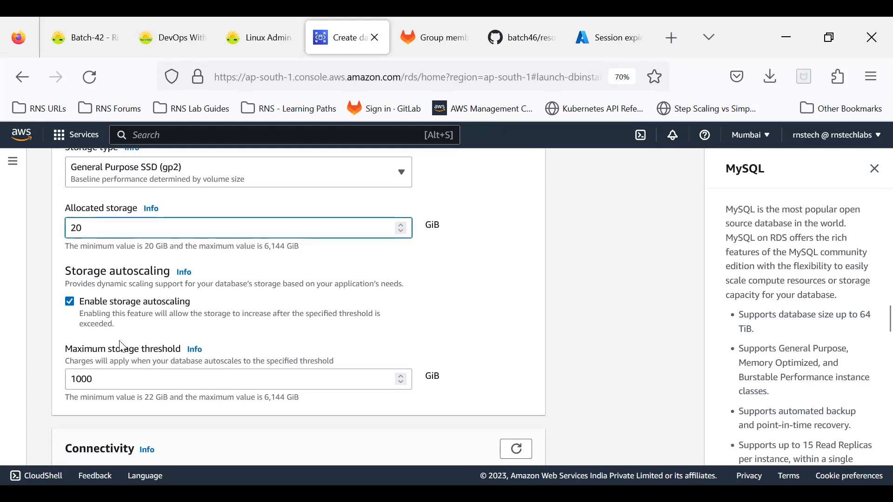
pyautogui.click(99, 379)
pyautogui.hotkey('ctrl', 'a')
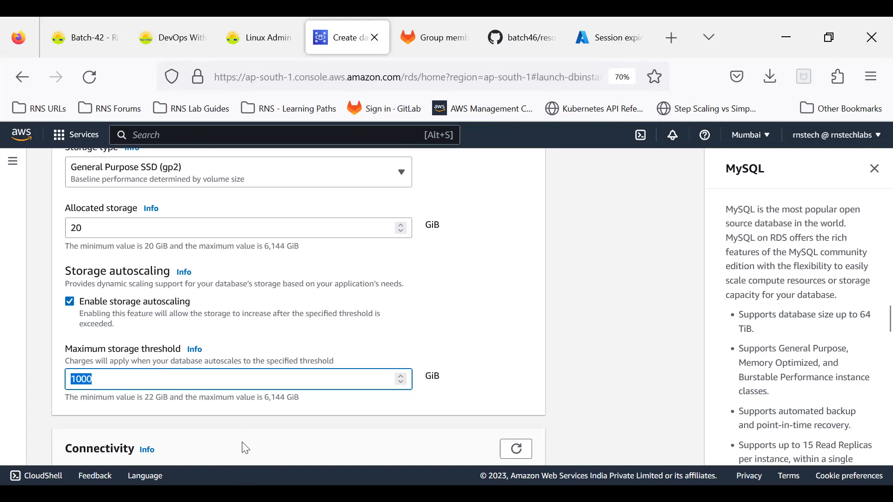
pyautogui.scroll(3, 193, 379)
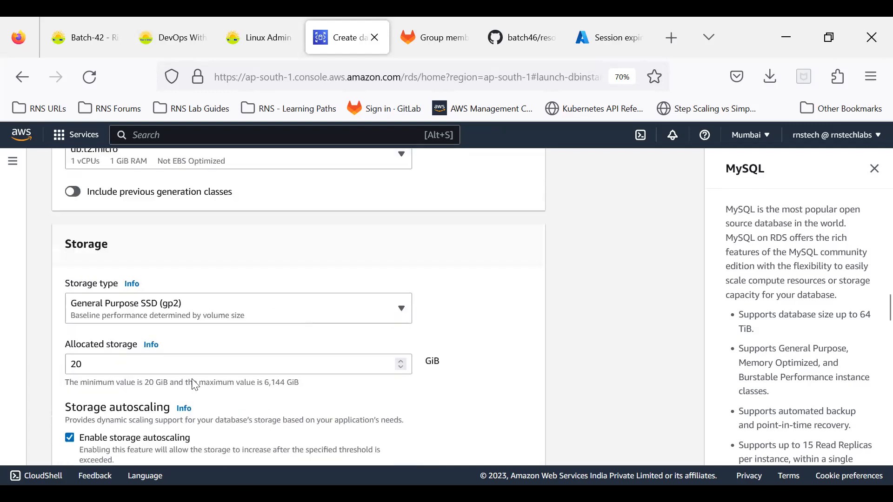
pyautogui.click(156, 313)
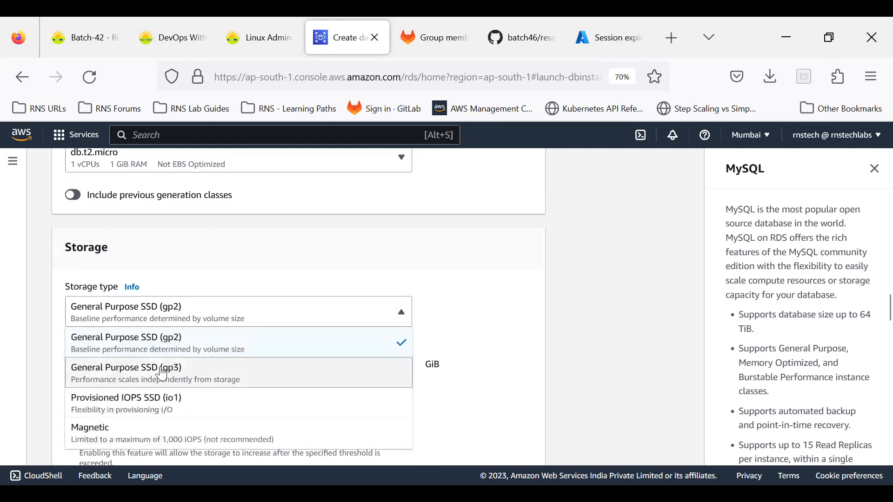
pyautogui.click(162, 373)
pyautogui.scroll(-2, 200, 308)
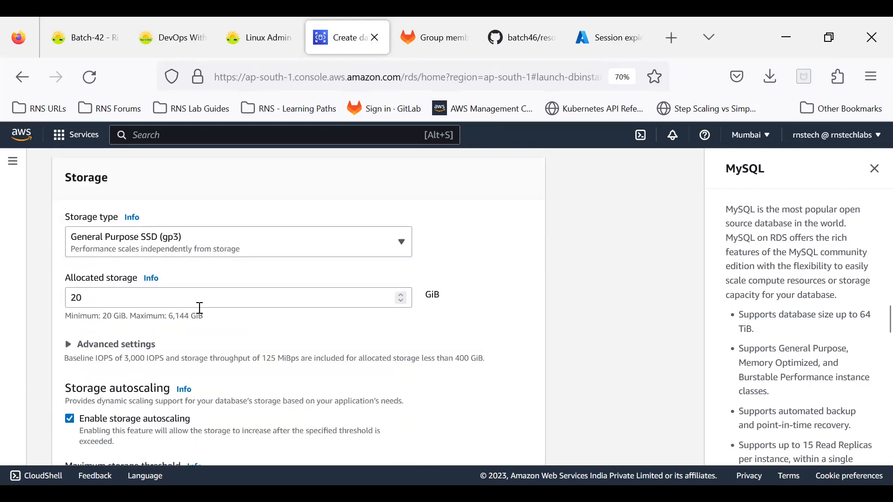
pyautogui.scroll(-2, 200, 308)
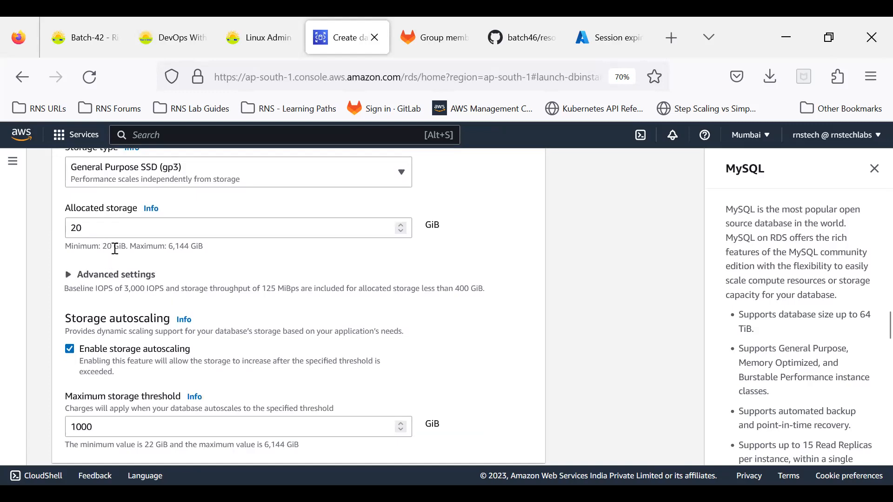
pyautogui.click(105, 278)
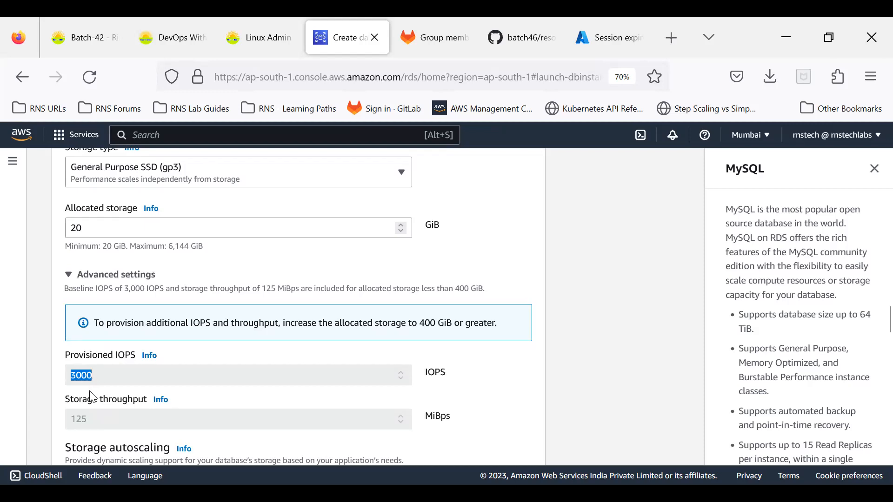
pyautogui.click(107, 424)
pyautogui.click(130, 169)
pyautogui.click(128, 197)
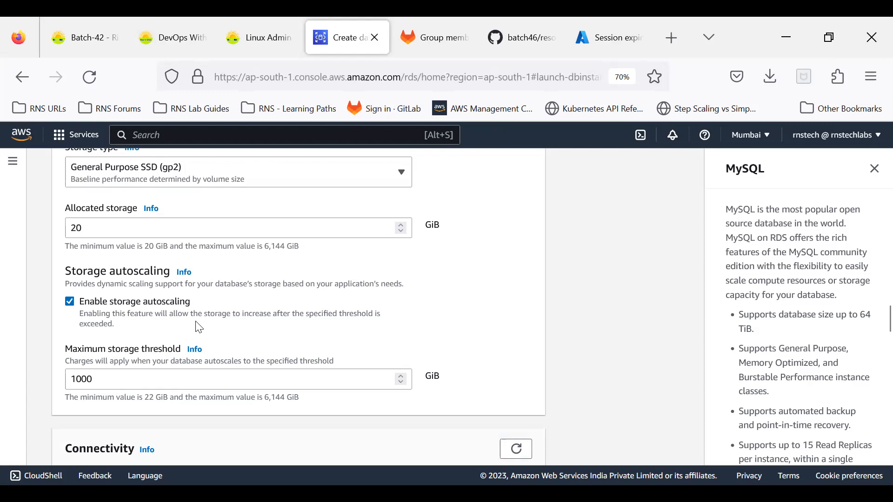
pyautogui.scroll(-6, 200, 323)
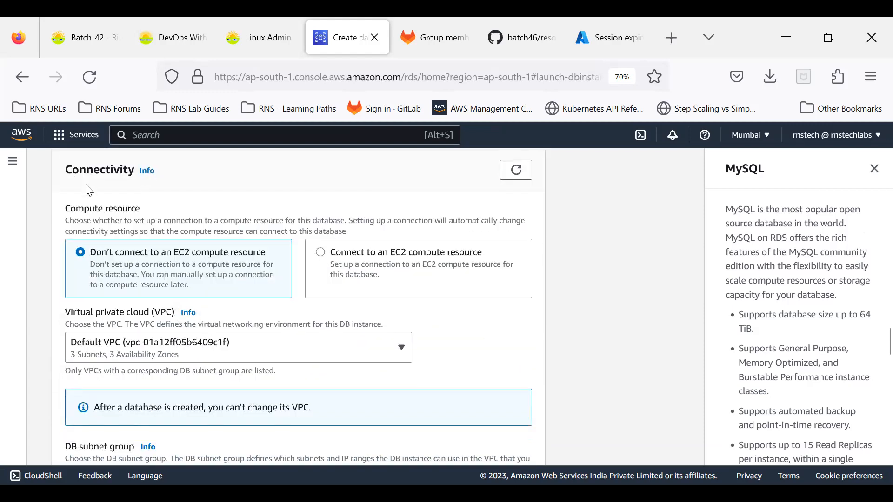
pyautogui.scroll(10, 375, 386)
pyautogui.scroll(15, 384, 374)
pyautogui.scroll(5, 384, 371)
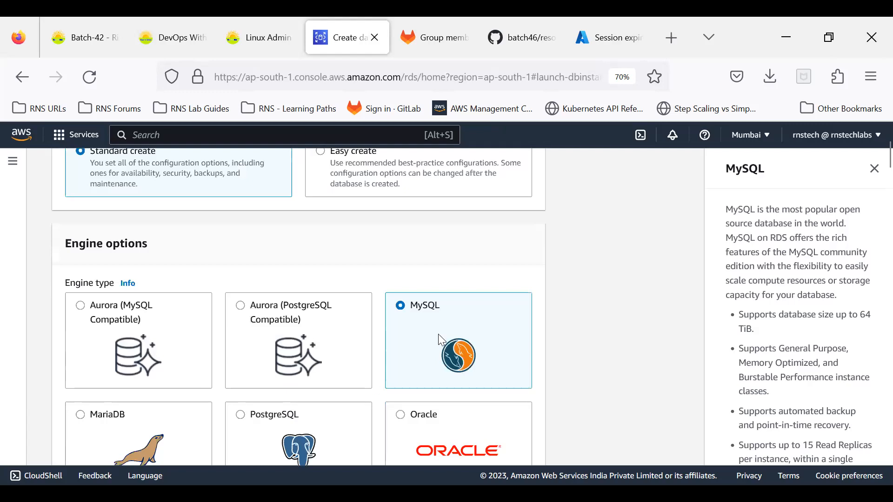
pyautogui.scroll(-6, 438, 334)
pyautogui.scroll(-4, 125, 440)
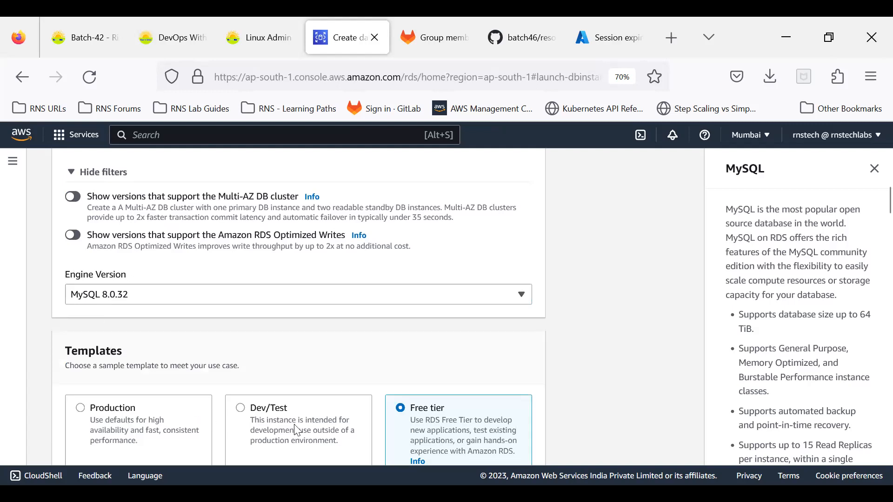
pyautogui.scroll(-1, 393, 442)
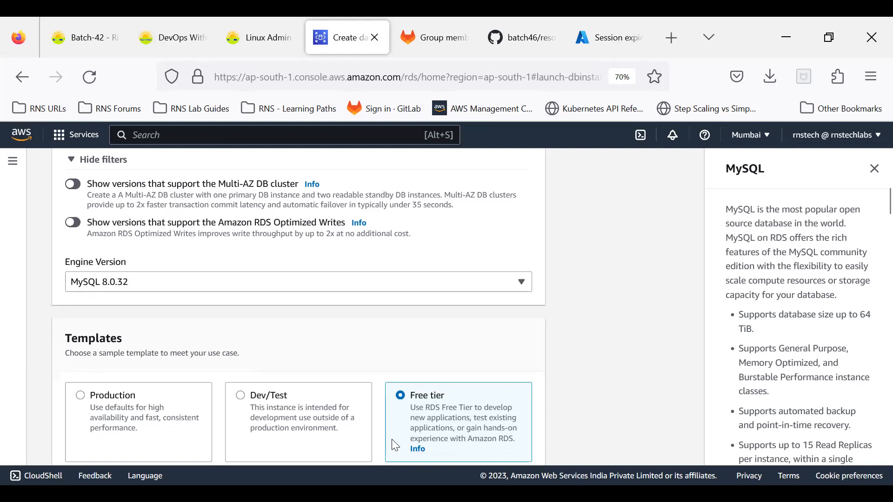
pyautogui.scroll(-3, 392, 439)
pyautogui.scroll(-5, 381, 423)
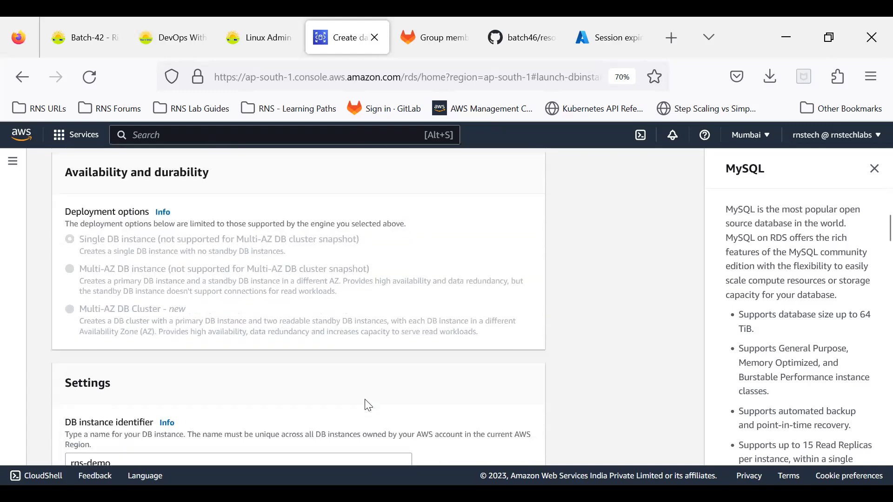
pyautogui.scroll(-3, 369, 406)
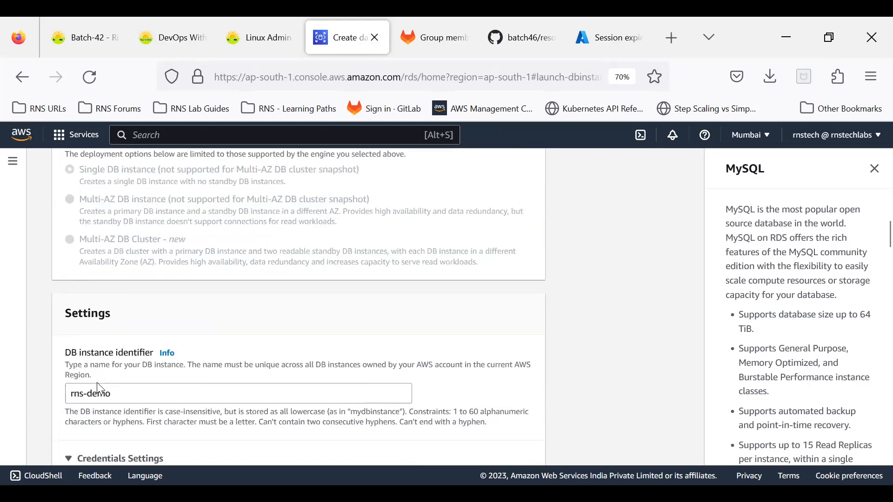
pyautogui.scroll(-6, 109, 391)
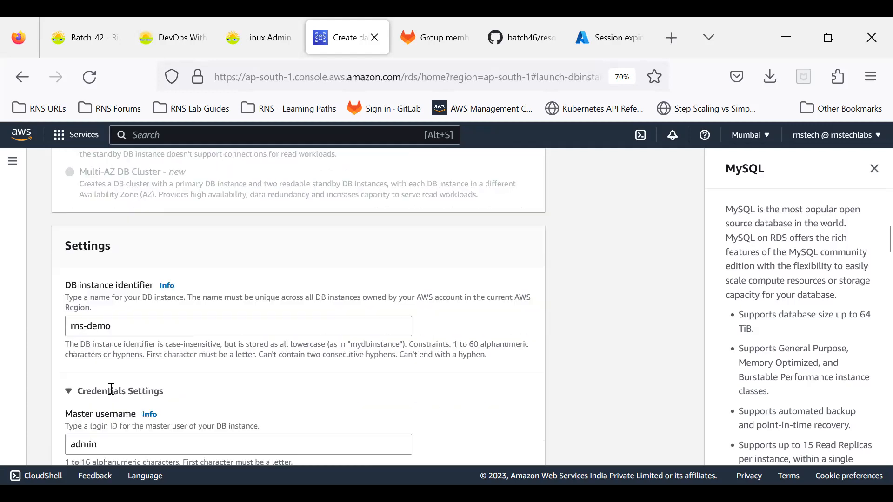
pyautogui.scroll(-18, 111, 388)
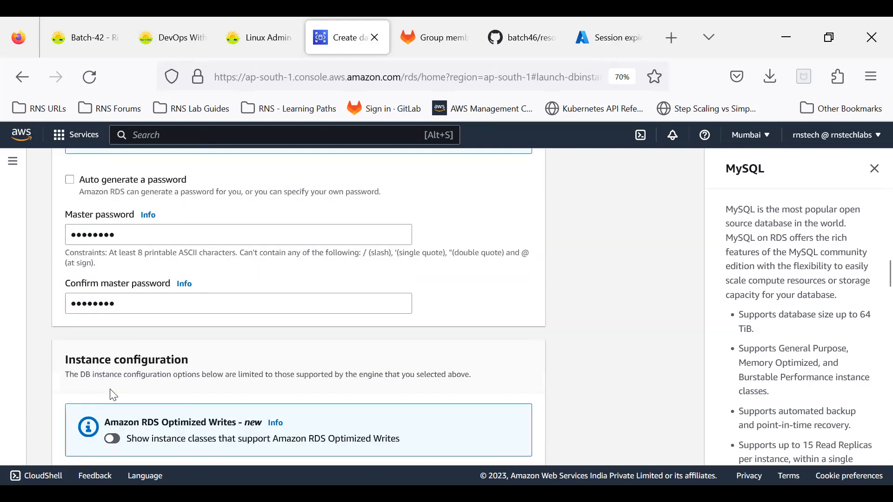
pyautogui.scroll(-6, 172, 321)
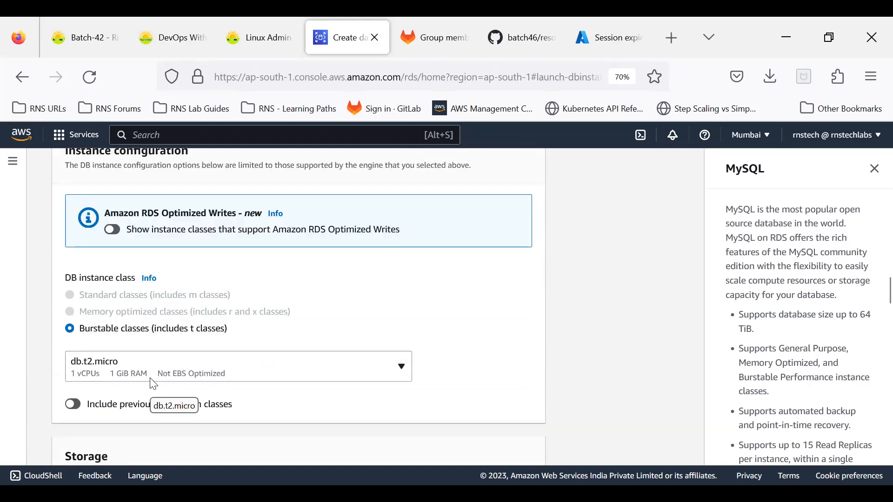
pyautogui.scroll(-9, 153, 384)
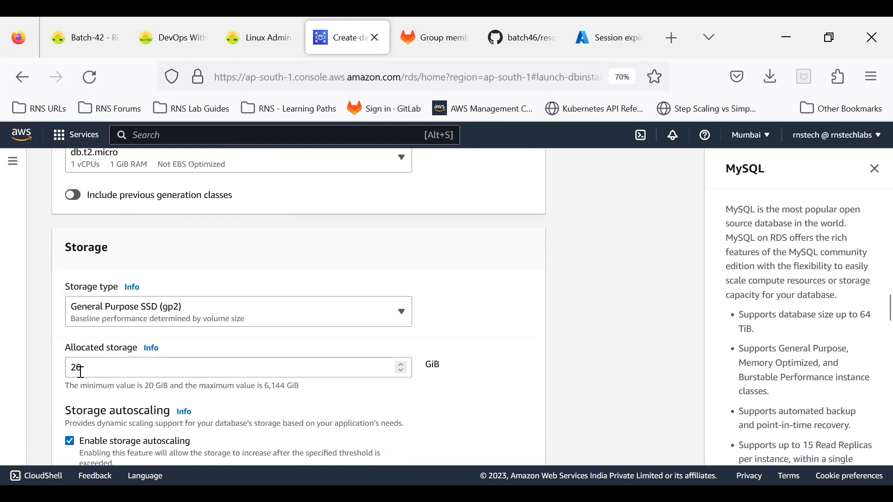
pyautogui.scroll(-6, 113, 372)
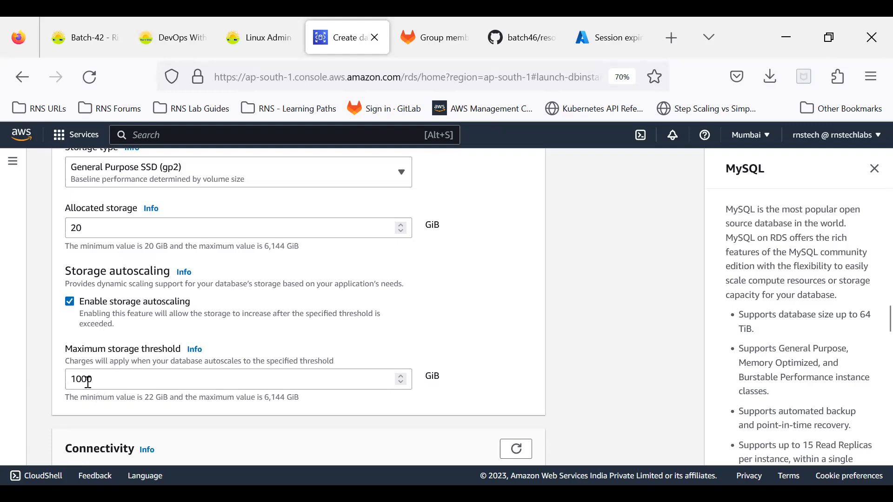
pyautogui.scroll(3, 88, 381)
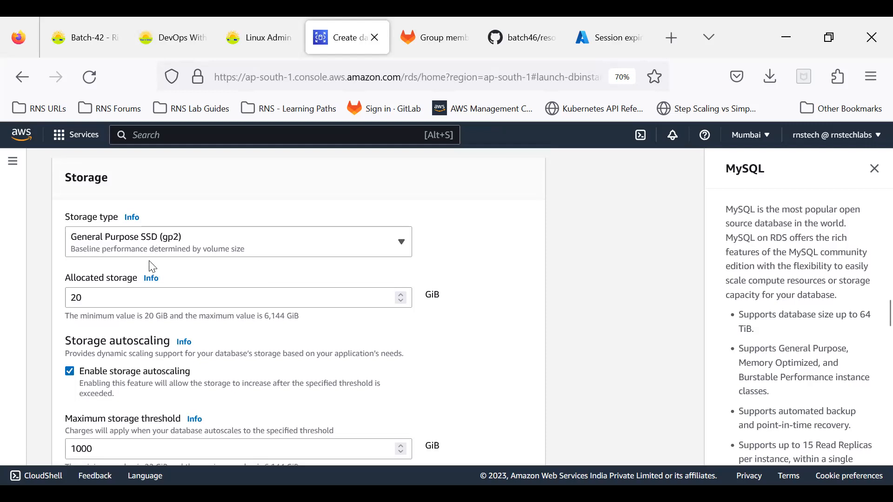
pyautogui.scroll(-3, 216, 359)
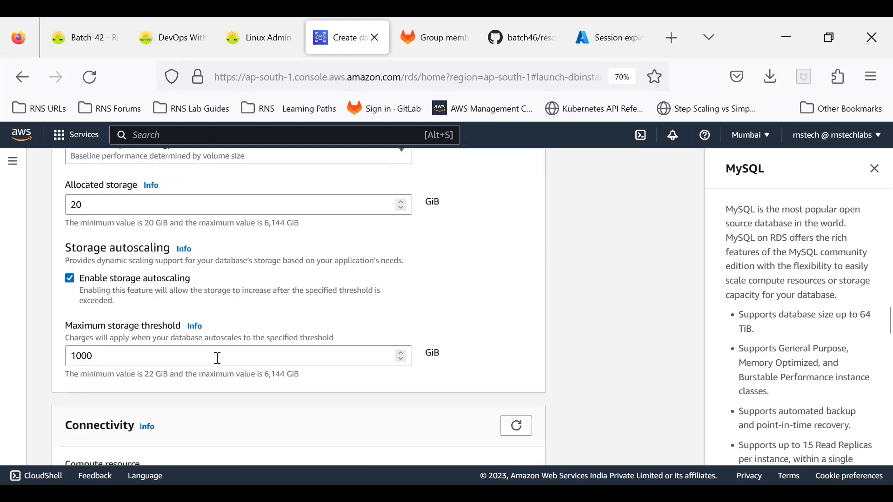
pyautogui.scroll(-5, 219, 364)
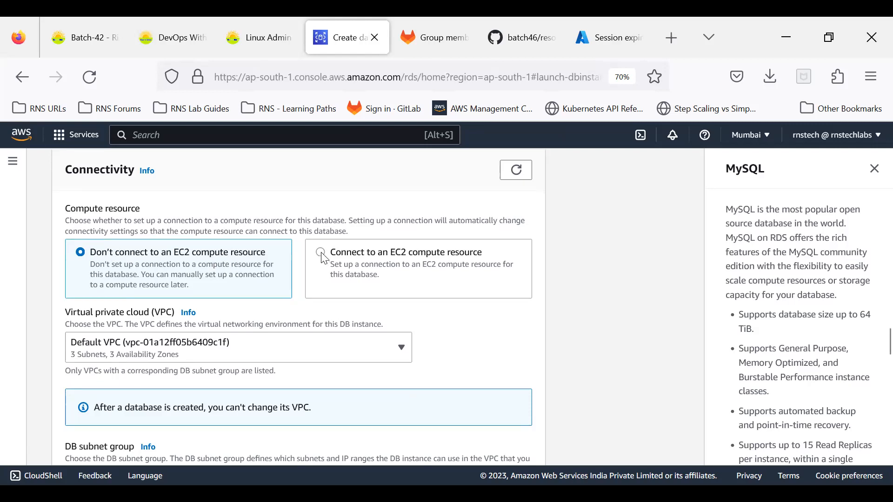
pyautogui.click(358, 263)
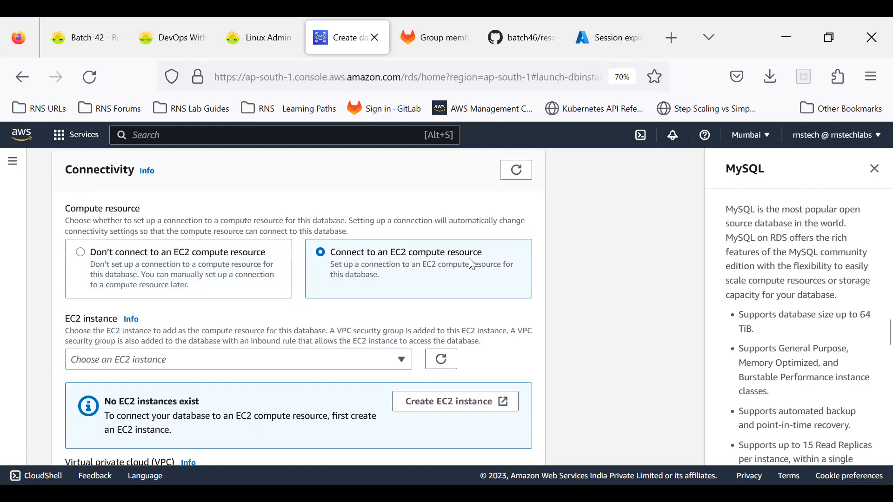
pyautogui.click(228, 364)
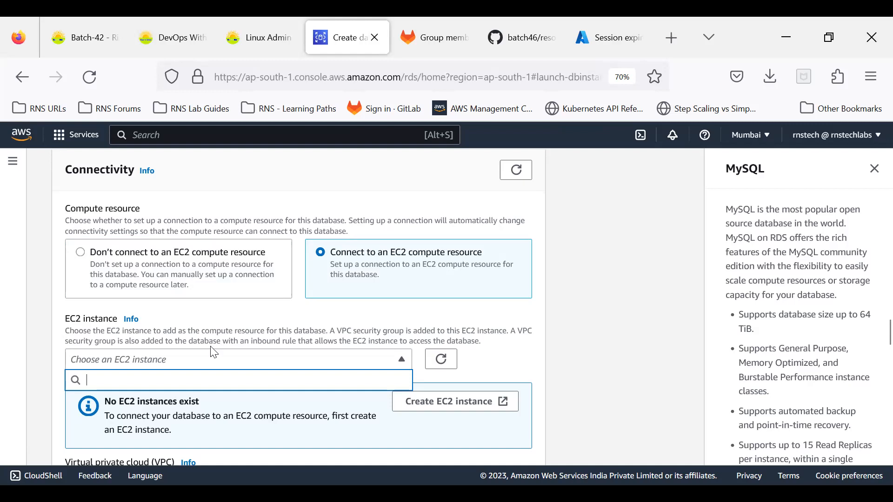
pyautogui.click(217, 320)
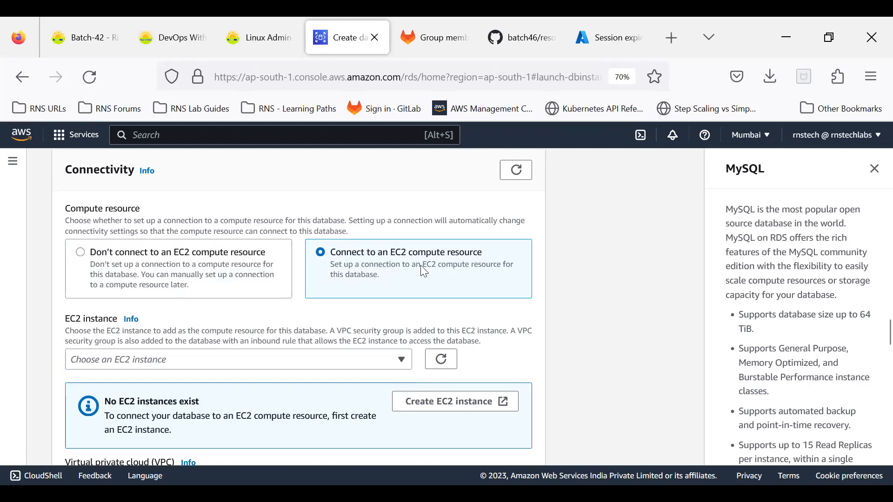
pyautogui.click(81, 256)
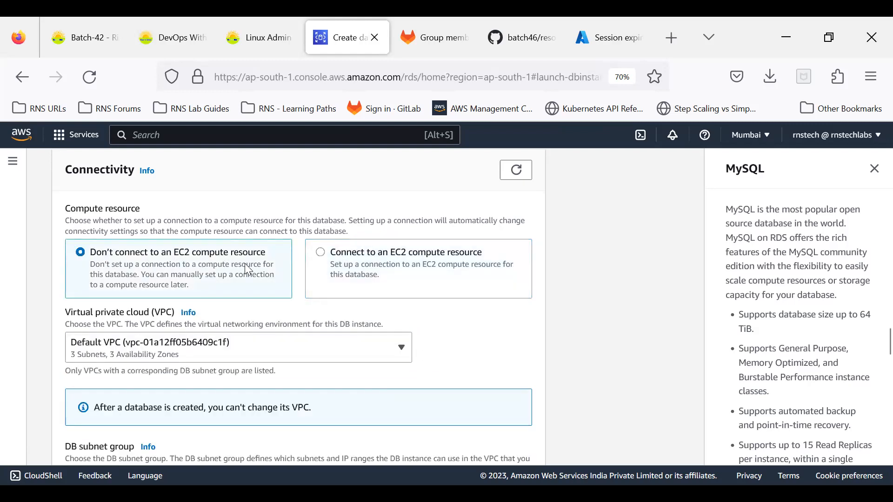
pyautogui.scroll(-3, 239, 266)
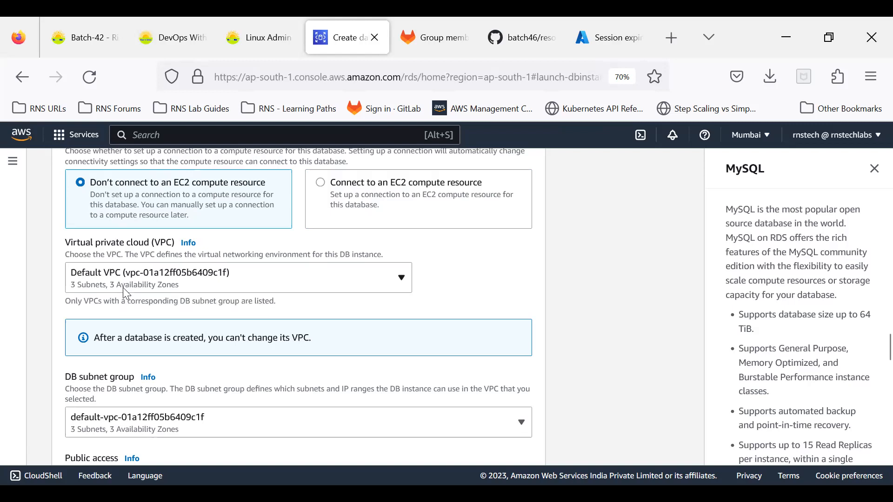
pyautogui.scroll(-3, 124, 293)
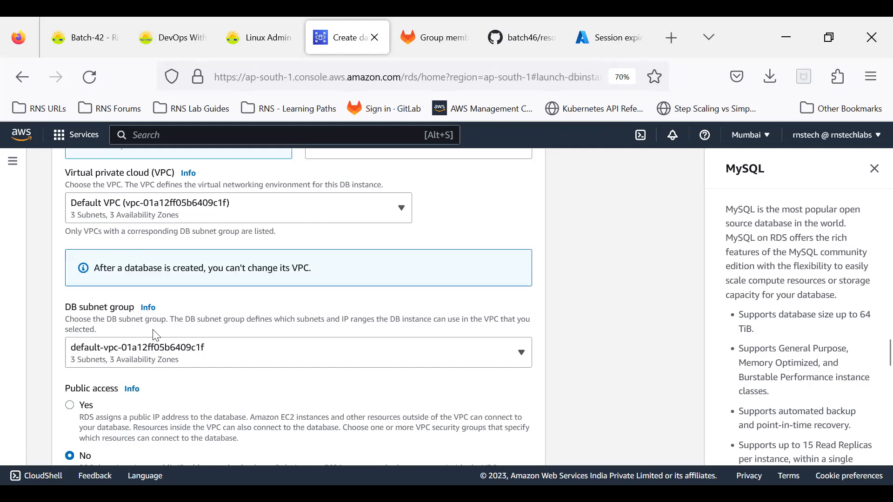
pyautogui.click(153, 355)
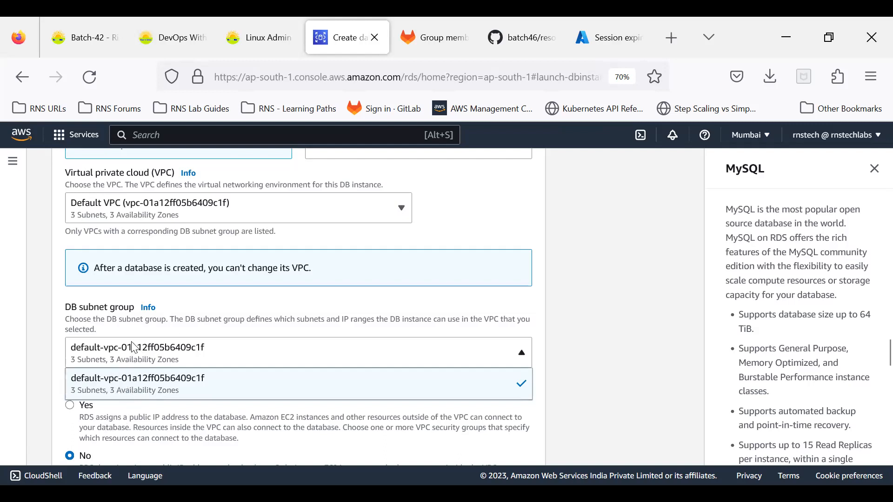
pyautogui.click(126, 393)
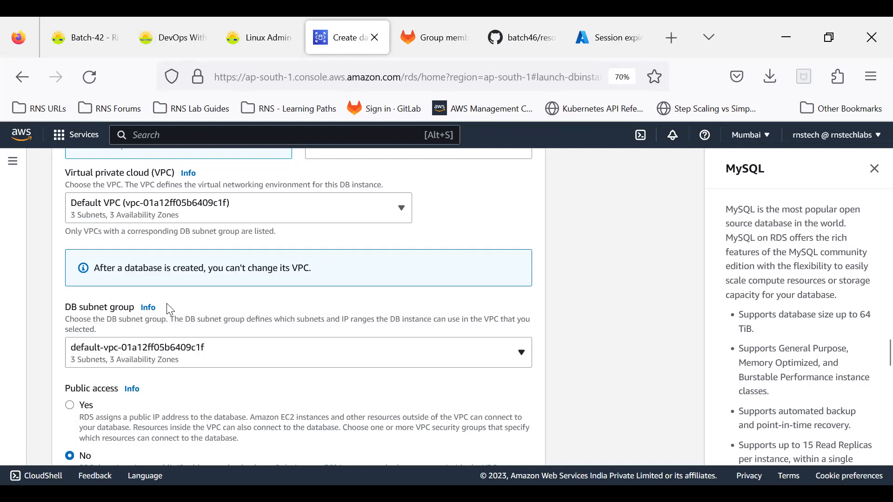
pyautogui.scroll(3, 166, 303)
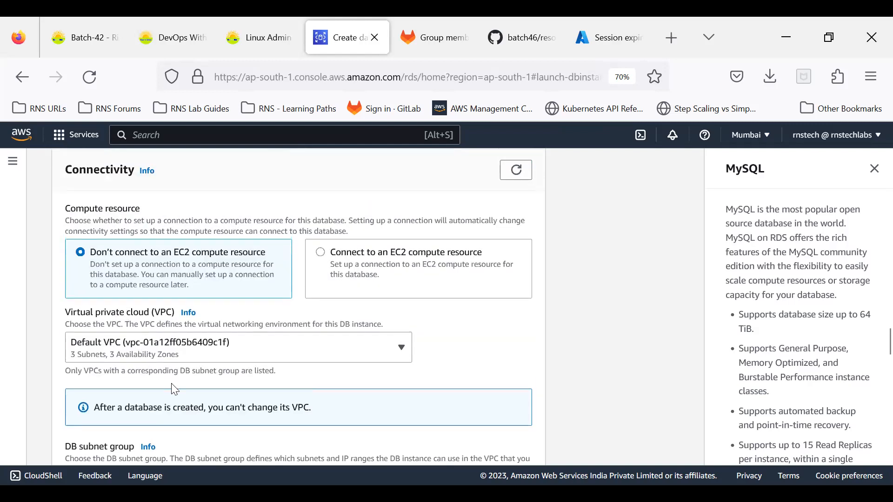
pyautogui.scroll(-2, 174, 390)
pyautogui.scroll(-3, 186, 400)
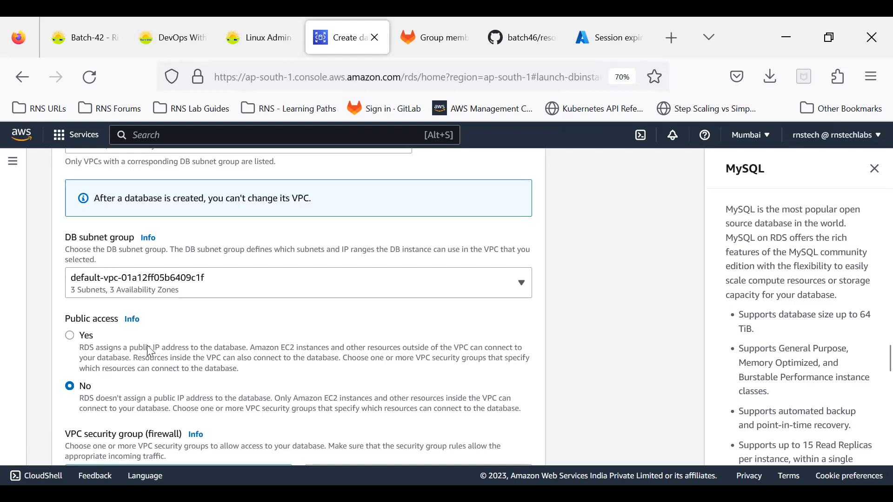
# Set Public access to Yes for the rns-demo instance.
pyautogui.click(70, 337)
pyautogui.scroll(-3, 123, 360)
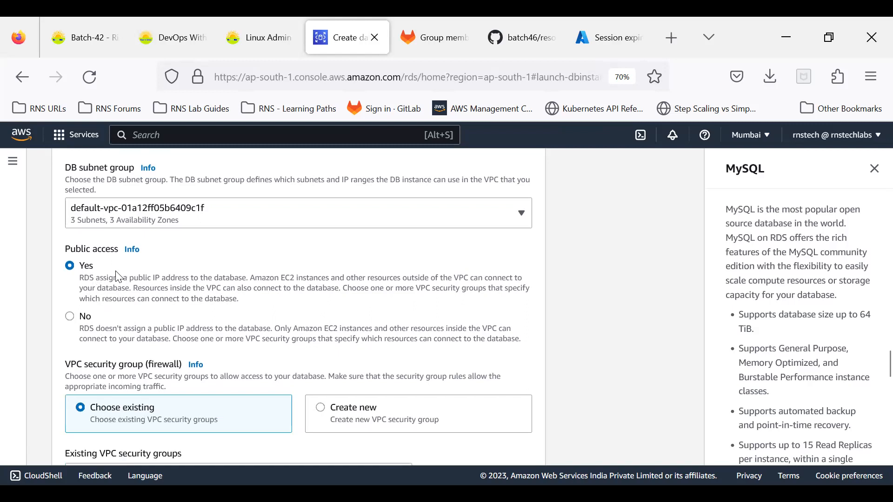
pyautogui.scroll(-3, 120, 278)
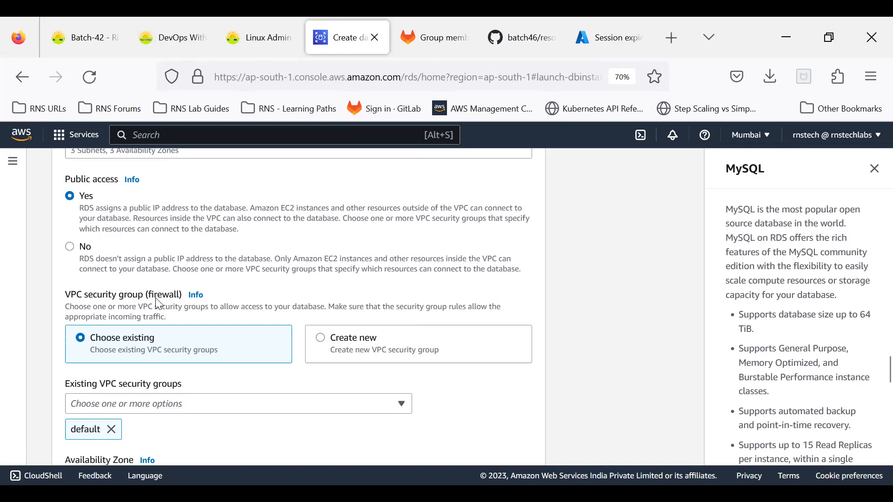
pyautogui.scroll(-3, 144, 307)
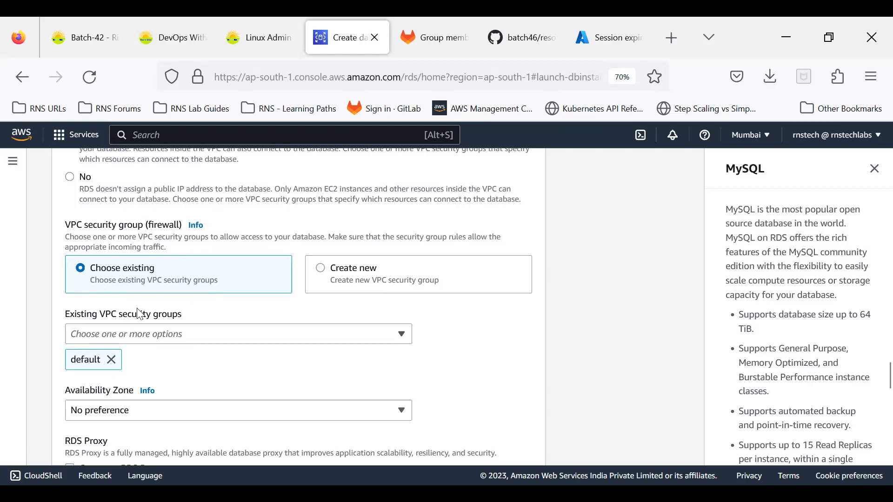
# Replace the default security group with a new one named rds-mysql-sg.
pyautogui.click(111, 360)
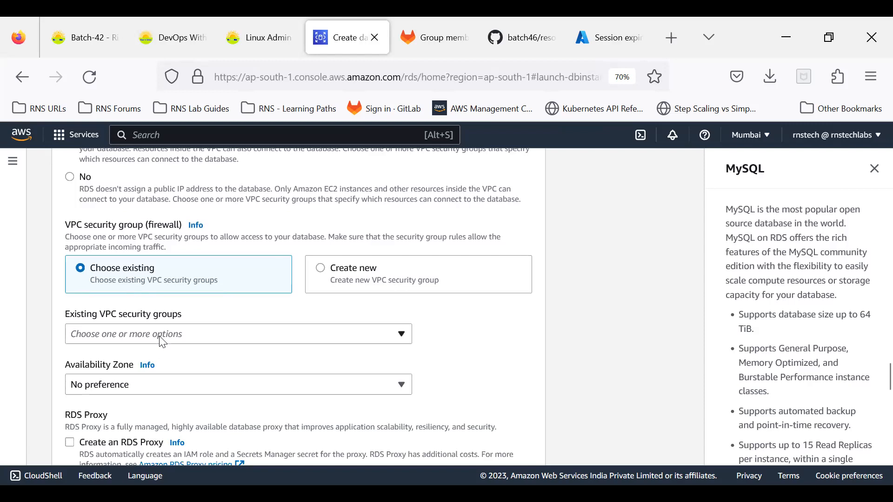
pyautogui.click(321, 270)
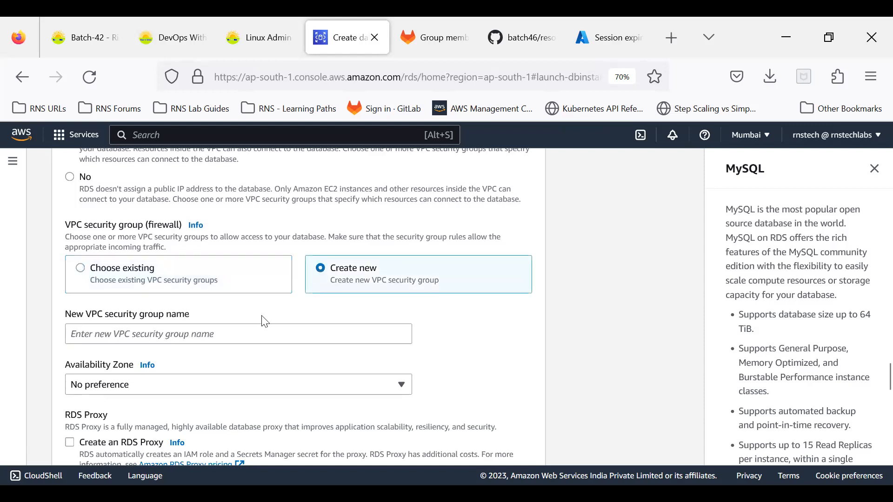
pyautogui.click(244, 332)
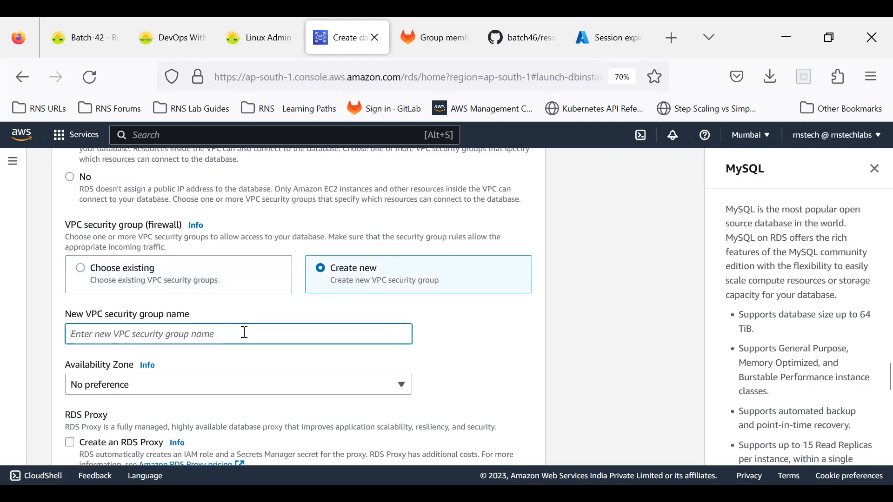
pyautogui.write('r')
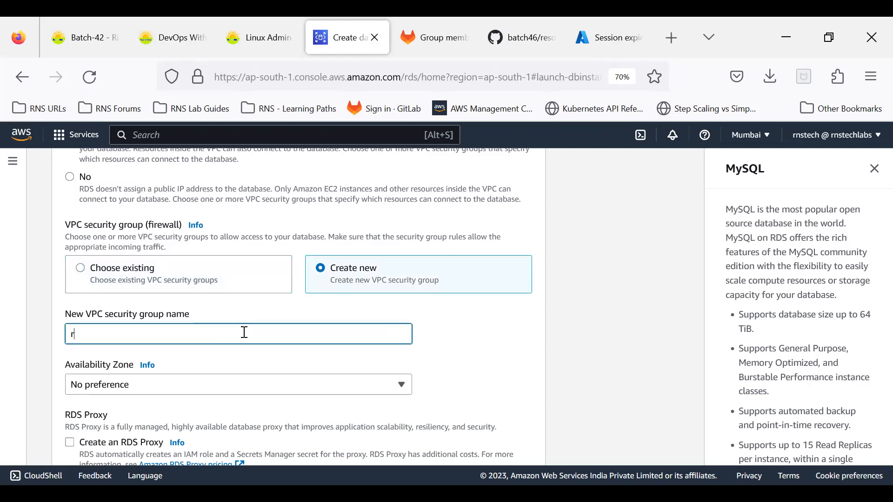
pyautogui.write('ds-mysql-sg')
pyautogui.click(454, 332)
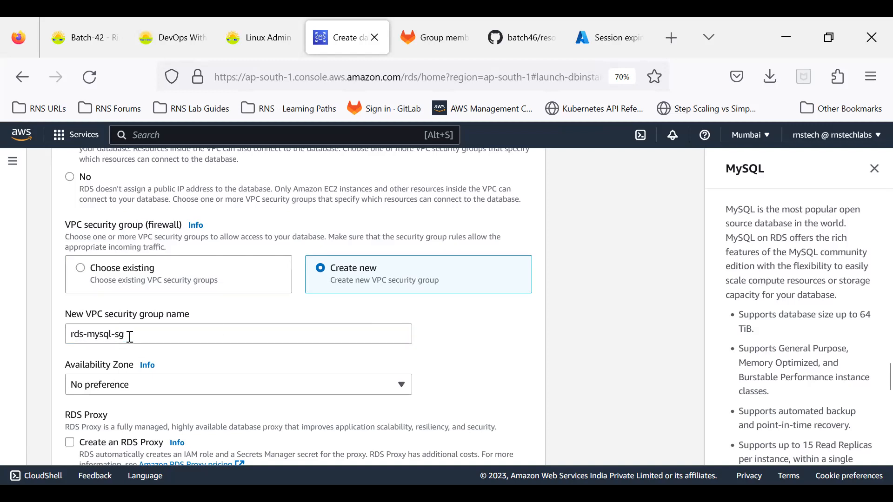
# Leave the Availability Zone set to No preference.
pyautogui.click(122, 386)
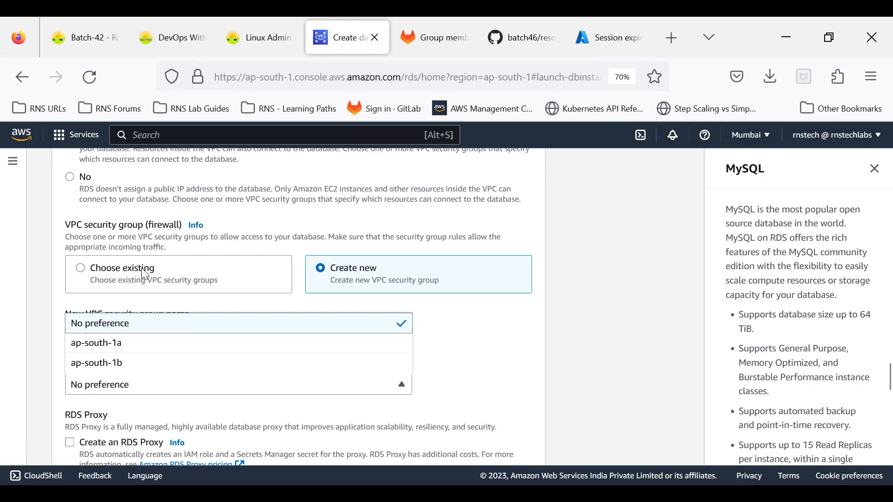
pyautogui.click(455, 324)
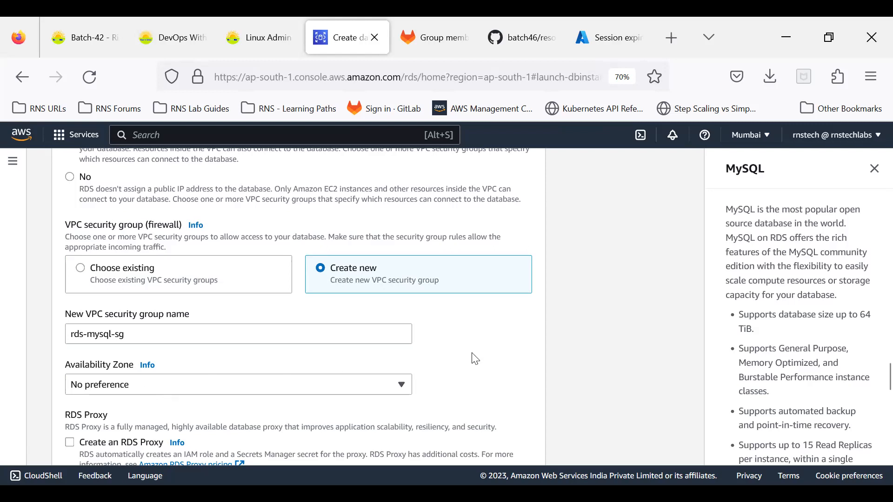
pyautogui.scroll(-2, 475, 359)
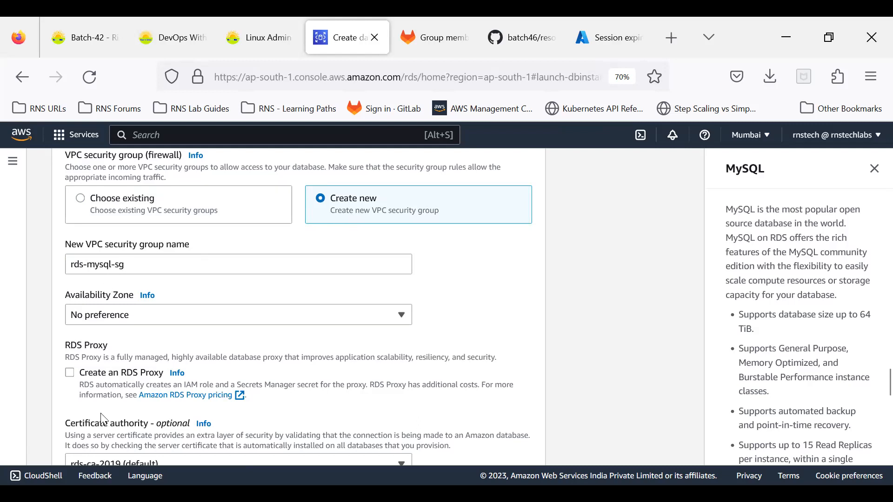
pyautogui.scroll(-2, 166, 300)
pyautogui.scroll(-3, 168, 303)
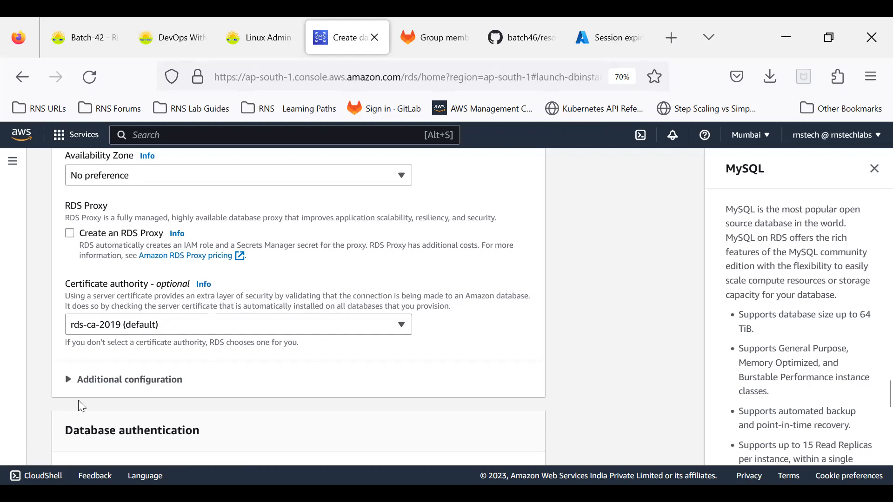
# Expand Additional configuration and select the existing Database port value.
pyautogui.click(96, 380)
pyautogui.moveTo(100, 431); pyautogui.dragTo(60, 429)
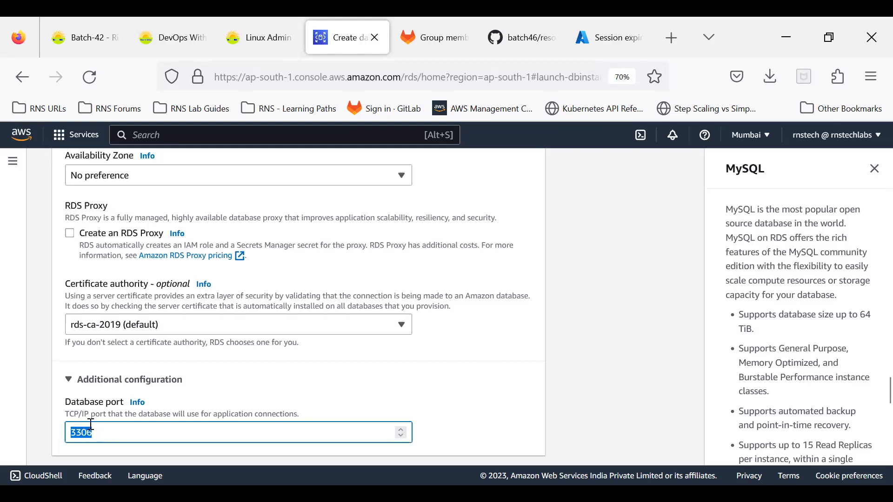
pyautogui.scroll(3, 91, 423)
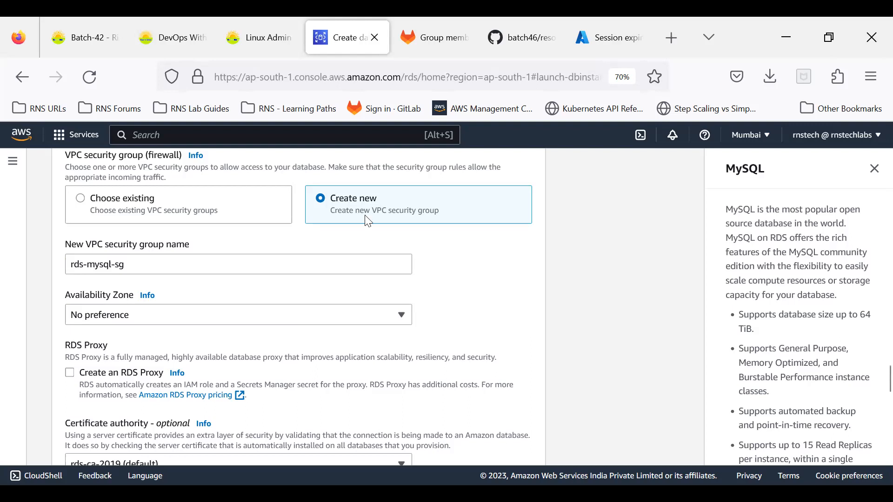
pyautogui.scroll(-3, 143, 303)
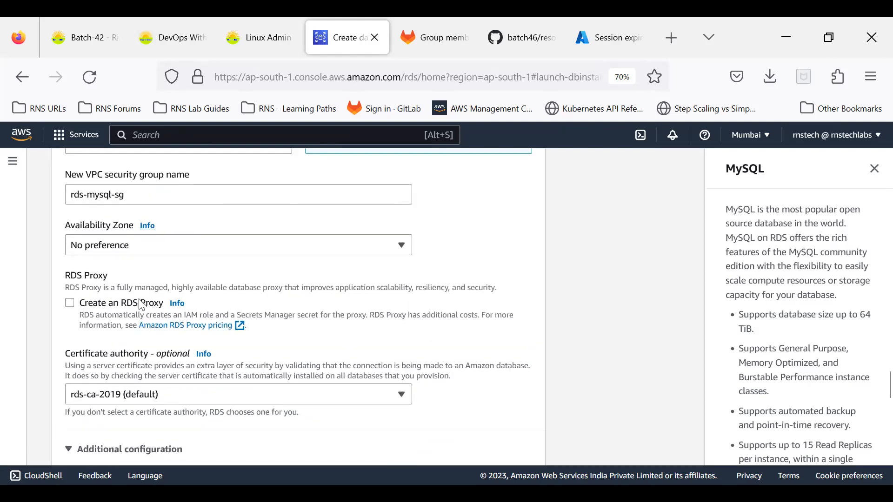
pyautogui.scroll(-3, 142, 303)
pyautogui.scroll(3, 140, 300)
pyautogui.scroll(-5, 139, 306)
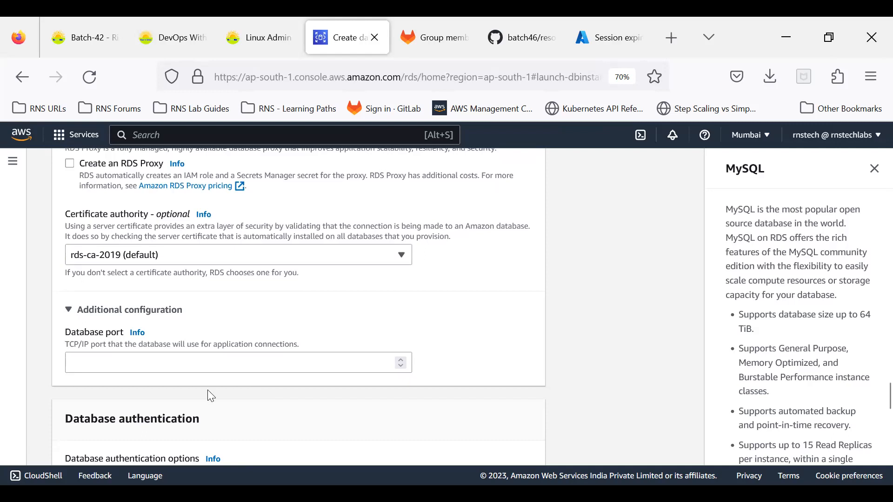
# Enter 3306 as the database port and confirm it.
pyautogui.click(111, 361)
pyautogui.click(99, 393)
pyautogui.click(70, 311)
pyautogui.click(70, 311)
pyautogui.click(78, 362)
pyautogui.write('3306')
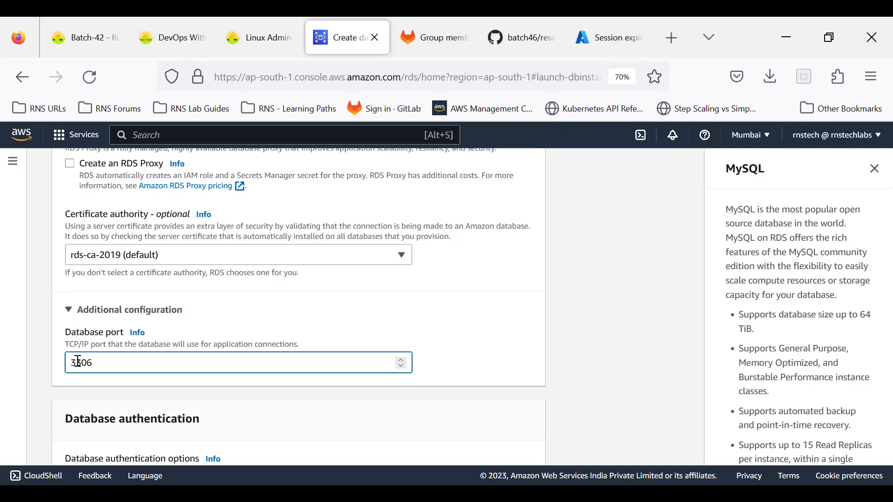
pyautogui.click(600, 283)
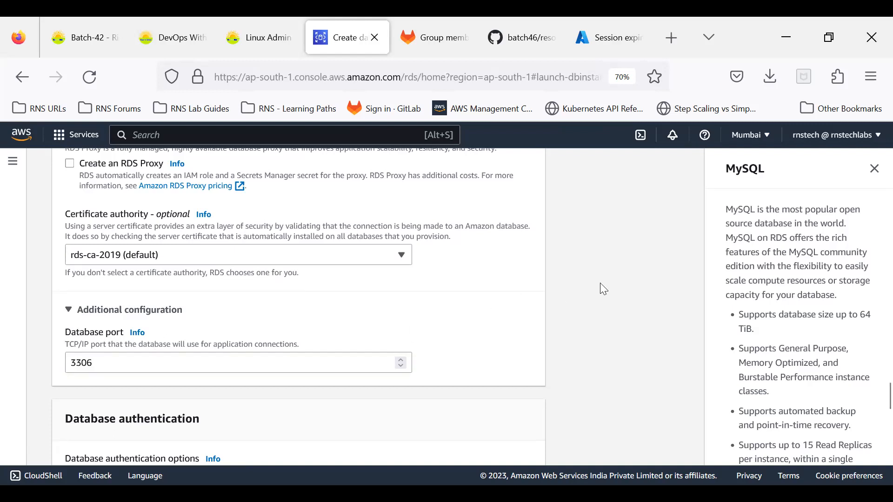
pyautogui.scroll(3, 106, 372)
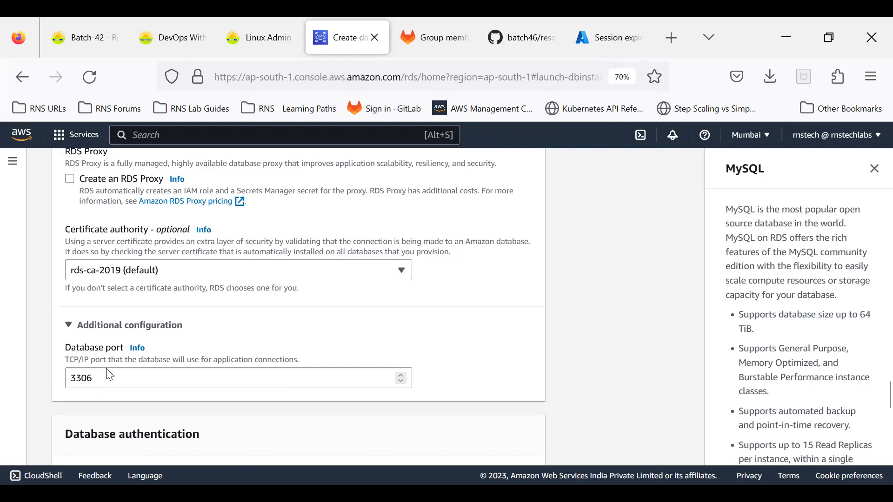
# Change the certificate authority from rds-ca-2019 to rds-ca-ecc384-g1.
pyautogui.moveTo(64, 284); pyautogui.dragTo(155, 289)
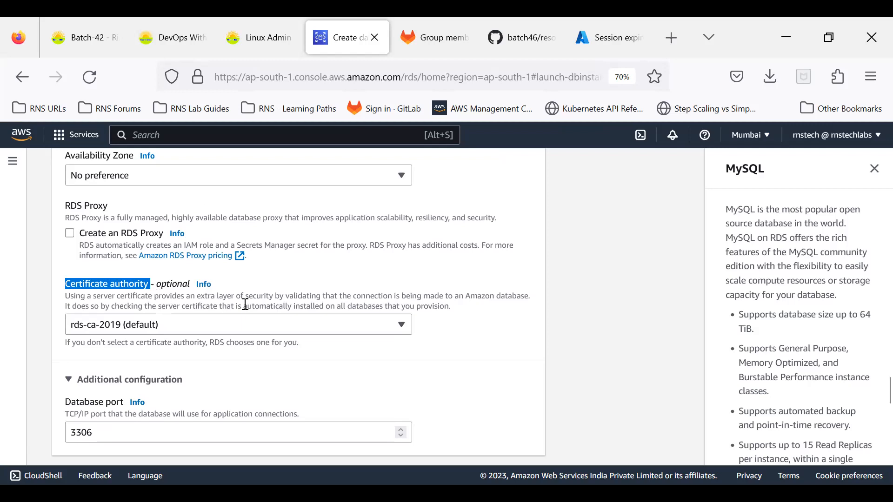
pyautogui.moveTo(247, 296); pyautogui.dragTo(344, 307)
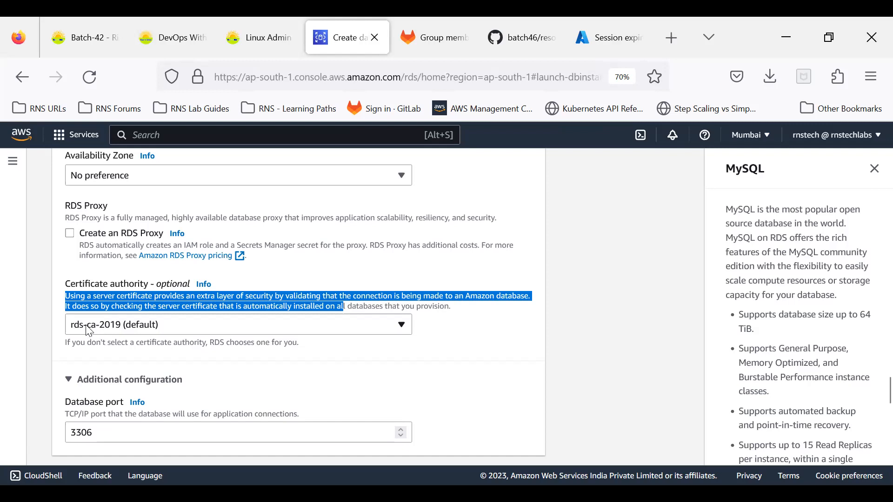
pyautogui.click(43, 299)
pyautogui.click(211, 328)
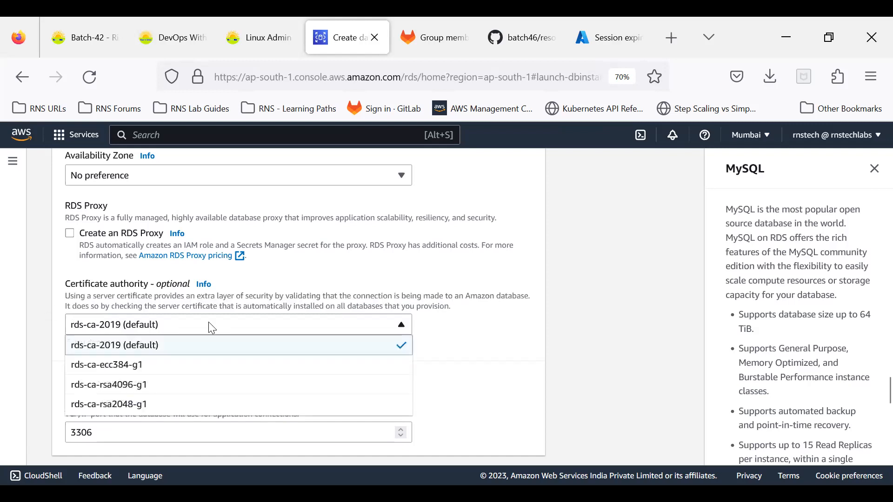
pyautogui.click(115, 365)
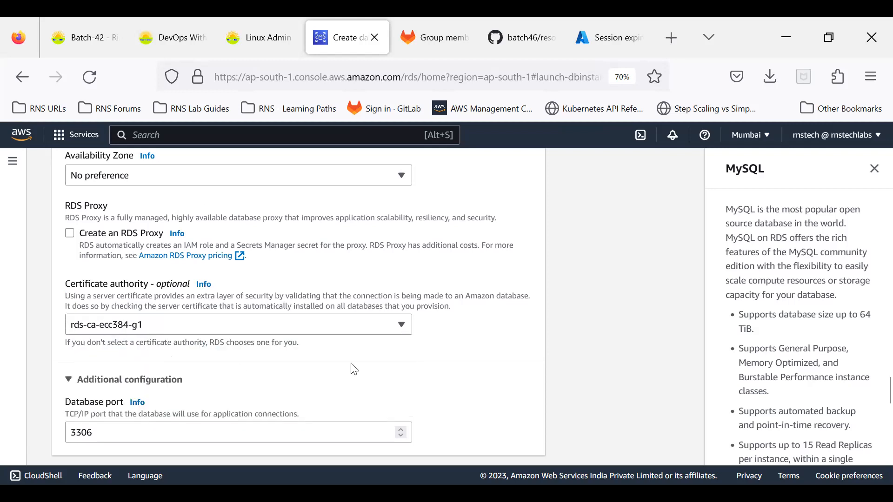
pyautogui.scroll(8, 351, 361)
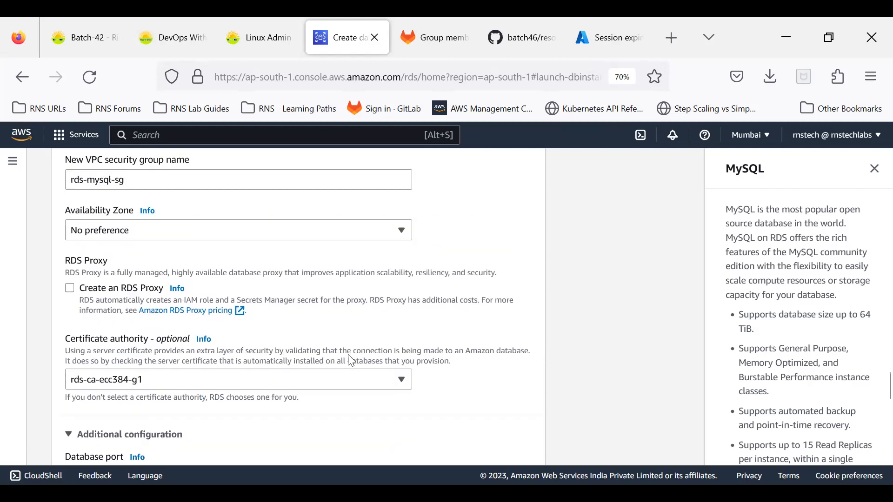
pyautogui.scroll(6, 352, 360)
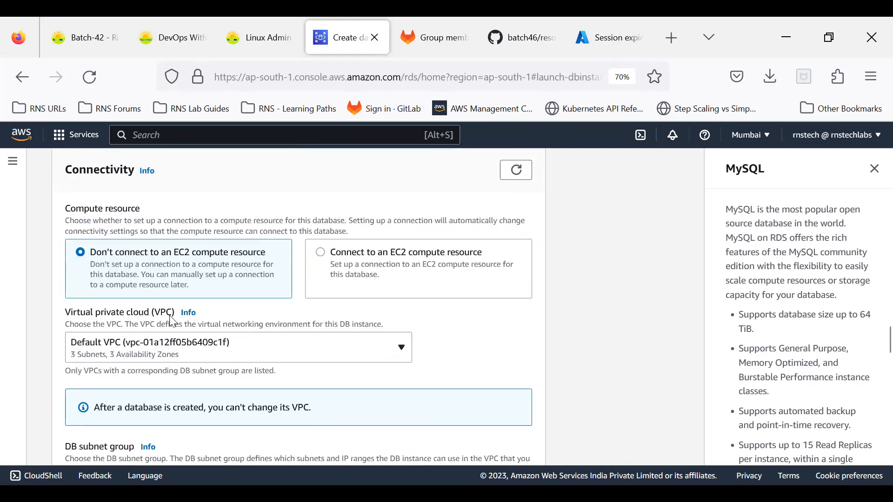
pyautogui.scroll(-5, 173, 319)
pyautogui.scroll(-1, 126, 348)
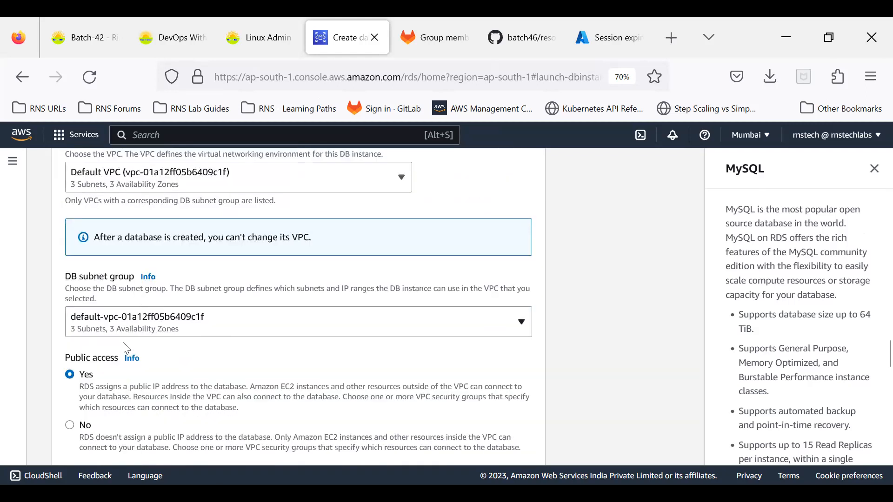
pyautogui.scroll(-1, 125, 348)
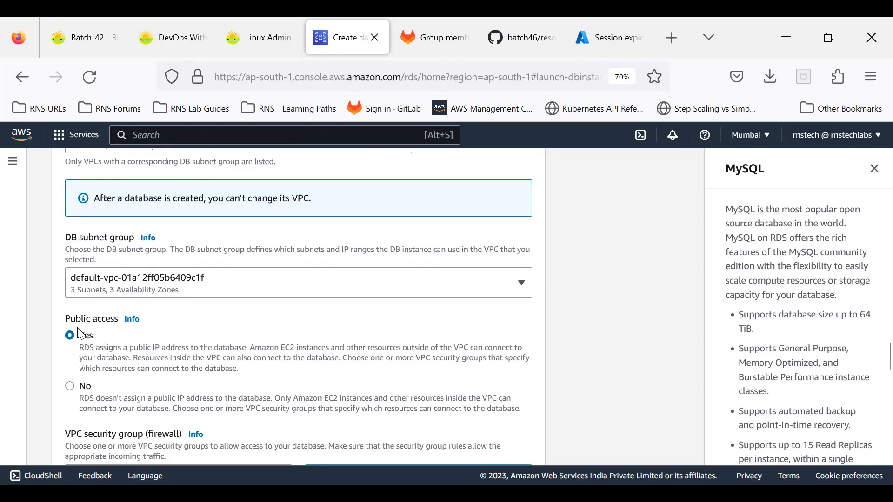
pyautogui.scroll(-4, 80, 333)
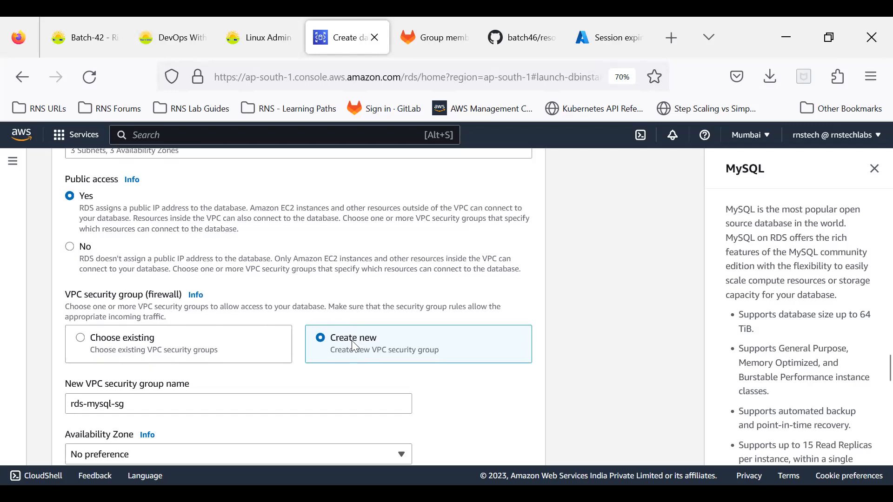
pyautogui.scroll(-3, 351, 341)
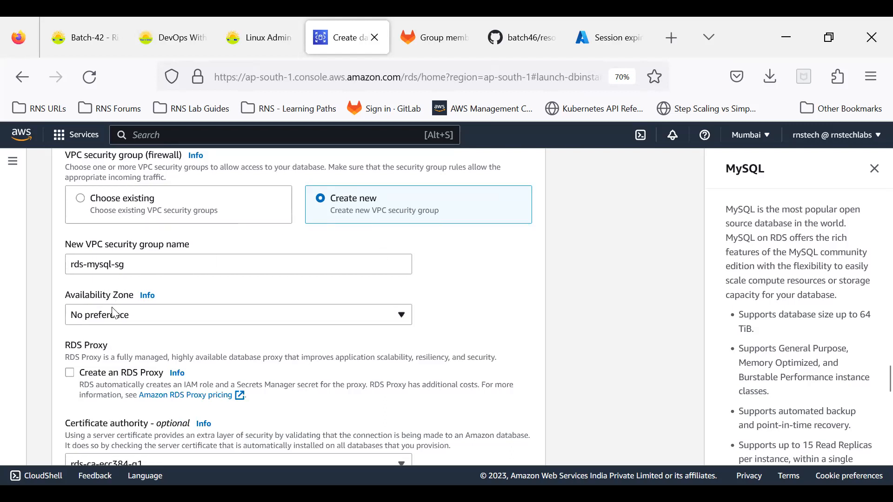
pyautogui.scroll(-3, 115, 315)
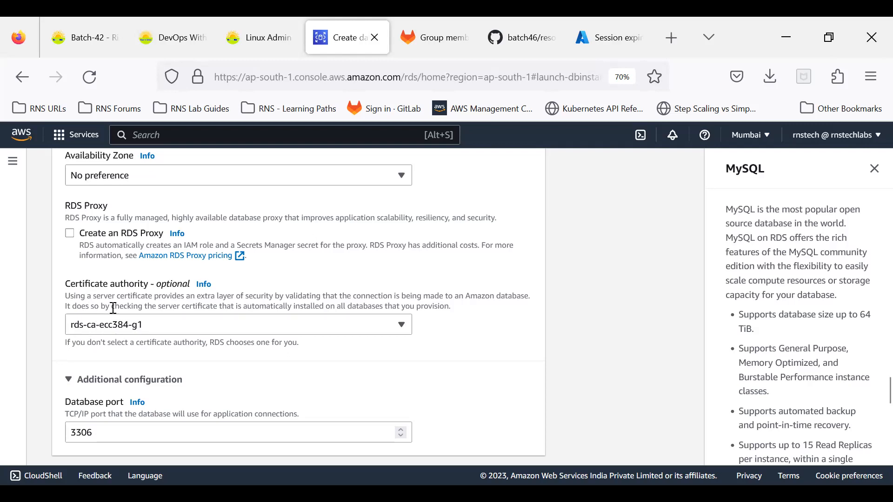
pyautogui.scroll(-2, 113, 309)
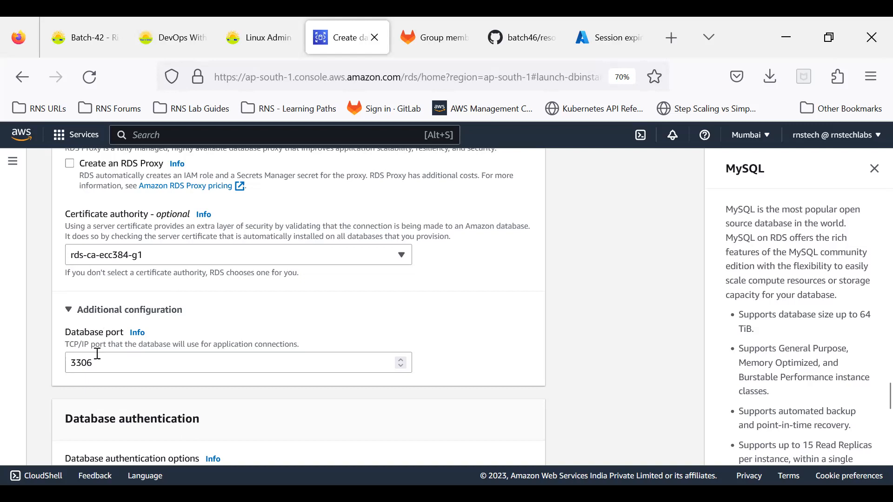
pyautogui.scroll(3, 298, 261)
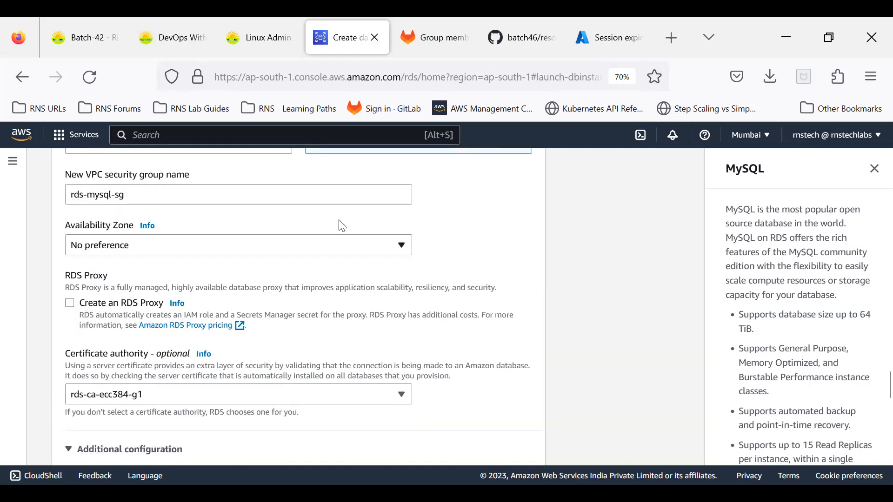
pyautogui.scroll(3, 279, 265)
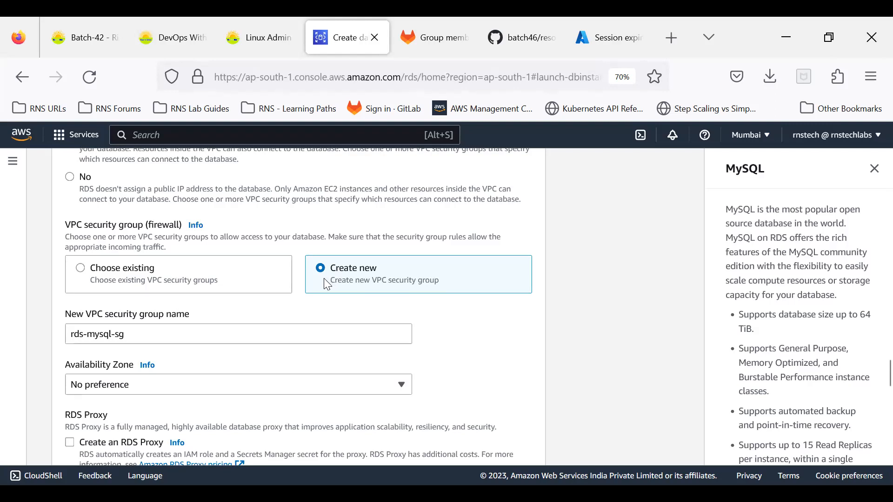
pyautogui.scroll(-5, 328, 284)
pyautogui.scroll(-5, 328, 284)
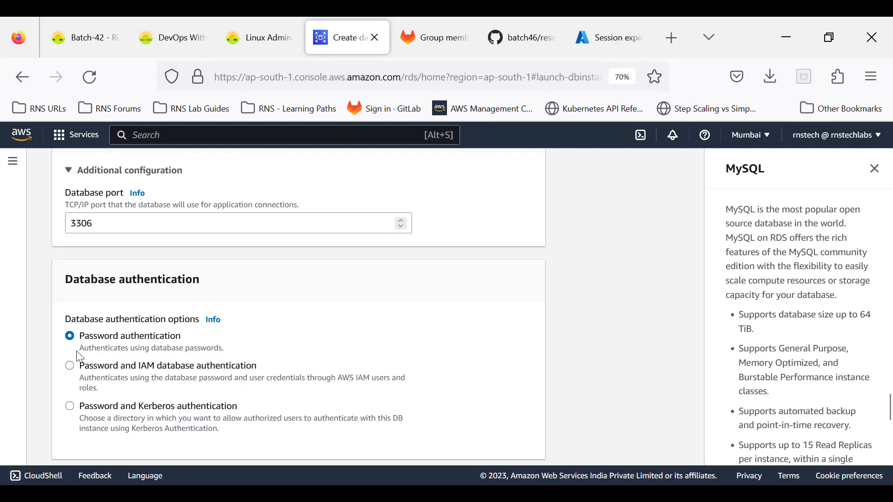
pyautogui.click(70, 367)
pyautogui.click(74, 337)
pyautogui.scroll(-3, 168, 374)
pyautogui.scroll(-3, 209, 356)
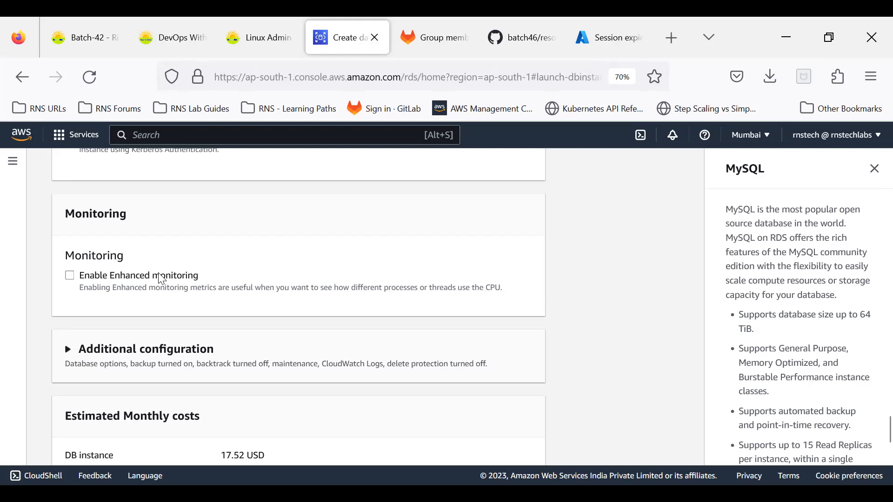
# Leave Enhanced monitoring unchecked and expand the database options, backup and maintenance settings.
pyautogui.click(129, 280)
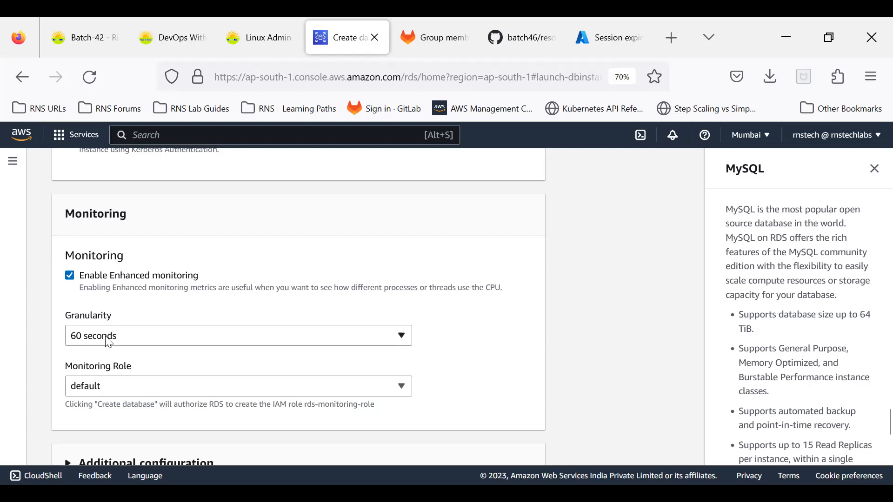
pyautogui.click(71, 277)
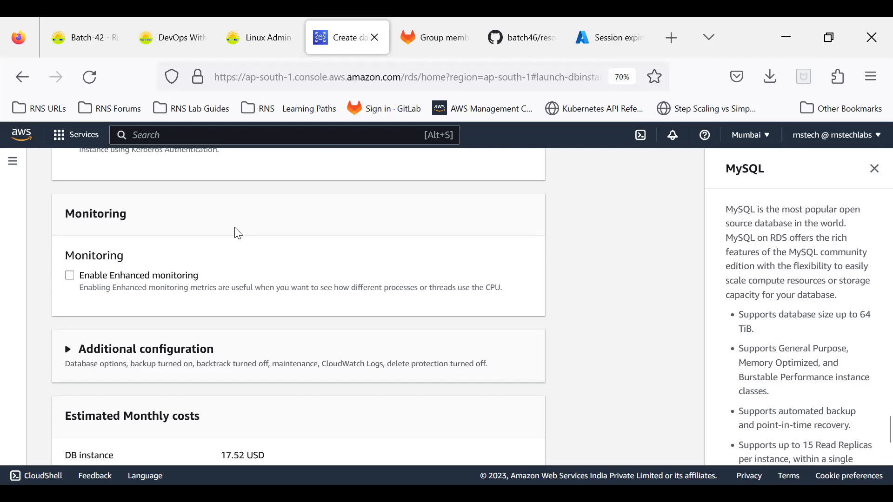
pyautogui.scroll(-3, 237, 236)
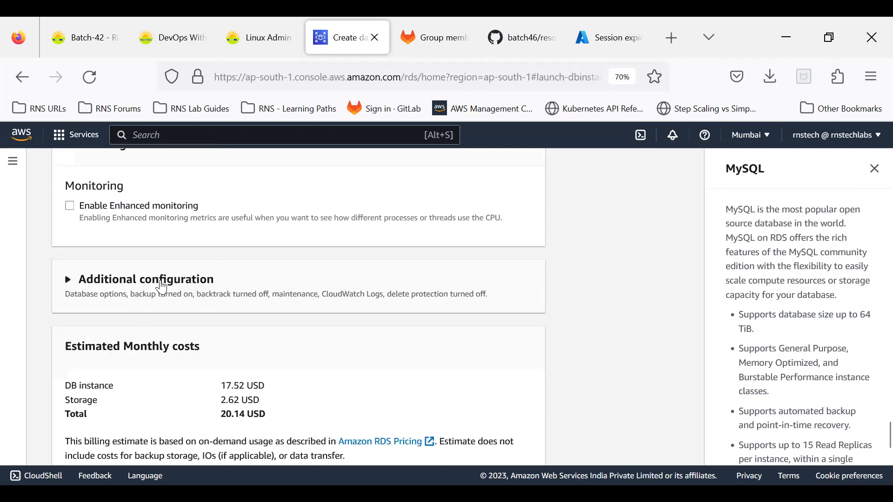
pyautogui.click(153, 288)
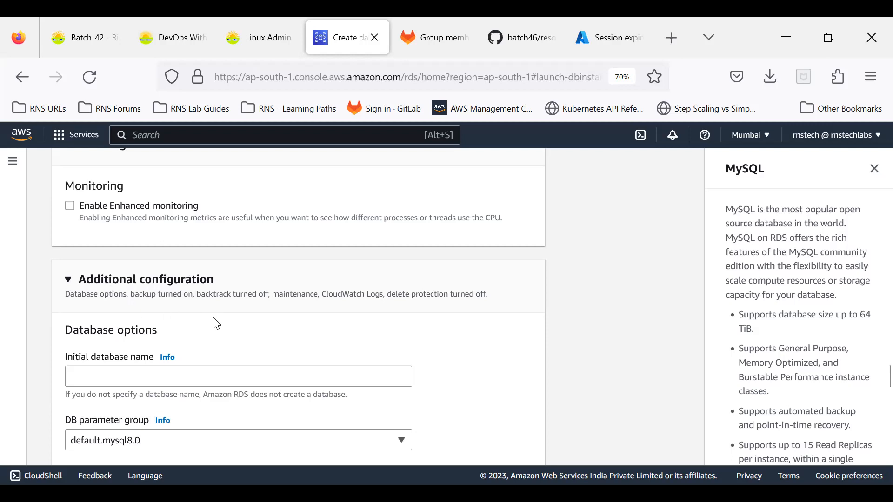
pyautogui.scroll(-3, 217, 324)
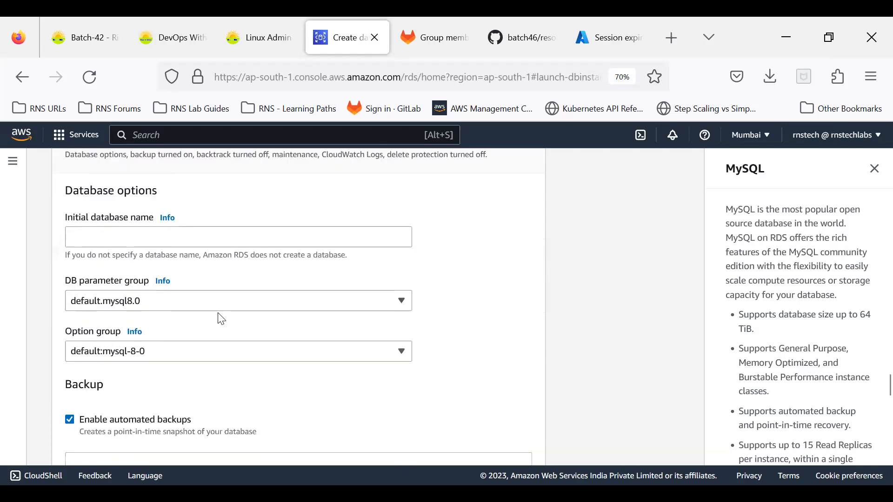
pyautogui.scroll(2, 220, 316)
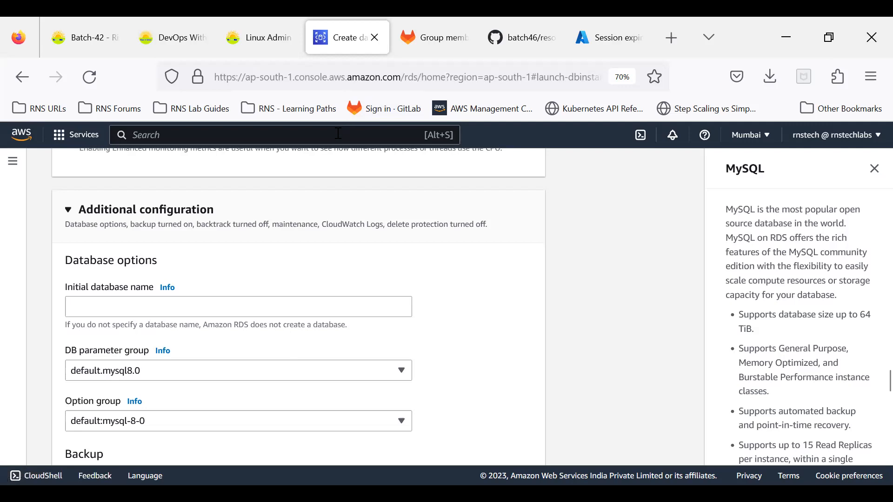
# Enter project1 as the initial database name under Additional configuration.
pyautogui.click(109, 310)
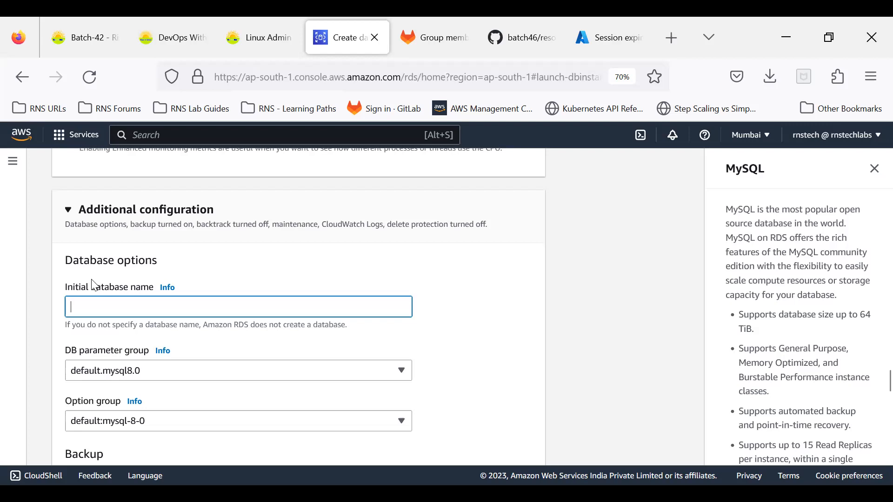
pyautogui.moveTo(91, 285); pyautogui.dragTo(139, 297)
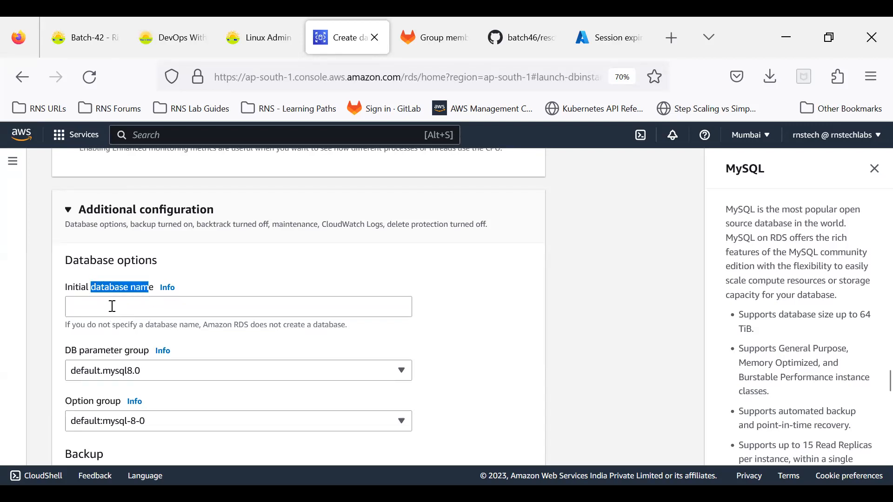
pyautogui.click(110, 305)
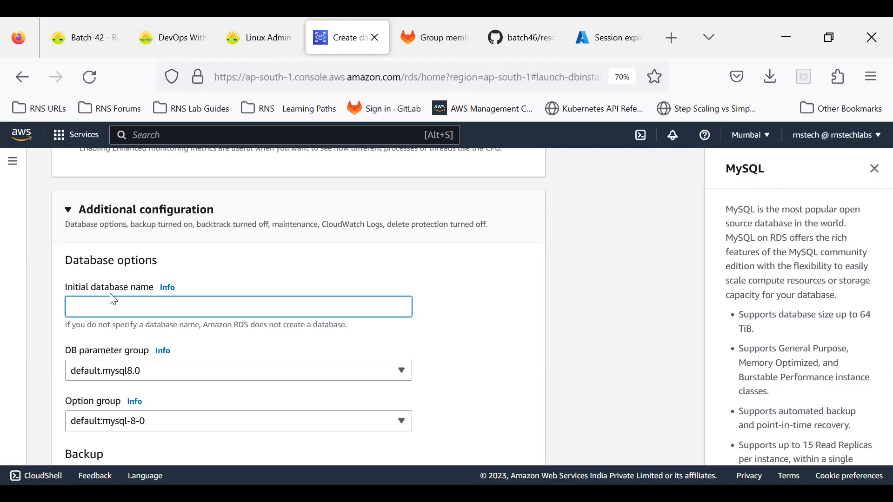
pyautogui.write('project1')
pyautogui.hotkey('ctrl', 'a')
pyautogui.click(38, 364)
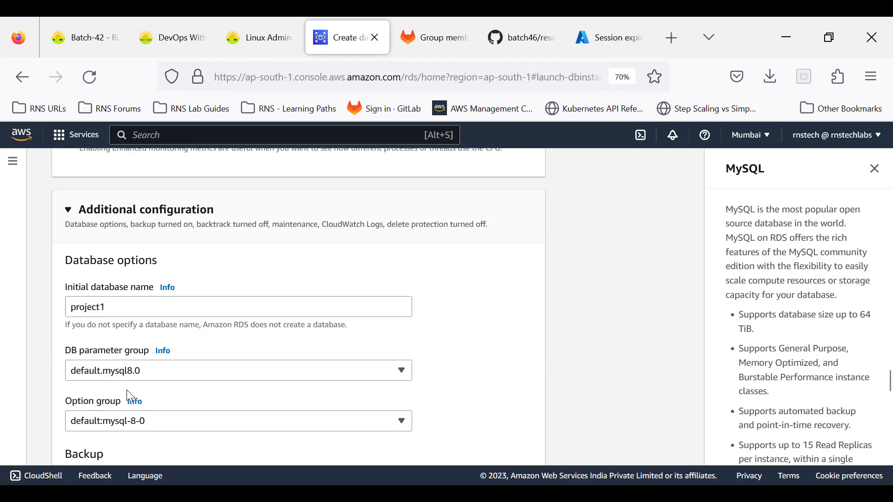
pyautogui.scroll(-2, 151, 384)
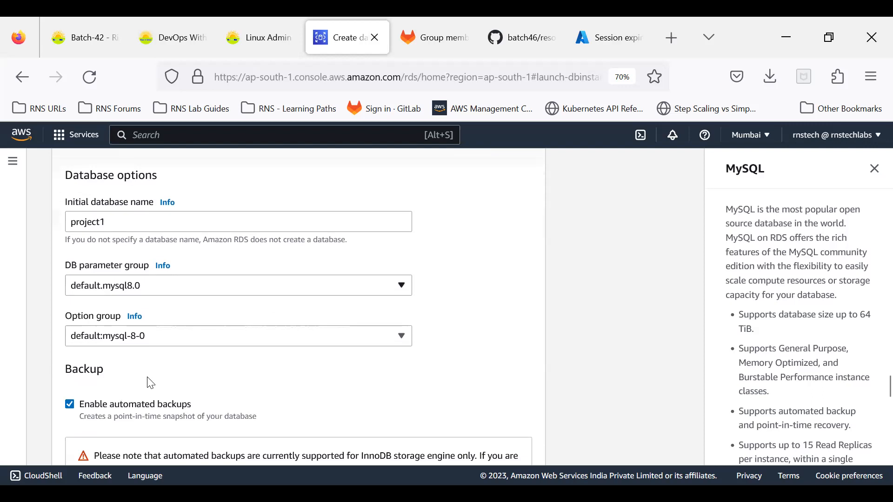
pyautogui.scroll(-1, 151, 384)
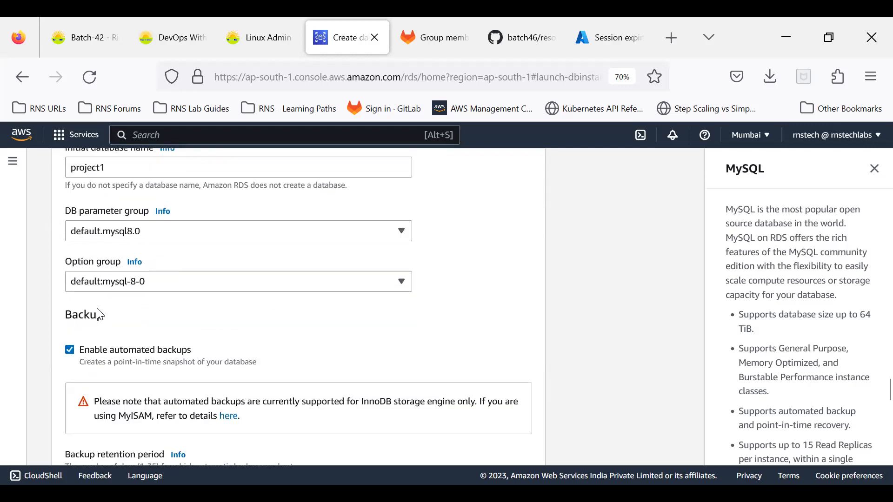
pyautogui.scroll(-1, 98, 315)
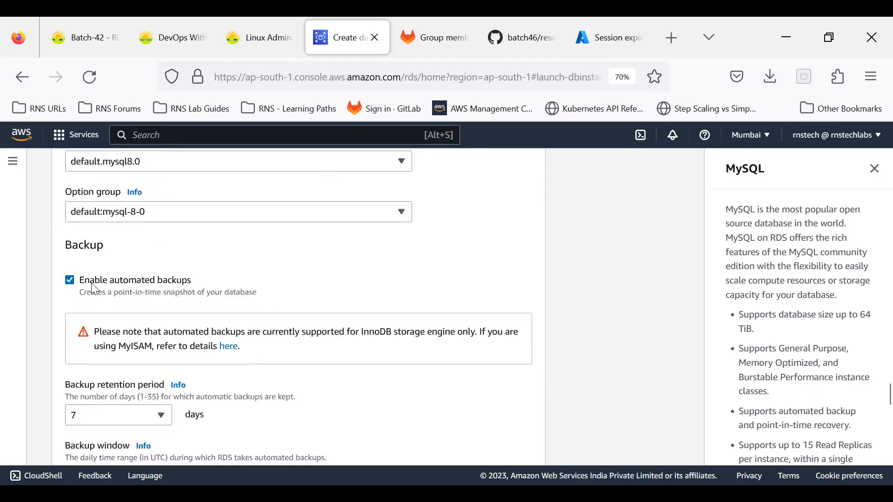
pyautogui.scroll(-2, 167, 291)
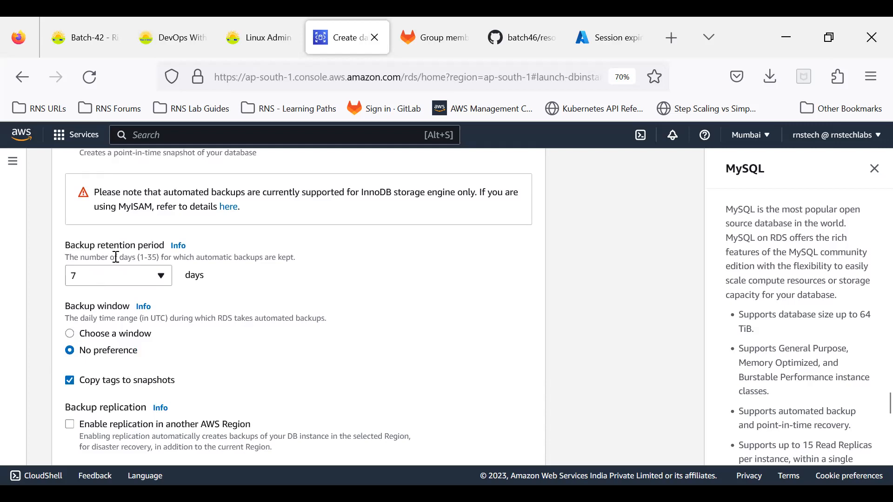
pyautogui.click(120, 277)
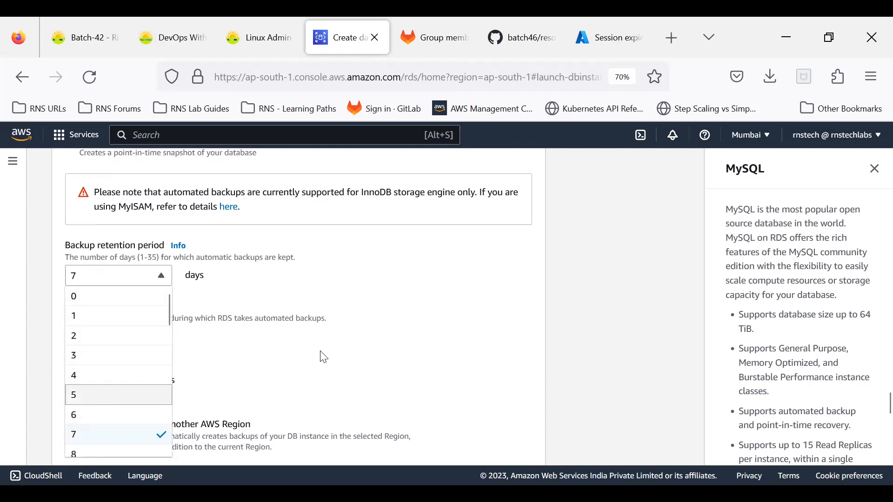
pyautogui.scroll(-10, 110, 340)
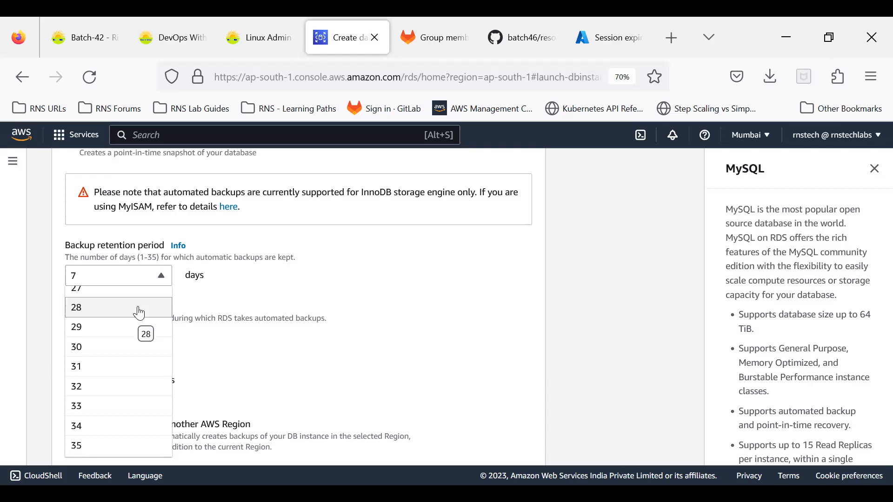
pyautogui.click(338, 285)
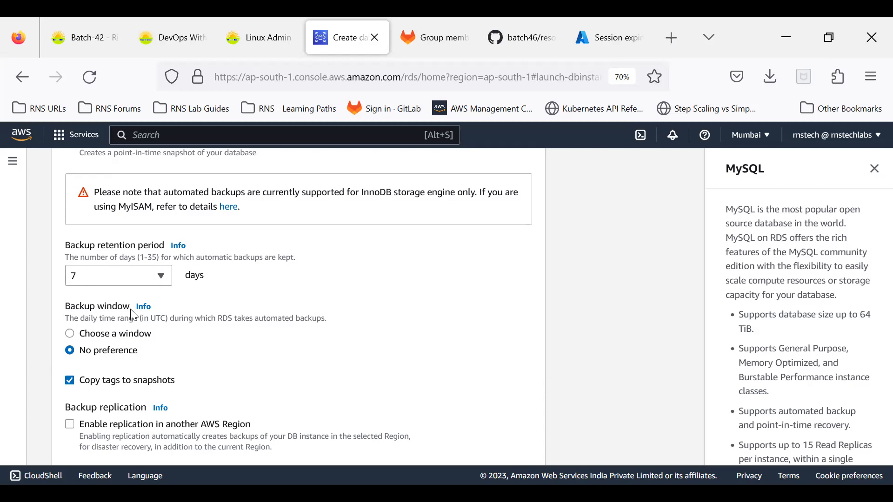
pyautogui.click(105, 334)
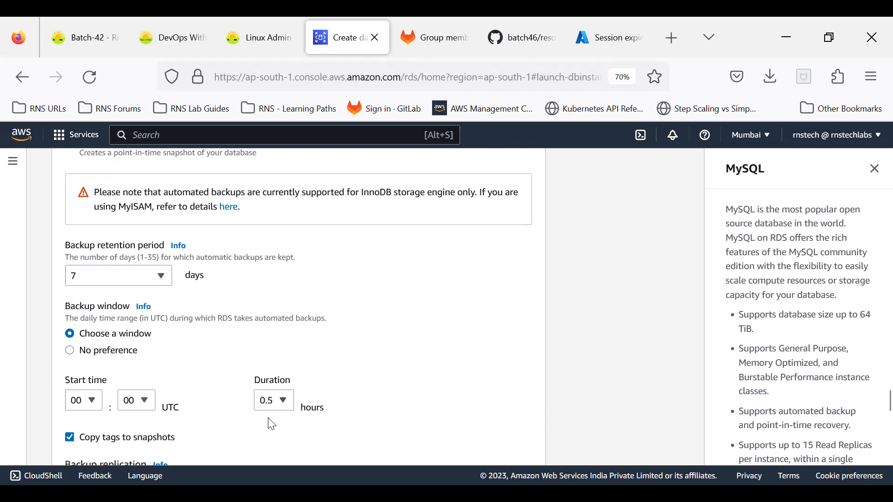
pyautogui.click(71, 351)
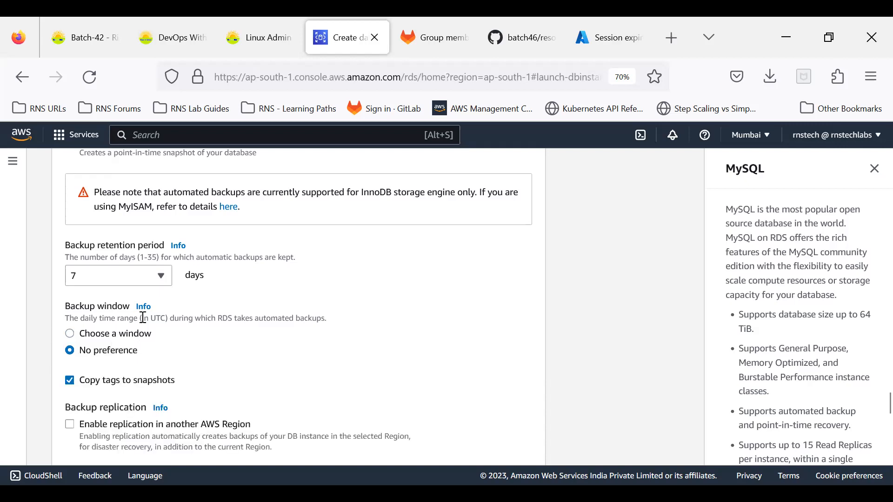
pyautogui.scroll(3, 116, 270)
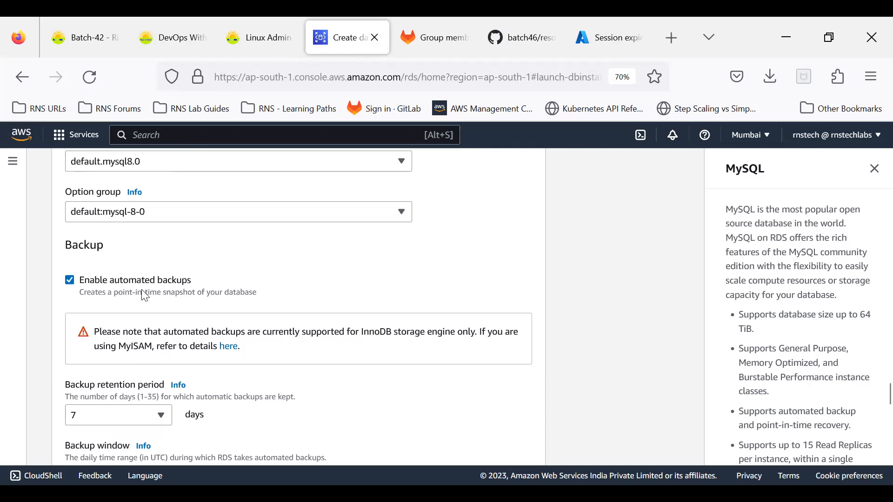
pyautogui.scroll(-3, 140, 294)
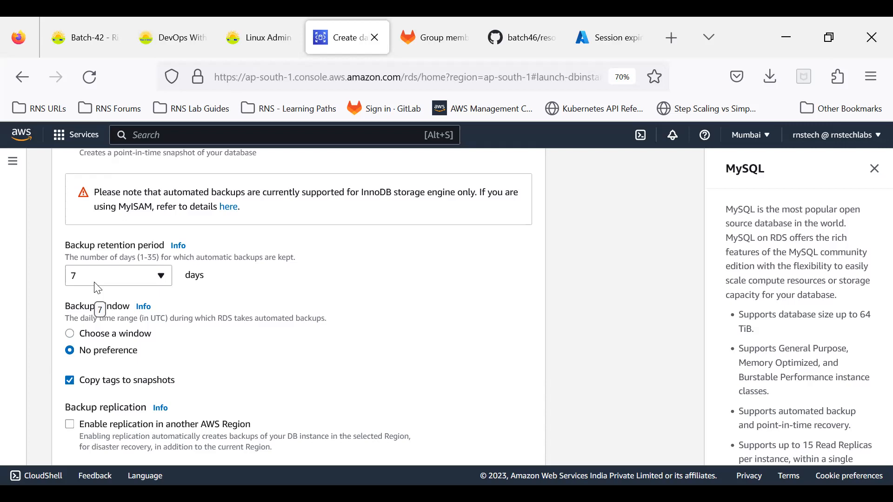
pyautogui.scroll(-2, 148, 309)
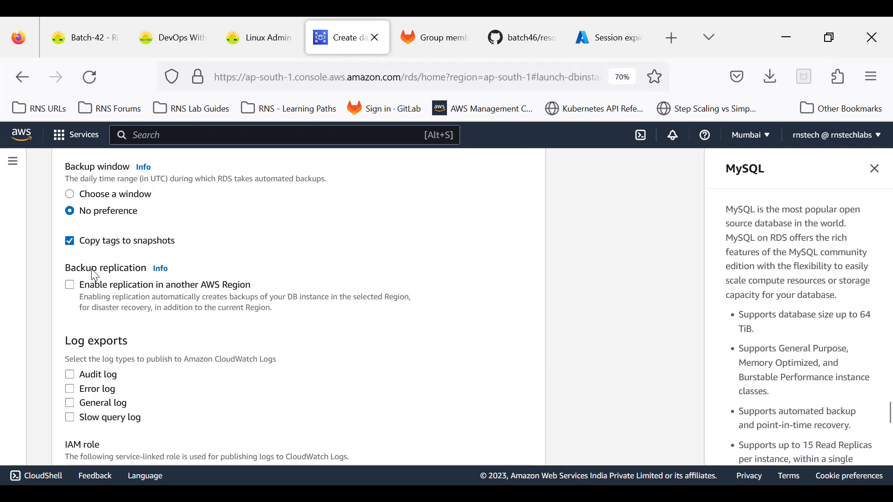
pyautogui.click(112, 289)
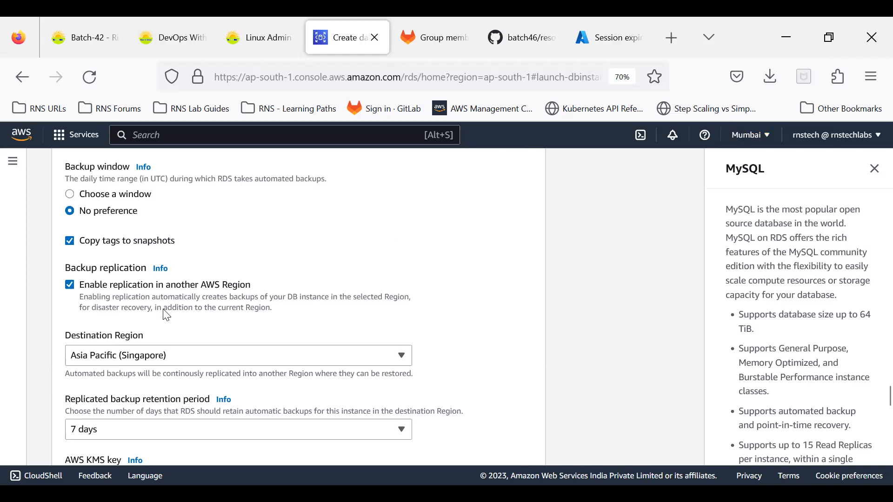
pyautogui.click(128, 363)
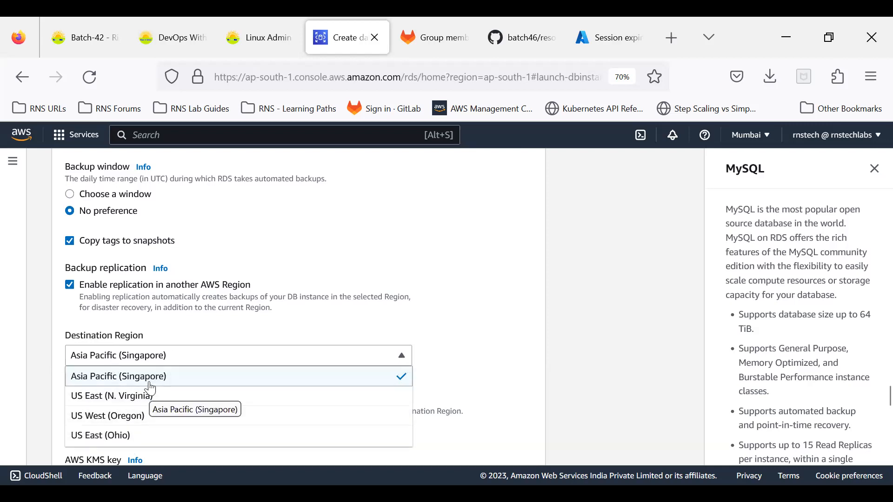
pyautogui.click(451, 309)
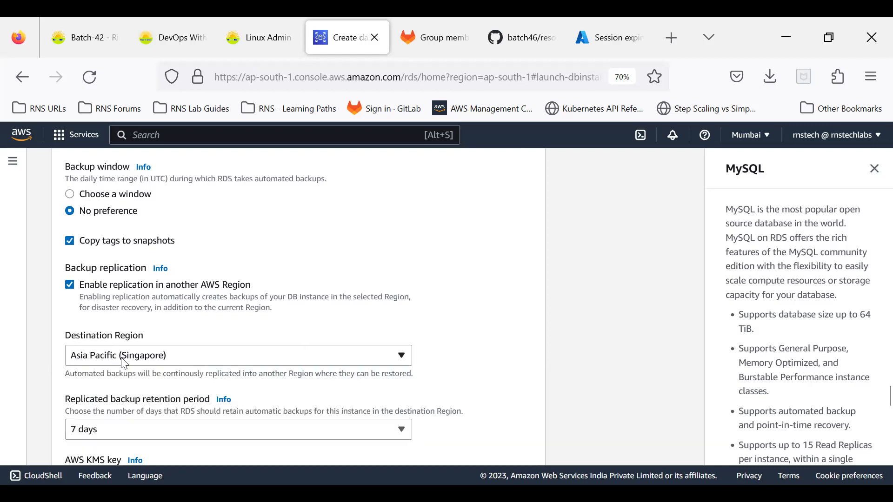
pyautogui.scroll(-3, 124, 364)
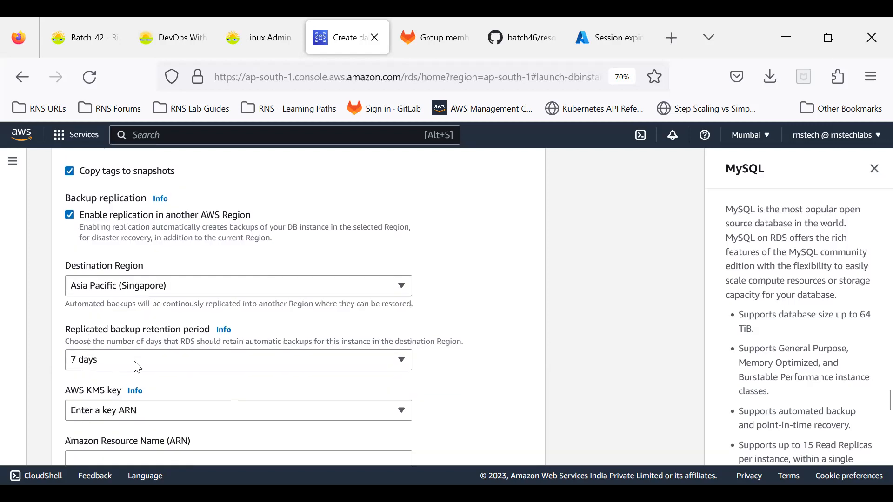
pyautogui.scroll(-3, 120, 362)
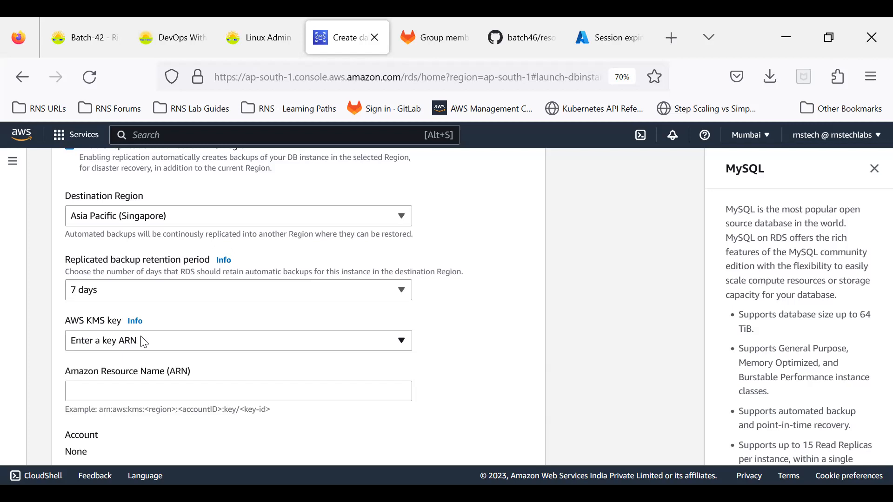
pyautogui.scroll(3, 143, 341)
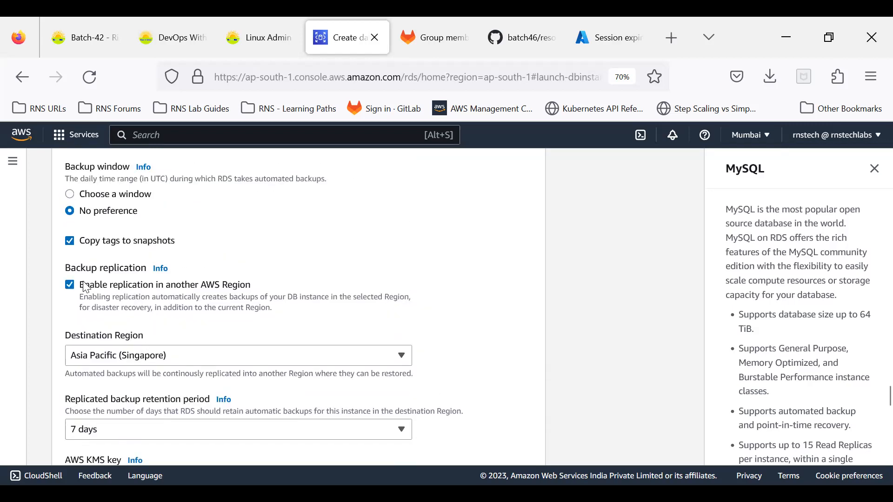
pyautogui.click(71, 285)
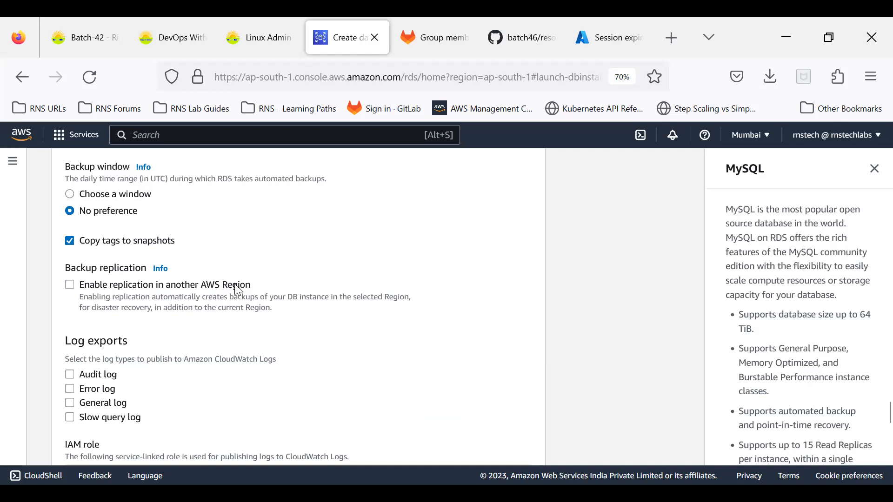
pyautogui.scroll(-2, 238, 290)
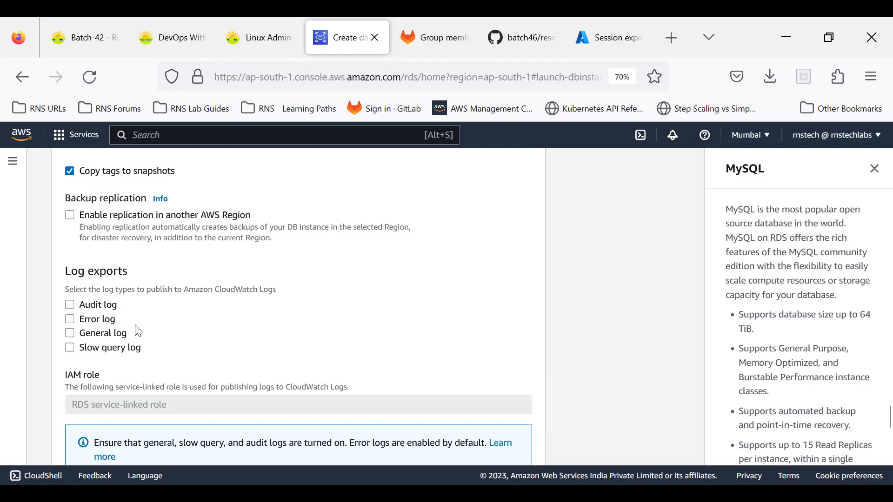
pyautogui.scroll(-6, 138, 331)
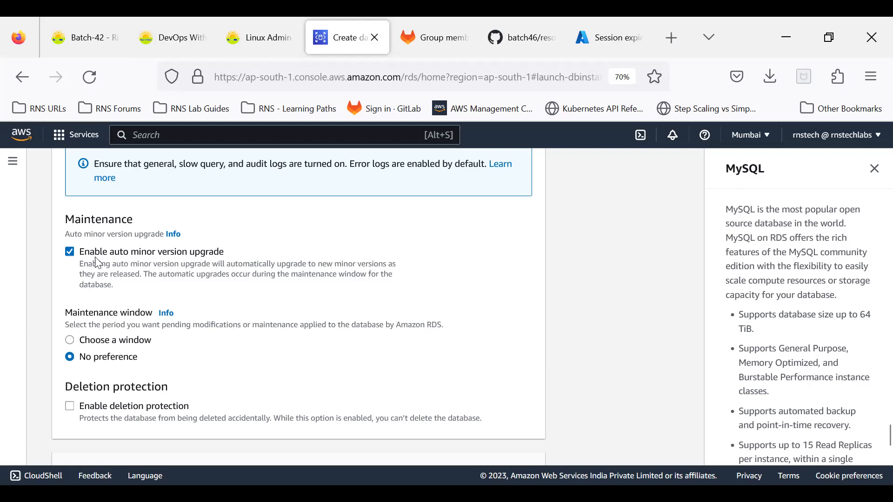
pyautogui.click(74, 342)
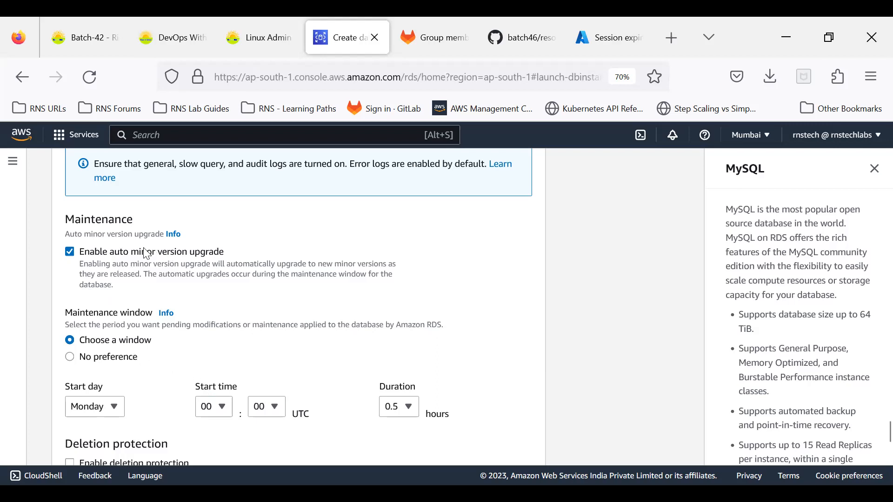
pyautogui.click(70, 358)
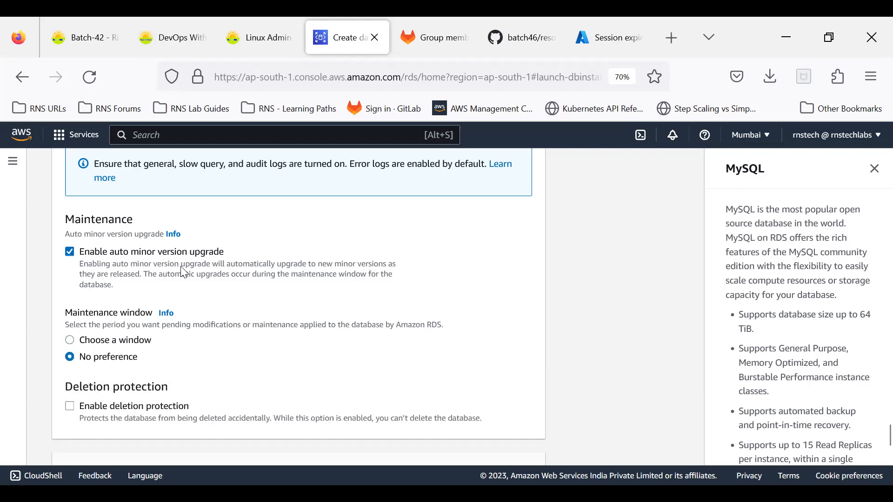
pyautogui.scroll(-3, 185, 273)
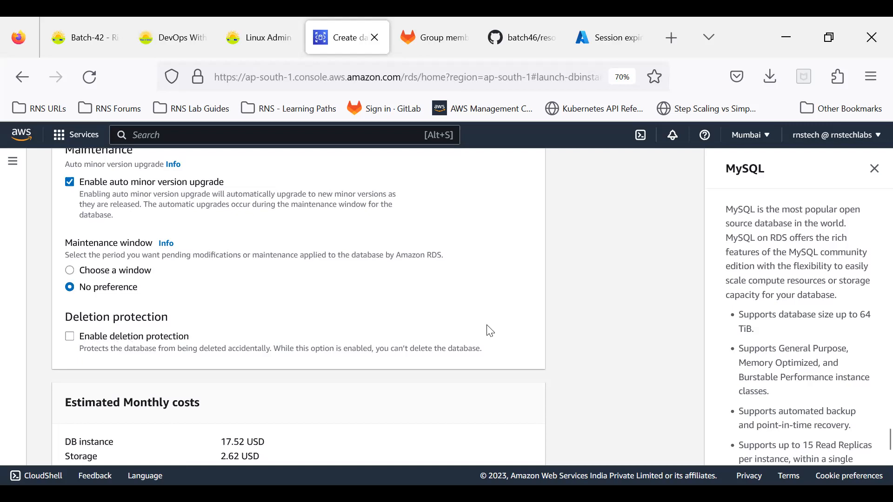
pyautogui.scroll(-3, 490, 331)
pyautogui.scroll(12, 491, 323)
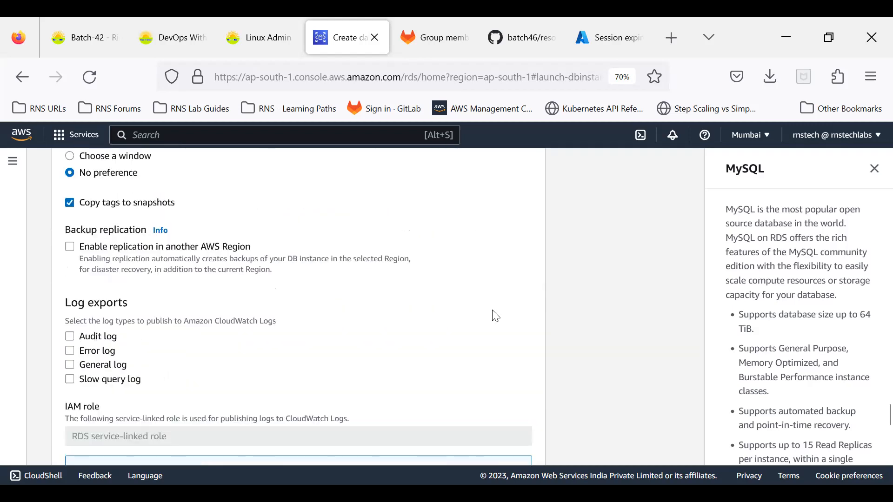
pyautogui.scroll(15, 493, 318)
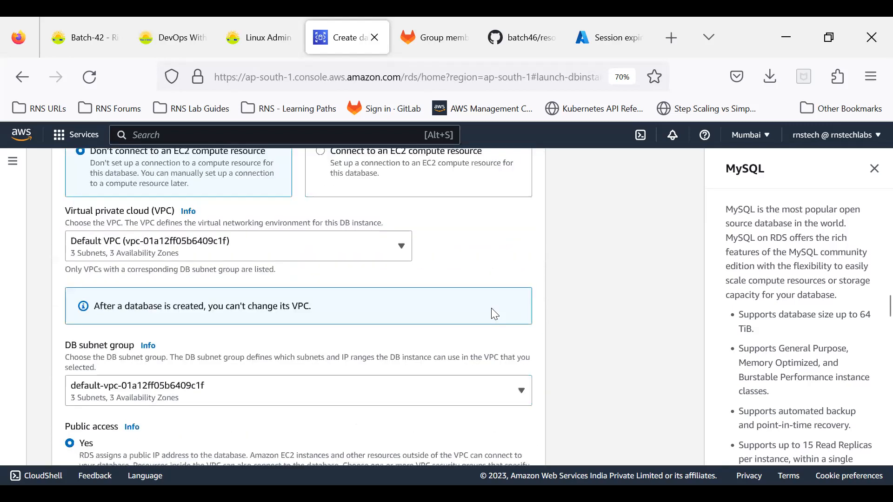
pyautogui.scroll(6, 493, 313)
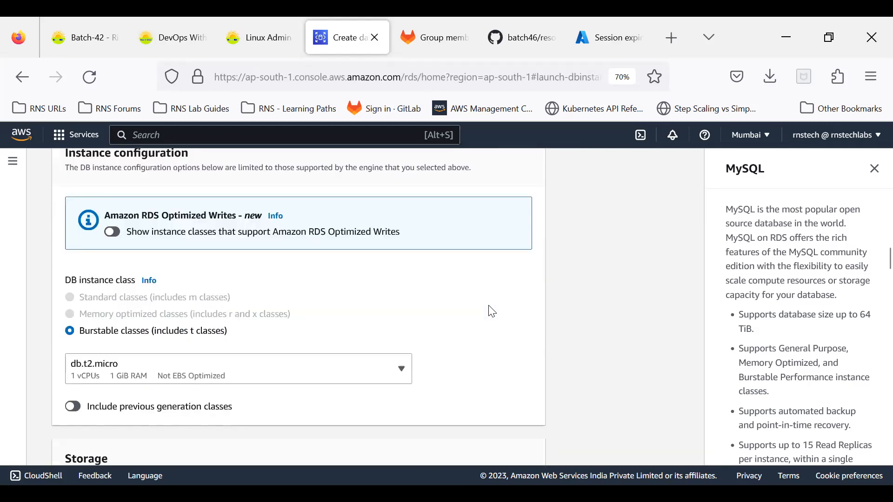
pyautogui.scroll(-10, 492, 312)
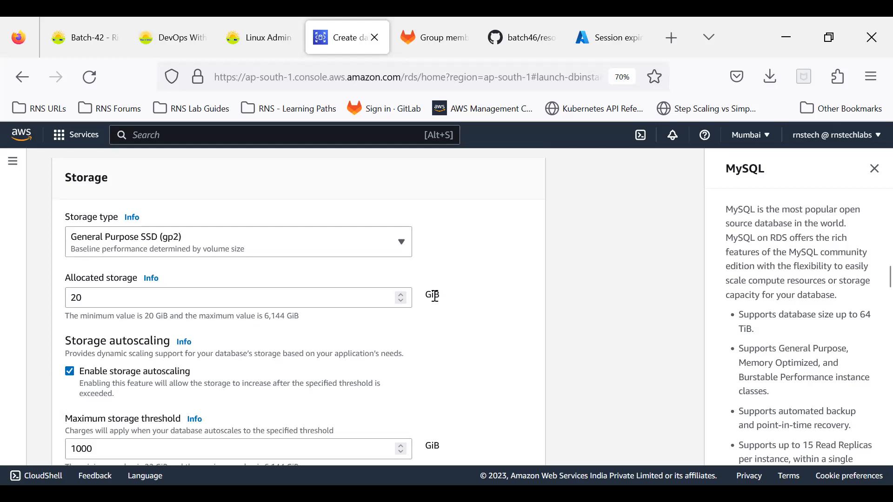
pyautogui.scroll(-8, 435, 297)
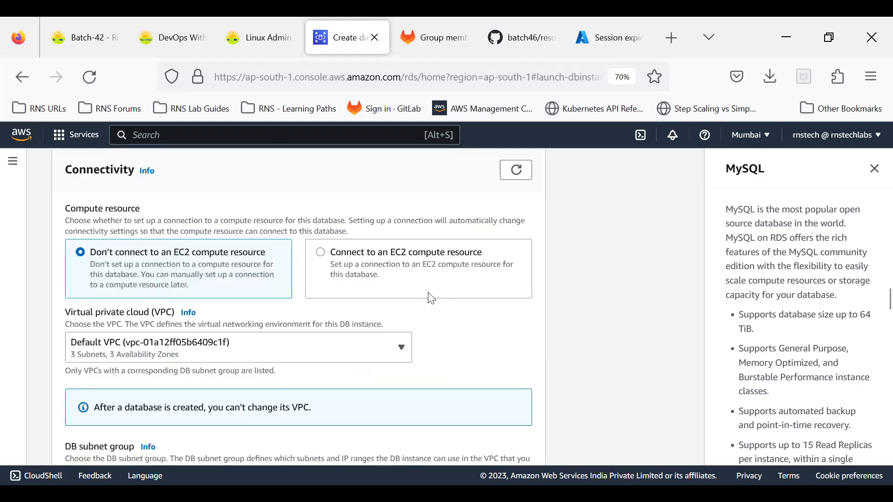
pyautogui.scroll(-15, 431, 298)
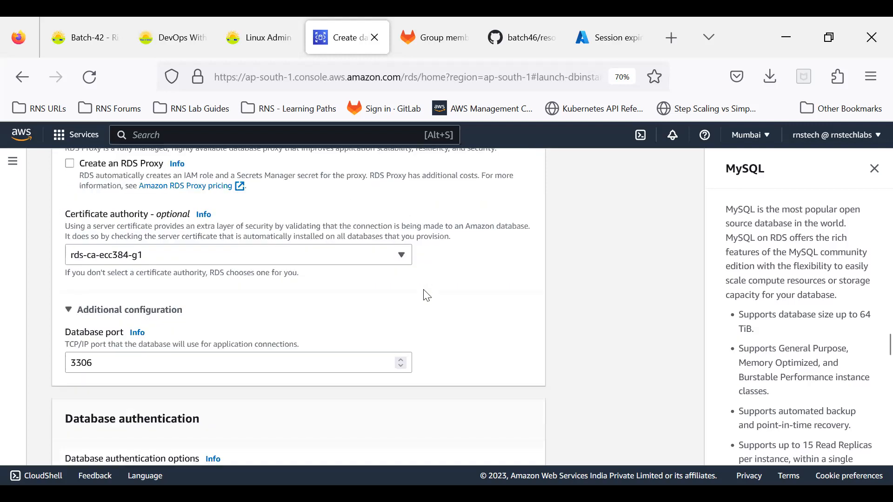
pyautogui.scroll(-10, 427, 296)
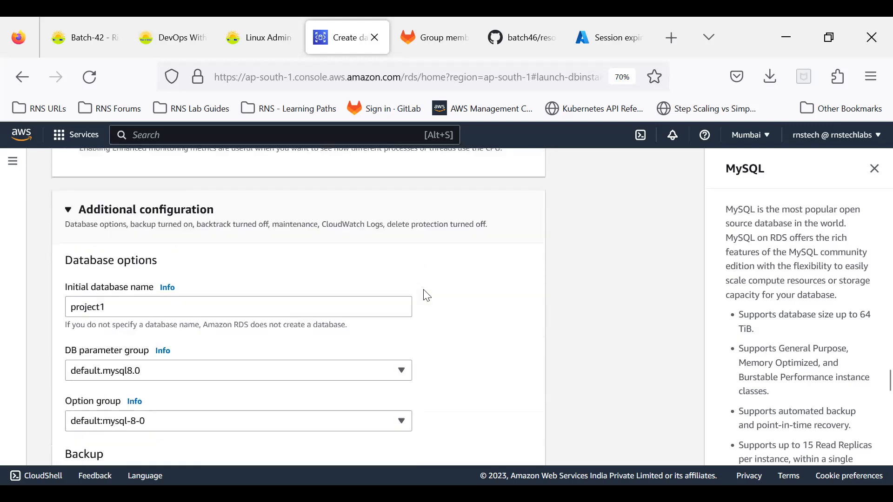
pyautogui.scroll(-10, 427, 296)
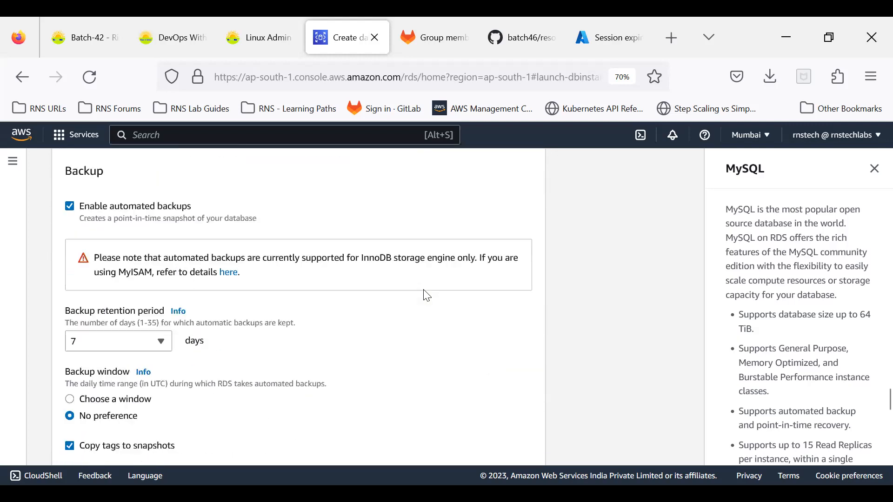
pyautogui.scroll(-15, 415, 287)
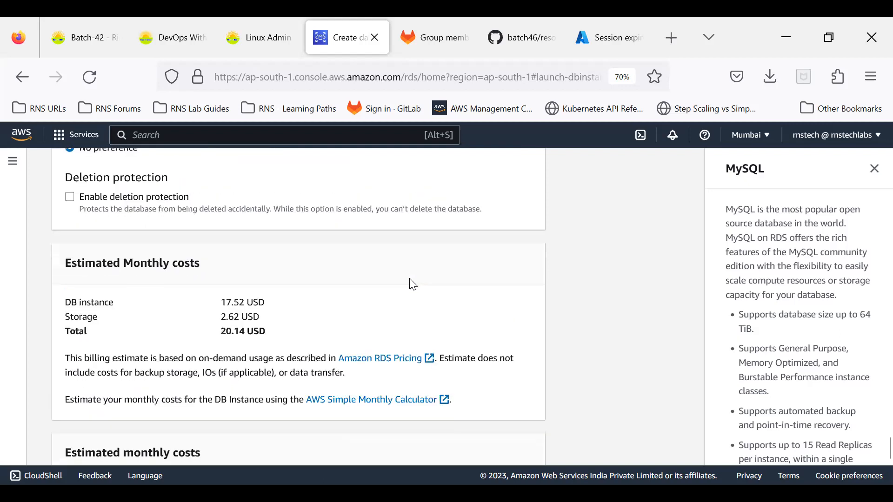
pyautogui.scroll(-3, 411, 279)
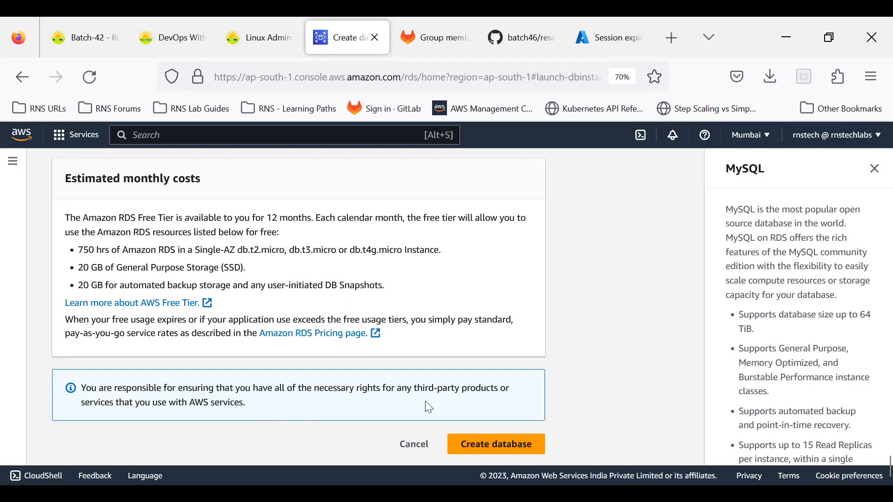
# Create the rns-demo database and dismiss the 'Creating database rns-demo' banner.
pyautogui.click(486, 444)
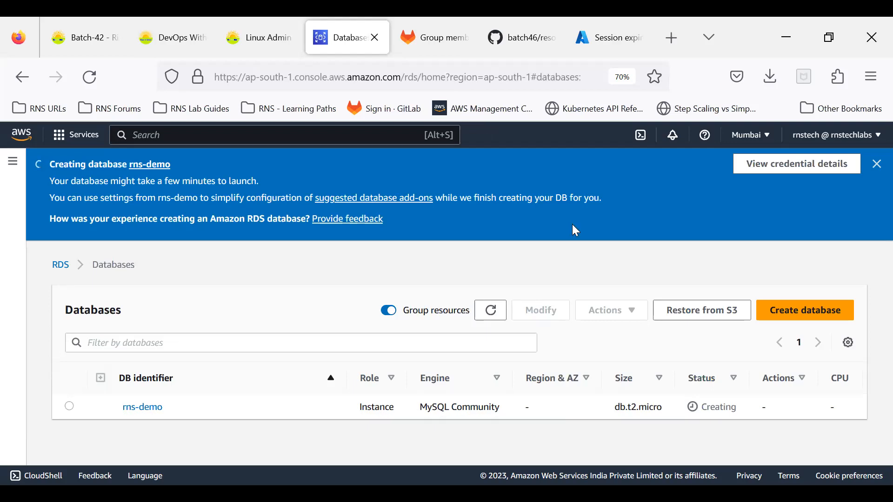
pyautogui.click(875, 167)
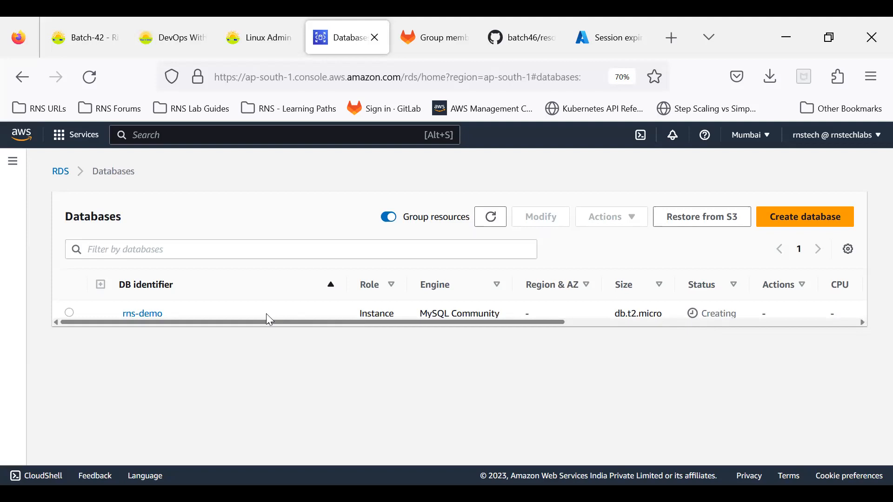
# Refresh the Databases list and confirm rns-demo shows status Creating.
pyautogui.click(488, 224)
pyautogui.click(483, 223)
pyautogui.moveTo(701, 313); pyautogui.dragTo(739, 313)
pyautogui.click(732, 356)
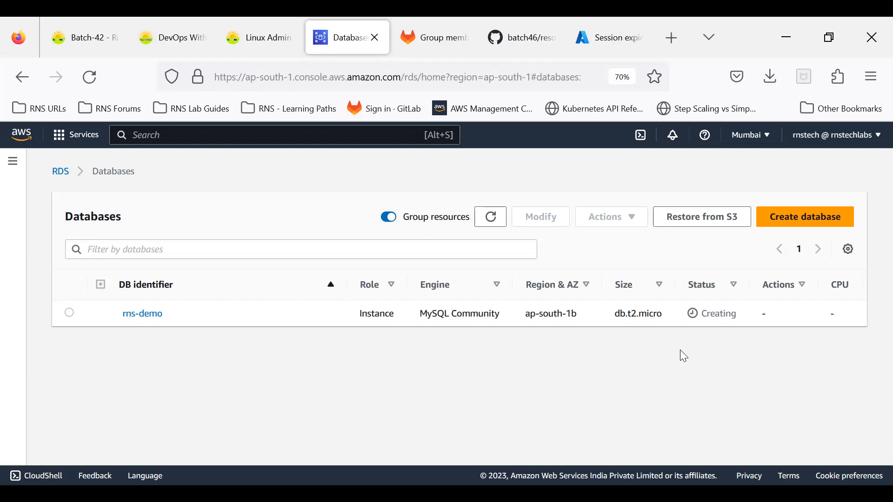
# Refresh again and scroll the table to check rns-demo's ap-south-1b zone and Multi-AZ No.
pyautogui.click(495, 221)
pyautogui.click(495, 221)
pyautogui.click(493, 227)
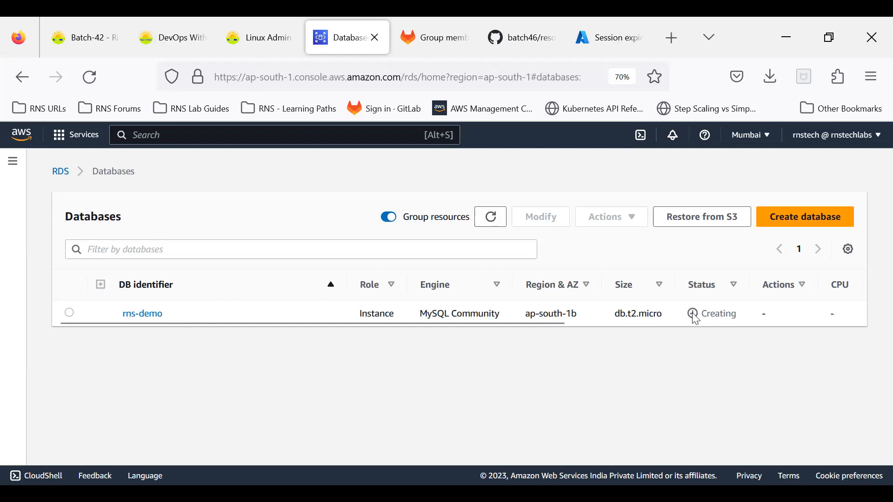
pyautogui.moveTo(695, 315); pyautogui.dragTo(729, 315)
pyautogui.click(747, 331)
pyautogui.moveTo(547, 322); pyautogui.dragTo(871, 307)
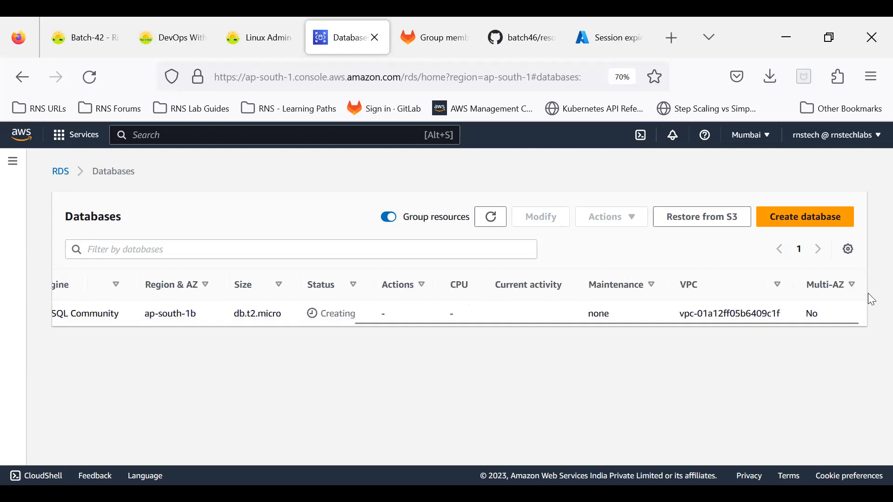
pyautogui.doubleClick(810, 310)
pyautogui.click(825, 333)
pyautogui.moveTo(820, 323); pyautogui.dragTo(282, 410)
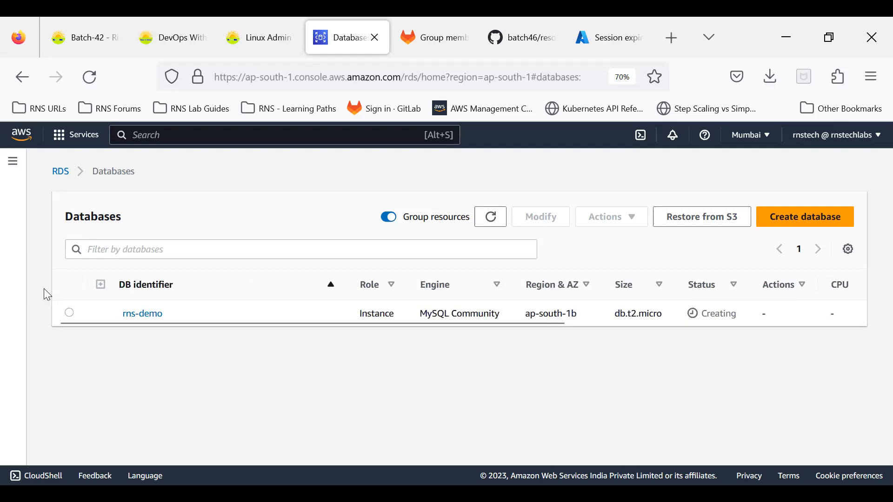
# Open the rns-demo database's detail page from the Databases list.
pyautogui.click(13, 162)
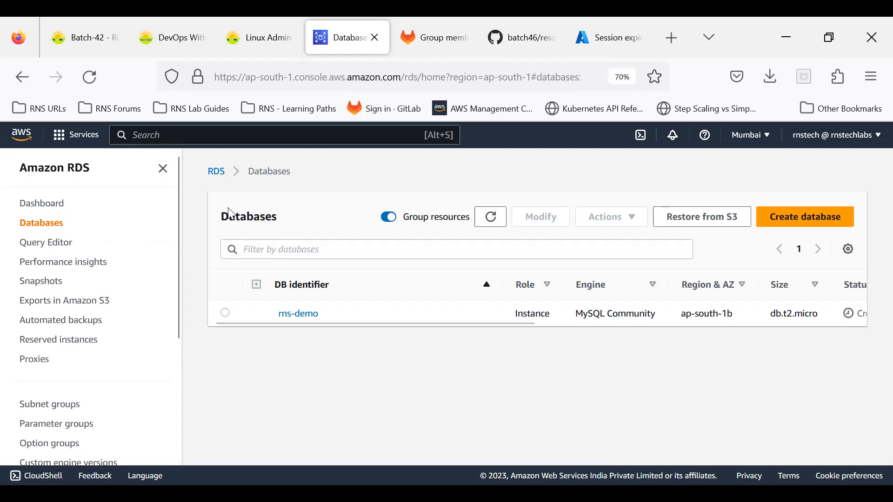
pyautogui.click(298, 314)
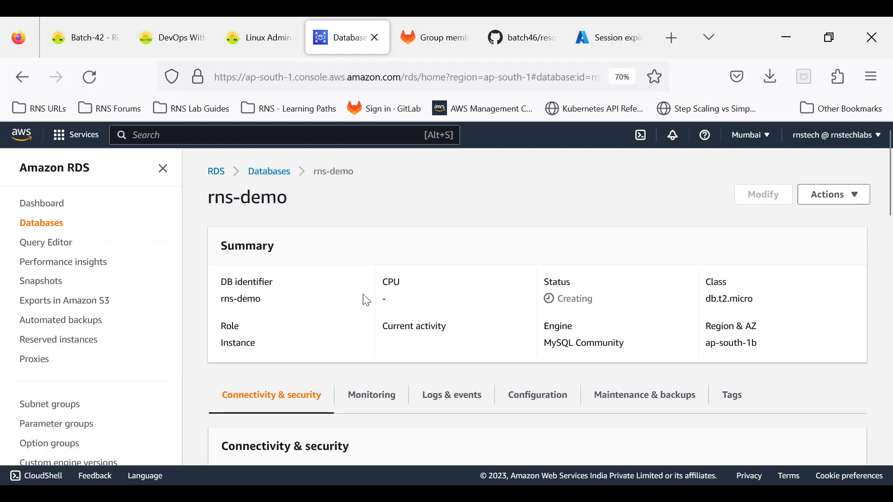
pyautogui.moveTo(224, 298); pyautogui.dragTo(270, 301)
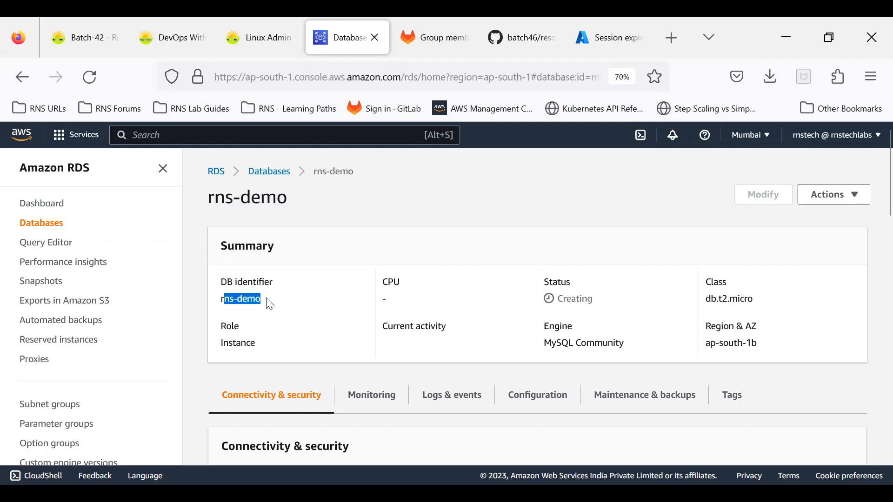
pyautogui.click(278, 175)
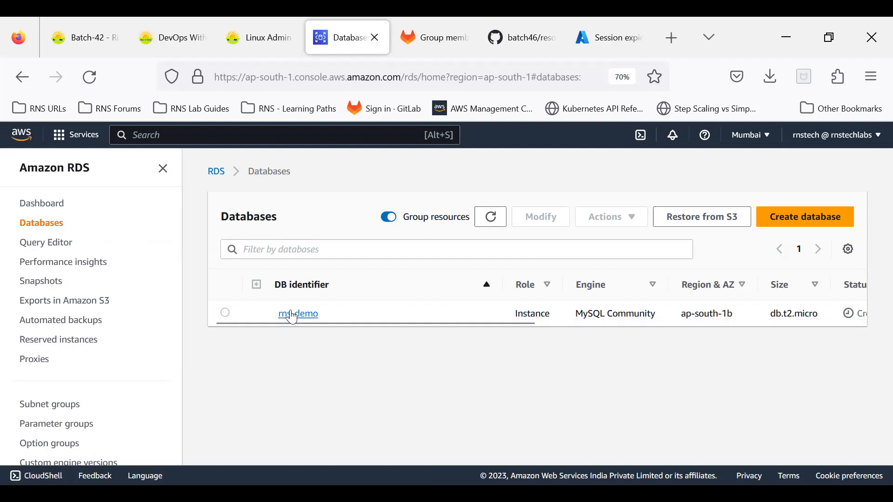
pyautogui.click(292, 314)
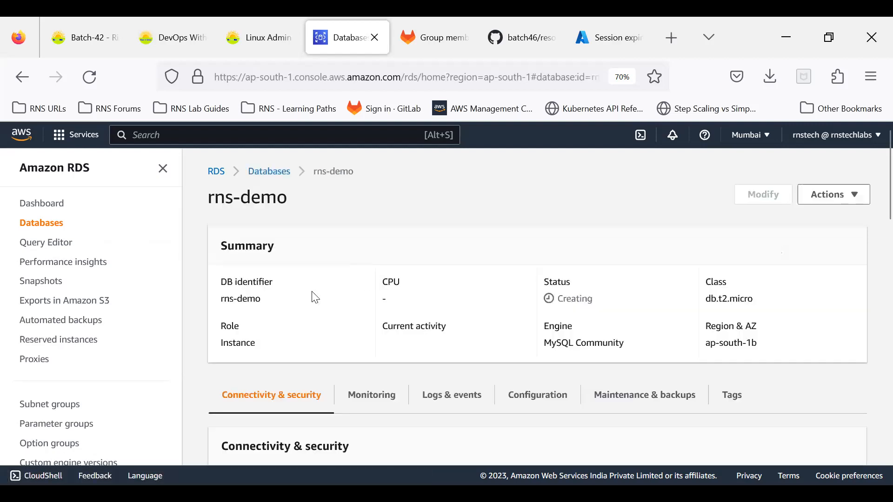
# Review the Summary: Role Instance, Creating, MySQL Community, db.t2.micro, ap-south-1b.
pyautogui.moveTo(221, 343); pyautogui.dragTo(267, 346)
pyautogui.click(272, 347)
pyautogui.moveTo(558, 298); pyautogui.dragTo(627, 305)
pyautogui.click(628, 306)
pyautogui.moveTo(549, 342); pyautogui.dragTo(619, 341)
pyautogui.click(645, 333)
pyautogui.moveTo(706, 299); pyautogui.dragTo(751, 309)
pyautogui.click(756, 310)
pyautogui.moveTo(709, 343); pyautogui.dragTo(757, 351)
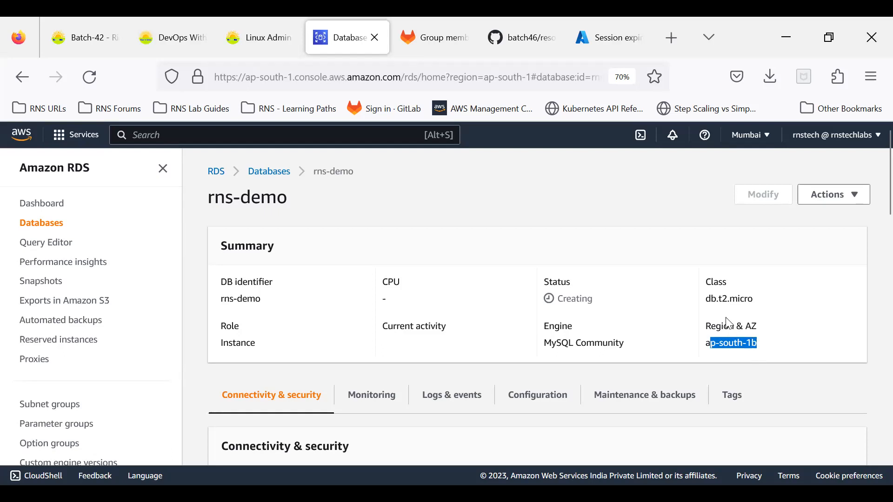
pyautogui.scroll(-2, 727, 324)
pyautogui.scroll(-2, 728, 323)
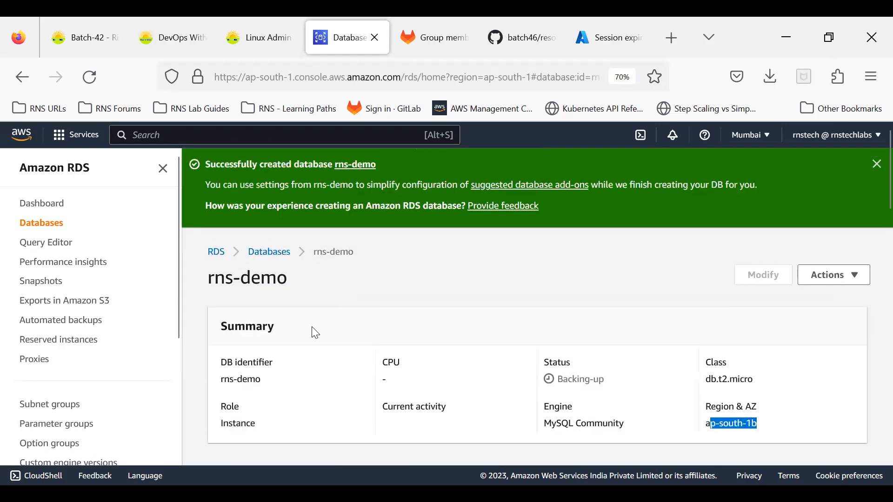
pyautogui.scroll(-5, 313, 333)
pyautogui.scroll(-1, 313, 333)
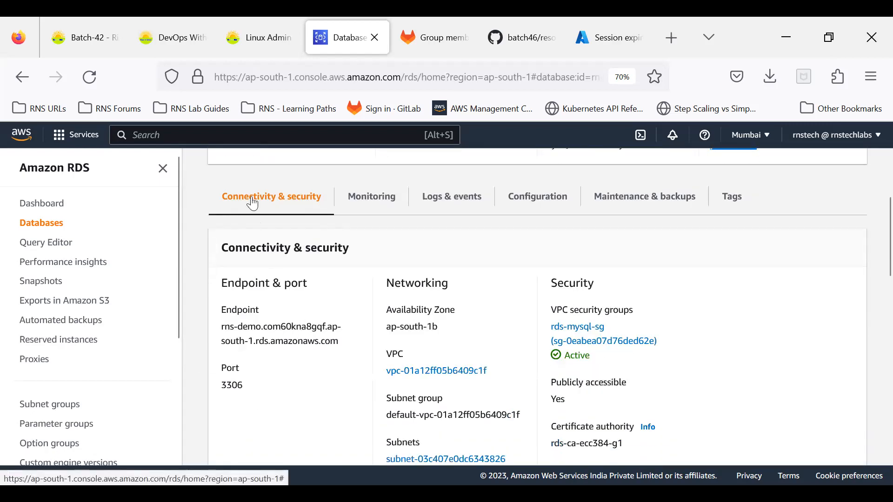
pyautogui.moveTo(221, 310); pyautogui.dragTo(284, 304)
pyautogui.click(284, 303)
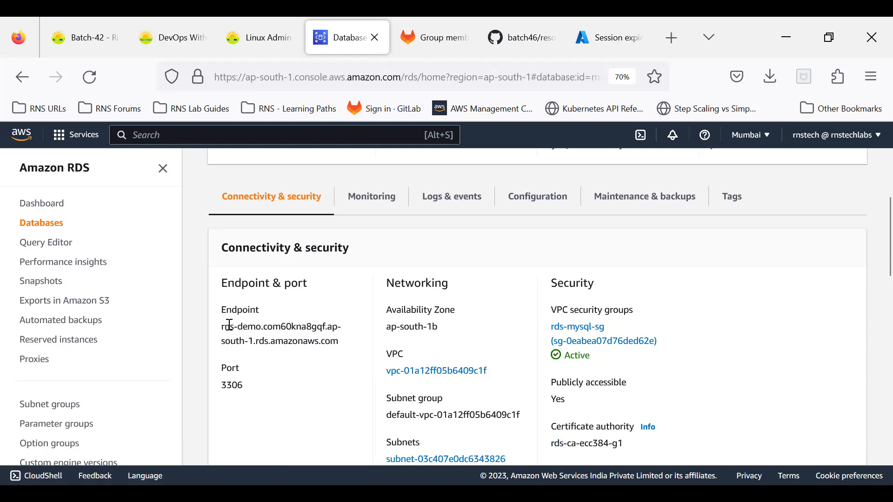
pyautogui.moveTo(225, 324); pyautogui.dragTo(339, 343)
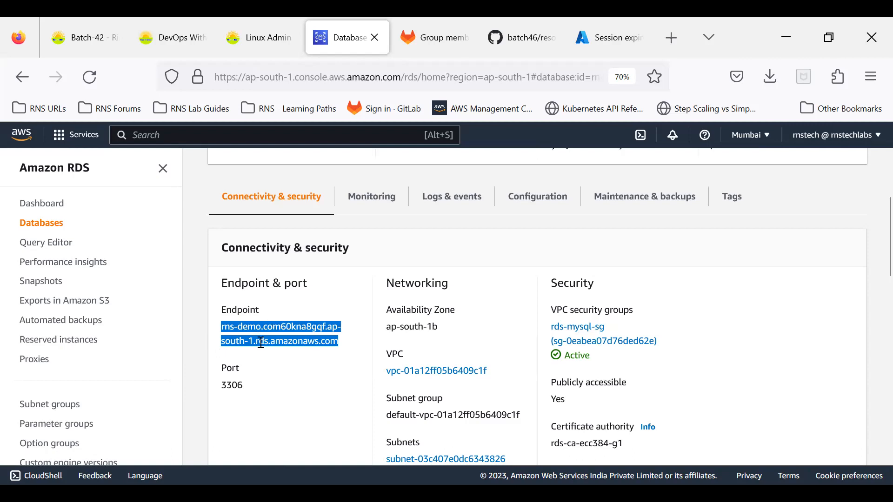
pyautogui.doubleClick(240, 388)
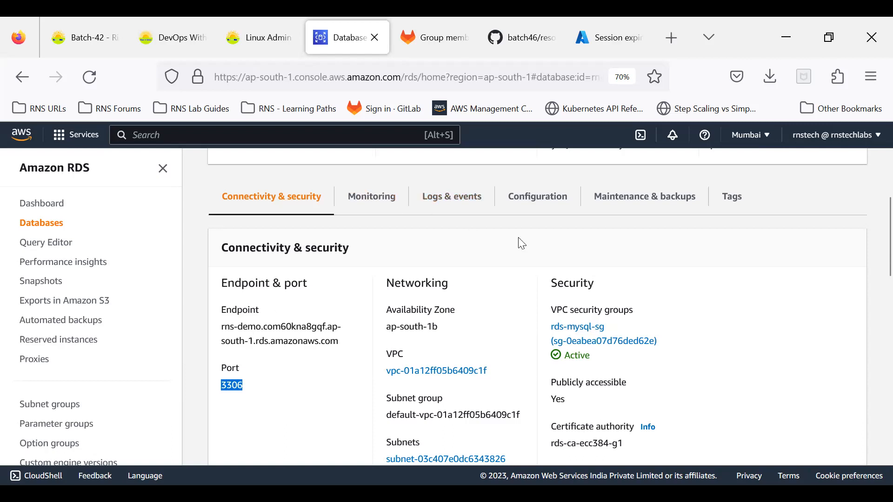
pyautogui.click(232, 408)
pyautogui.doubleClick(231, 384)
pyautogui.click(228, 423)
pyautogui.moveTo(238, 330); pyautogui.dragTo(264, 347)
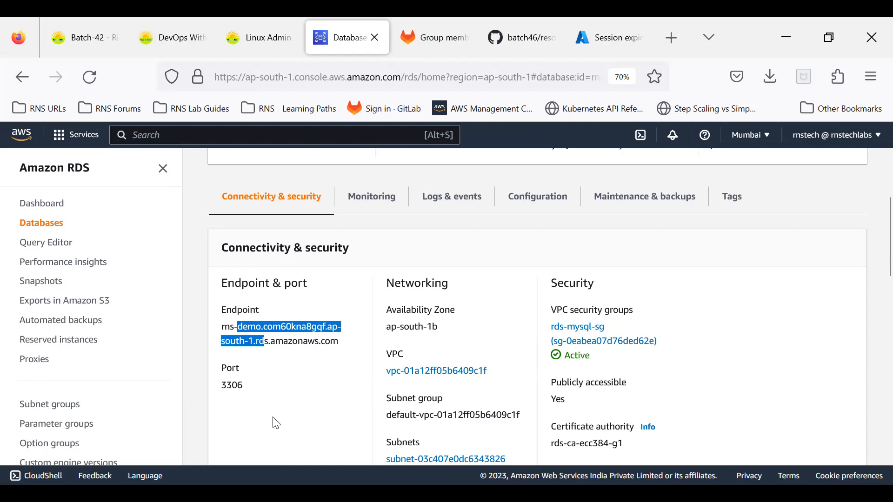
pyautogui.click(305, 415)
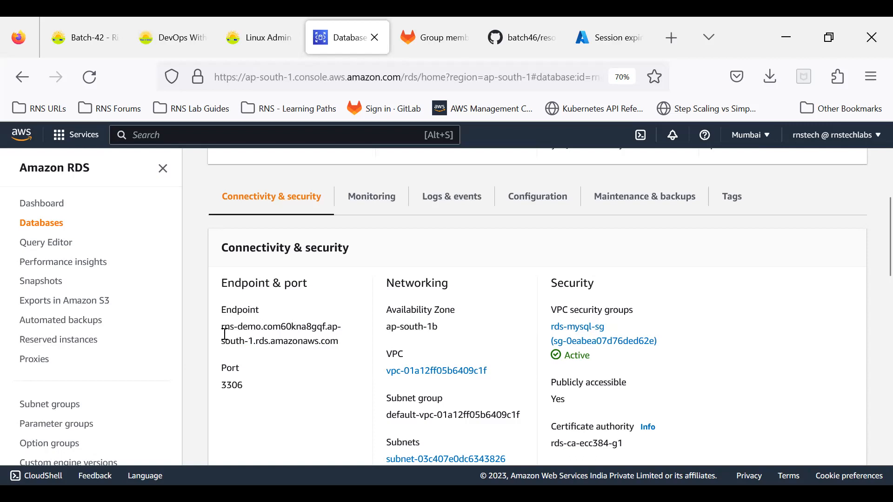
pyautogui.moveTo(223, 328); pyautogui.dragTo(250, 389)
pyautogui.click(288, 391)
pyautogui.scroll(-2, 290, 391)
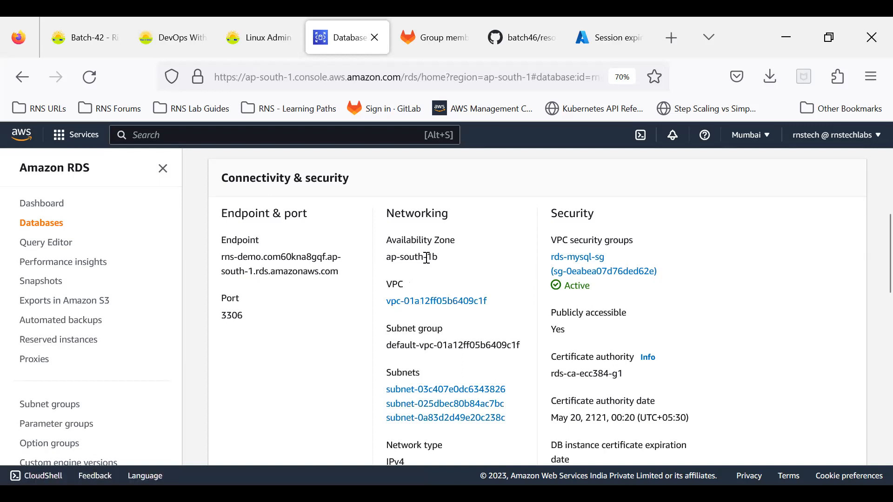
pyautogui.scroll(-3, 427, 258)
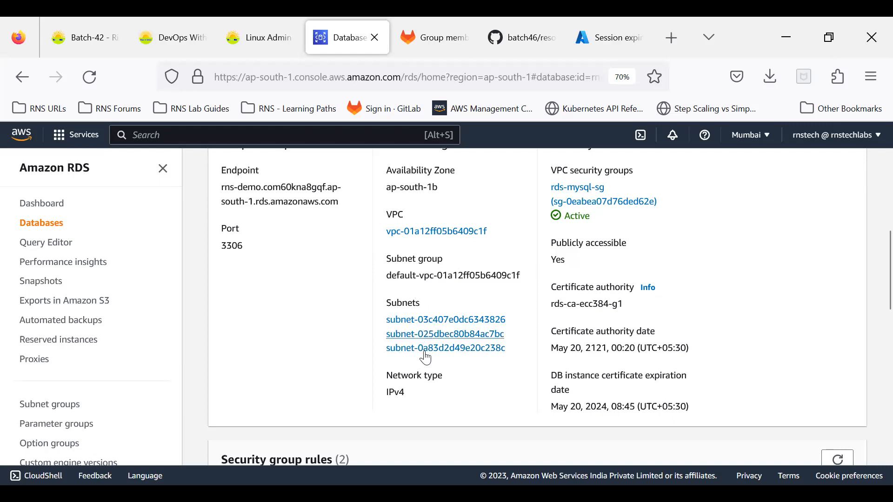
pyautogui.moveTo(406, 394); pyautogui.dragTo(386, 393)
pyautogui.click(402, 413)
pyautogui.scroll(3, 408, 389)
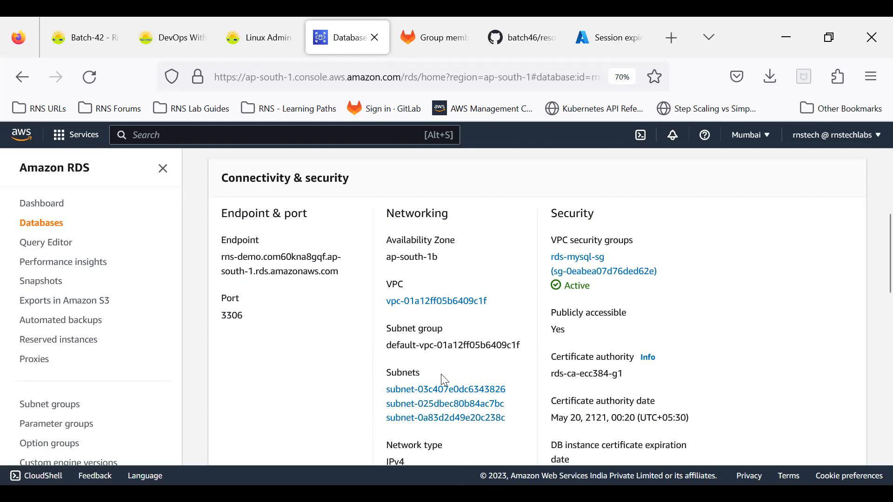
# Open the rds-mysql-sg security group and bring up its inbound rules for editing.
pyautogui.click(588, 269)
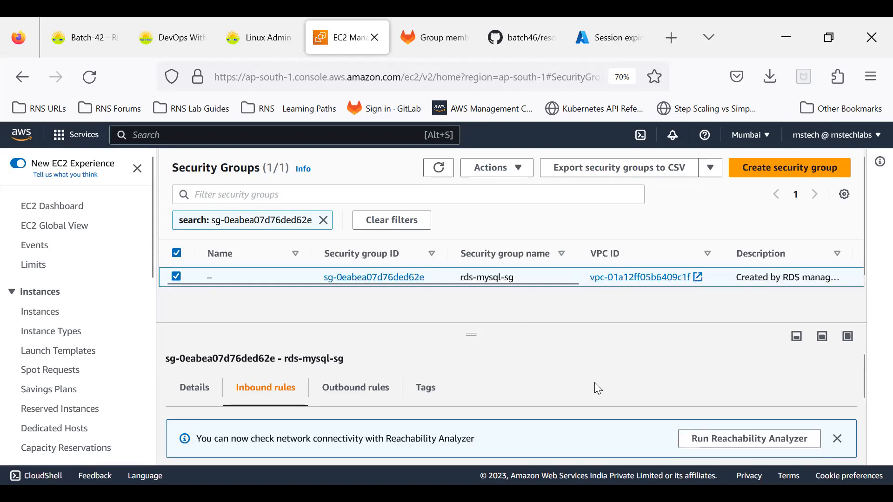
pyautogui.scroll(-3, 595, 383)
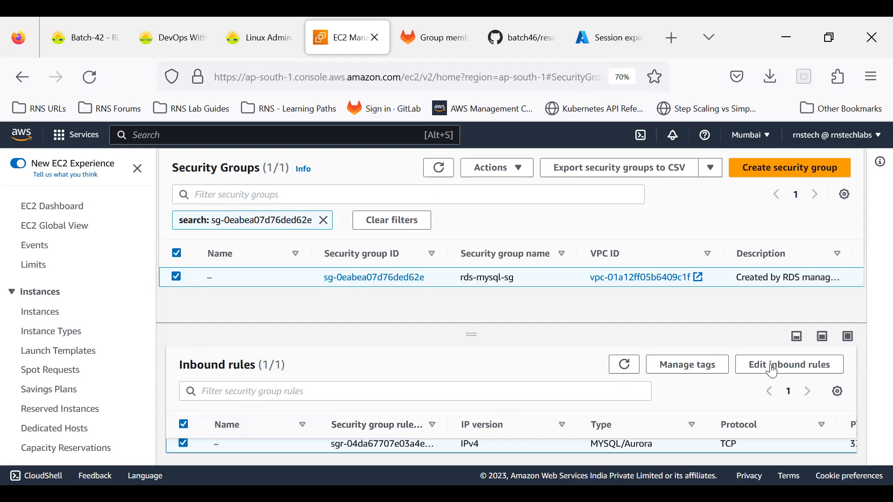
pyautogui.click(754, 365)
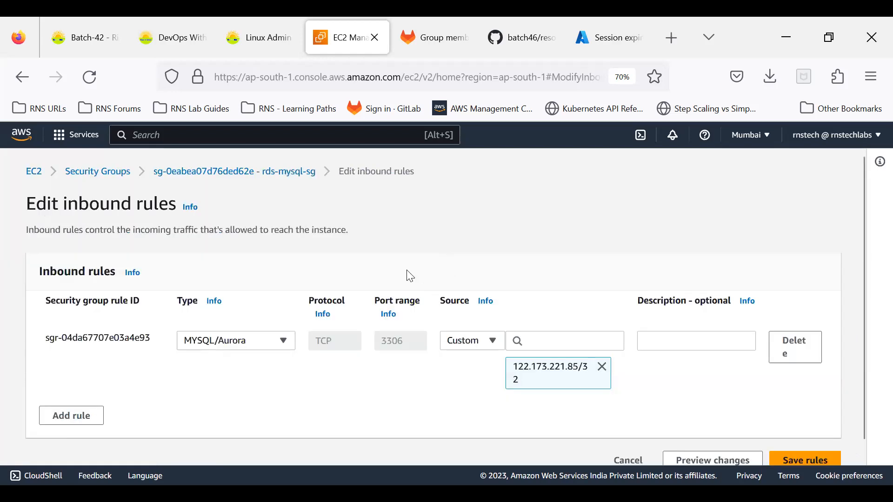
# Set the MYSQL/Aurora 3306 rule's source to 0.0.0.0/0 and save the rules.
pyautogui.moveTo(378, 341); pyautogui.dragTo(406, 342)
pyautogui.click(262, 419)
pyautogui.click(542, 341)
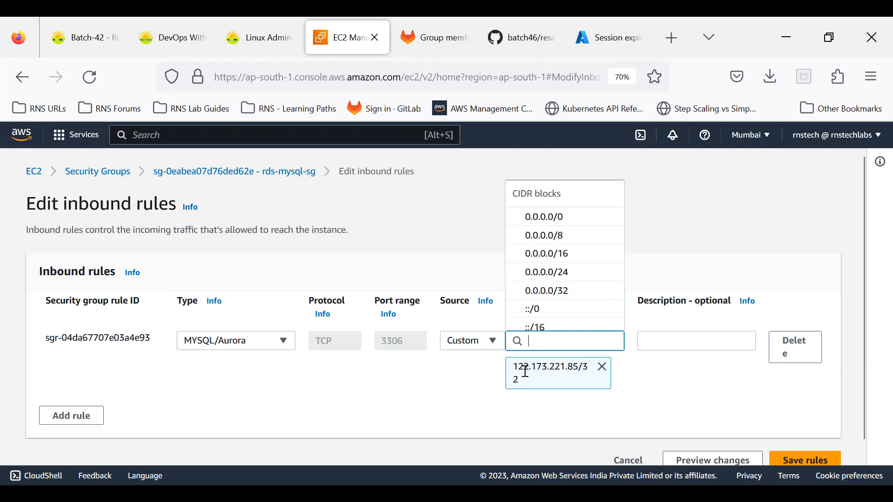
pyautogui.click(528, 420)
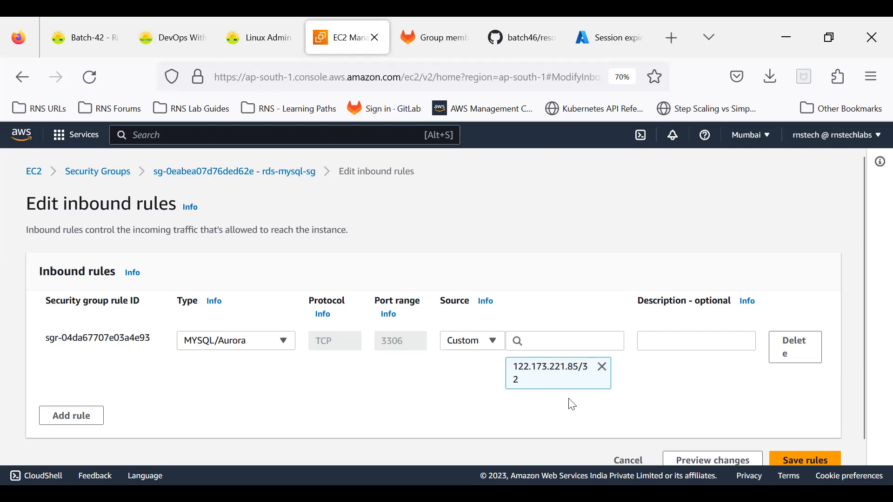
pyautogui.click(564, 341)
pyautogui.click(573, 222)
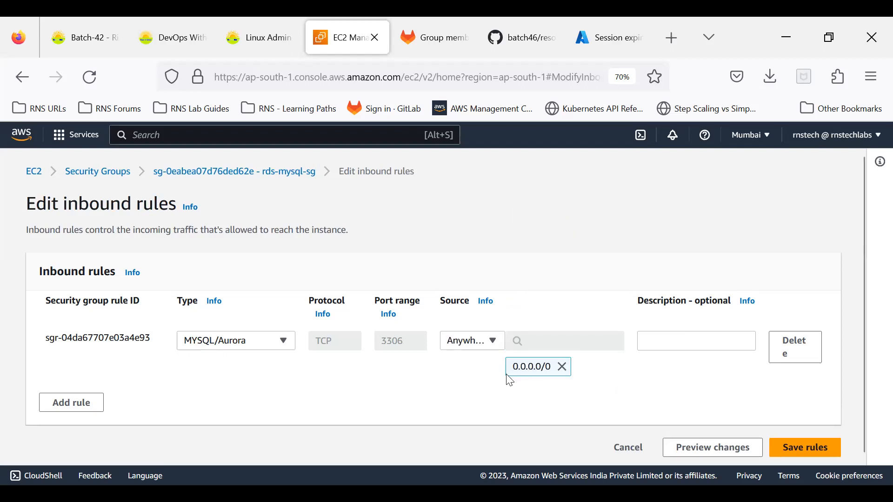
pyautogui.click(805, 450)
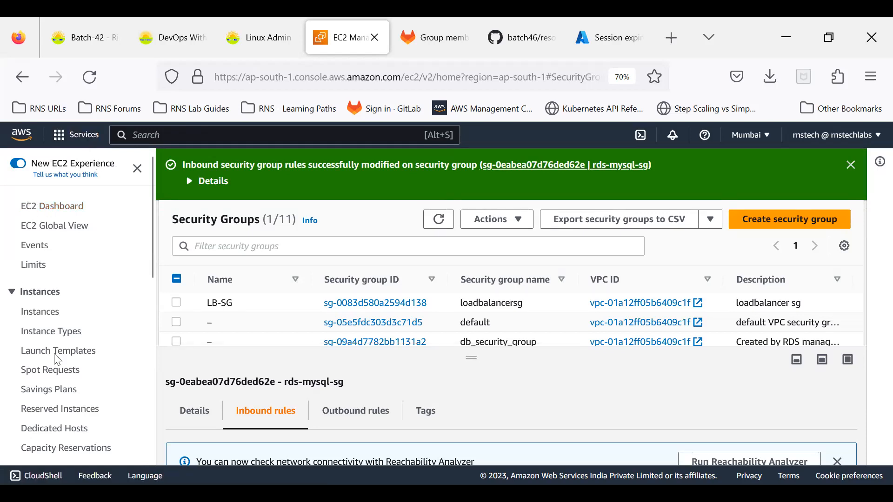
# Go back twice in the browser to reach the RDS rns-demo details page.
pyautogui.click(14, 71)
pyautogui.click(14, 70)
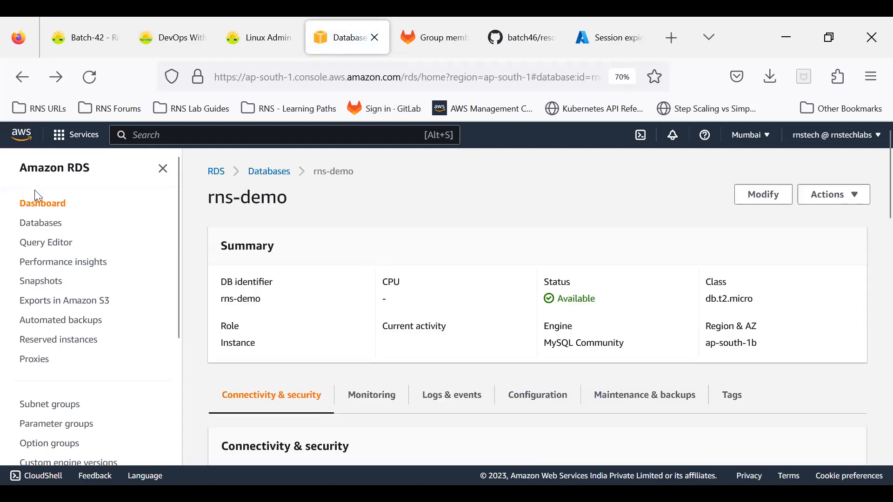
# Verify rns-demo is publicly accessible (Yes) and check the rds-ca-ecc384-g1 certificate expiration date.
pyautogui.scroll(-5, 408, 263)
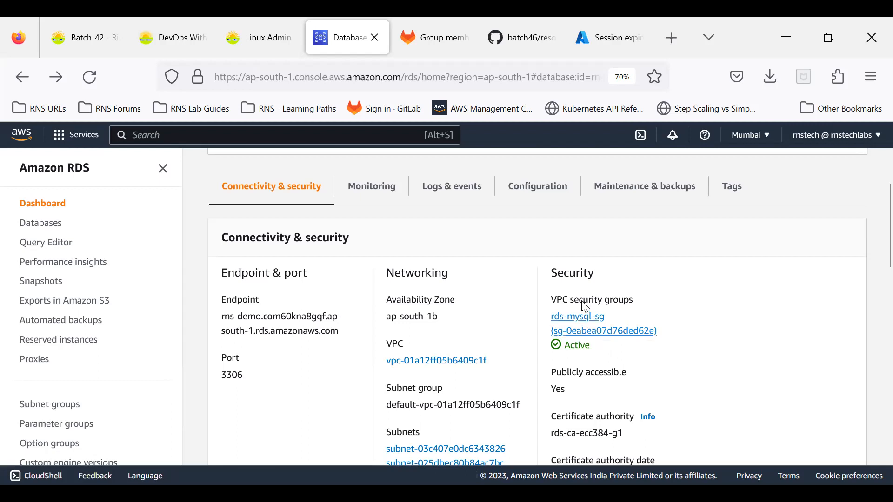
pyautogui.scroll(-3, 585, 339)
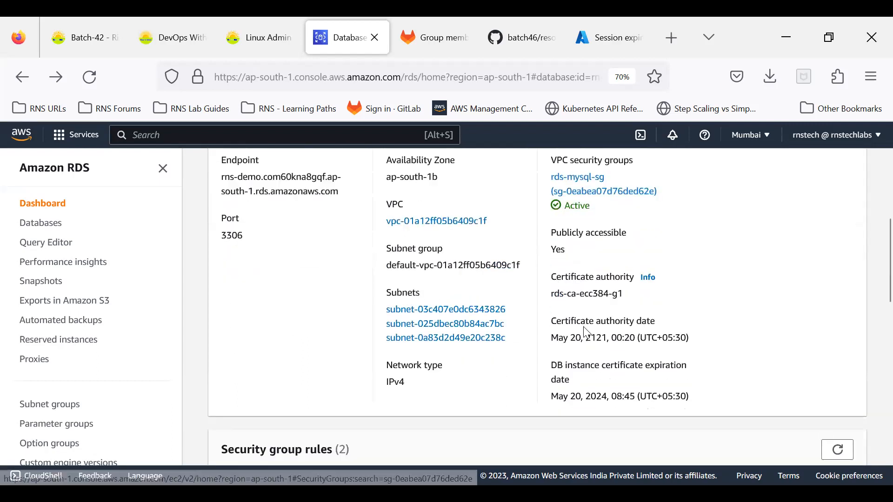
pyautogui.doubleClick(553, 254)
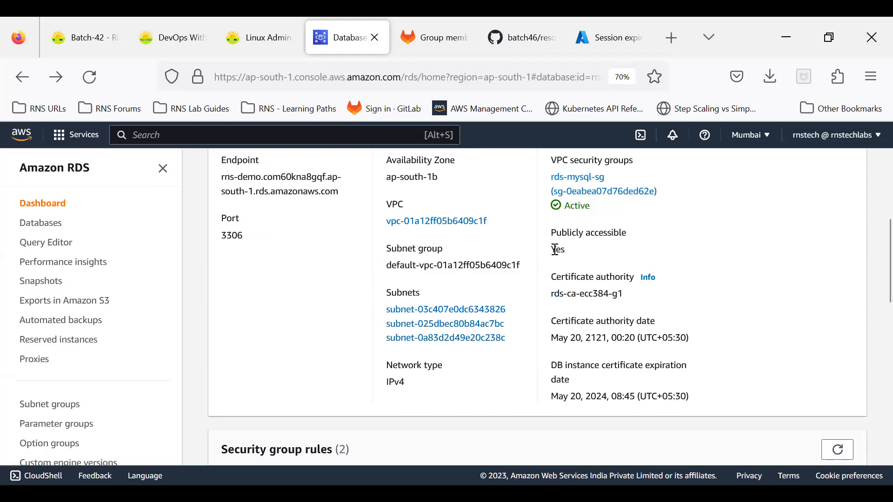
pyautogui.moveTo(555, 250); pyautogui.dragTo(592, 255)
pyautogui.click(593, 255)
pyautogui.doubleClick(598, 339)
pyautogui.moveTo(558, 396); pyautogui.dragTo(606, 401)
pyautogui.click(611, 407)
pyautogui.scroll(3, 605, 286)
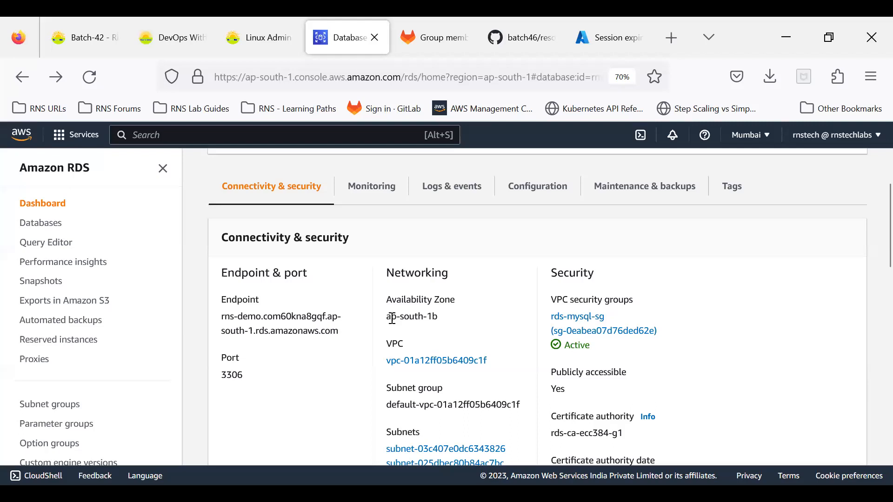
# Confirm rns-demo's status is Available in the Summary, then switch to Paint.
pyautogui.scroll(3, 392, 312)
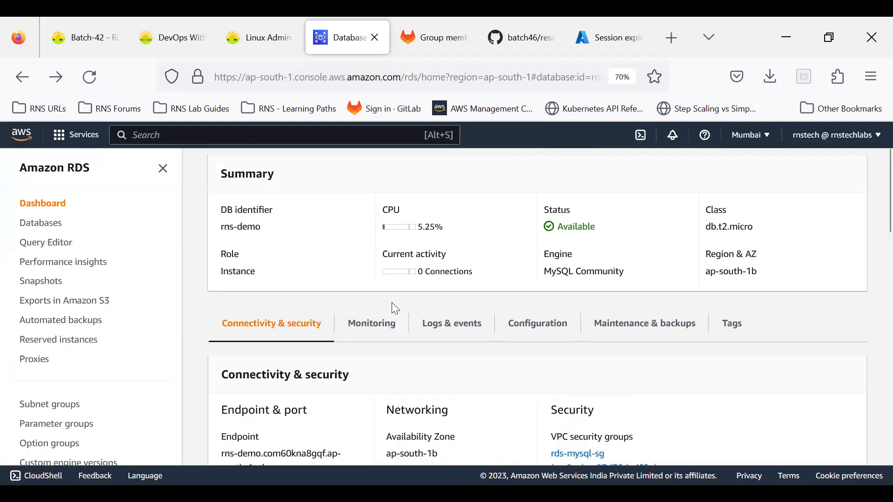
pyautogui.moveTo(558, 229); pyautogui.dragTo(606, 234)
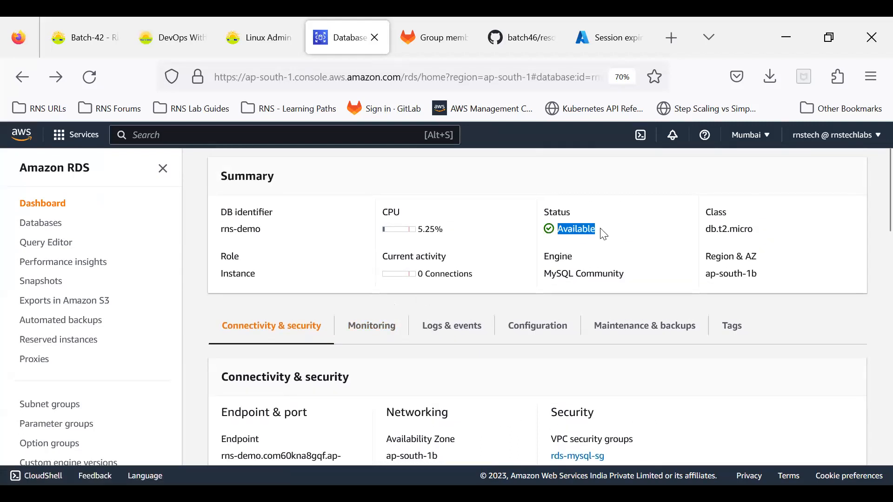
pyautogui.click(606, 234)
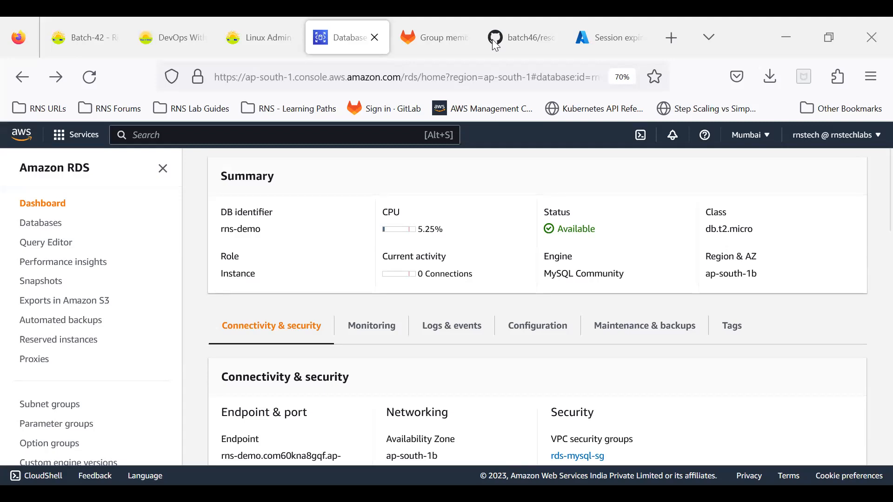
pyautogui.hotkey('alt', 'Tab')
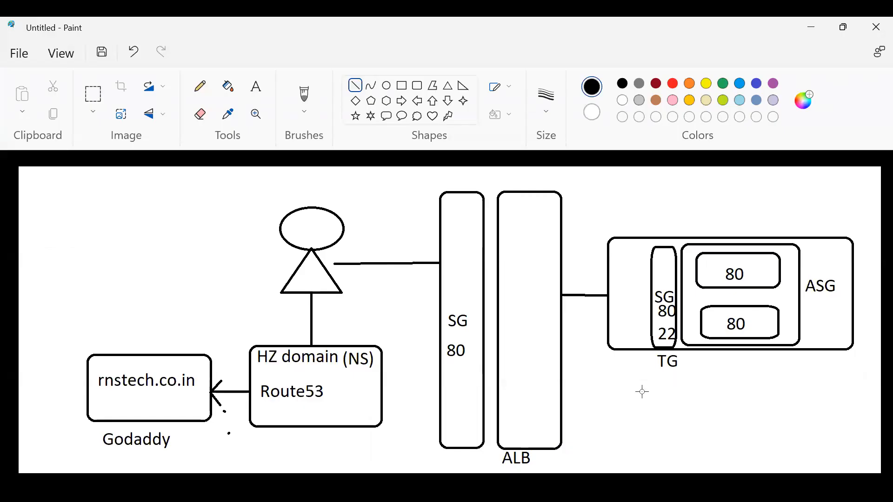
# Start a new canvas without saving and draw a large rounded box labelled AWS A/C.
pyautogui.hotkey('ctrl', 'n')
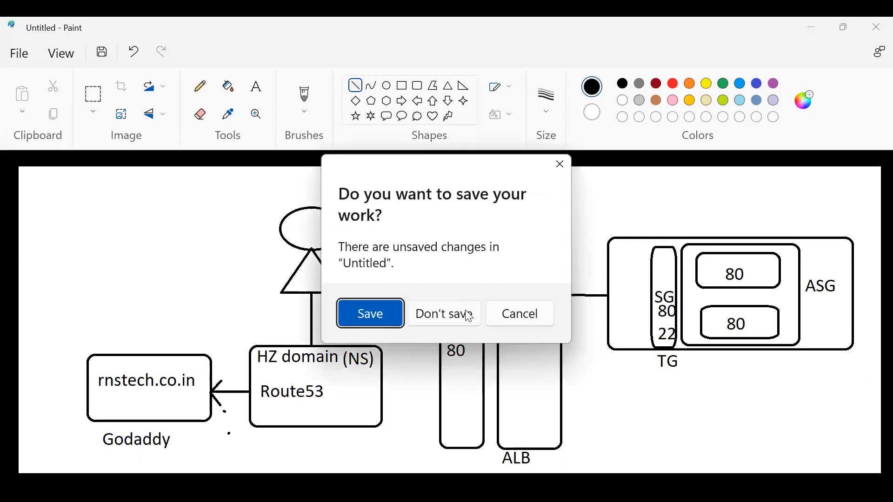
pyautogui.click(458, 313)
pyautogui.click(418, 85)
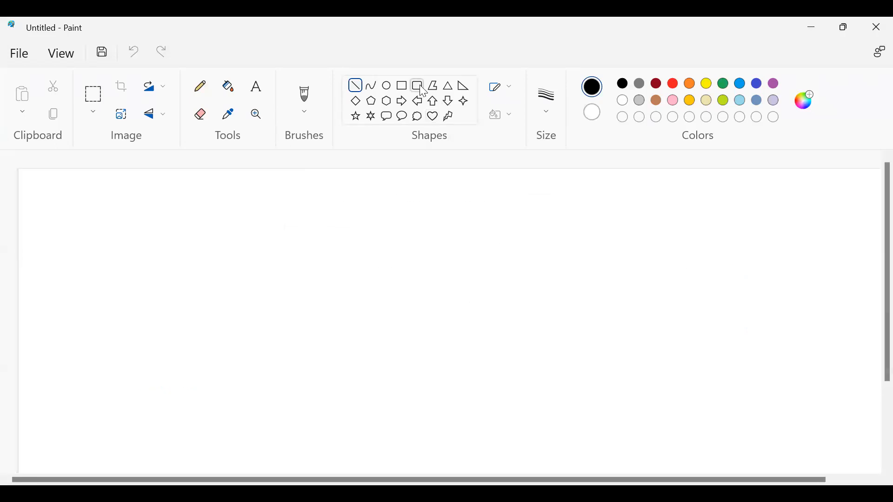
pyautogui.moveTo(383, 202); pyautogui.dragTo(759, 418)
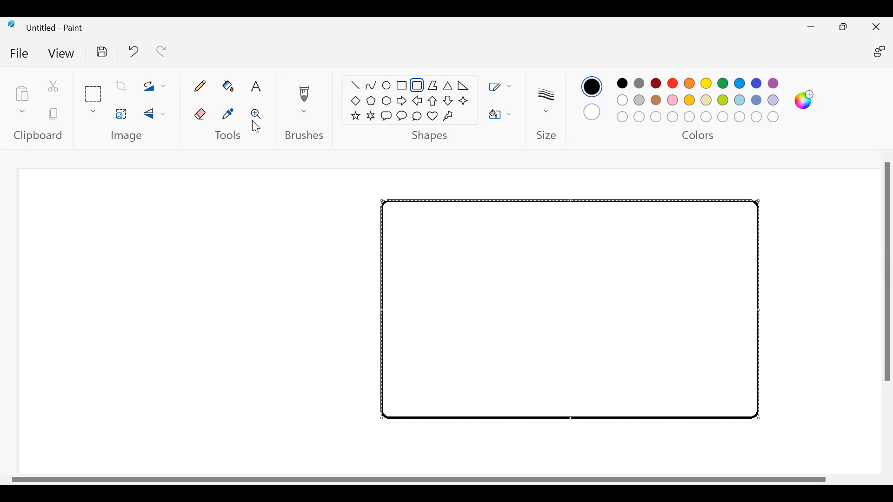
pyautogui.click(636, 426)
pyautogui.write('AWS A/C')
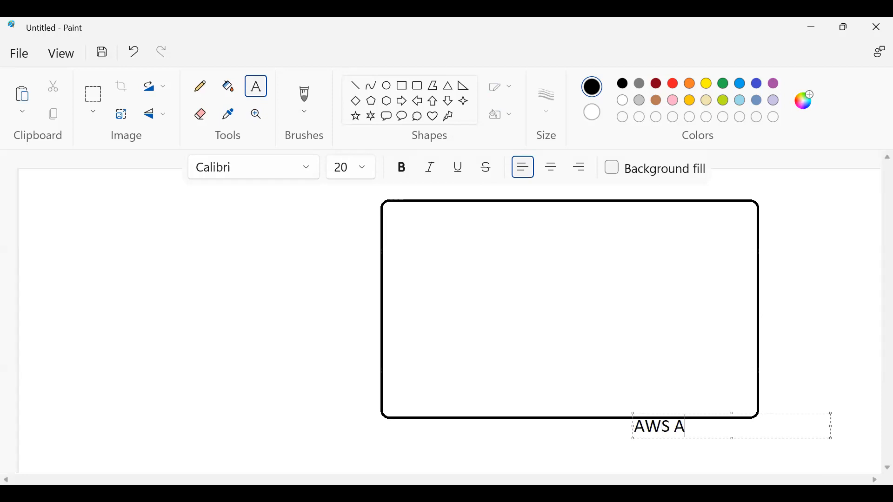
pyautogui.click(806, 321)
# Draw a smaller rounded box inside it labelled 'RDS (Mysql Engine)'.
pyautogui.click(417, 85)
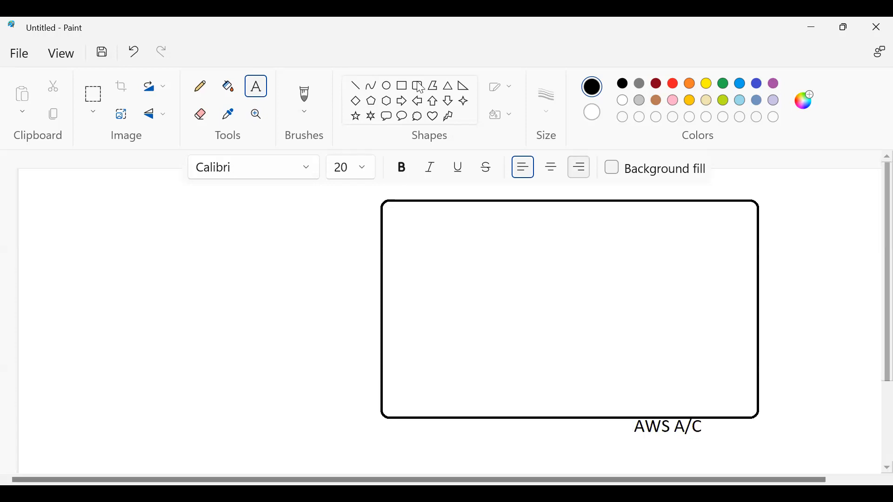
pyautogui.moveTo(424, 228); pyautogui.dragTo(614, 339)
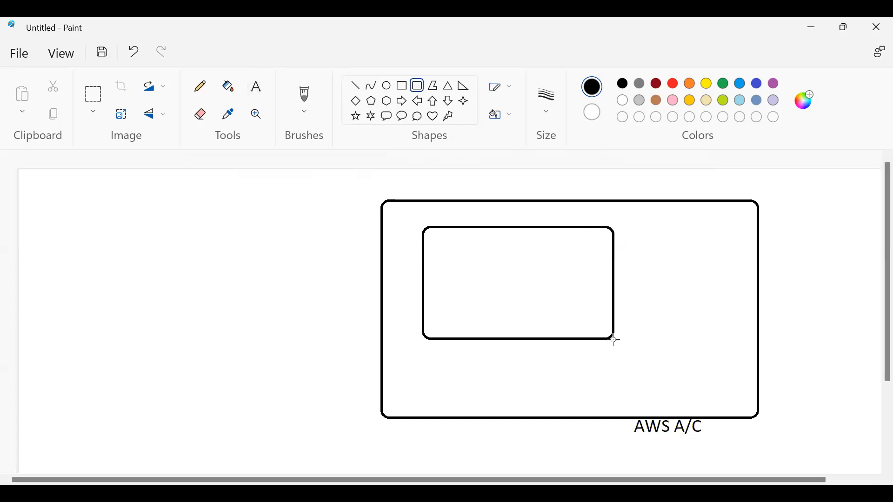
pyautogui.click(269, 235)
pyautogui.click(257, 88)
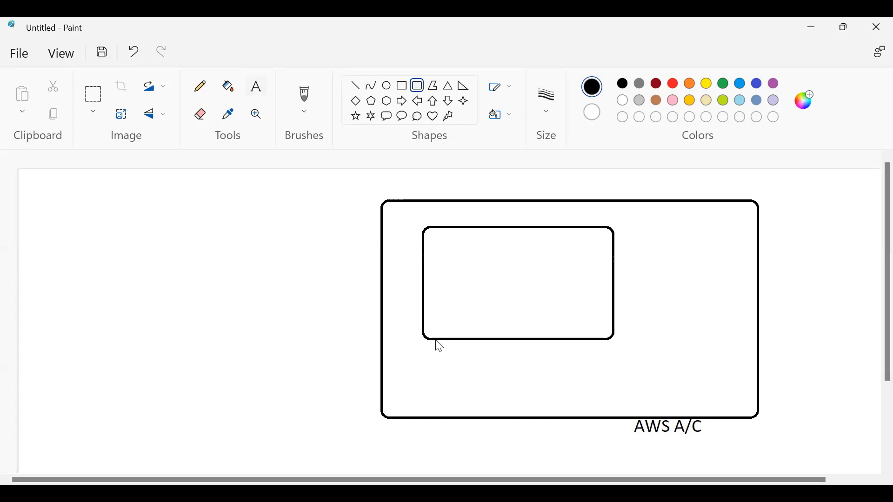
pyautogui.click(440, 330)
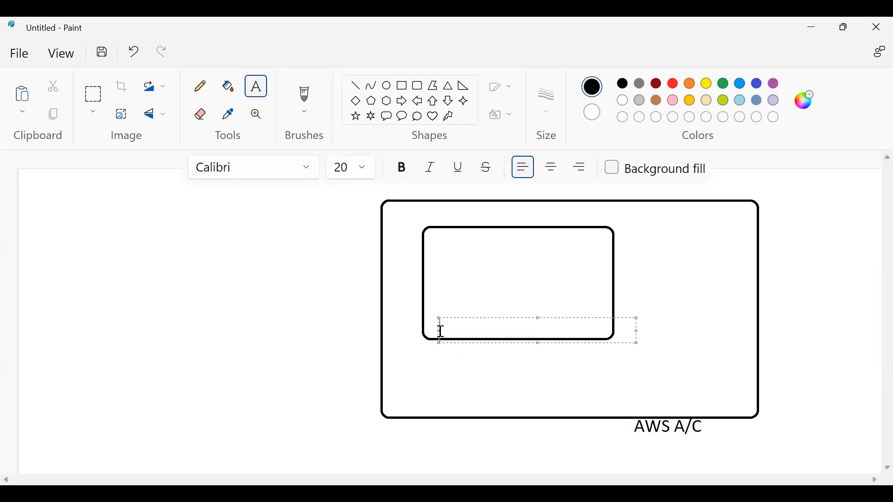
pyautogui.write('RDS (My)')
pyautogui.press('Left')
pyautogui.write('My')
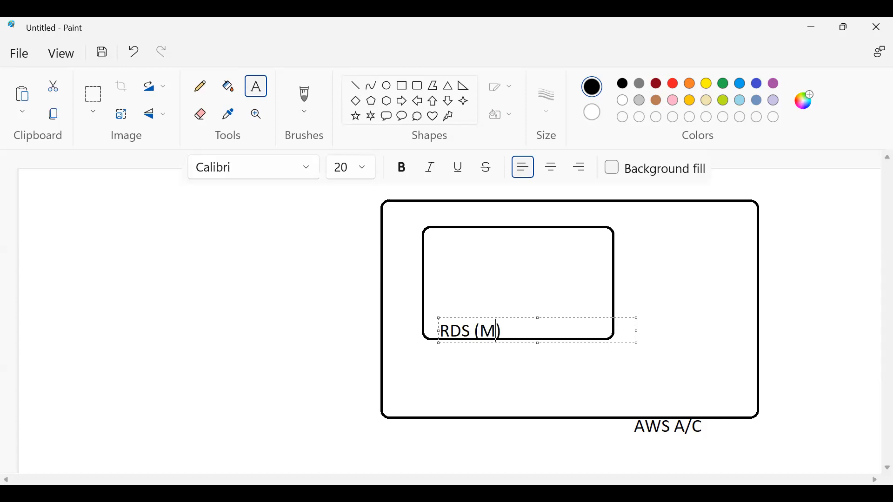
pyautogui.write('sql Engine')
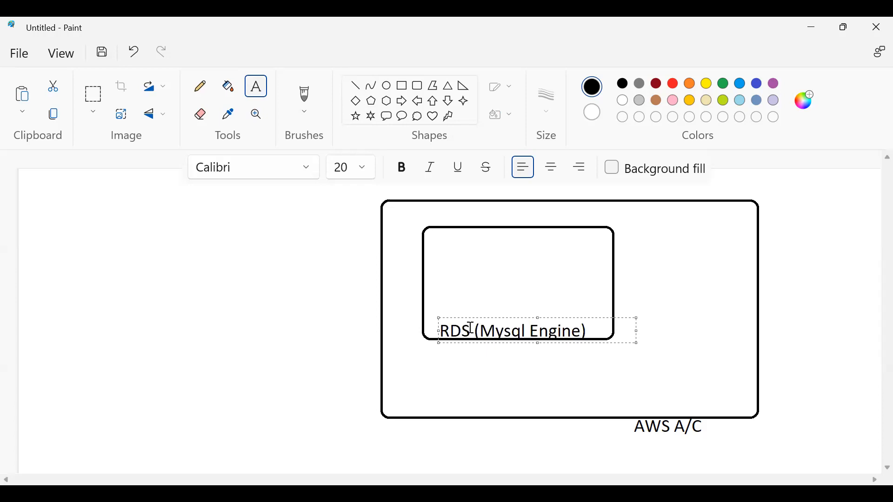
pyautogui.click(498, 376)
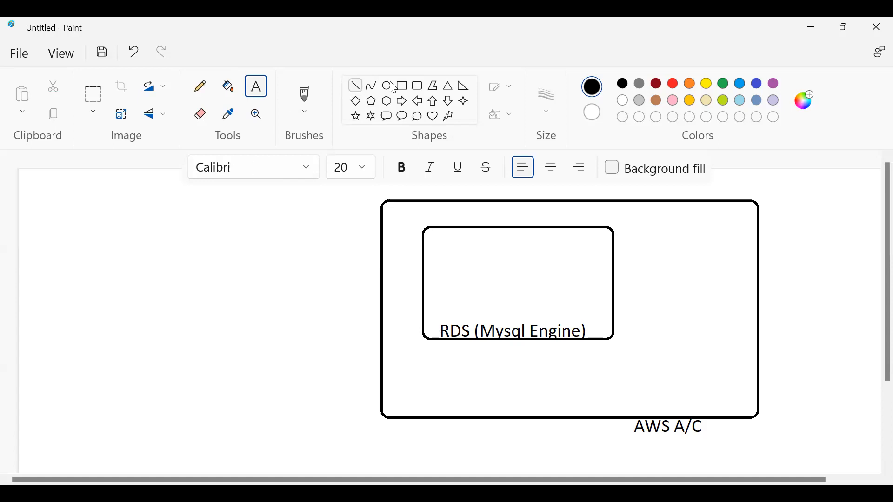
# Draw a rounded rectangle on the canvas's left and label it 'windows' underneath.
pyautogui.click(418, 86)
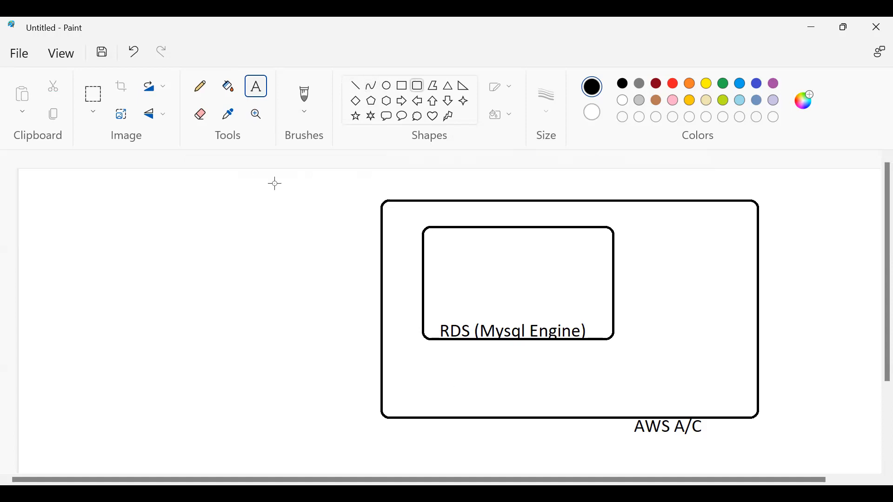
pyautogui.moveTo(86, 232); pyautogui.dragTo(261, 344)
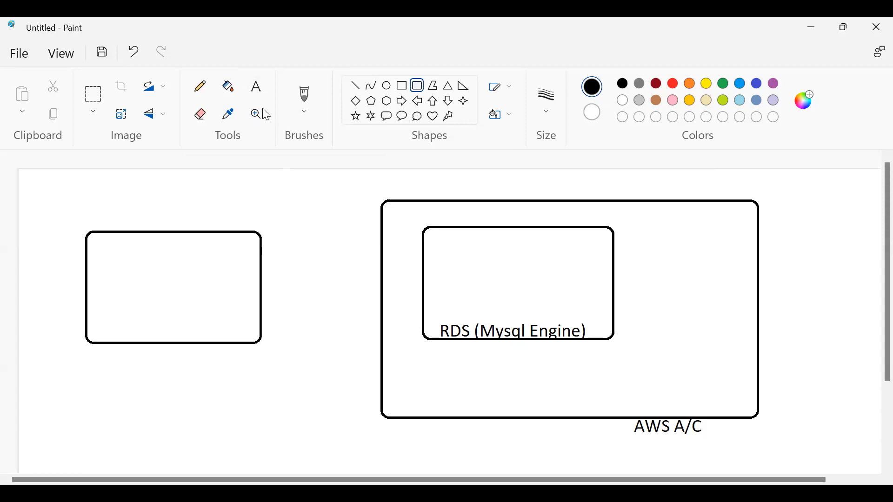
pyautogui.click(257, 91)
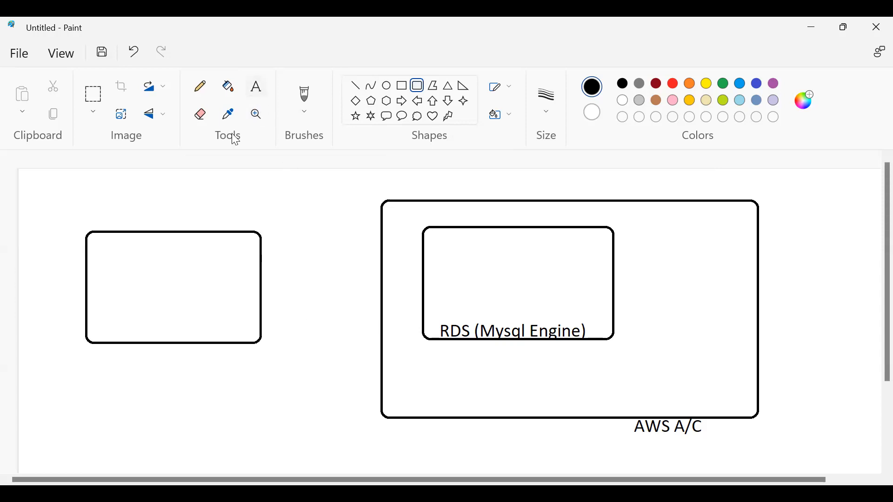
pyautogui.click(108, 352)
pyautogui.write('windows')
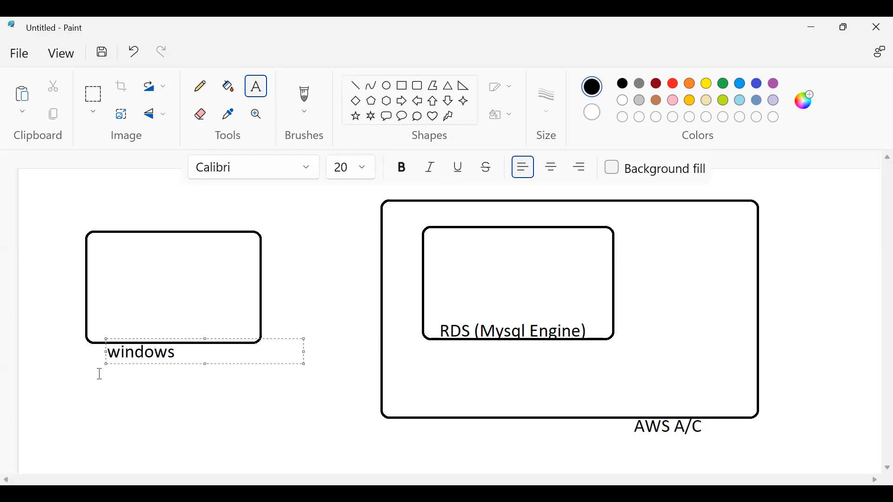
pyautogui.click(172, 395)
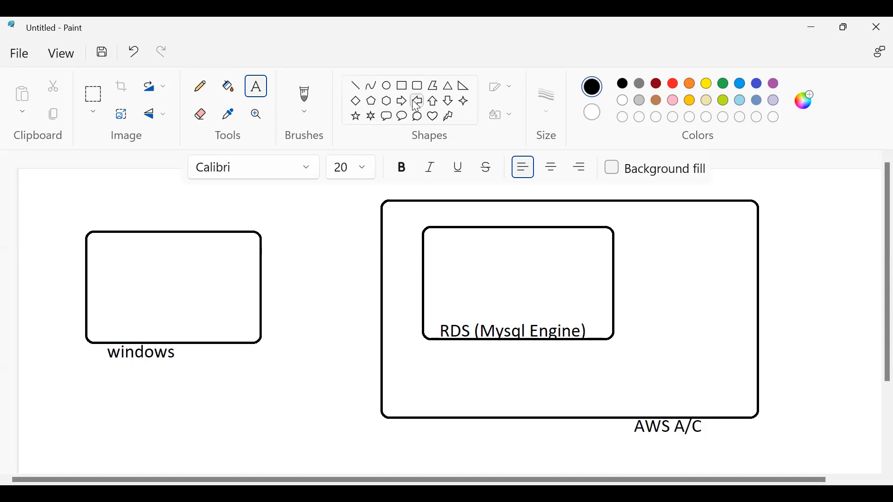
# Join the left box to the RDS box with a straight line and write 'DB Client' inside it.
pyautogui.click(357, 84)
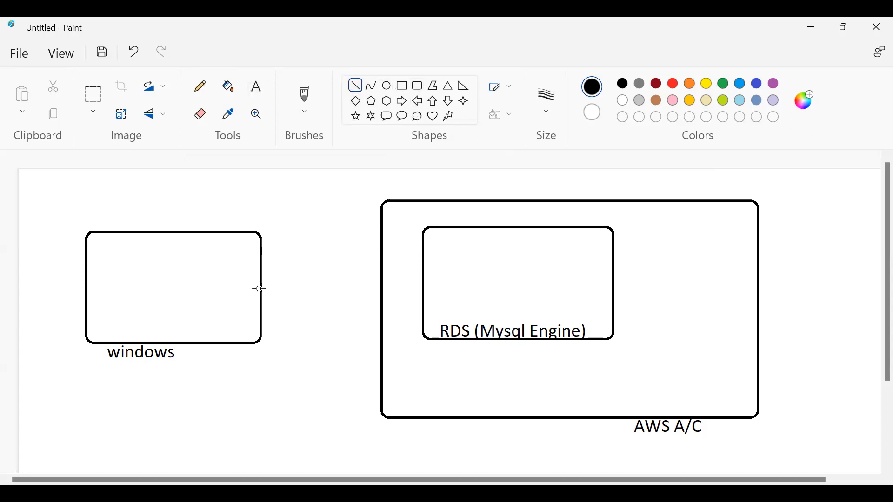
pyautogui.moveTo(261, 289); pyautogui.dragTo(425, 289)
pyautogui.click(329, 320)
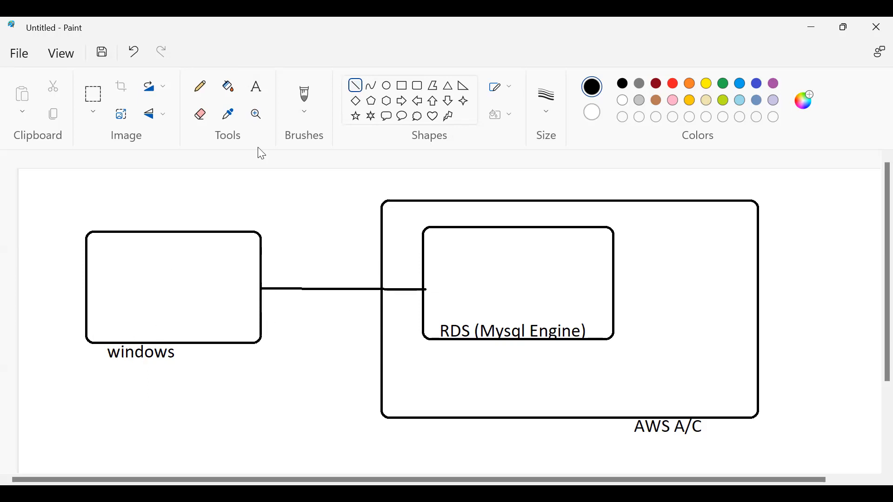
pyautogui.click(103, 289)
pyautogui.write('DB')
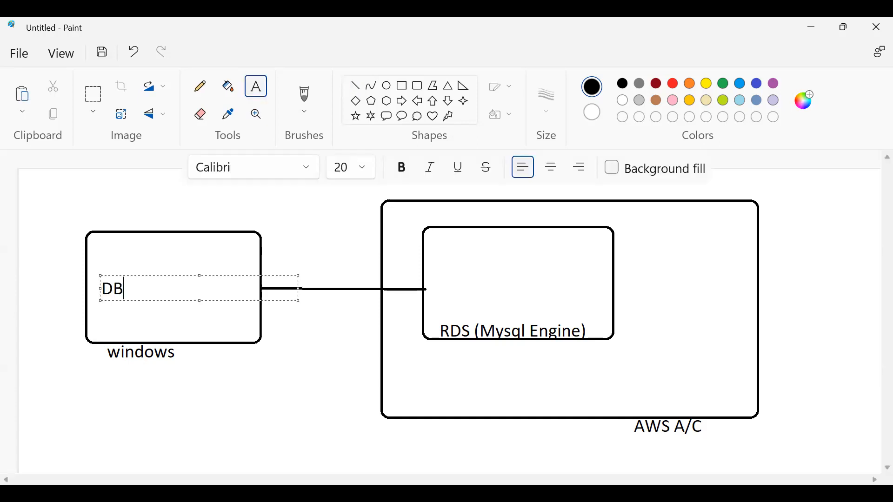
pyautogui.write(' Client')
pyautogui.click(196, 303)
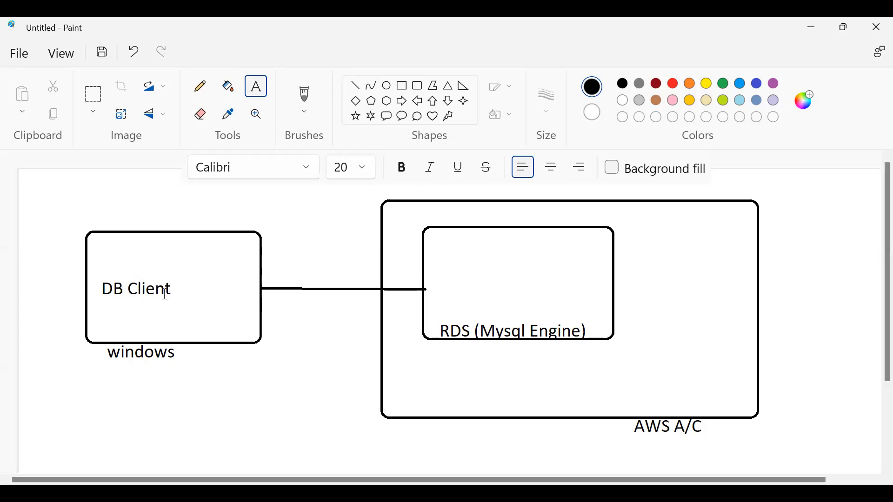
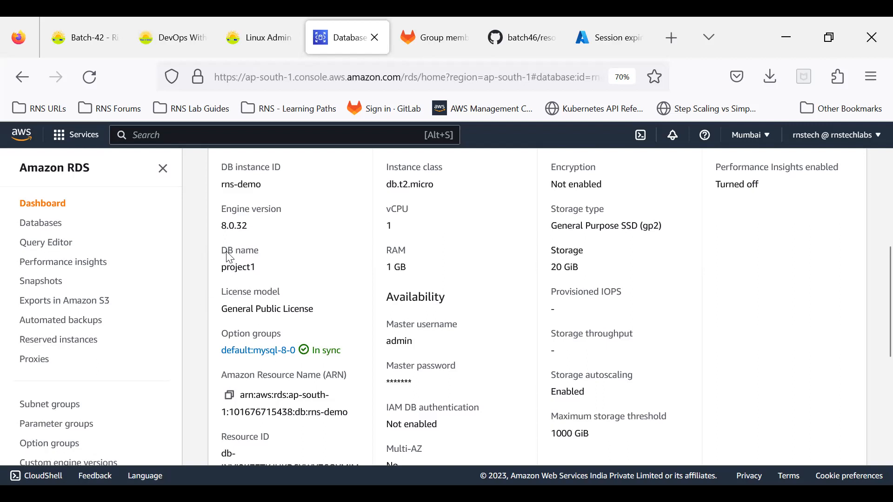
# Highlight the DB name project1, then view rns-demo's Connectivity & security endpoint and port 3306.
pyautogui.moveTo(222, 251); pyautogui.dragTo(271, 277)
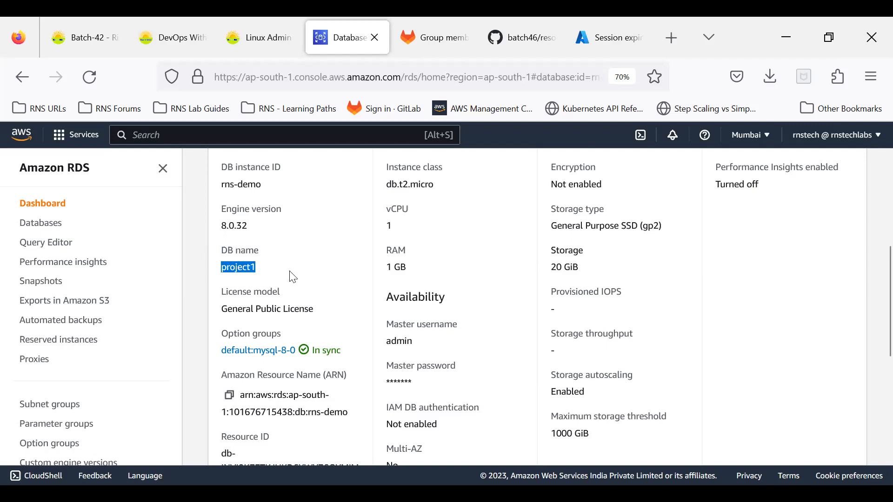
pyautogui.scroll(5, 289, 274)
pyautogui.click(260, 268)
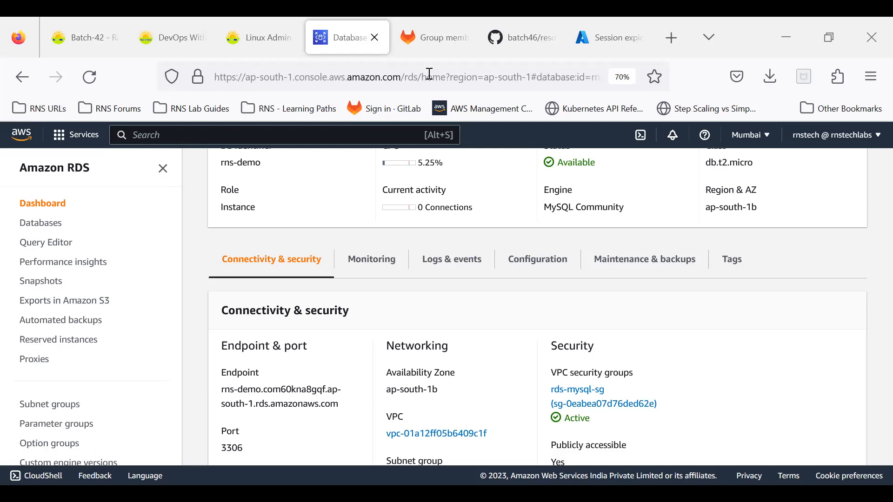
# Search Google for 'download mysql workbench' in a new browser tab.
pyautogui.click(669, 44)
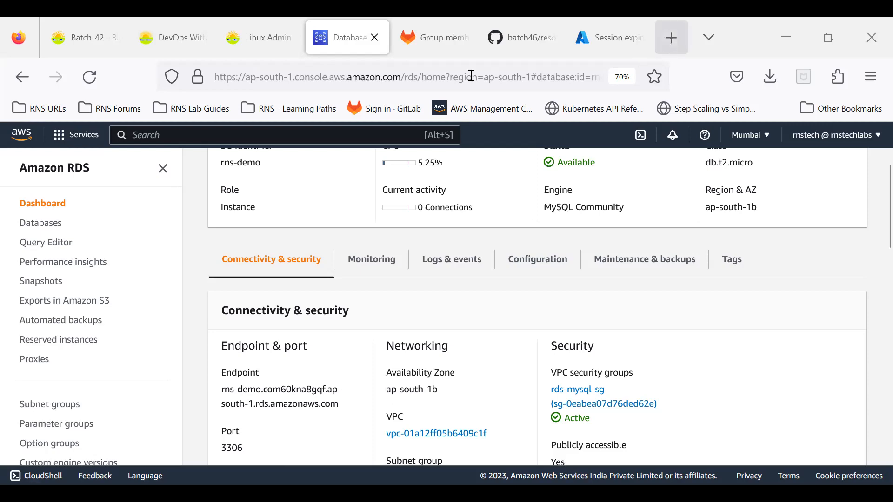
pyautogui.write('mys')
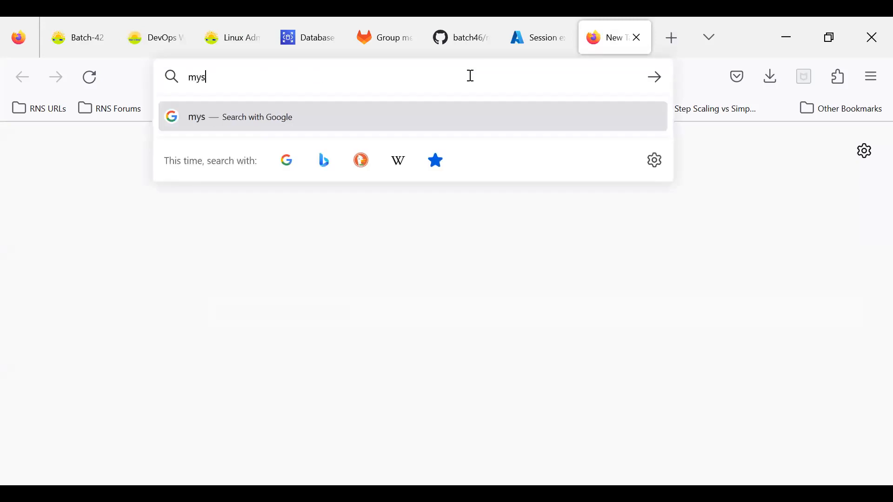
pyautogui.write('ql wor')
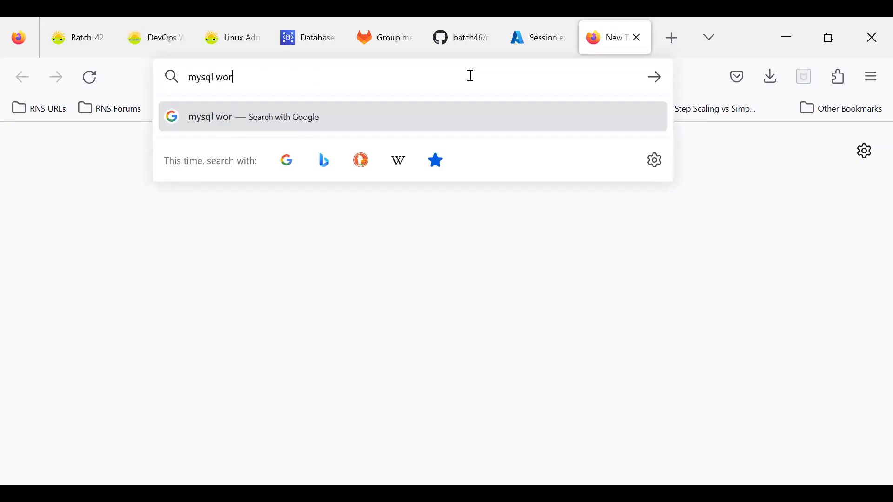
pyautogui.write('kbench')
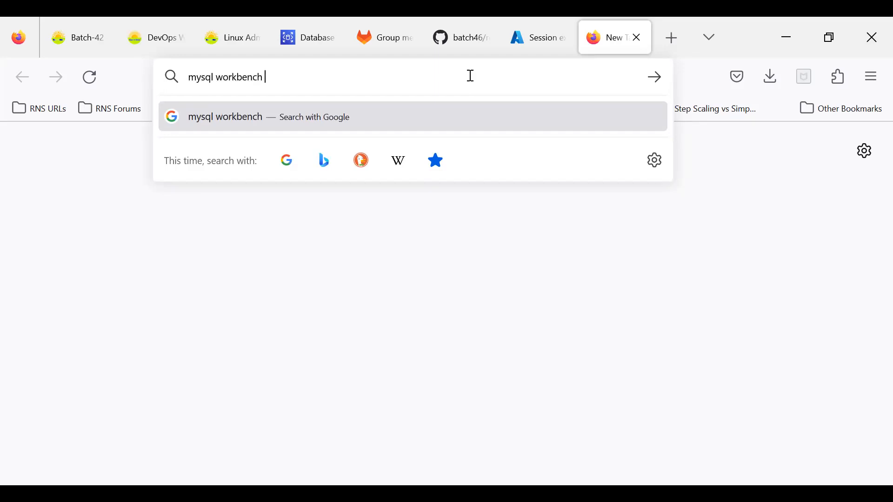
pyautogui.press('Home')
pyautogui.write('down')
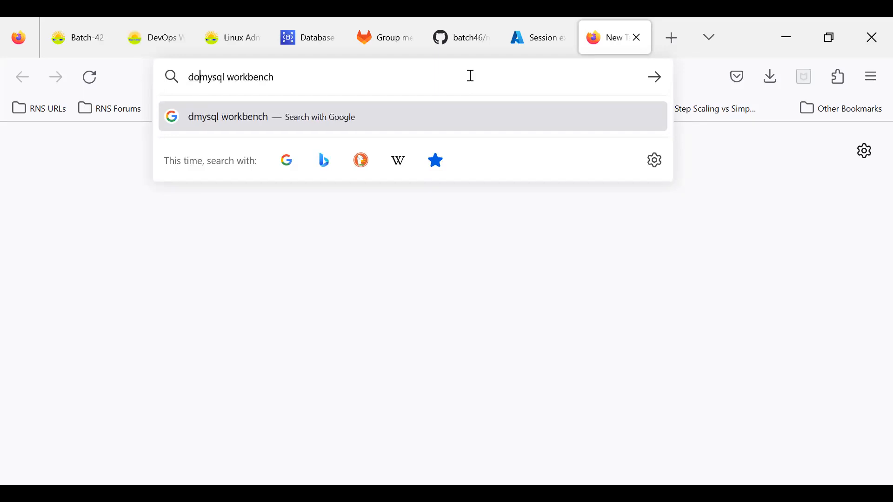
pyautogui.write('load')
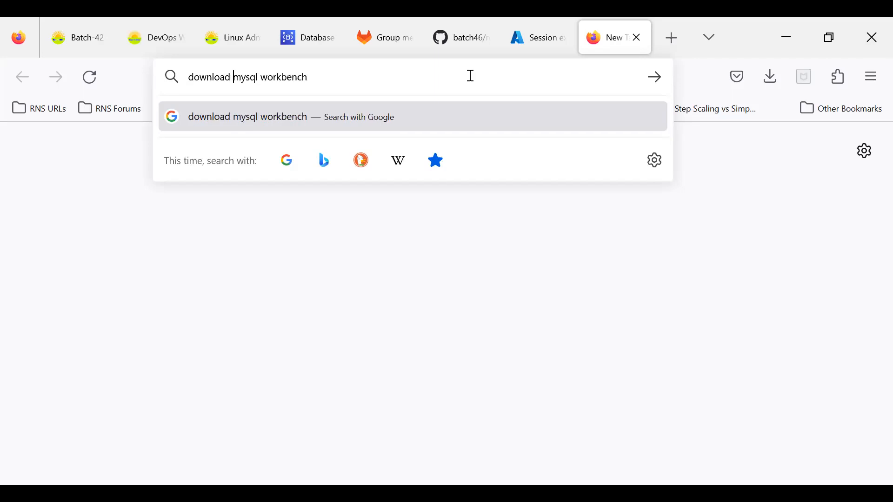
pyautogui.press('Return')
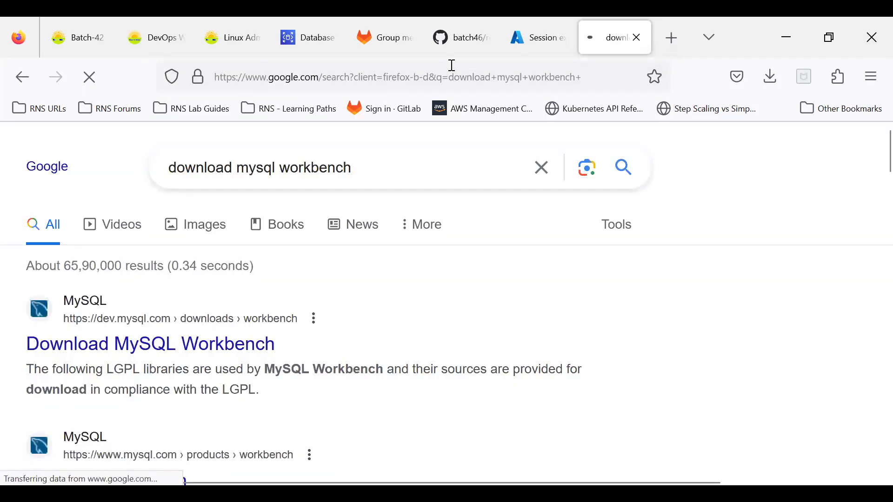
# Open the dev.mysql.com MySQL Workbench page and find the 8.0.33 Windows 64-bit MSI installer.
pyautogui.click(104, 347)
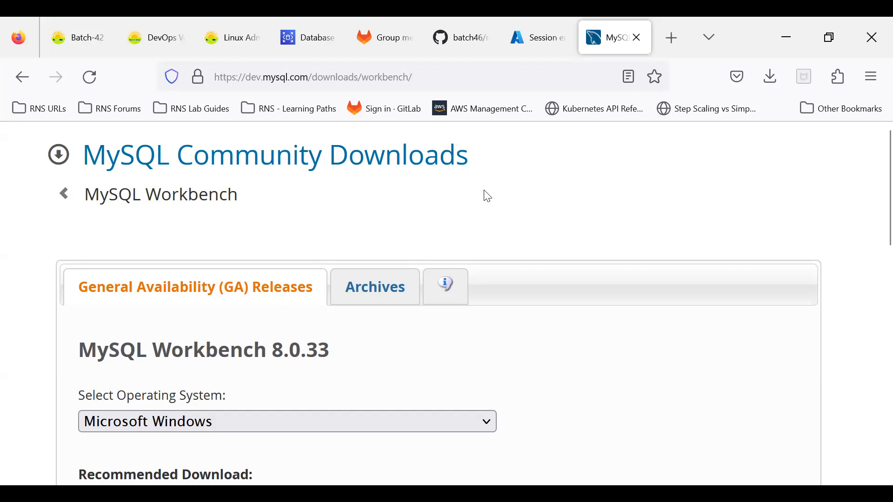
pyautogui.scroll(-2, 487, 196)
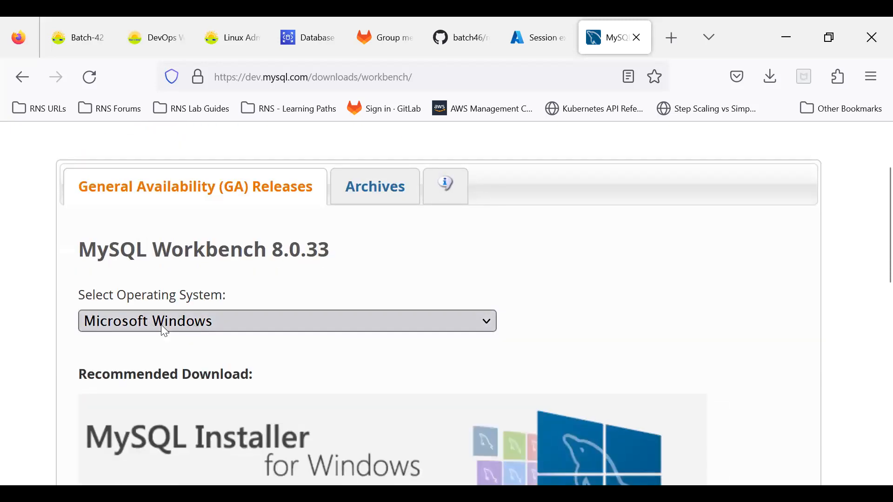
pyautogui.scroll(-8, 192, 321)
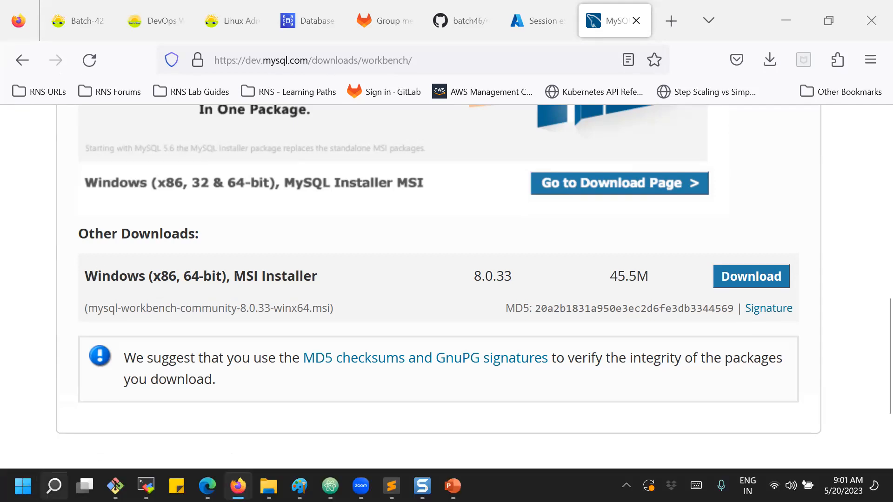
pyautogui.click(54, 486)
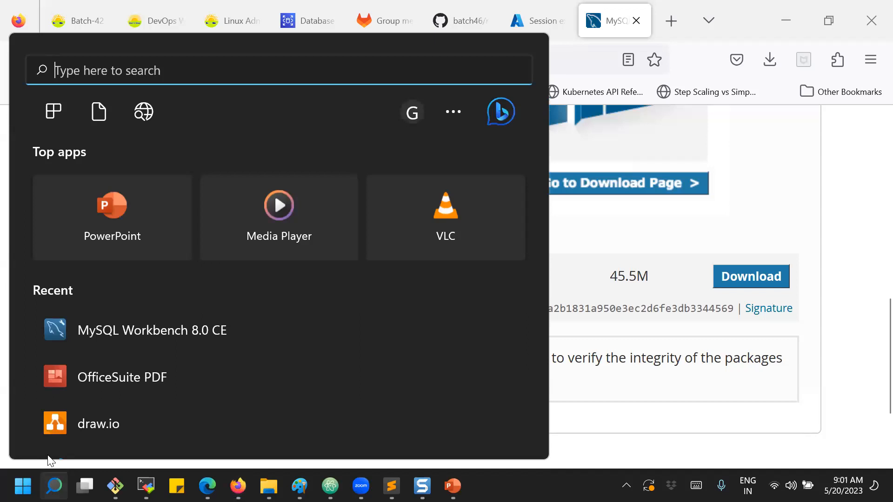
# Launch MySQL Workbench 8.0 CE via Windows search 'mysql' and start a new connection.
pyautogui.write('mys')
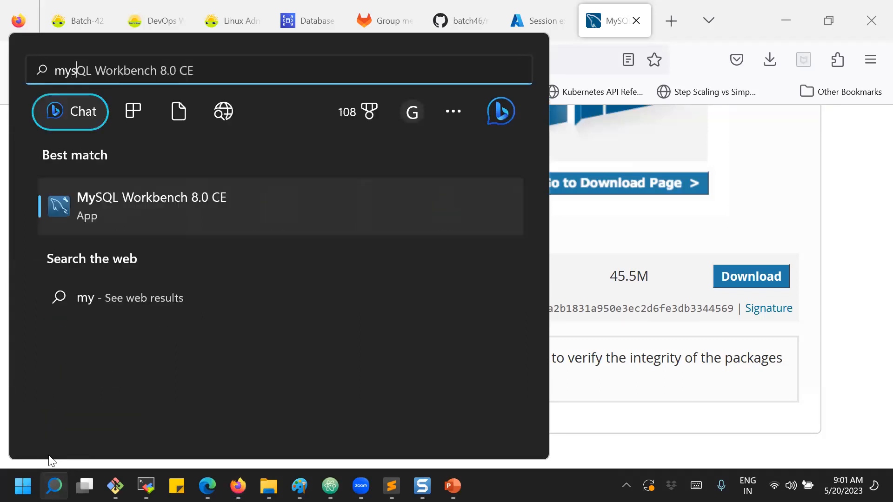
pyautogui.write('ql')
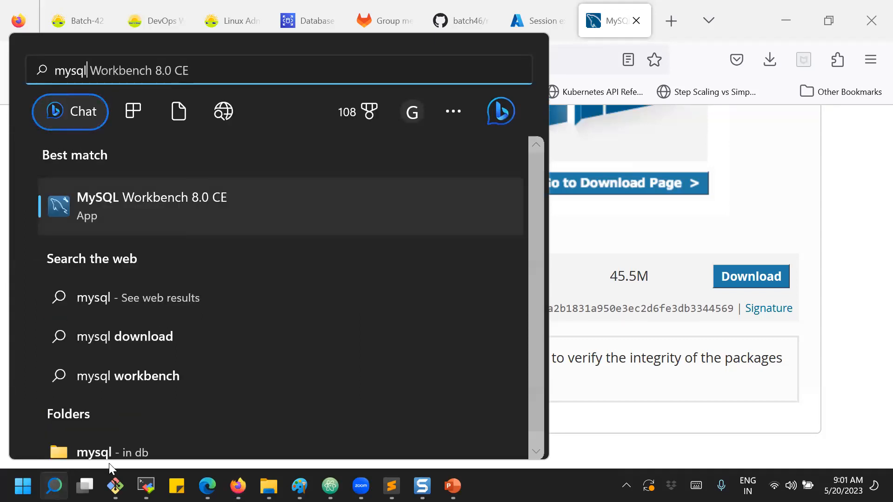
pyautogui.click(166, 208)
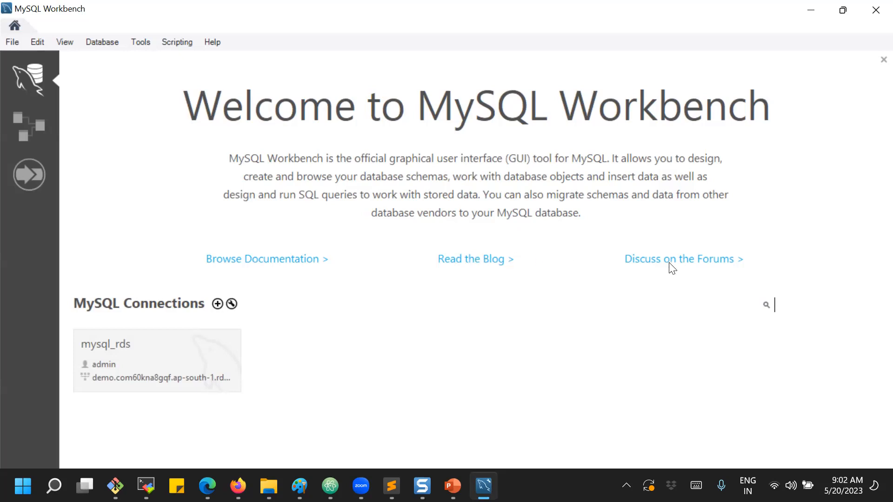
pyautogui.click(217, 305)
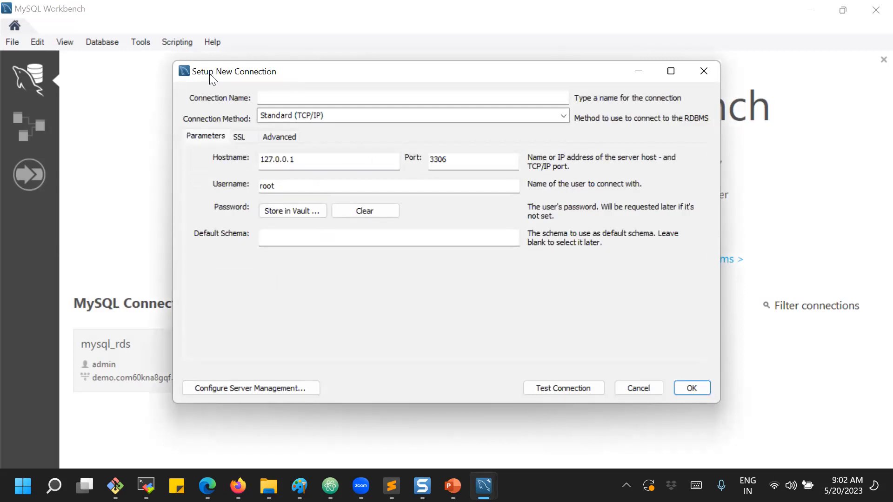
# Name the new connection mysql-rds-project1, keeping the Standard (TCP/IP) connection method.
pyautogui.click(268, 94)
pyautogui.write('mys')
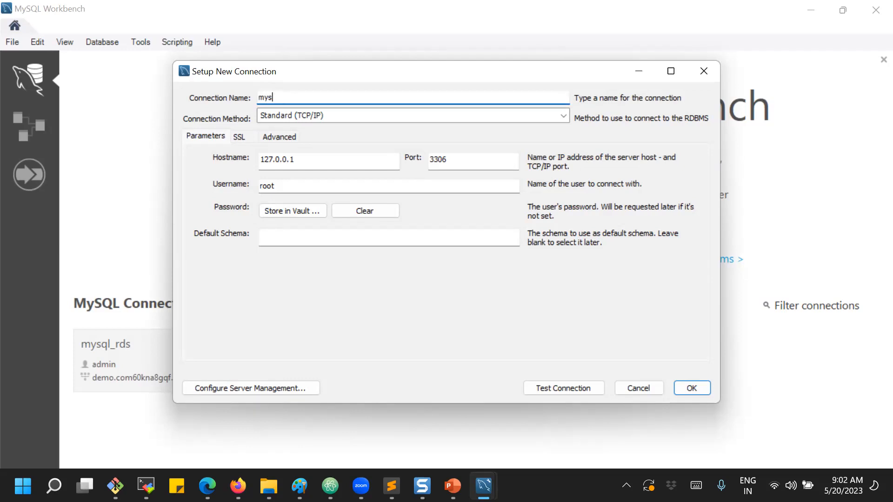
pyautogui.write('ql-rds-project1')
pyautogui.click(300, 117)
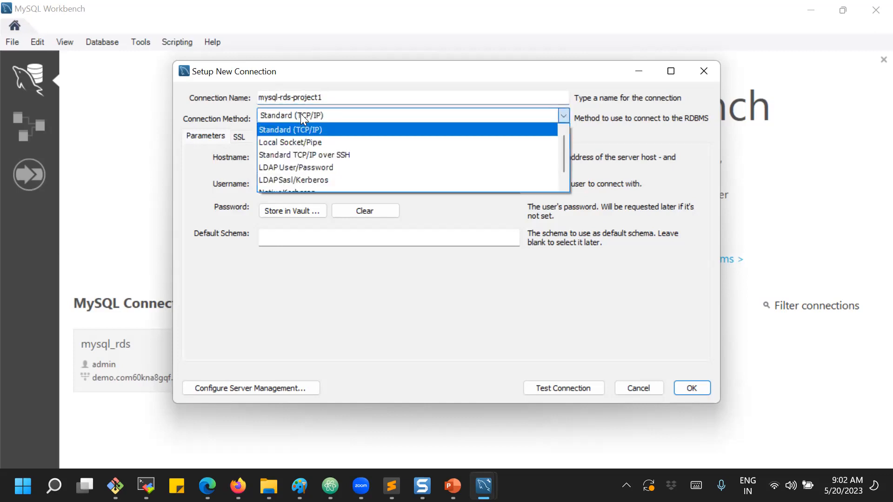
pyautogui.click(301, 116)
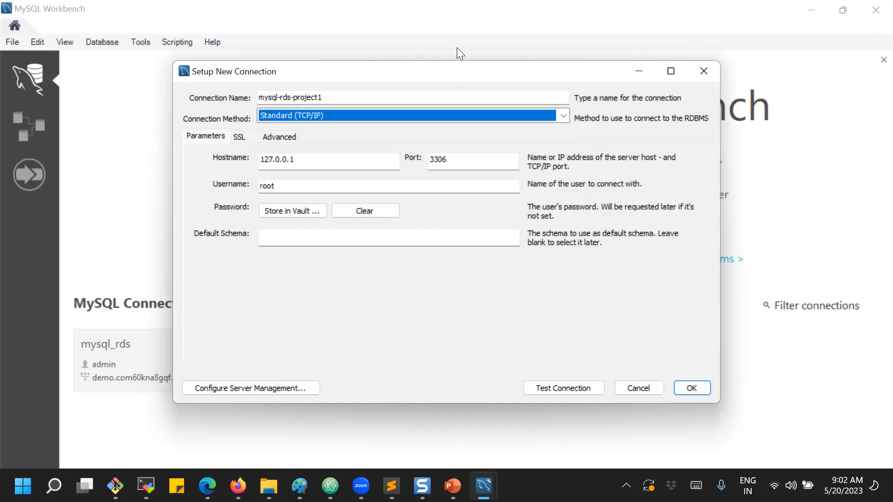
# Select the rns-demo endpoint address on the RDS console page.
pyautogui.moveTo(239, 486)
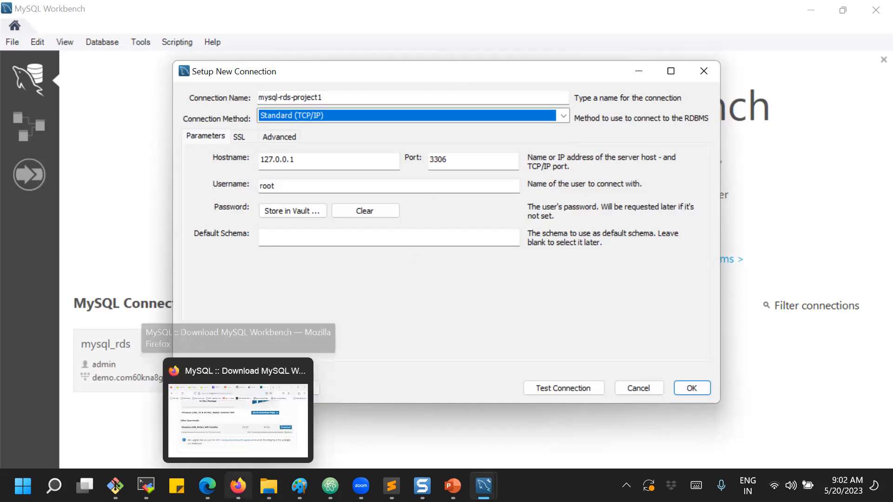
pyautogui.click(247, 451)
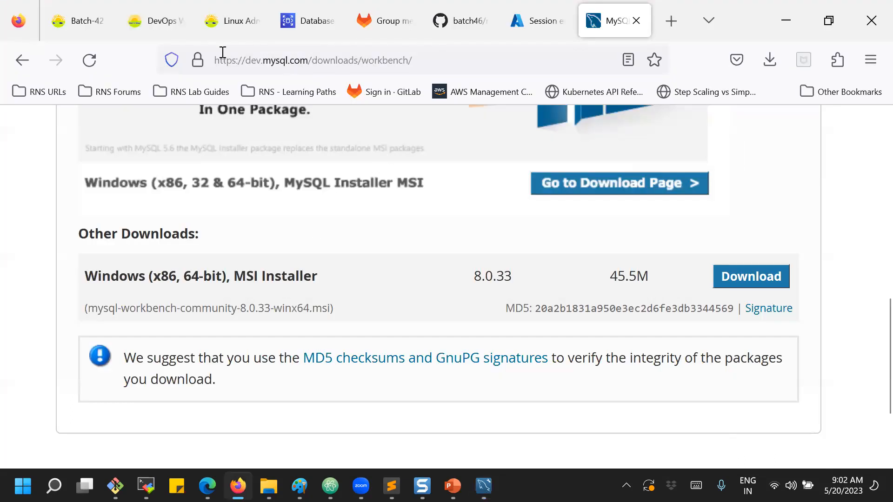
pyautogui.click(316, 21)
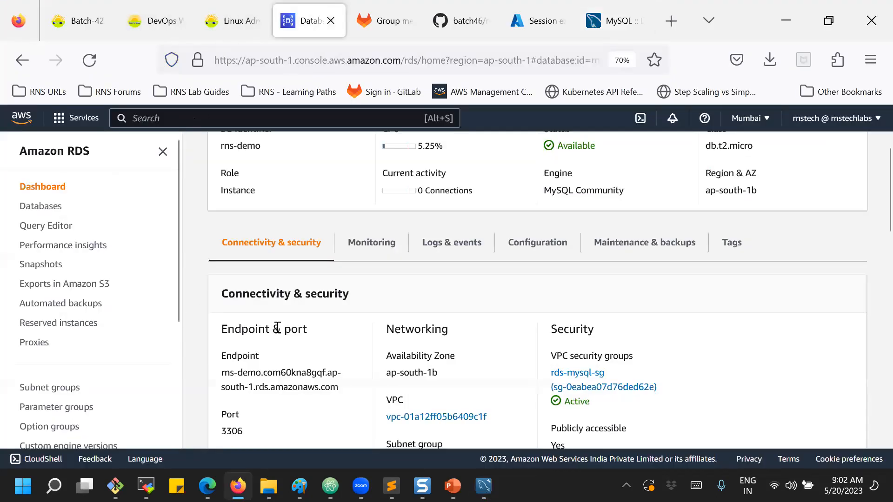
pyautogui.scroll(-2, 279, 344)
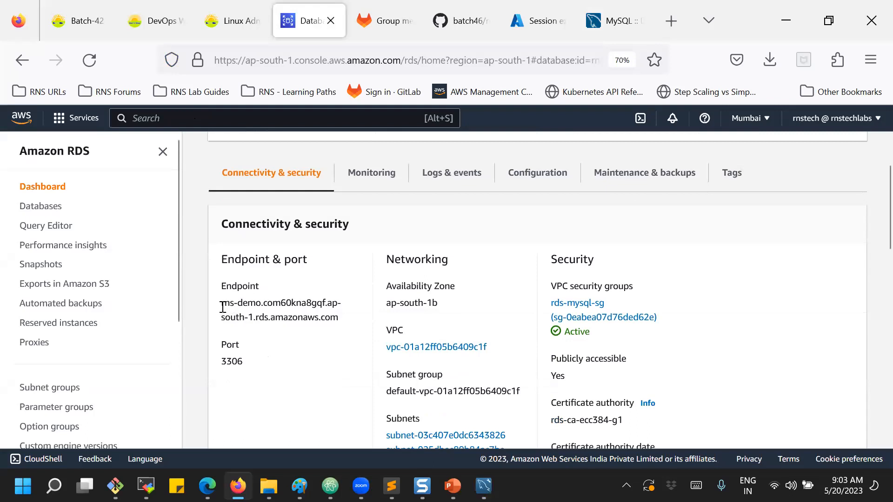
pyautogui.moveTo(221, 307); pyautogui.dragTo(339, 317)
pyautogui.hotkey('ctrl', 'c')
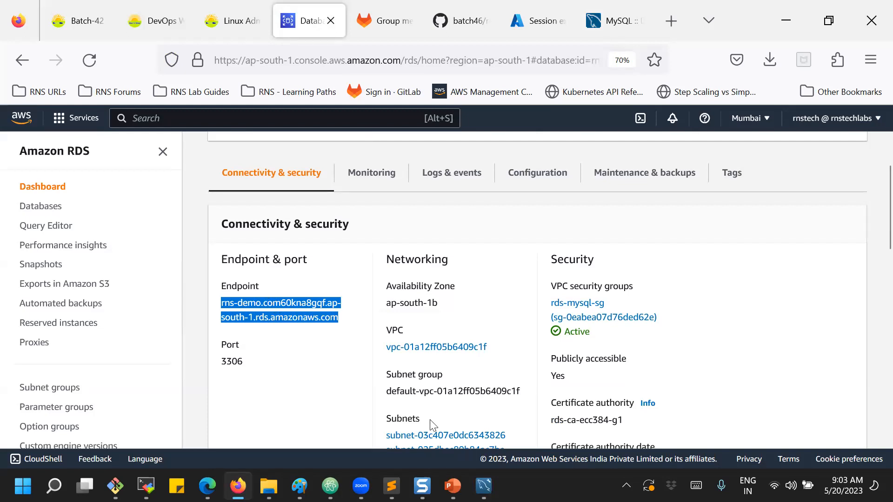
# Paste the RDS endpoint into Workbench's Hostname, replacing 127.0.0.1.
pyautogui.click(484, 485)
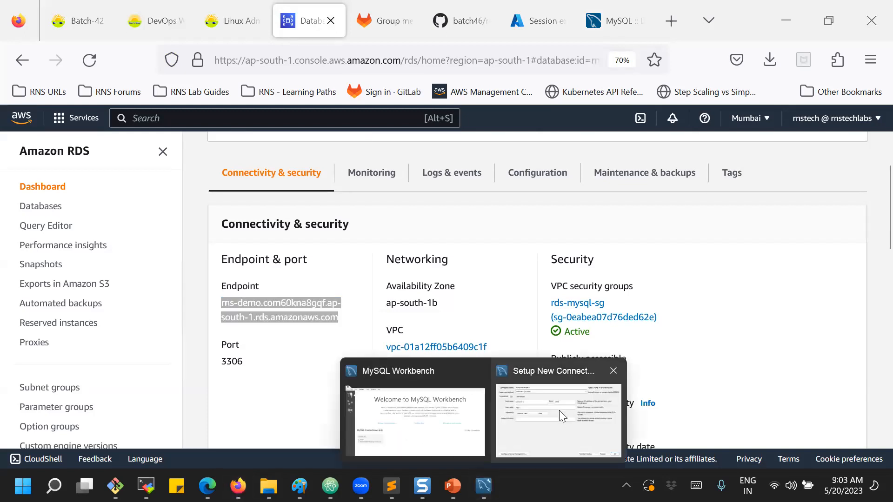
pyautogui.click(546, 436)
pyautogui.moveTo(301, 163); pyautogui.dragTo(247, 157)
pyautogui.hotkey('ctrl', 'v')
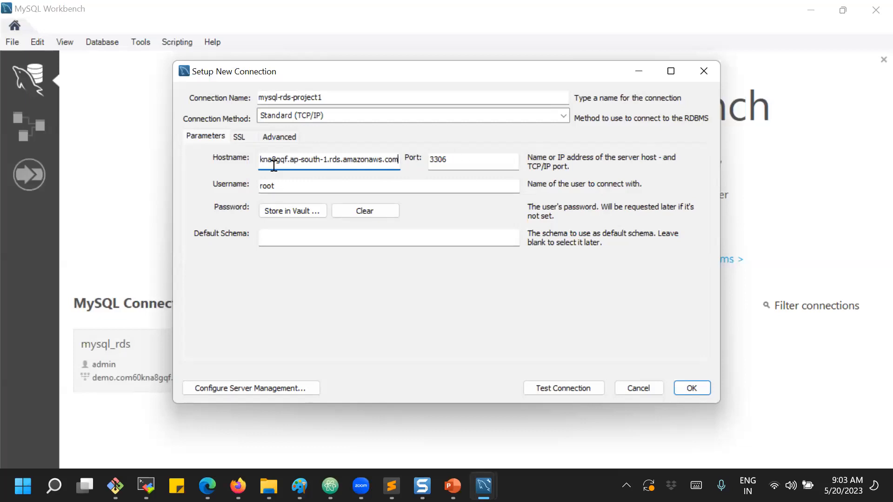
# Change the connection's username from root to admin.
pyautogui.moveTo(454, 159); pyautogui.dragTo(427, 158)
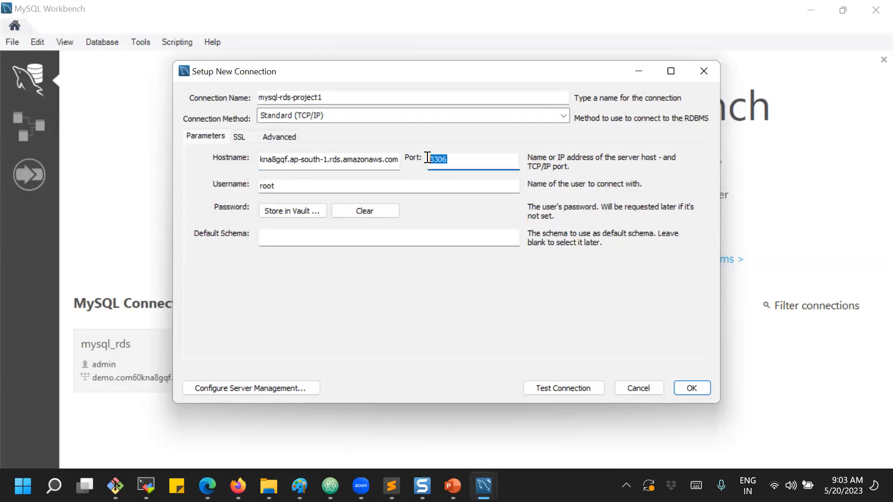
pyautogui.click(270, 184)
pyautogui.doubleClick(270, 185)
pyautogui.write('admin')
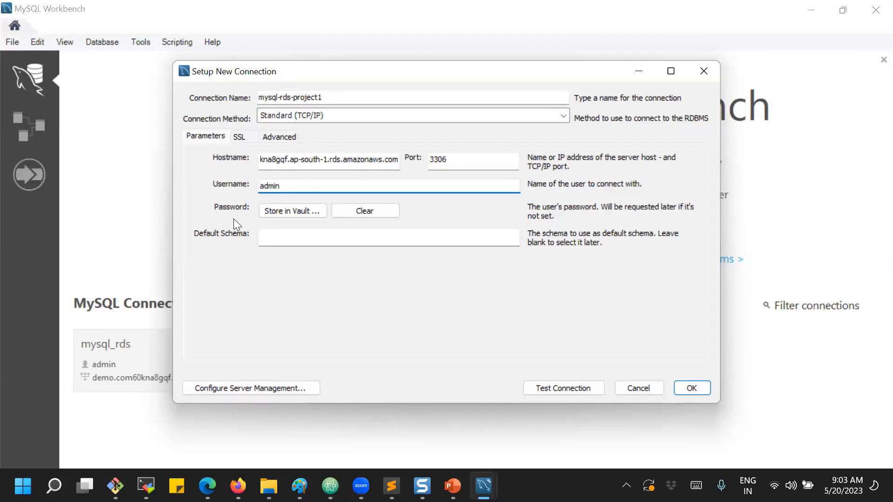
# Store the admin password in the vault, test the connection successfully and save it.
pyautogui.click(273, 209)
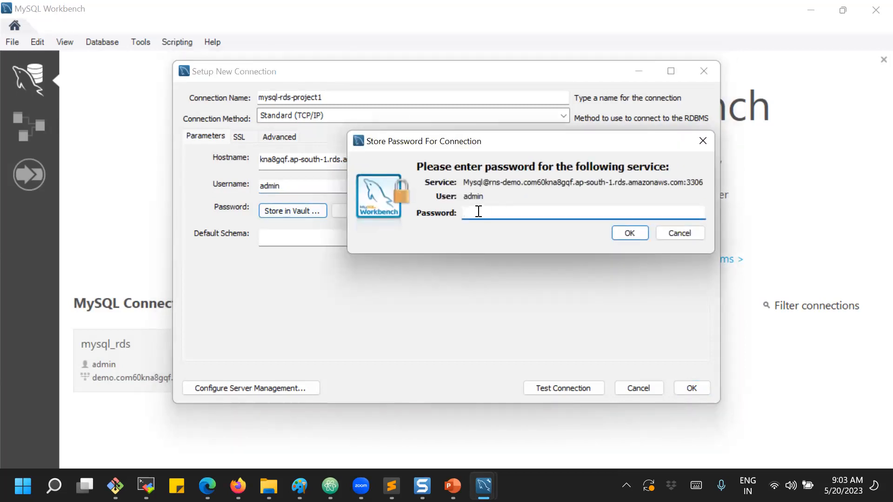
pyautogui.write('*********')
pyautogui.click(625, 237)
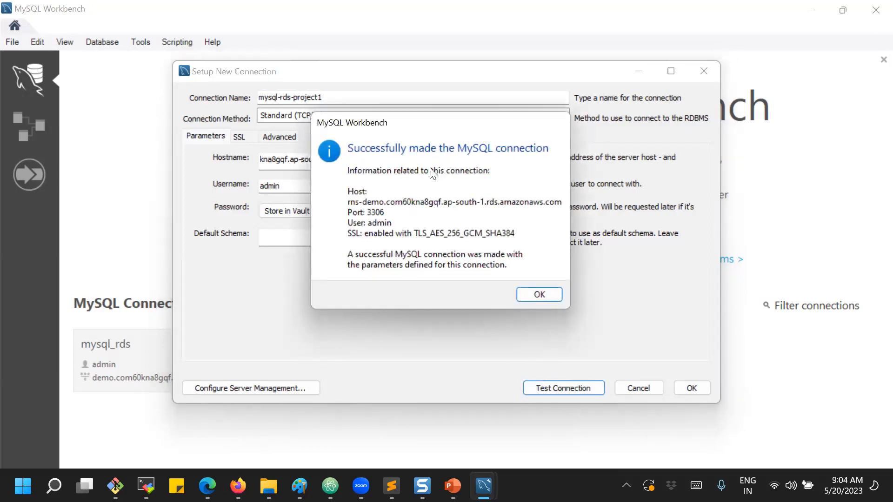
pyautogui.click(540, 295)
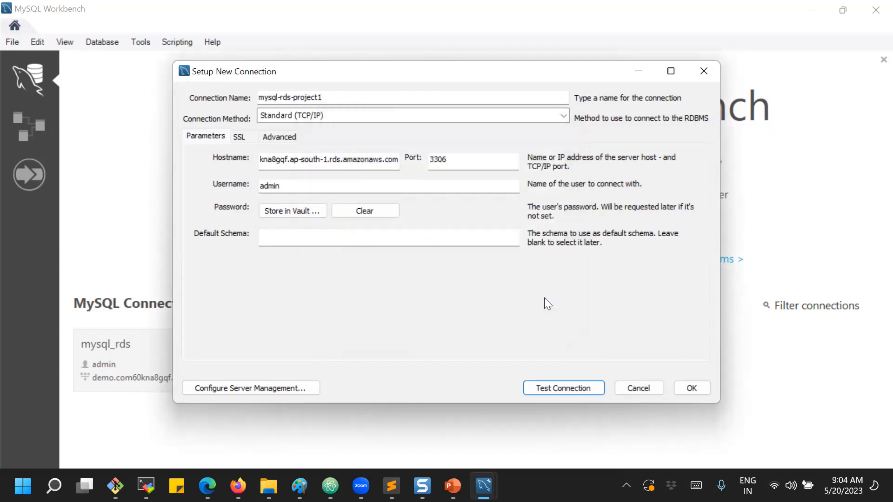
pyautogui.click(692, 388)
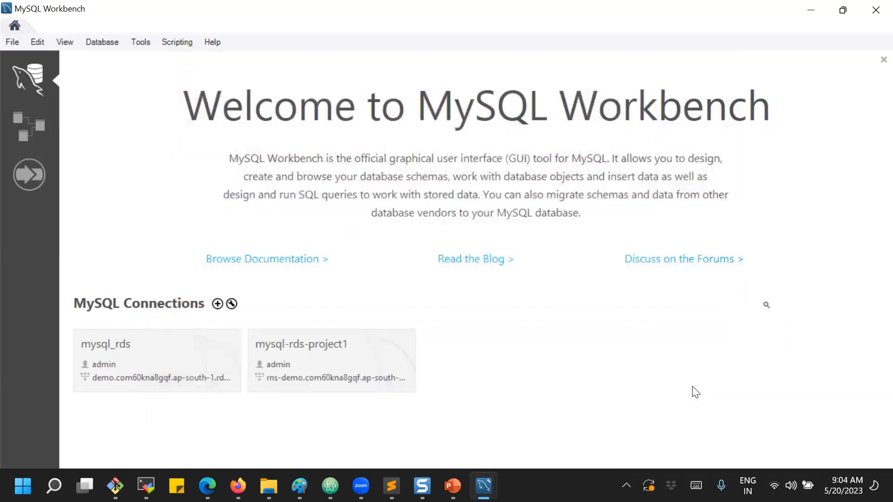
# Open the mysql-rds-project1 session, showing schemas project1 and sys with an empty Query 1.
pyautogui.click(307, 355)
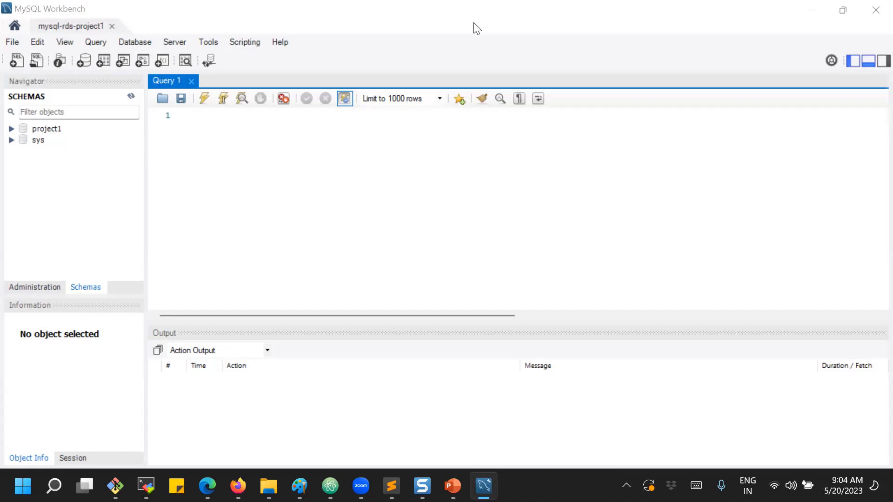
pyautogui.click(359, 480)
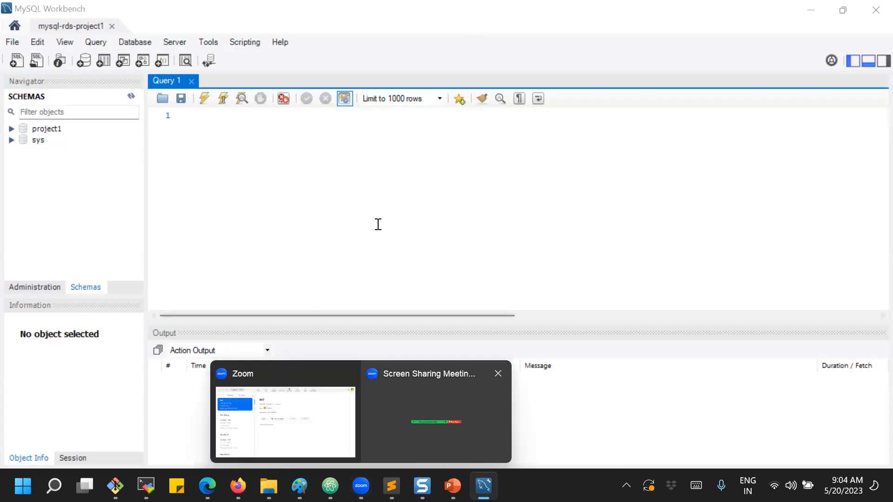
pyautogui.moveTo(239, 477)
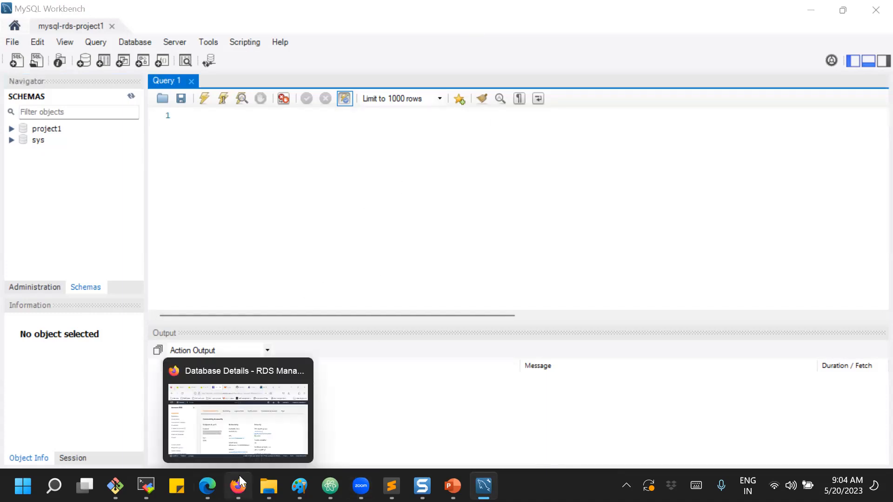
pyautogui.click(300, 433)
# Review rns-demo's Configuration: DB name project1, engine 8.0.32, db.t2.micro, 20 GiB gp2 storage.
pyautogui.click(298, 389)
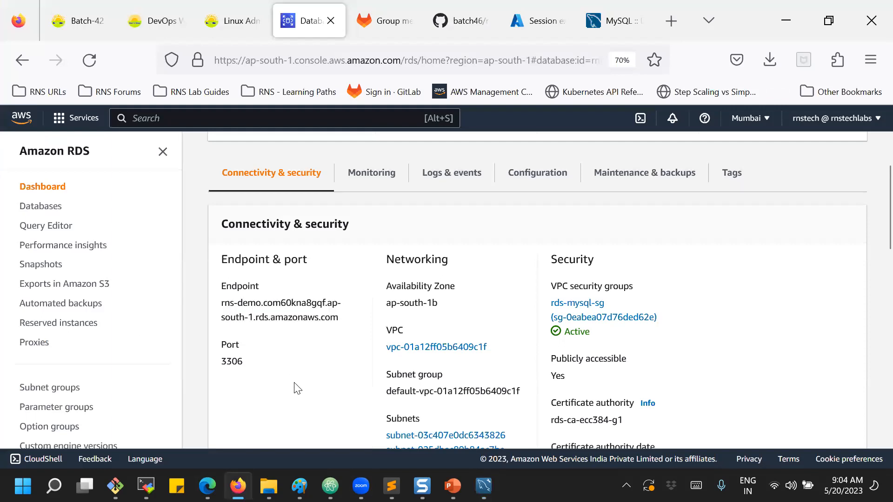
pyautogui.click(529, 181)
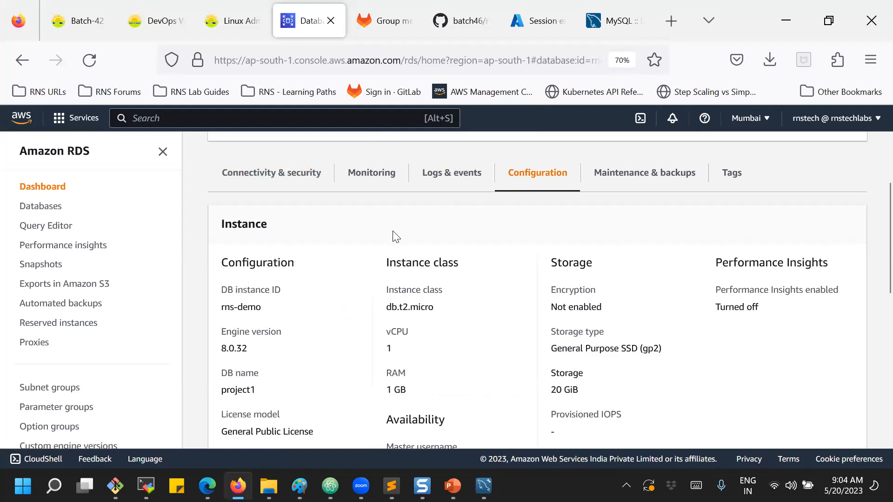
pyautogui.moveTo(222, 393); pyautogui.dragTo(256, 394)
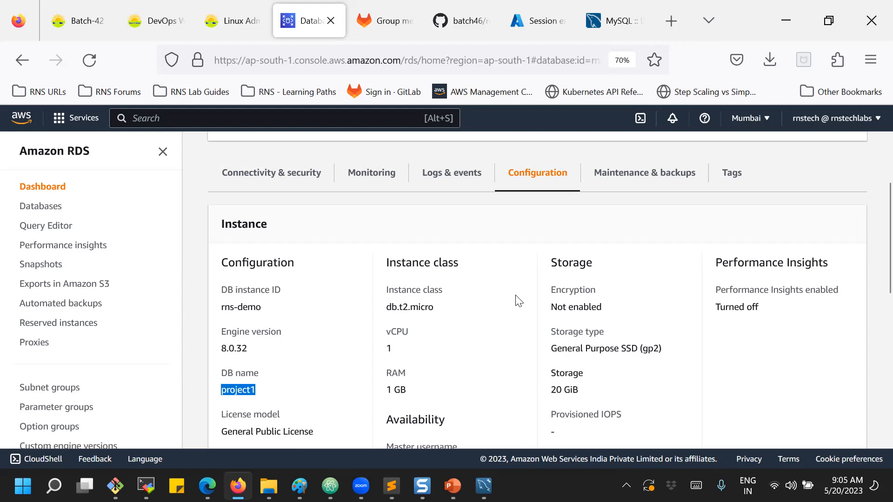
pyautogui.scroll(5, 454, 225)
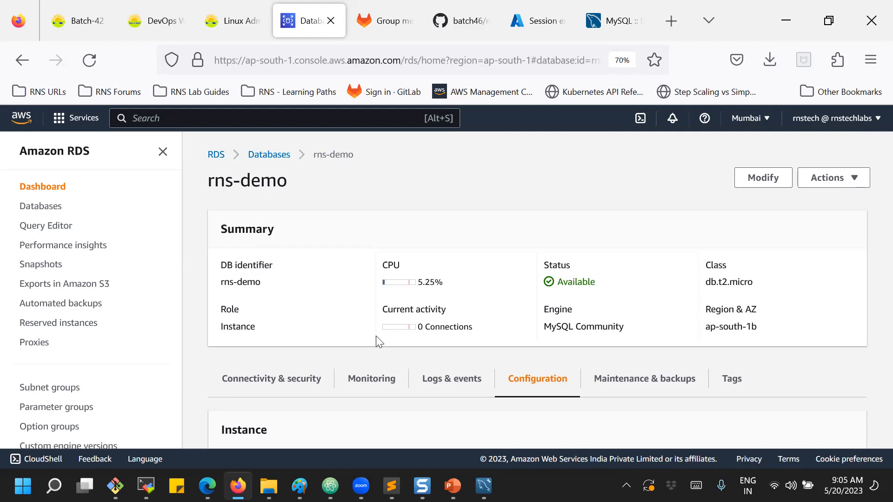
pyautogui.scroll(-3, 376, 337)
pyautogui.scroll(-4, 376, 336)
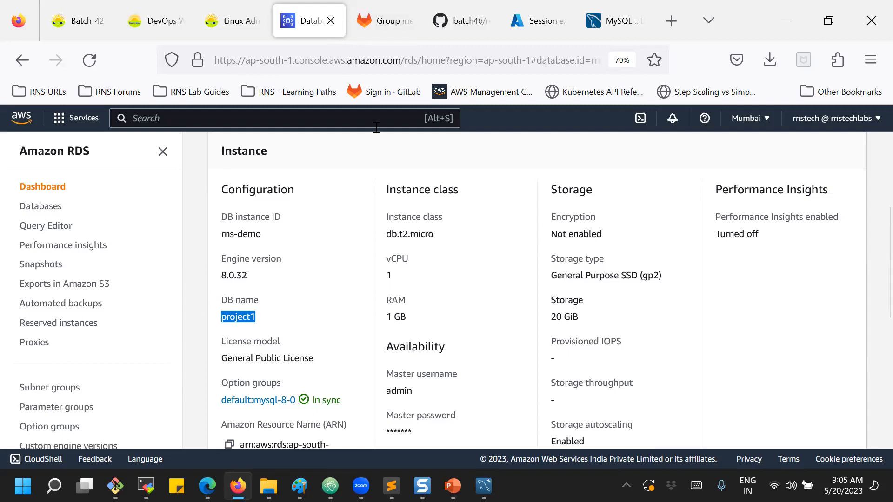
pyautogui.click(342, 160)
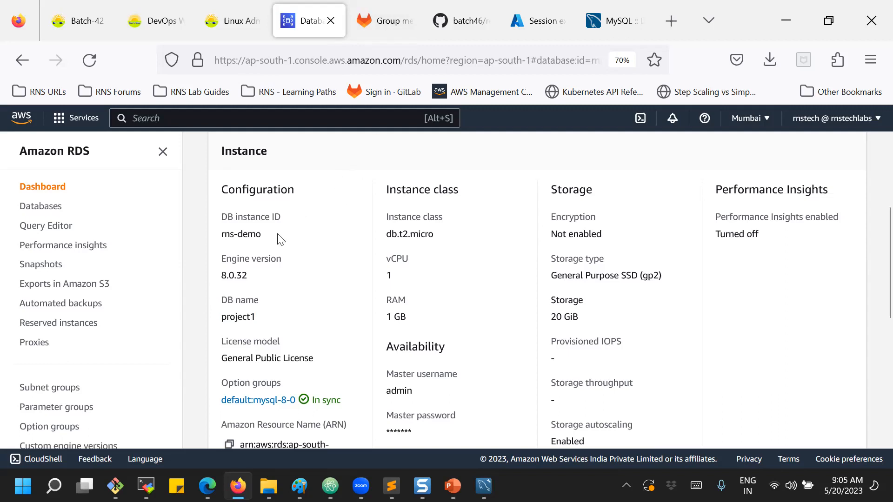
pyautogui.moveTo(241, 469)
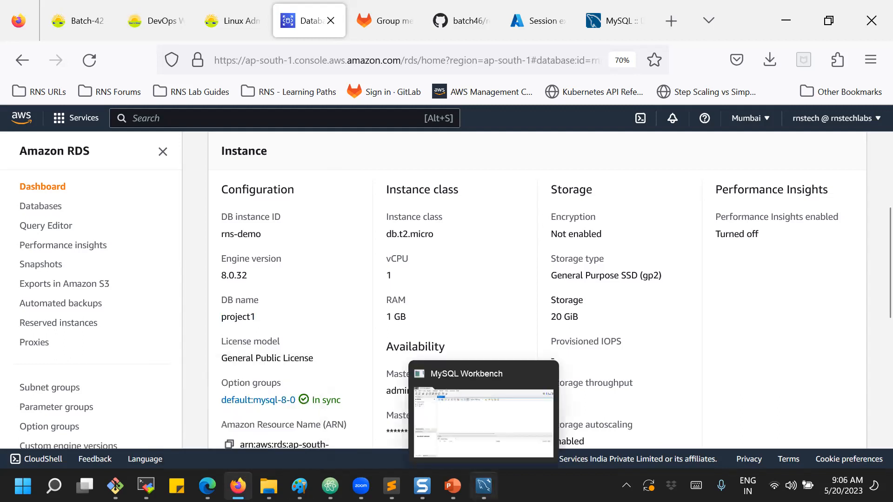
pyautogui.click(484, 486)
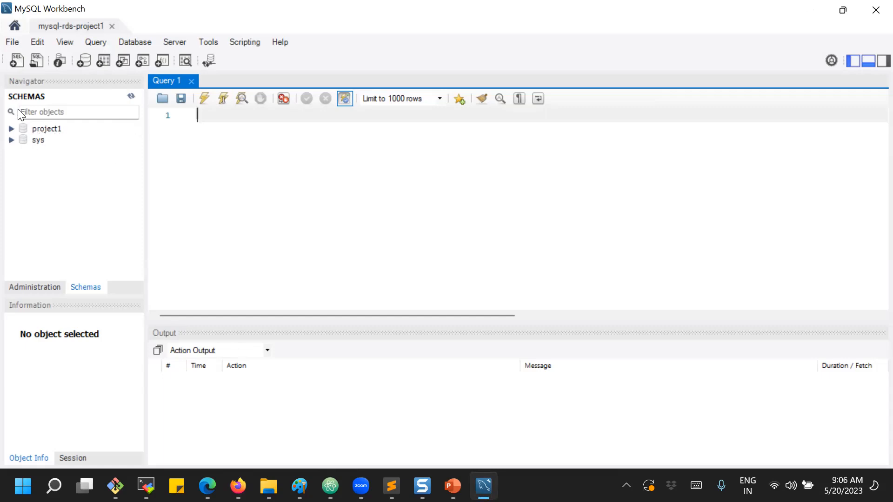
# Select the project1 and sys schemas in the Navigator, then expand project1.
pyautogui.click(46, 129)
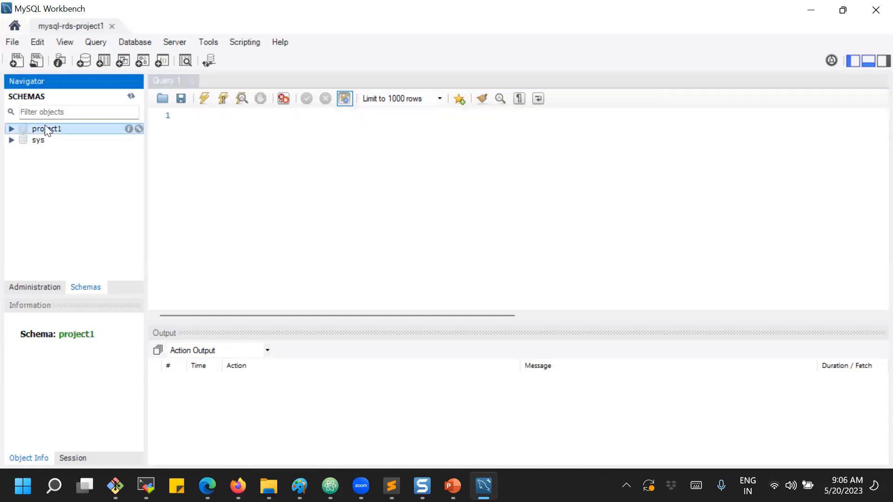
pyautogui.click(38, 141)
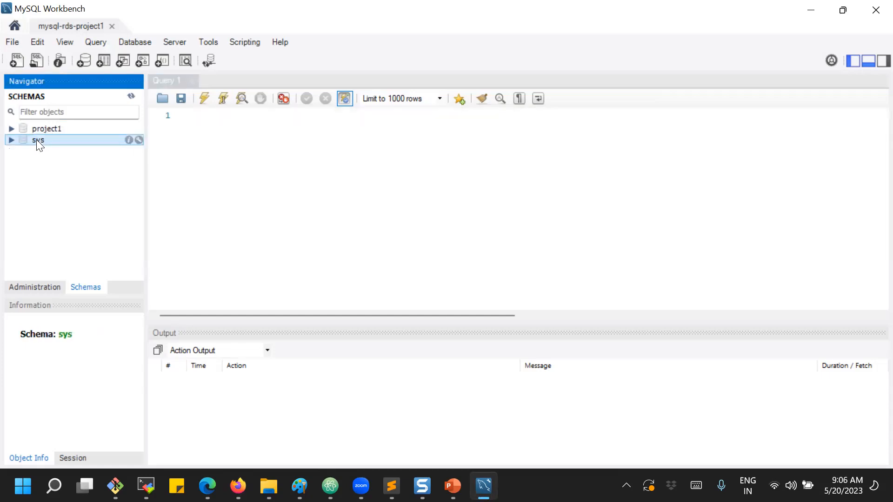
pyautogui.click(40, 129)
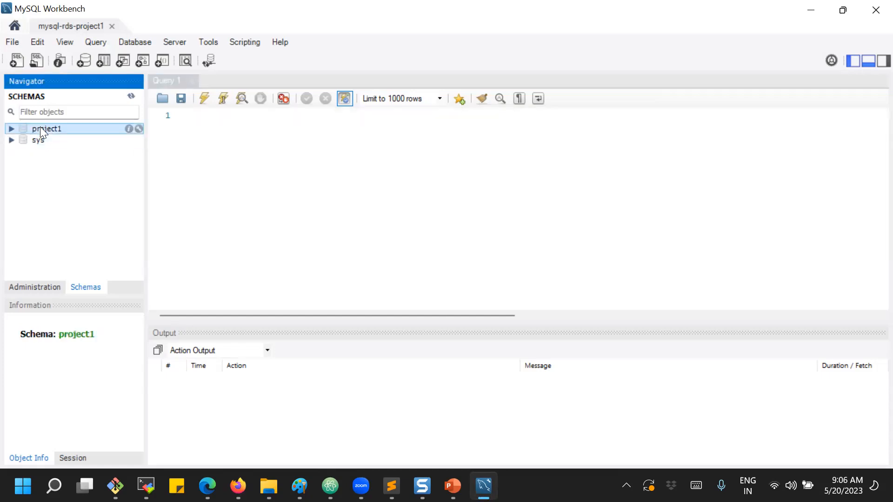
pyautogui.click(11, 128)
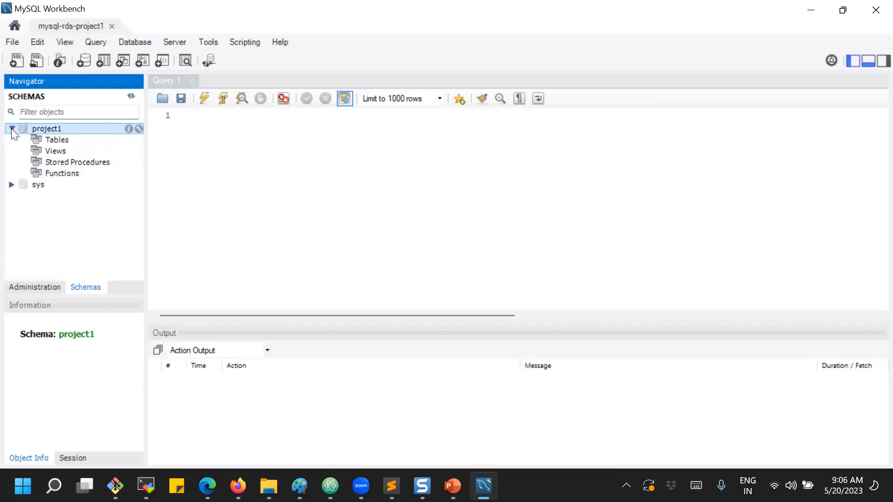
# Inspect project1's Tables, Views, Stored Procedures and Functions groups.
pyautogui.click(58, 140)
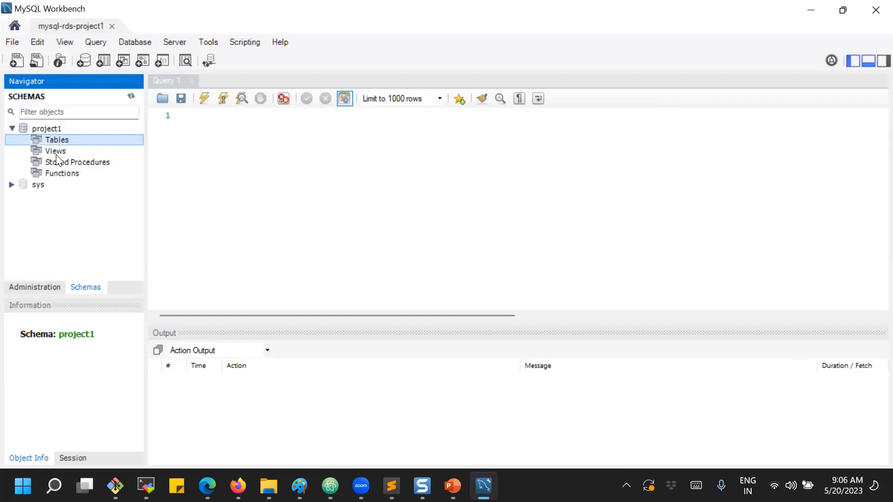
pyautogui.click(56, 155)
pyautogui.click(56, 162)
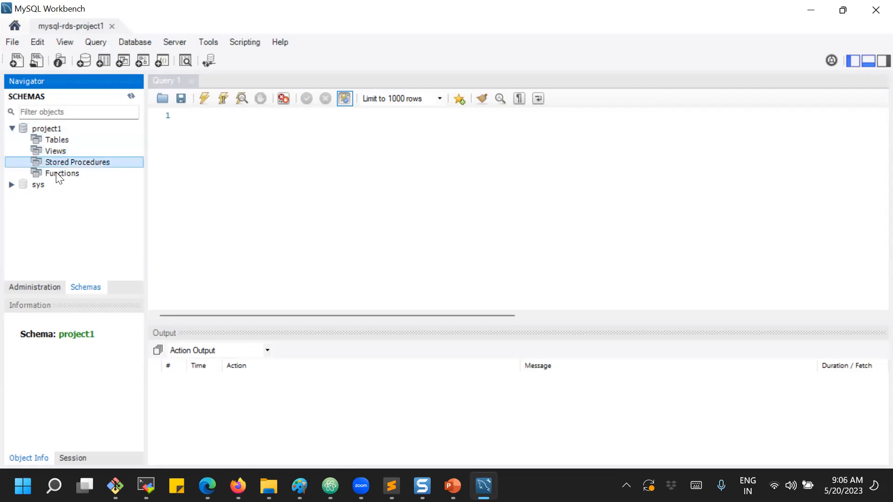
pyautogui.click(53, 172)
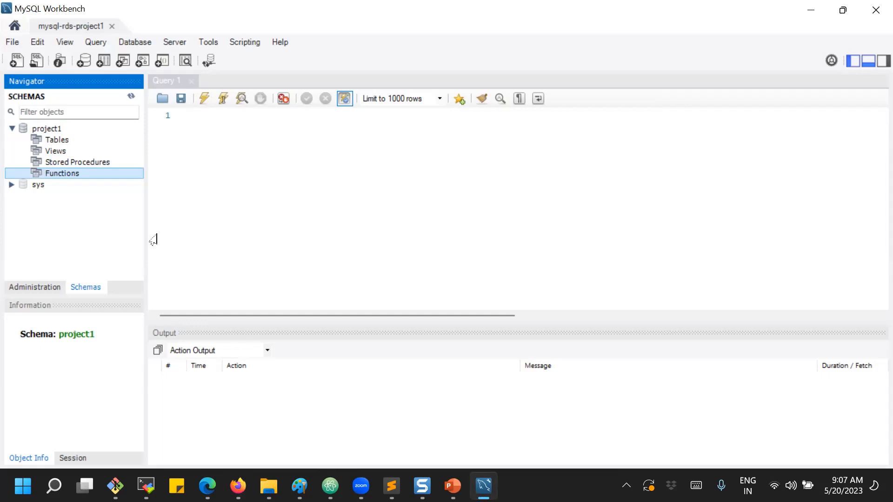
pyautogui.click(53, 142)
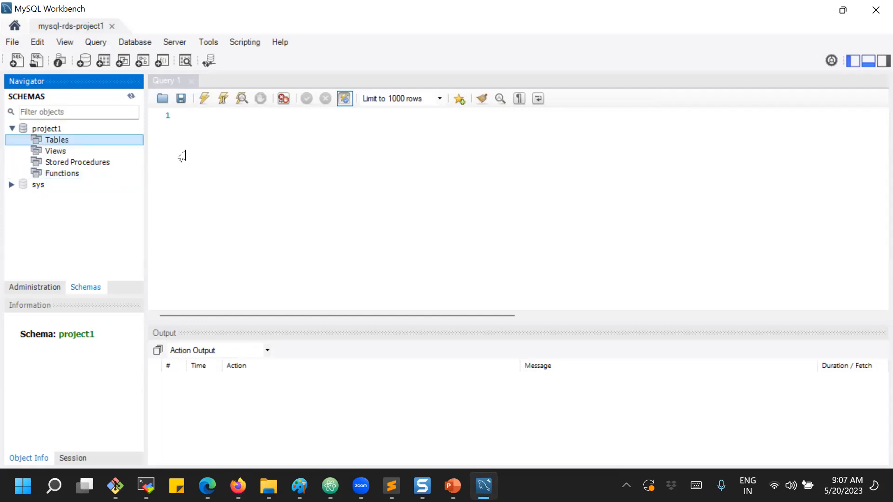
pyautogui.click(249, 124)
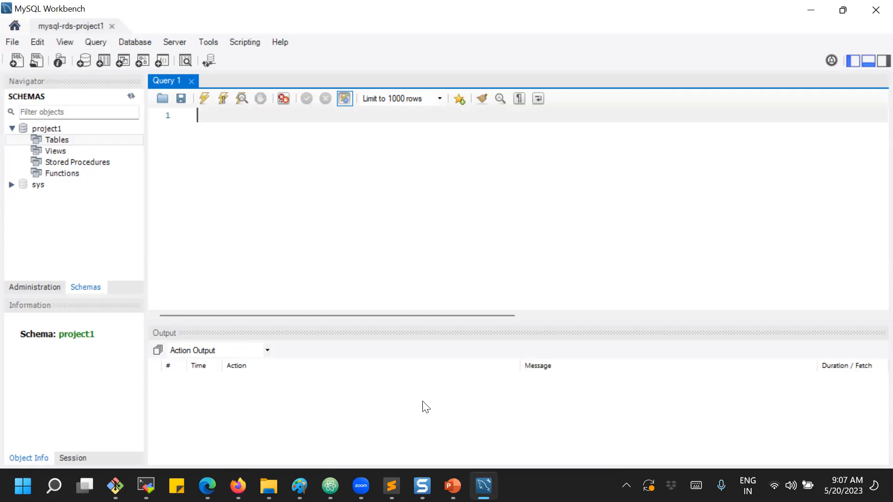
# Run 'show databases;' returning five databases, then expand the sys schema in the Navigator.
pyautogui.write('show databases;')
pyautogui.moveTo(269, 118); pyautogui.dragTo(265, 116)
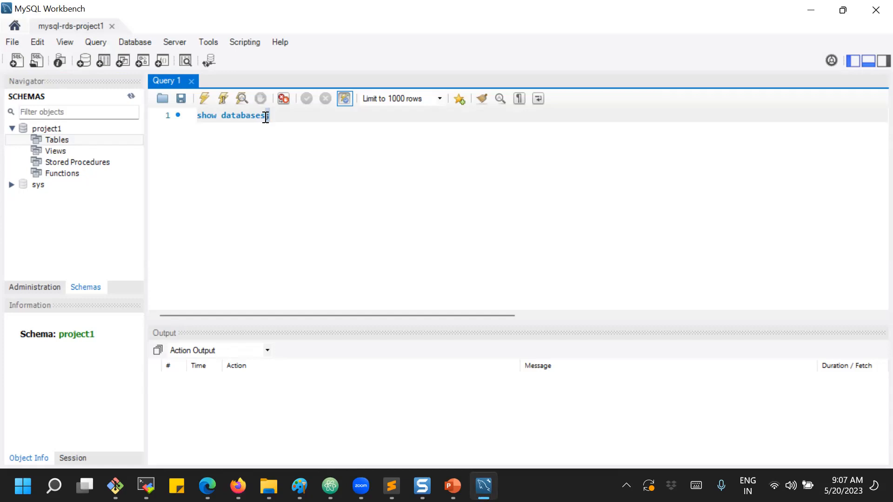
pyautogui.click(258, 156)
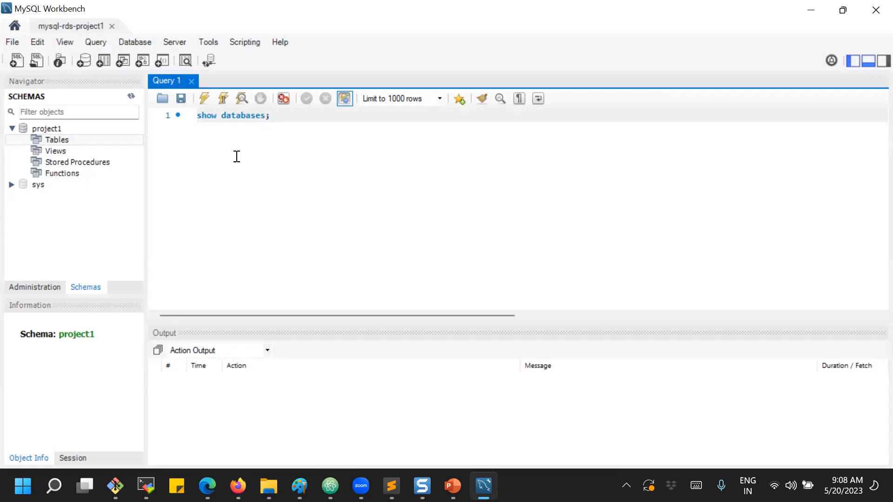
pyautogui.click(207, 100)
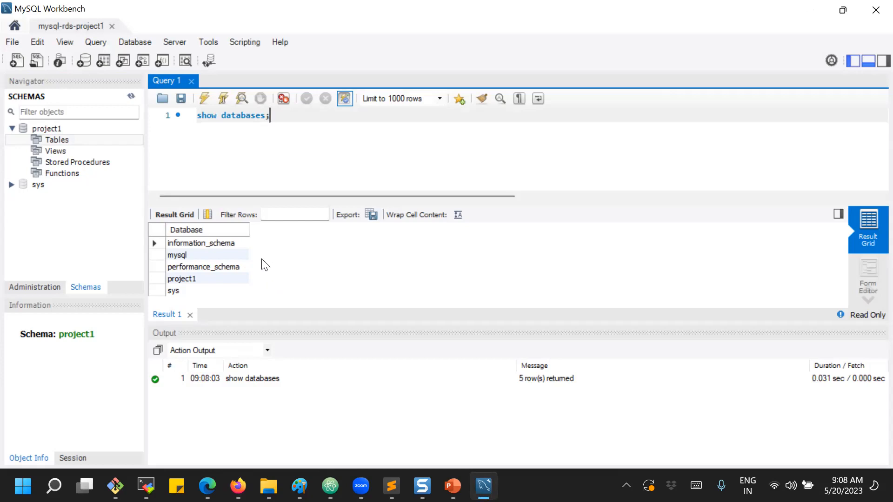
pyautogui.click(12, 185)
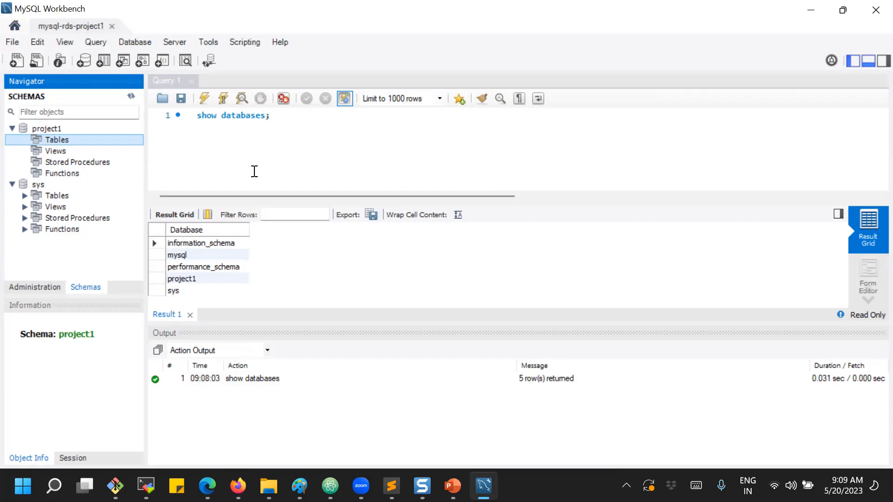
# Re-run the show databases; query in the Workbench query editor.
pyautogui.moveTo(288, 120); pyautogui.dragTo(200, 112)
pyautogui.click(221, 134)
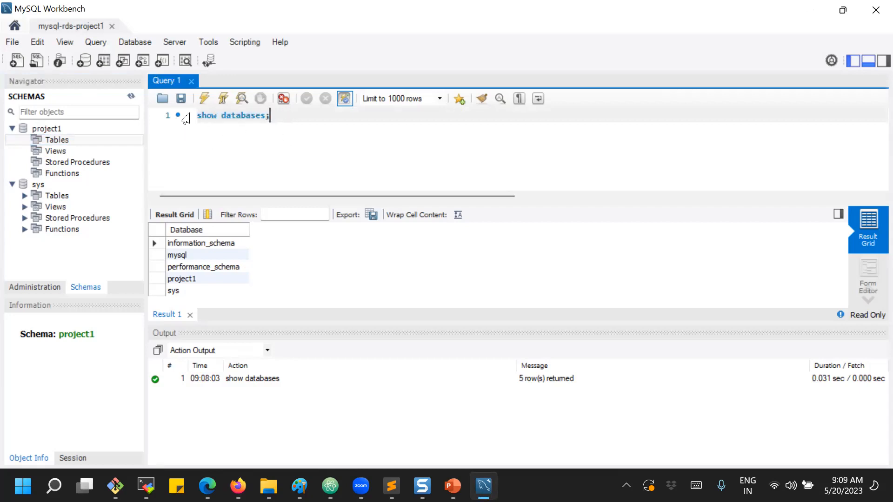
pyautogui.click(205, 98)
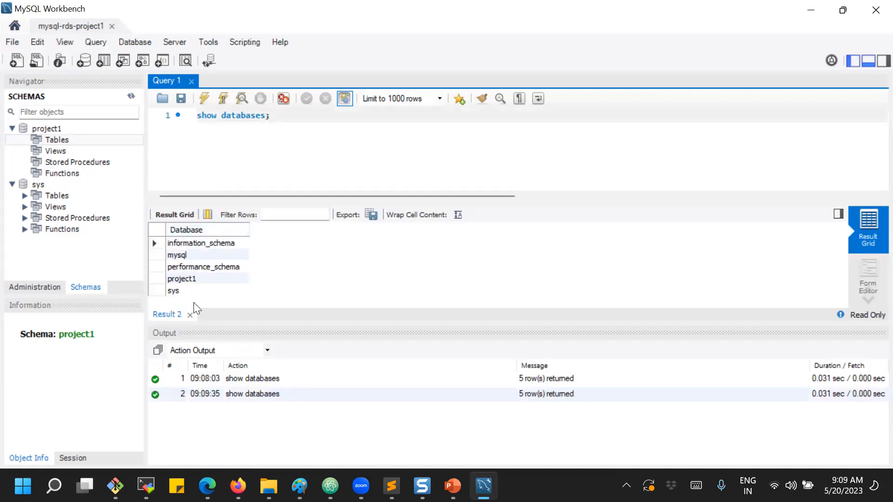
# Change the query to show tables; and run it, which fails with Error 1046.
pyautogui.doubleClick(239, 117)
pyautogui.write('tables')
pyautogui.click(205, 99)
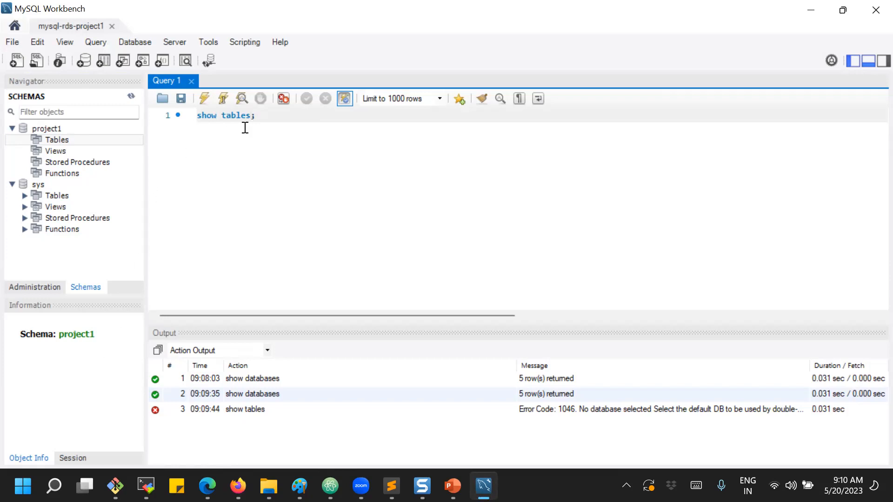
# Delete the failed show tables; statement so line 1 of the editor is empty.
pyautogui.moveTo(269, 116); pyautogui.dragTo(195, 111)
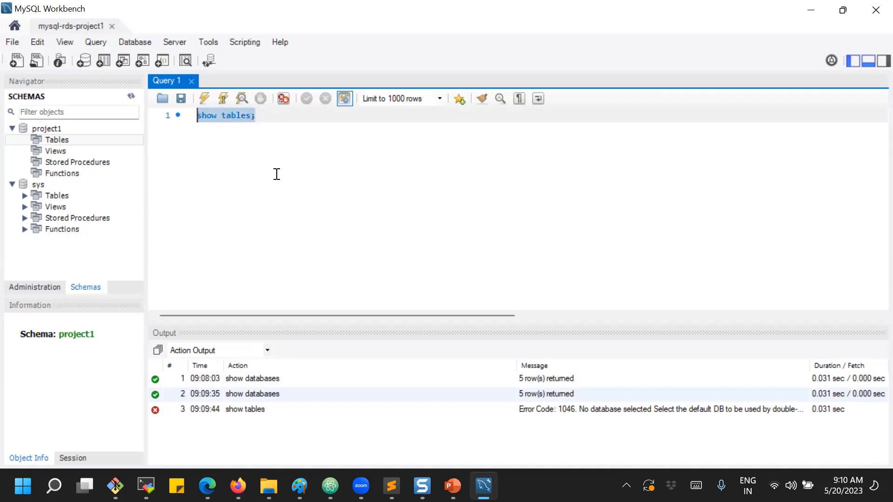
pyautogui.click(266, 119)
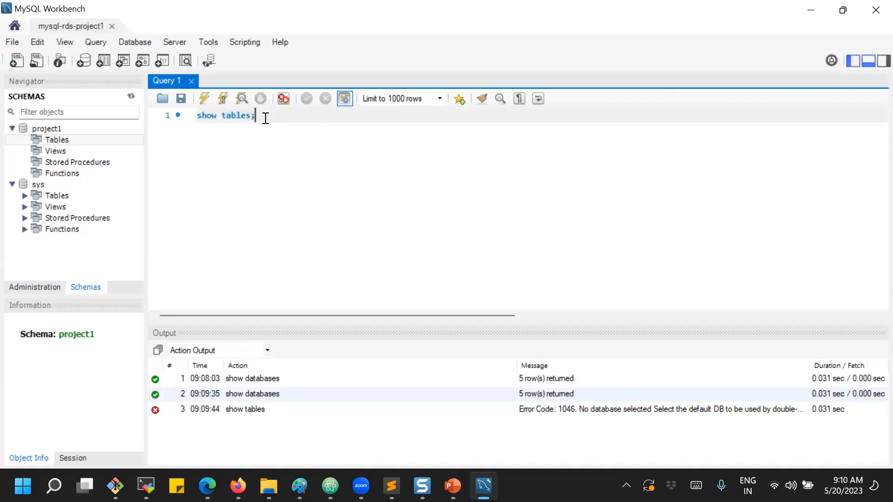
pyautogui.press('BackSpace')
pyautogui.press('BackSpace')
pyautogui.press('BackSpace')
pyautogui.press('BackSpace')
pyautogui.press('BackSpace')
pyautogui.press('BackSpace')
pyautogui.press('BackSpace')
pyautogui.press('BackSpace')
pyautogui.press('BackSpace')
pyautogui.press('BackSpace')
pyautogui.press('BackSpace')
pyautogui.press('BackSpace')
# Run use project1; to make project1 the default schema, then select the statement.
pyautogui.write('use project1;')
pyautogui.click(202, 101)
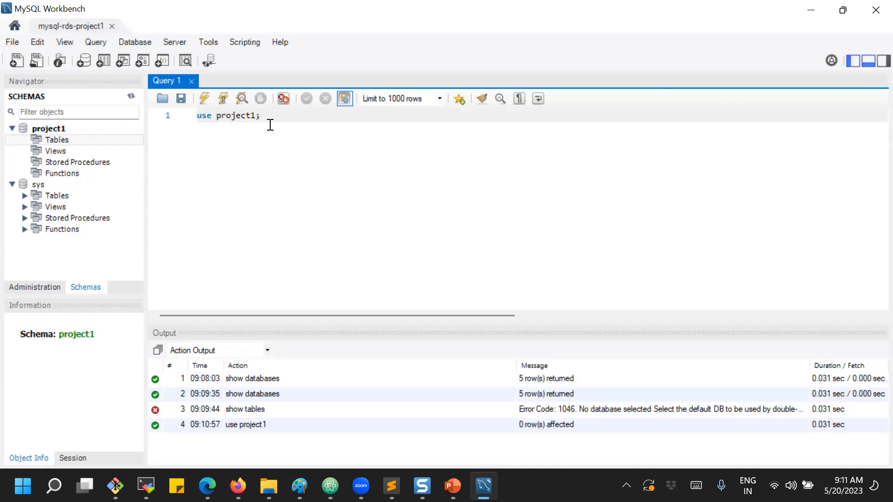
pyautogui.moveTo(253, 116); pyautogui.dragTo(190, 115)
# Run show tables; against project1, which returns an empty Tables_in_project1 result of 0 rows.
pyautogui.write('show tables;')
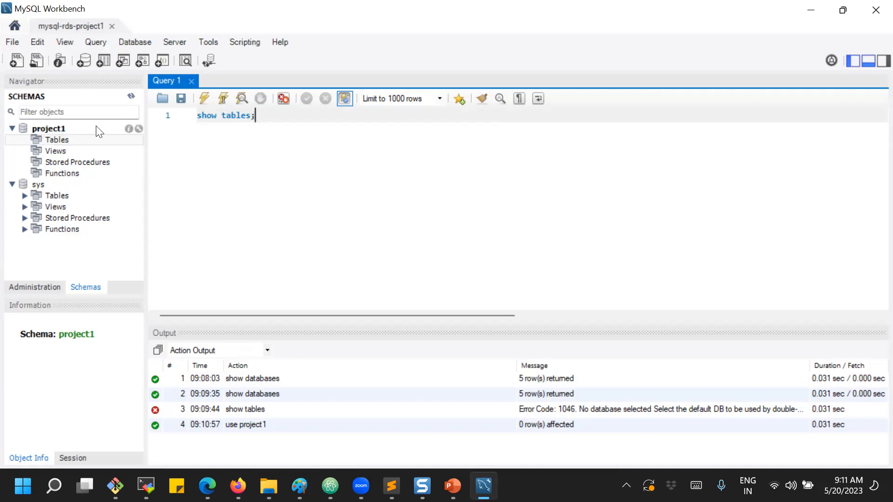
pyautogui.click(205, 99)
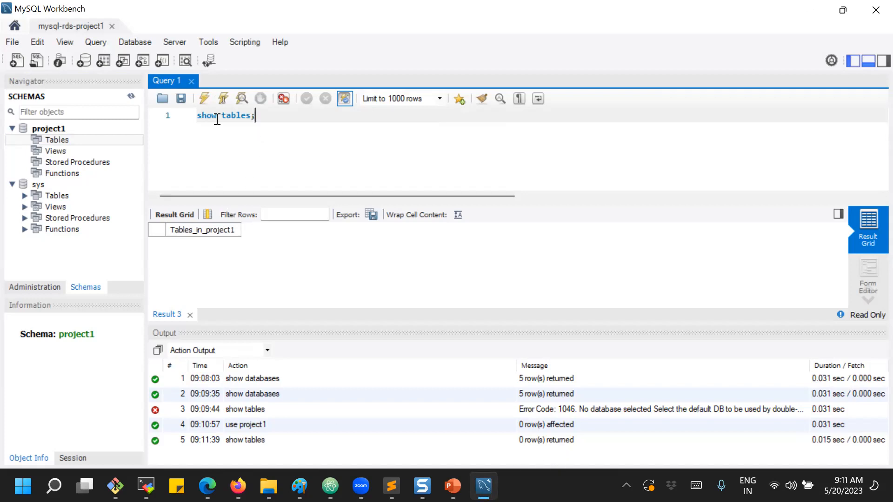
pyautogui.click(253, 119)
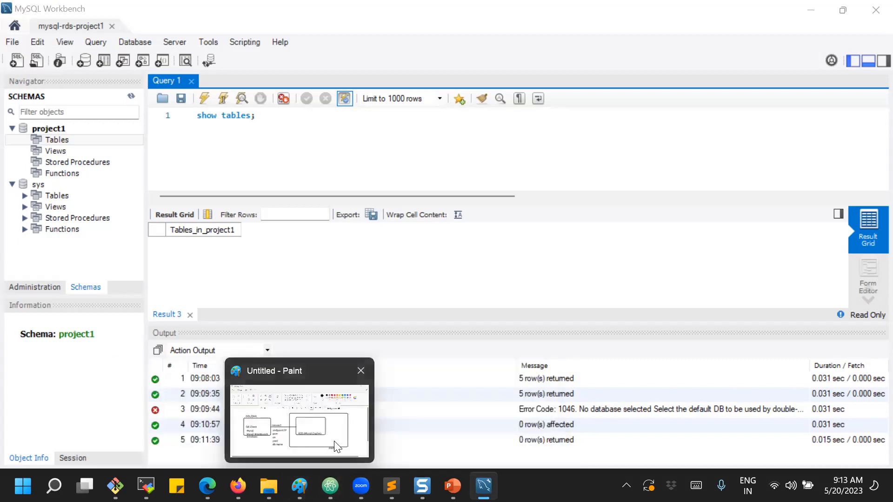
# Bring the Untitled - Paint diagram of a DB client connecting to RDS to the front.
pyautogui.click(334, 441)
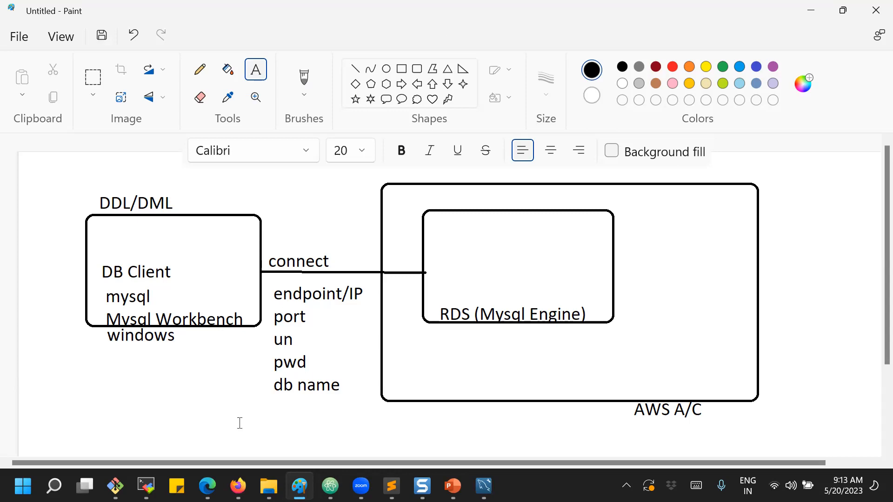
# Return to the Firefox tab showing rns-demo's configuration details in the RDS console.
pyautogui.moveTo(239, 486)
pyautogui.click(285, 436)
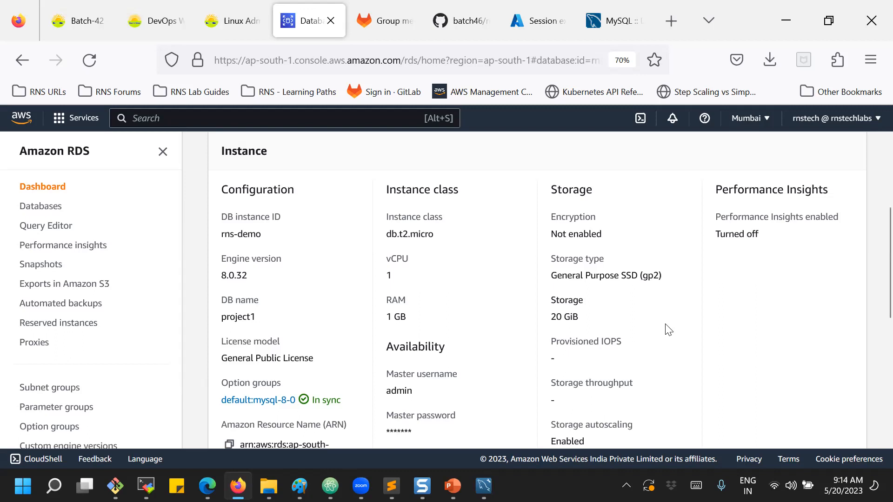
pyautogui.scroll(3, 675, 340)
pyautogui.scroll(3, 674, 341)
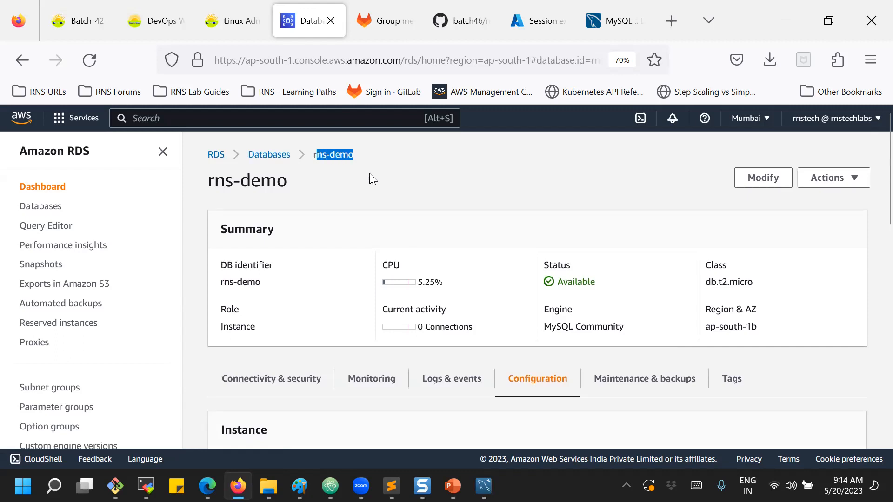
pyautogui.scroll(-3, 370, 181)
pyautogui.click(251, 245)
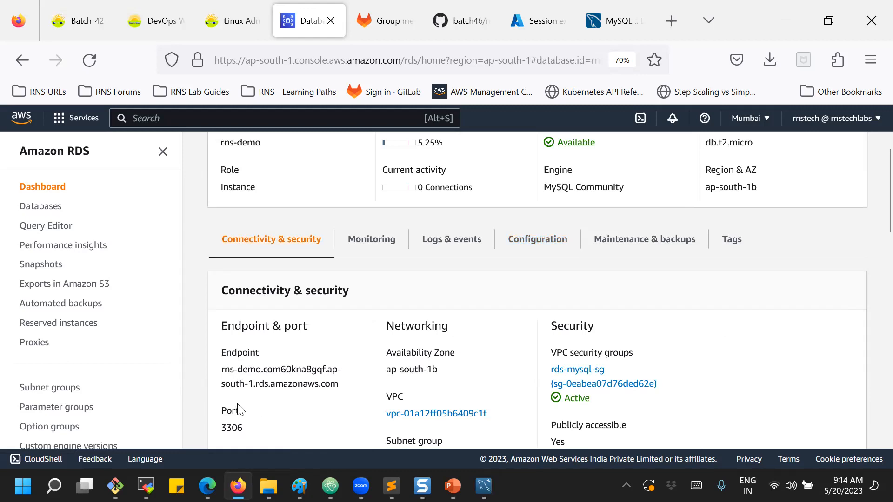
pyautogui.scroll(-2, 306, 423)
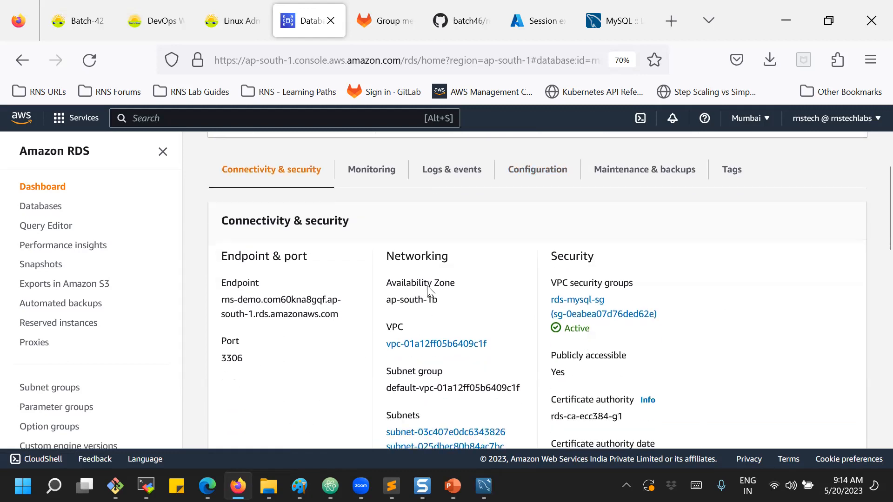
pyautogui.scroll(-3, 597, 333)
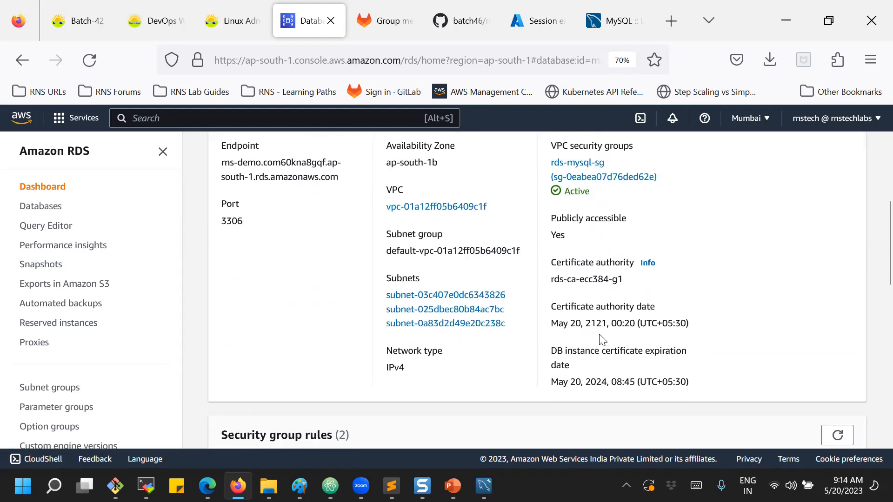
pyautogui.scroll(-3, 597, 335)
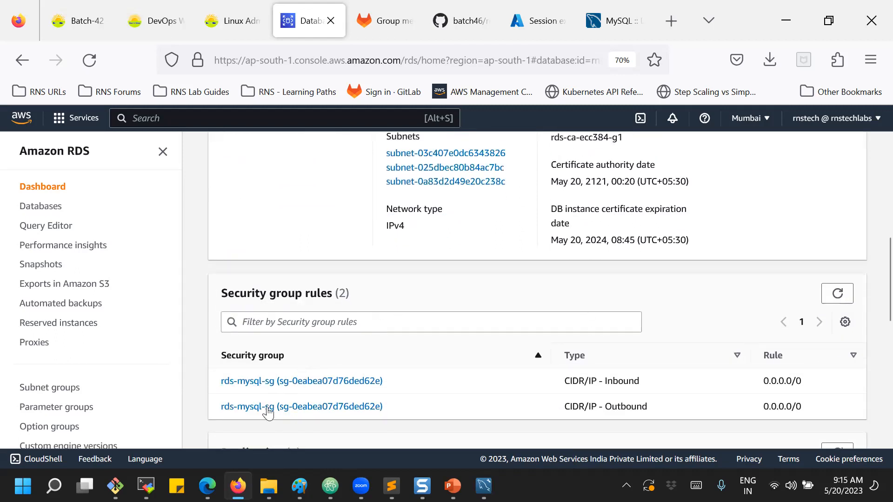
pyautogui.scroll(-3, 522, 389)
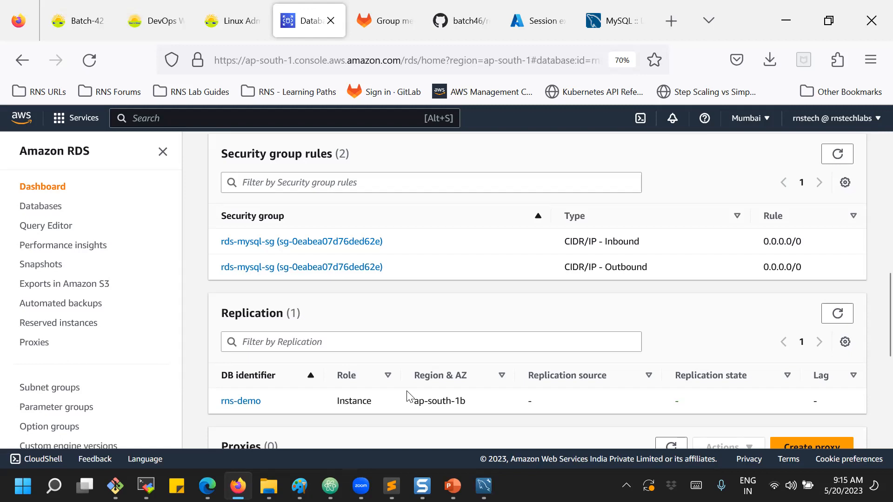
pyautogui.scroll(5, 405, 372)
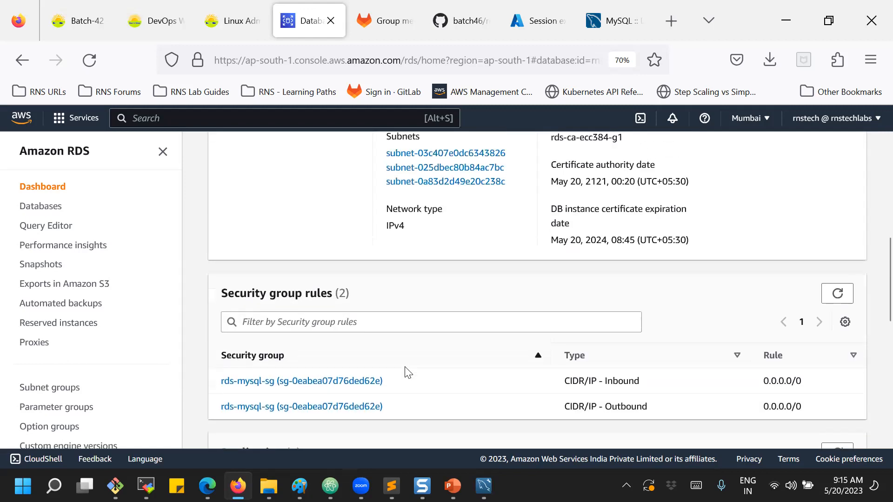
pyautogui.scroll(3, 406, 368)
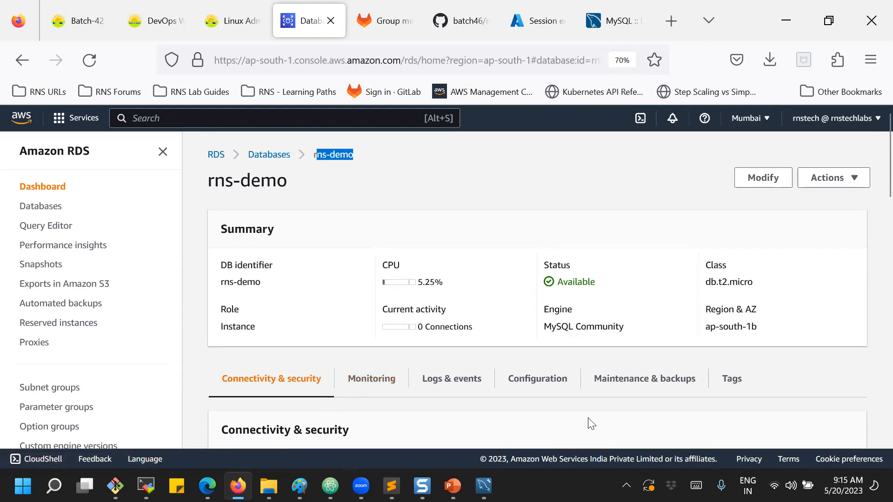
pyautogui.click(546, 384)
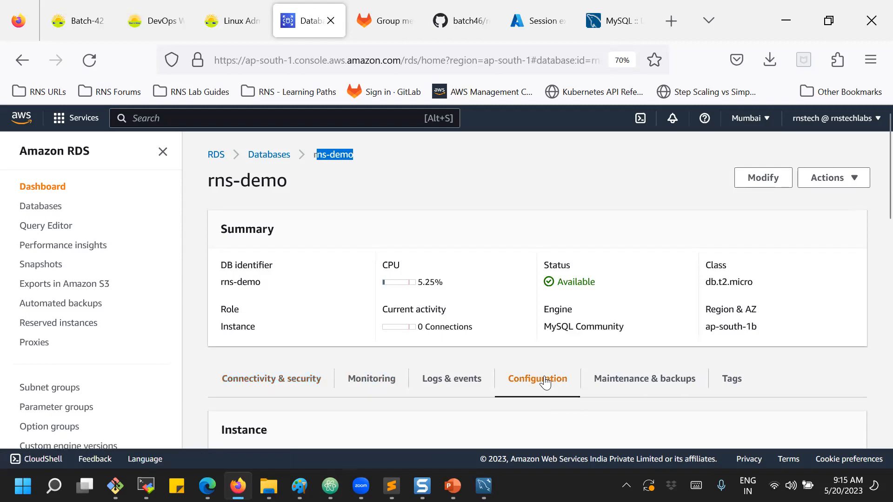
# Point out the DB instance ID and DB name project1, then go to Databases, reaching the IAM sign-in page.
pyautogui.scroll(-3, 543, 381)
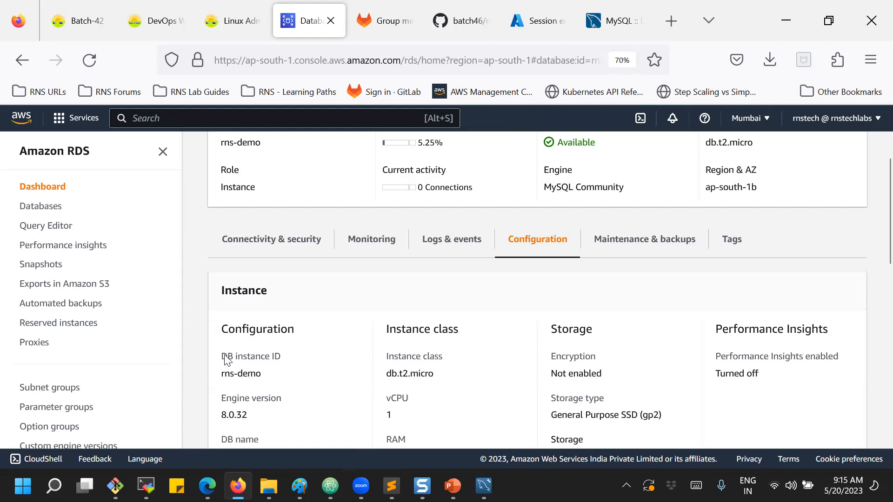
pyautogui.moveTo(222, 357); pyautogui.dragTo(294, 356)
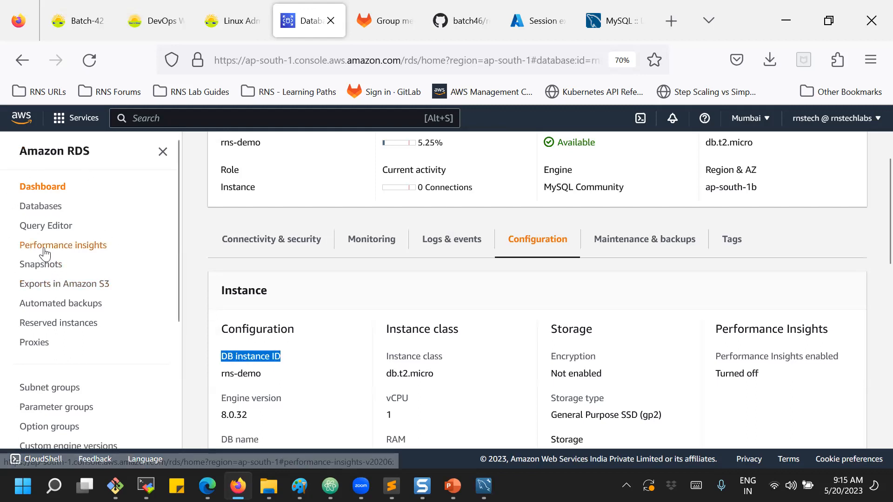
pyautogui.scroll(-2, 329, 304)
pyautogui.scroll(-1, 330, 304)
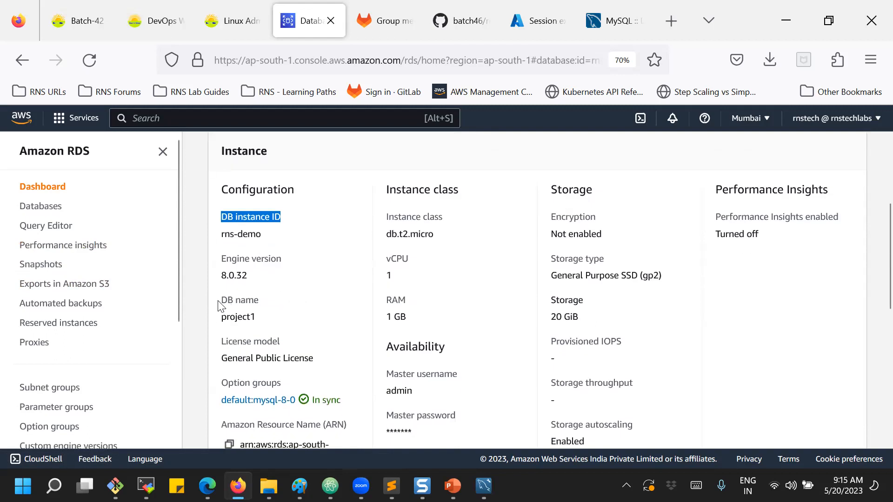
pyautogui.moveTo(220, 301); pyautogui.dragTo(259, 318)
pyautogui.click(275, 320)
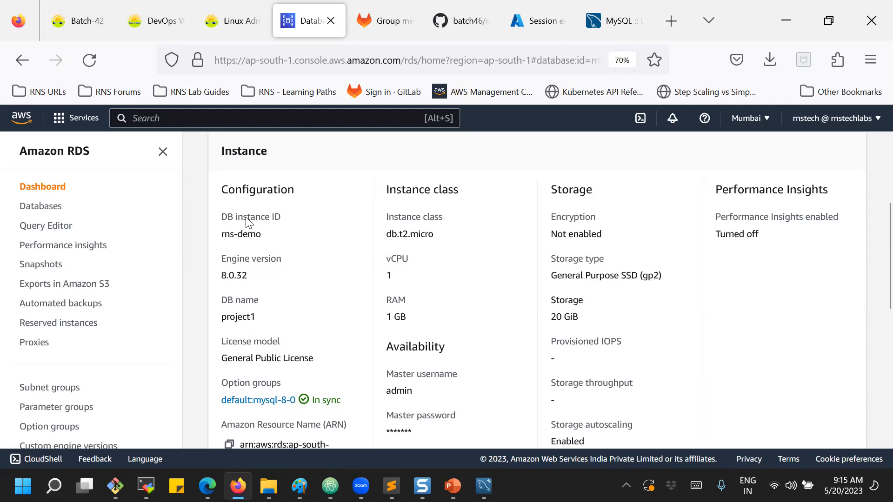
pyautogui.moveTo(235, 217); pyautogui.dragTo(281, 218)
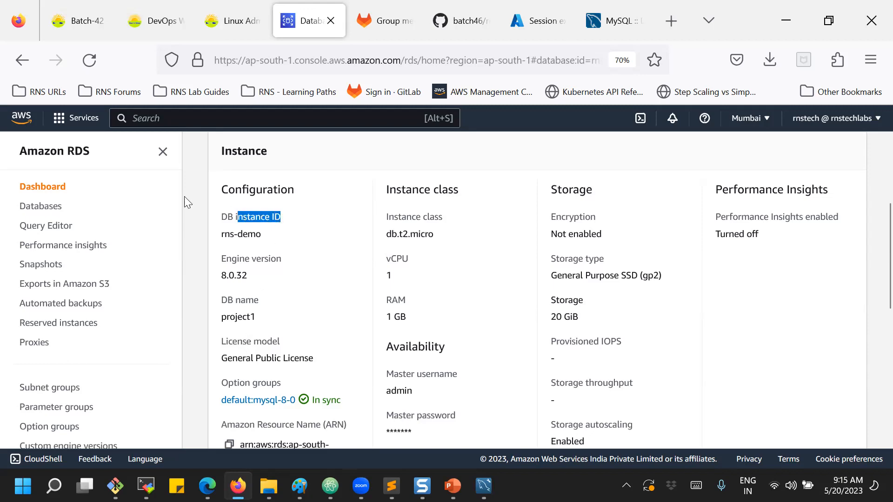
pyautogui.click(41, 206)
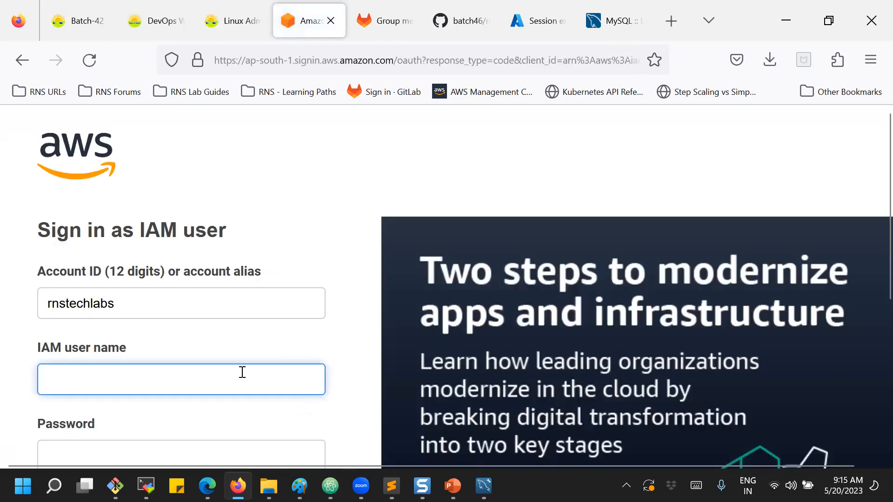
# Sign back in with the IAM user name and password to reach the RDS dashboard.
pyautogui.write('rnstech')
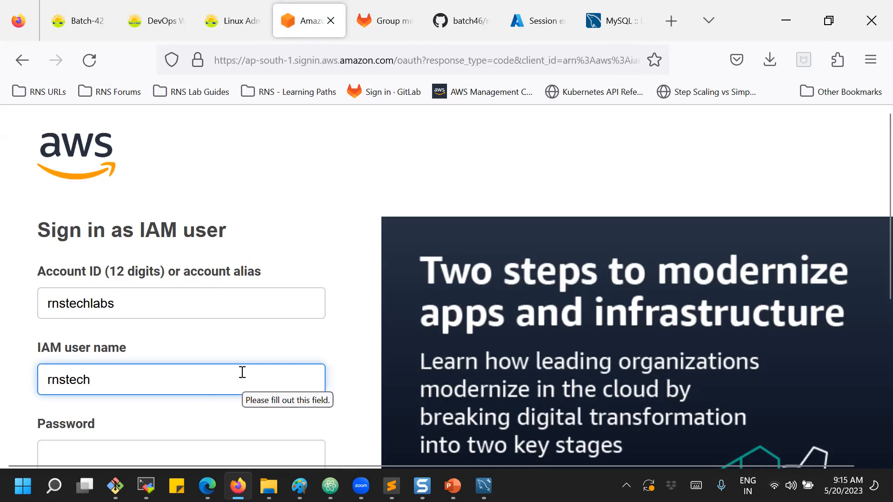
pyautogui.press('Tab')
pyautogui.write('*****')
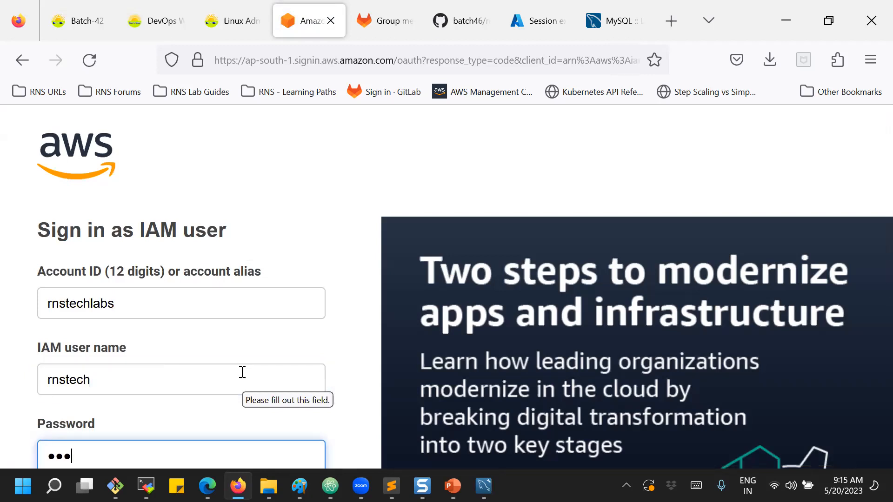
pyautogui.write('*******')
pyautogui.press('Return')
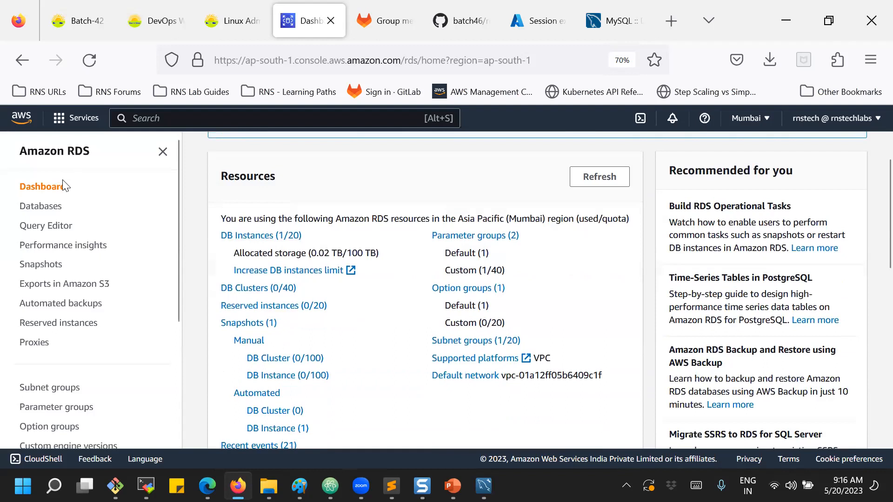
# Open rns-demo's Configuration tab from the Databases list and point out DB name project1.
pyautogui.click(41, 211)
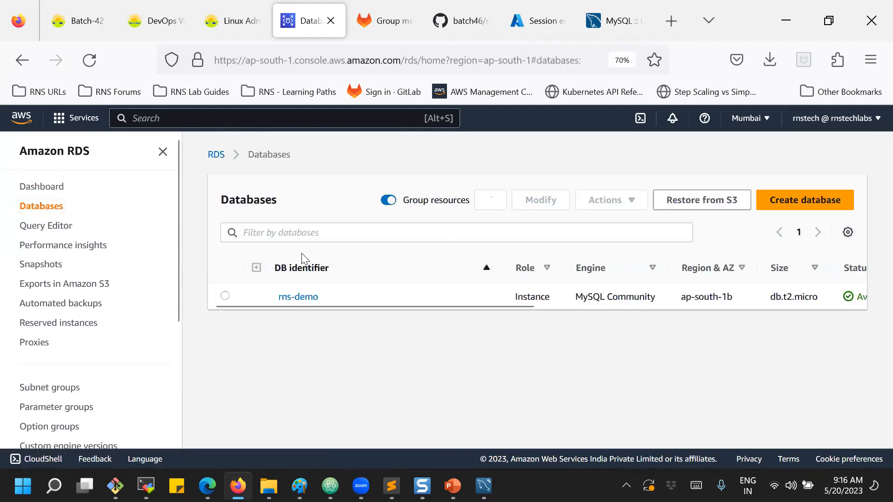
pyautogui.click(294, 296)
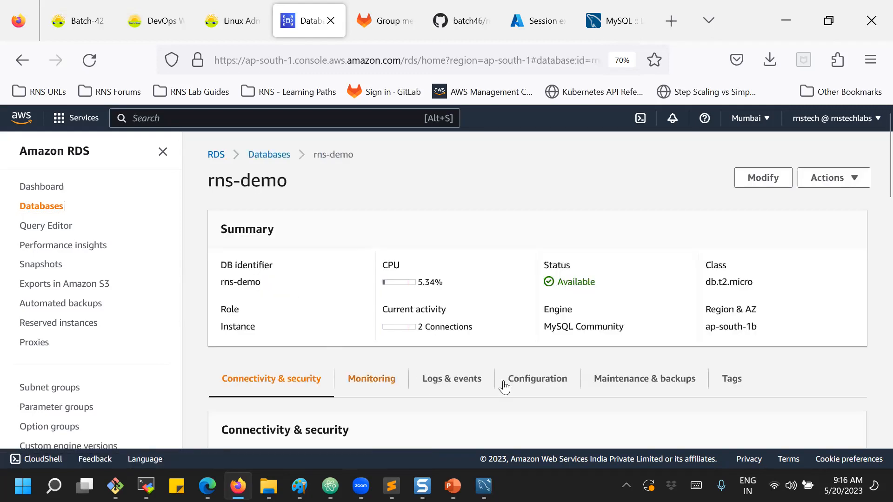
pyautogui.click(529, 382)
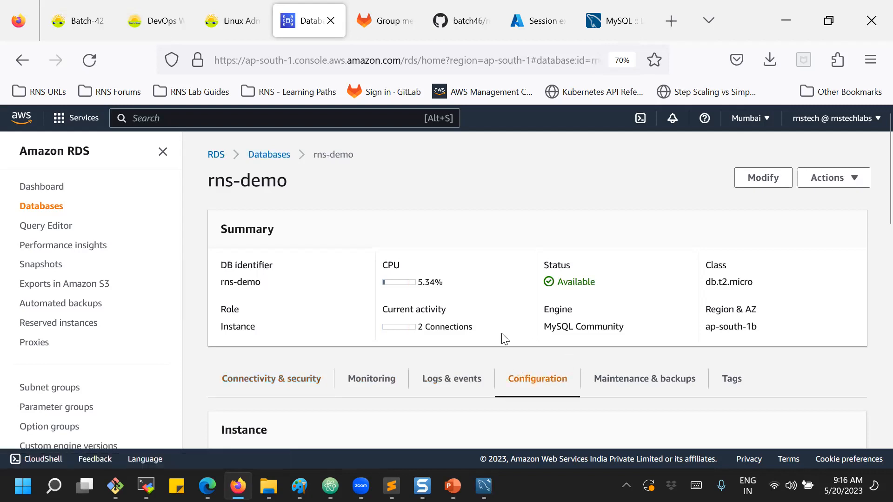
pyautogui.scroll(-5, 470, 278)
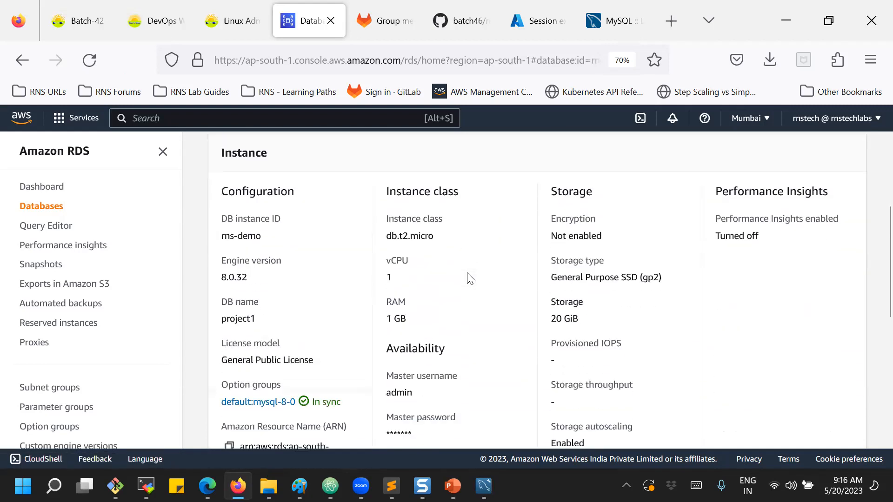
pyautogui.doubleClick(226, 320)
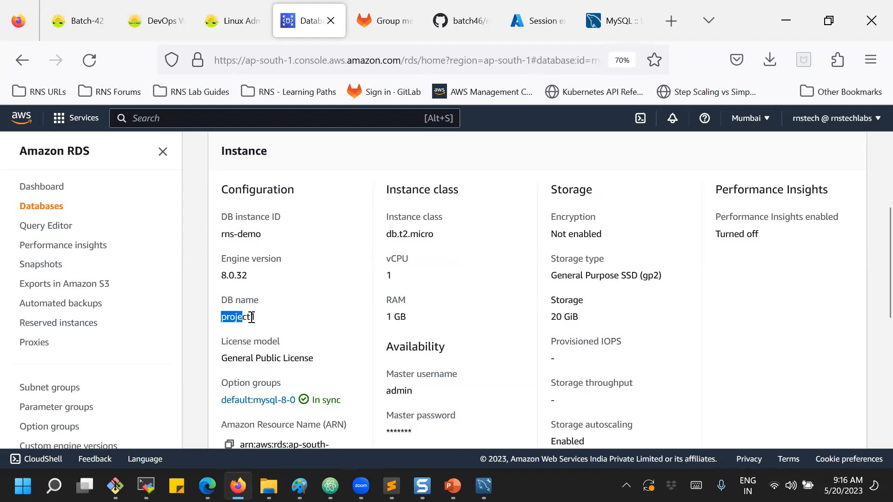
pyautogui.click(277, 321)
# Review the storage settings, highlighting 20 GiB allocated storage and the 1000 GiB maximum threshold.
pyautogui.scroll(-2, 290, 293)
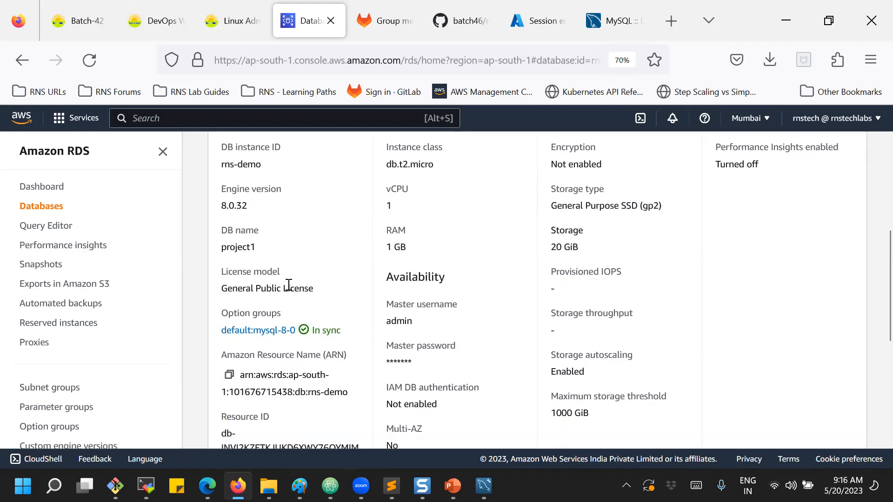
pyautogui.scroll(-2, 242, 419)
pyautogui.scroll(-4, 239, 418)
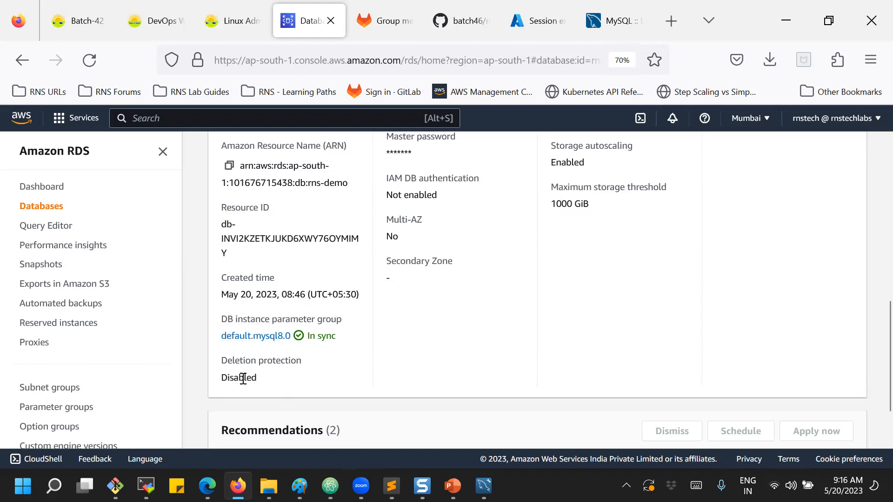
pyautogui.scroll(5, 370, 389)
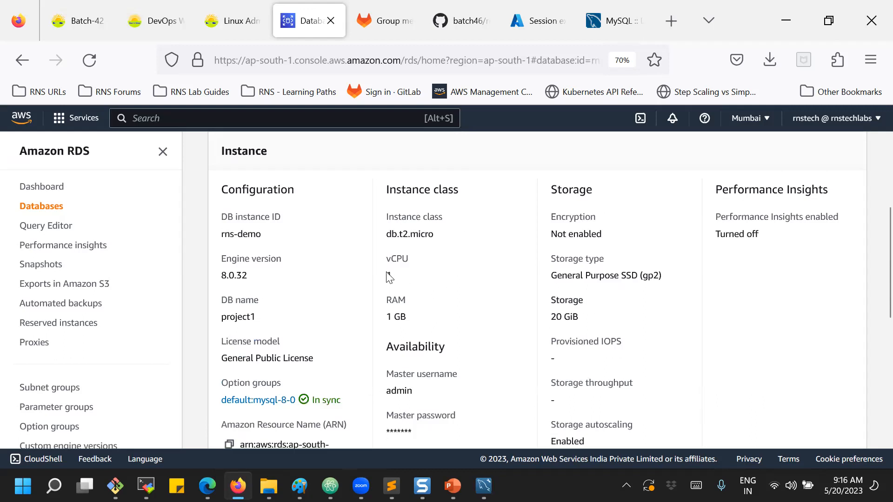
pyautogui.scroll(-3, 469, 335)
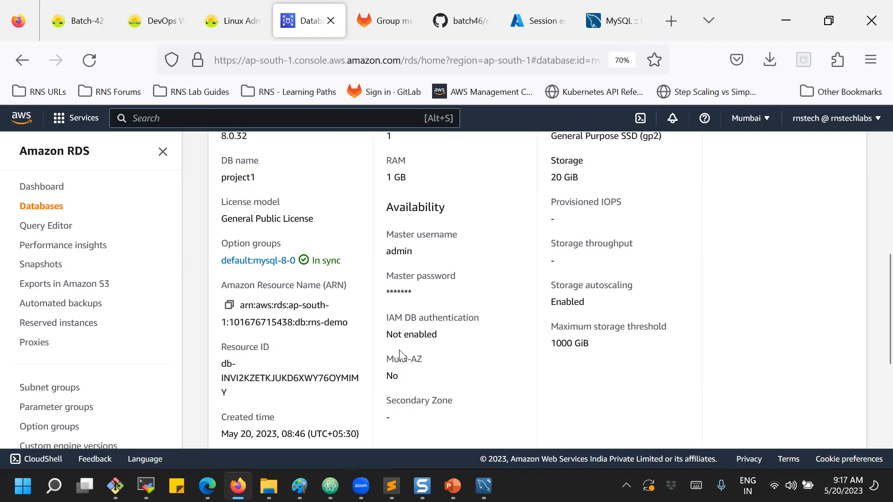
pyautogui.scroll(3, 239, 280)
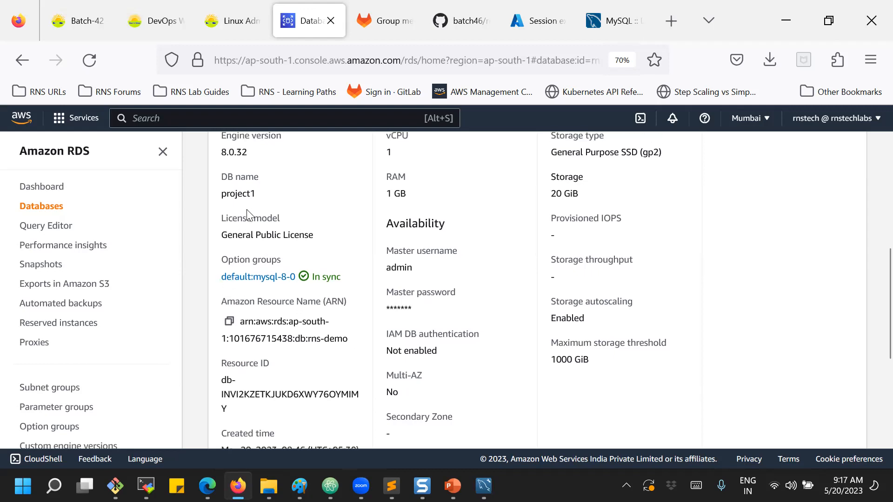
pyautogui.scroll(2, 247, 214)
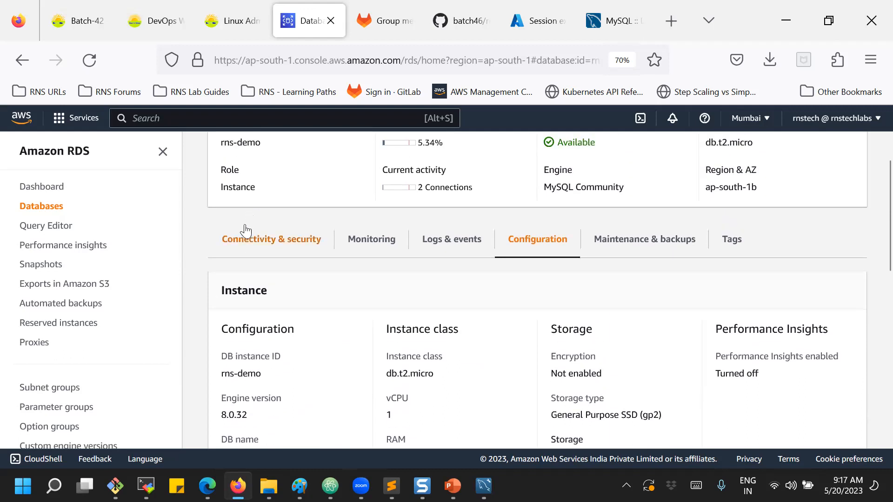
pyautogui.scroll(-4, 250, 237)
pyautogui.scroll(-2, 250, 237)
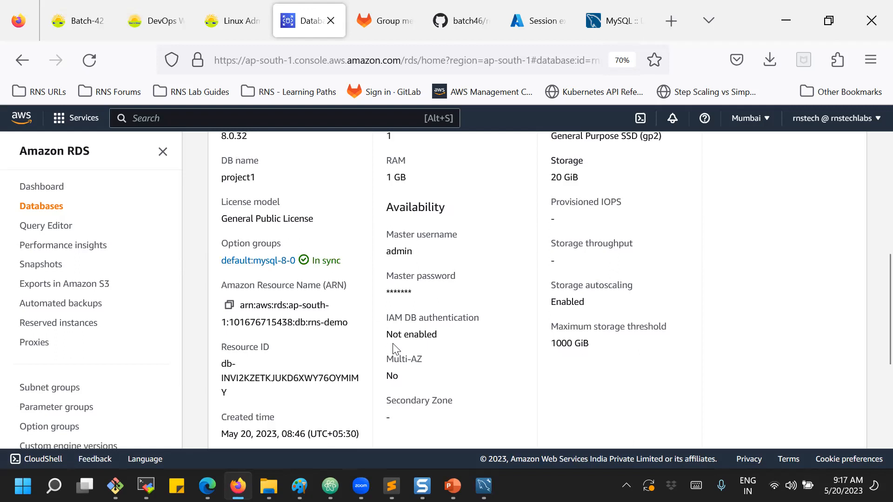
pyautogui.scroll(3, 525, 379)
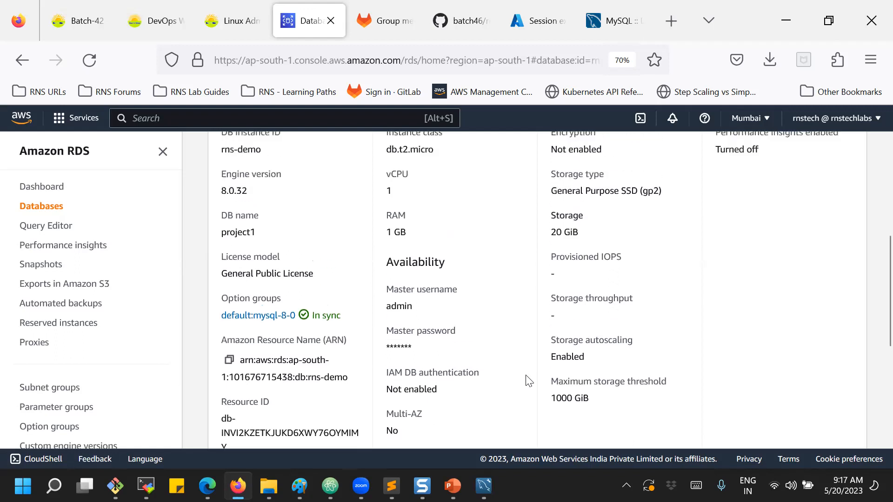
pyautogui.moveTo(554, 316); pyautogui.dragTo(594, 319)
pyautogui.scroll(-2, 600, 328)
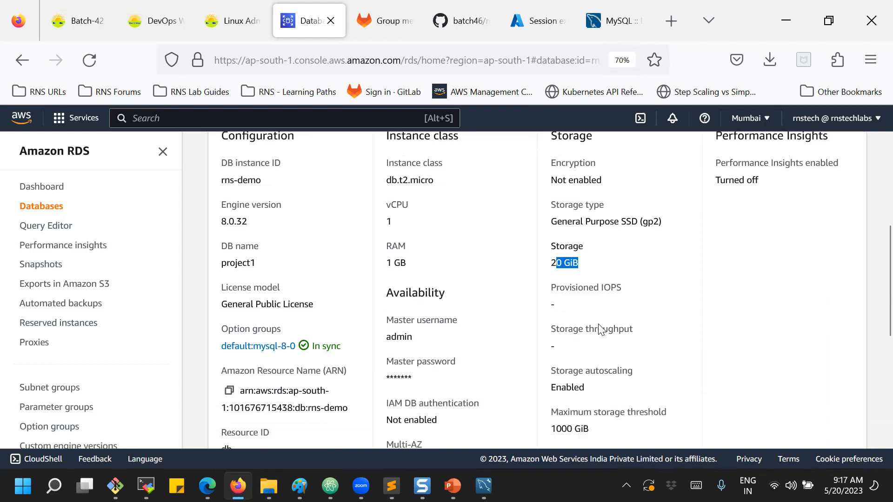
pyautogui.moveTo(559, 355); pyautogui.dragTo(614, 356)
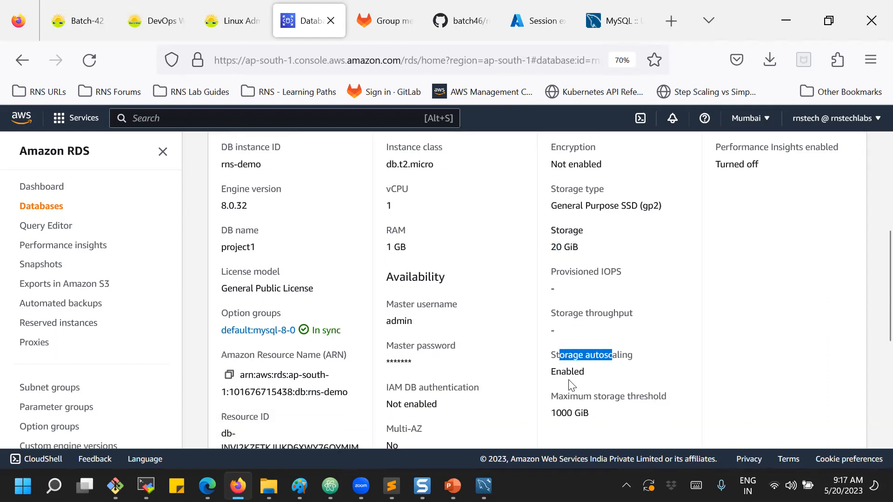
pyautogui.moveTo(555, 416); pyautogui.dragTo(596, 417)
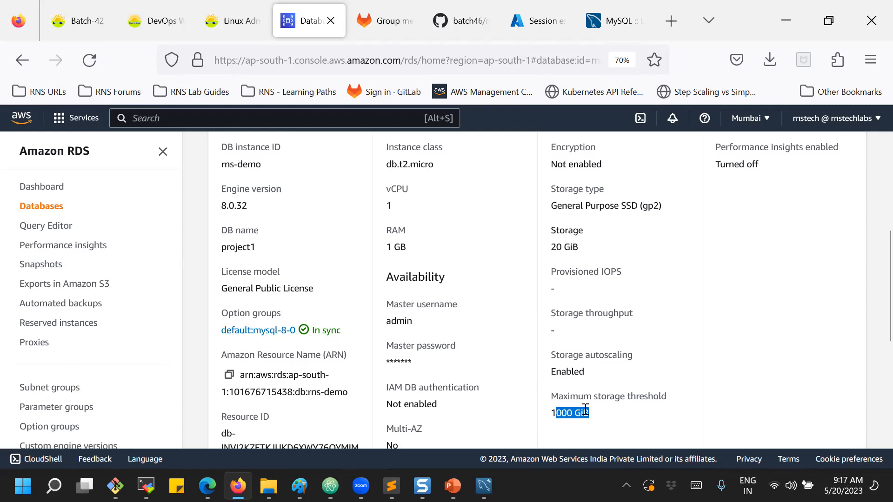
pyautogui.scroll(3, 675, 361)
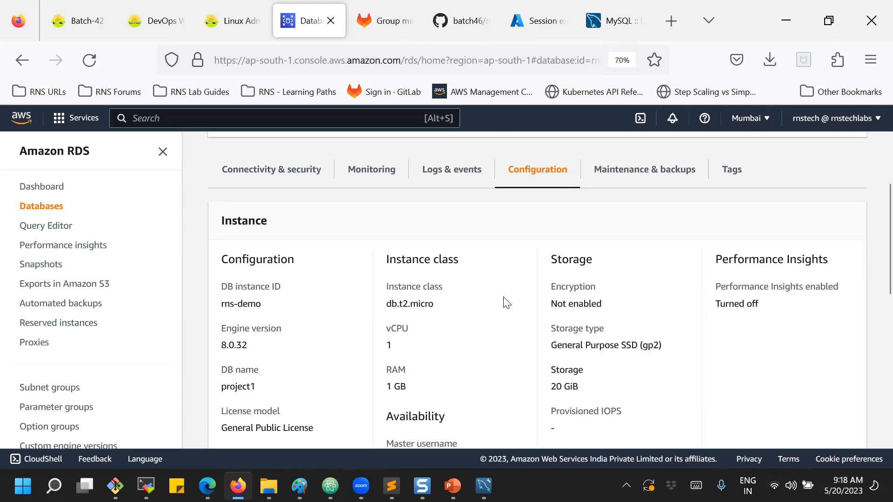
pyautogui.scroll(2, 467, 290)
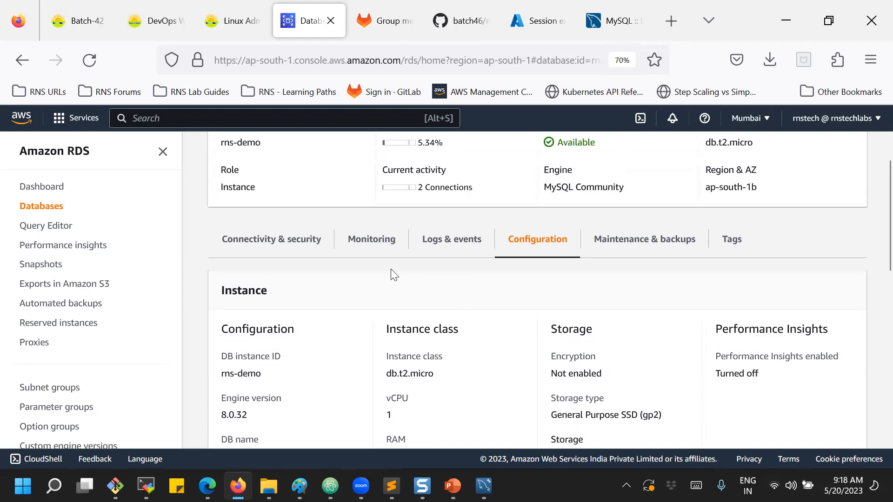
pyautogui.click(368, 243)
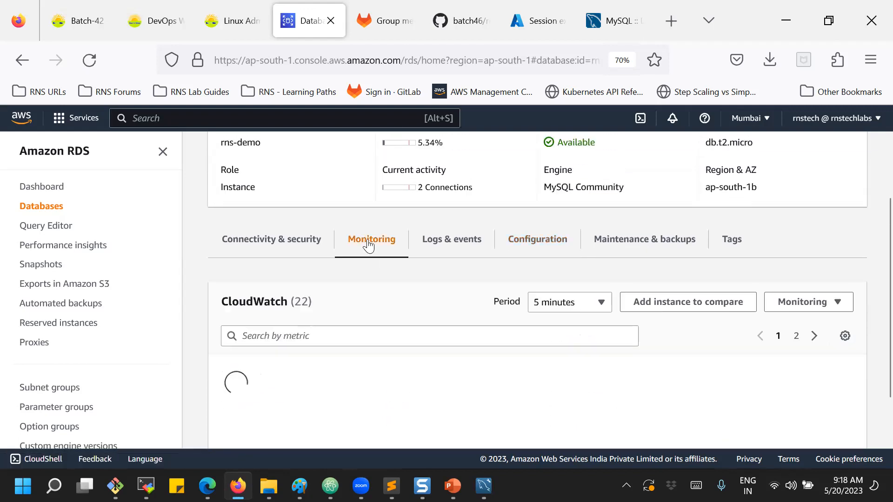
pyautogui.scroll(4, 357, 203)
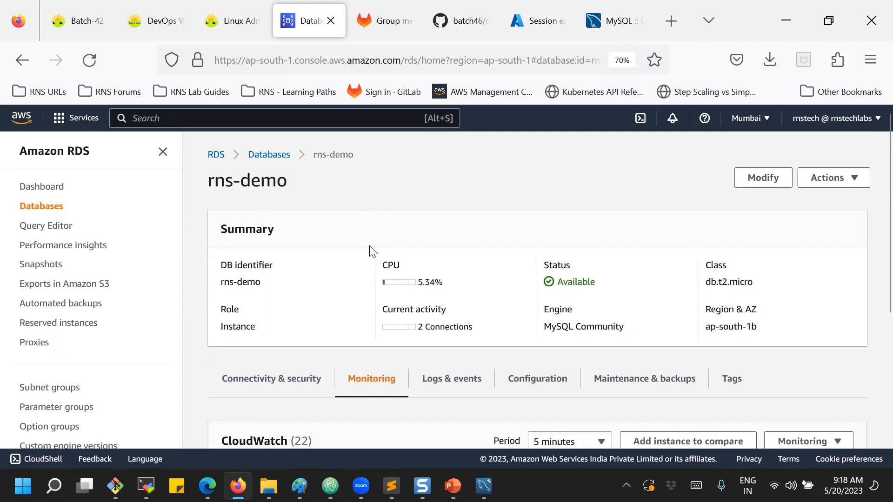
pyautogui.scroll(-4, 370, 249)
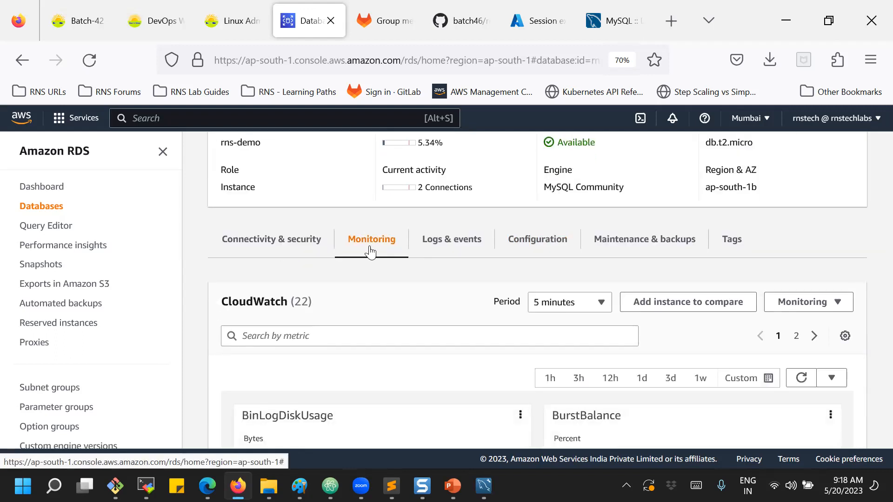
pyautogui.scroll(-3, 370, 253)
pyautogui.scroll(-1, 371, 251)
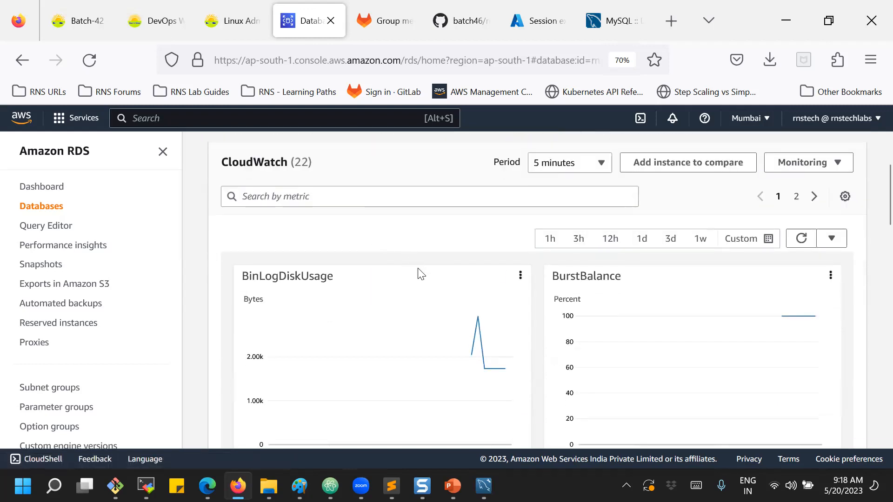
pyautogui.scroll(-2, 388, 223)
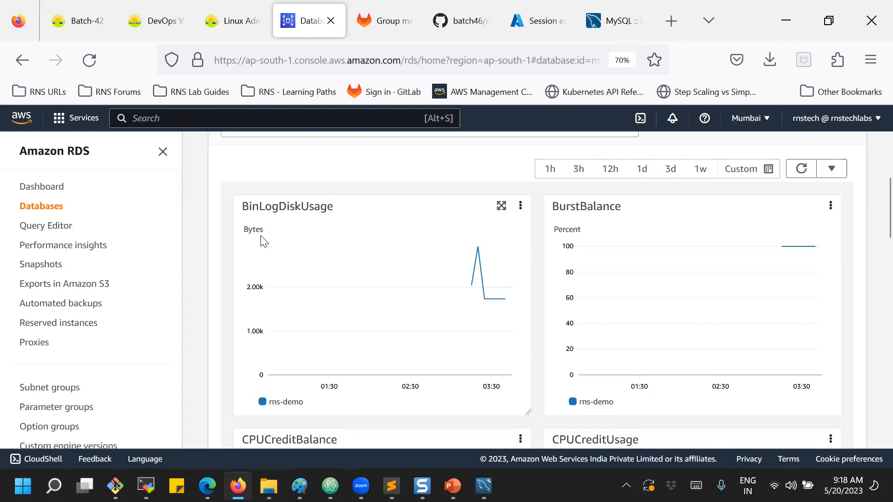
pyautogui.moveTo(477, 281)
pyautogui.moveTo(605, 251)
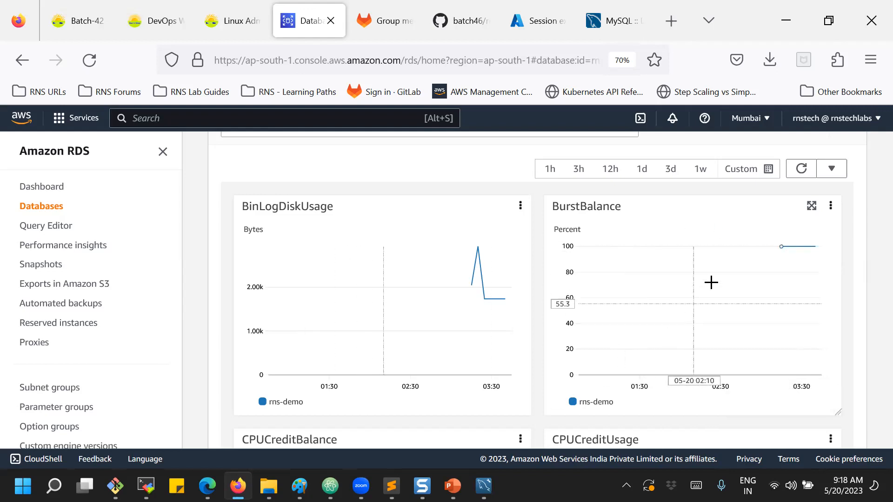
pyautogui.scroll(-3, 679, 251)
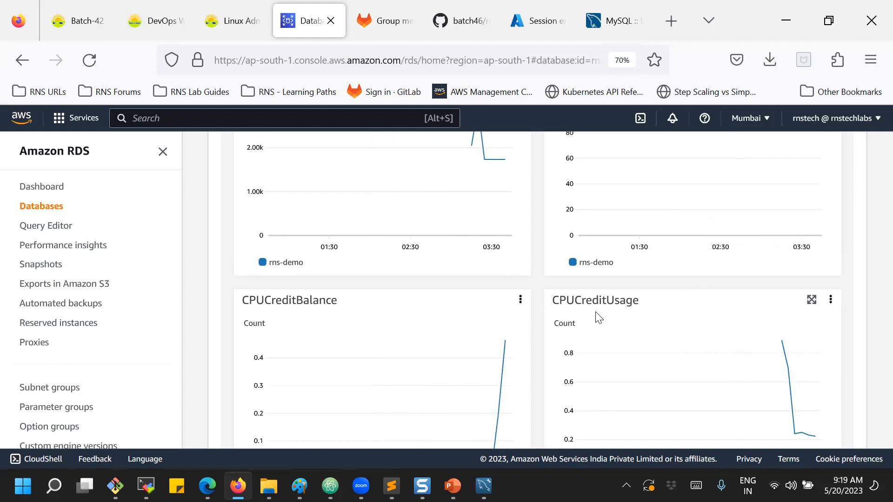
pyautogui.scroll(-6, 598, 317)
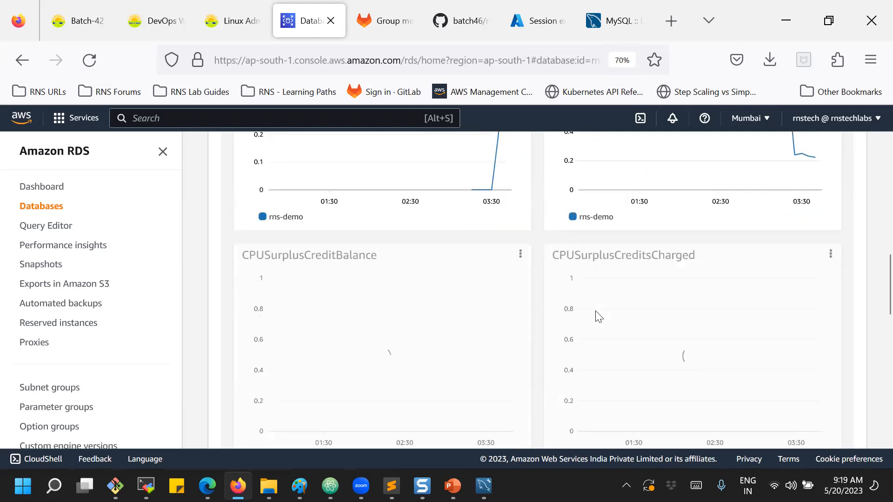
pyautogui.scroll(-2, 598, 317)
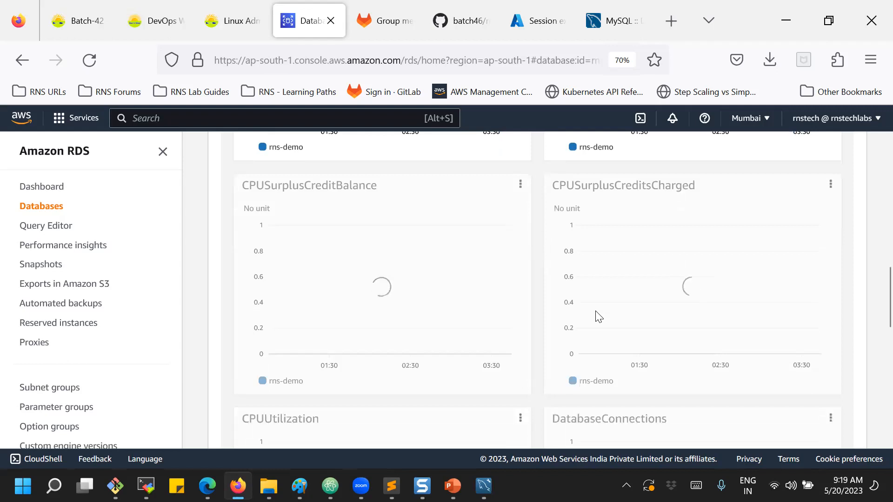
pyautogui.scroll(-3, 598, 316)
pyautogui.scroll(-3, 595, 311)
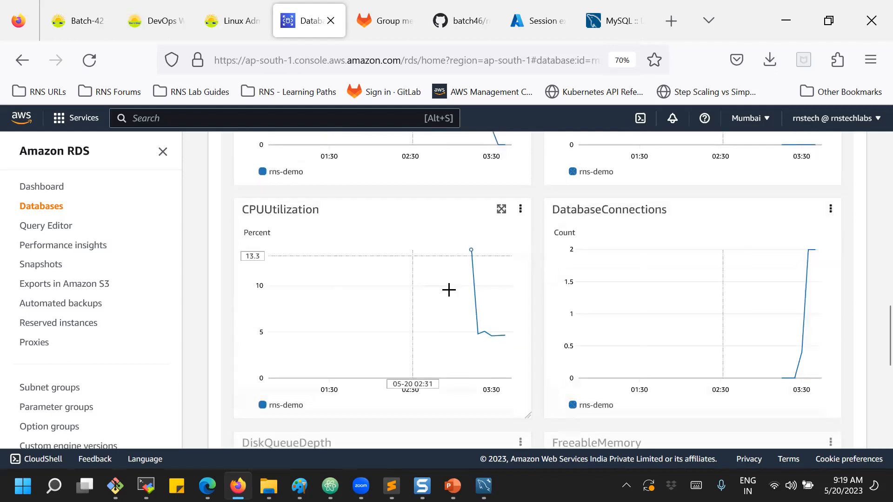
pyautogui.moveTo(809, 271)
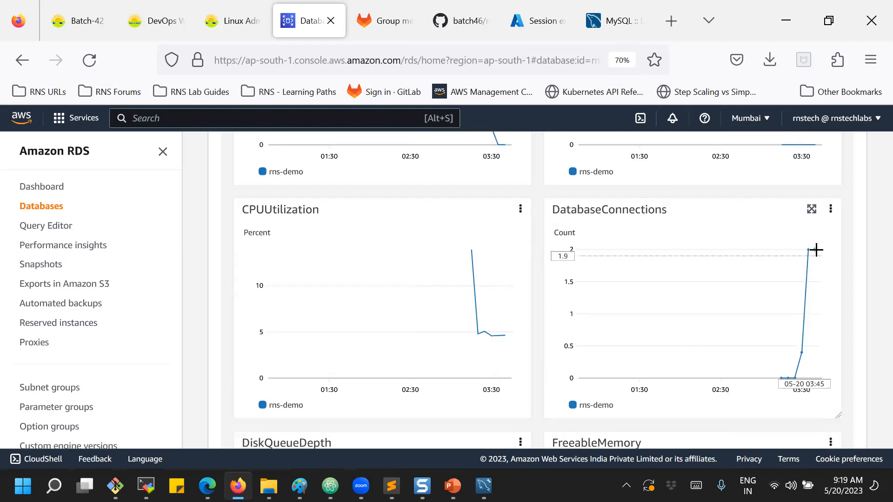
pyautogui.moveTo(792, 378)
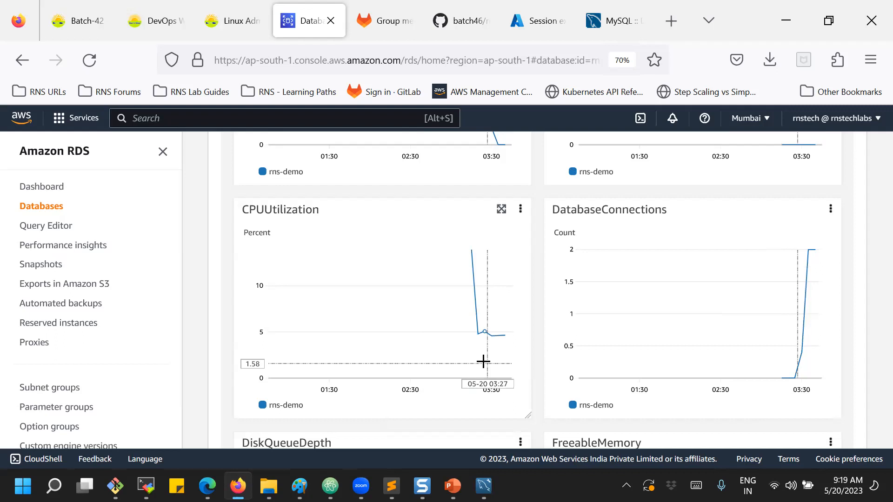
pyautogui.scroll(-4, 485, 365)
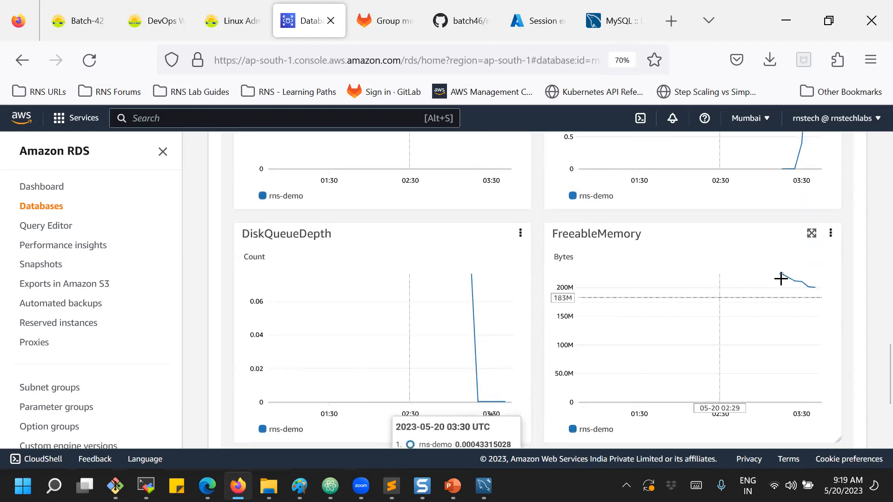
pyautogui.moveTo(793, 280)
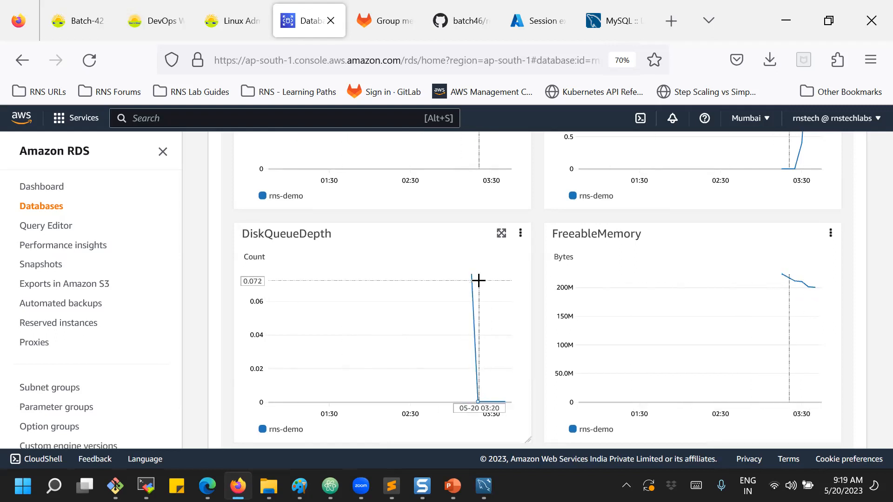
pyautogui.moveTo(479, 280)
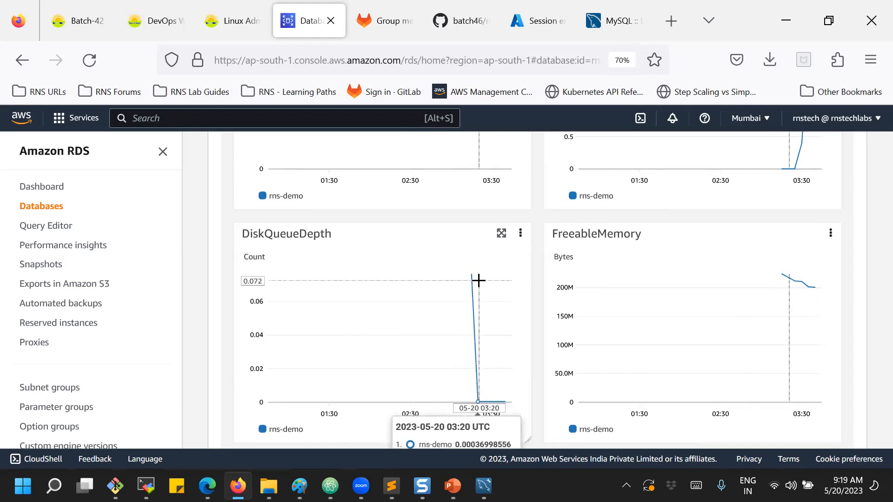
pyautogui.scroll(-3, 479, 280)
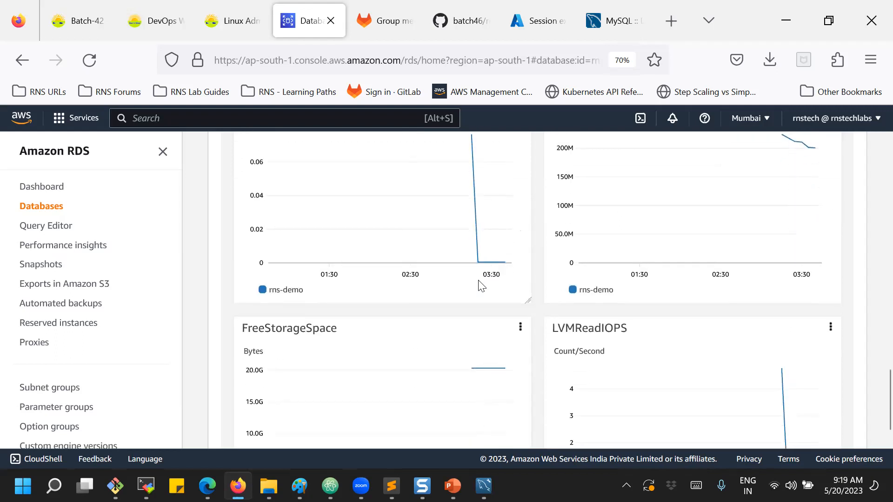
pyautogui.scroll(-2, 482, 286)
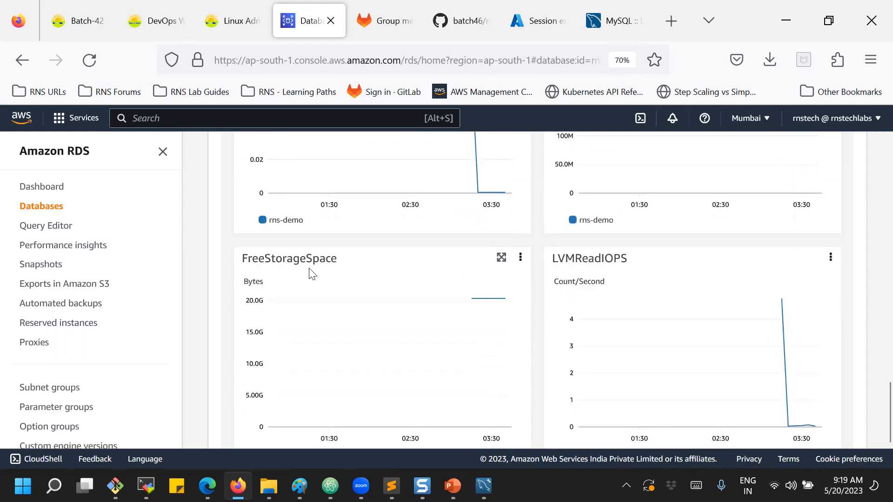
pyautogui.moveTo(470, 305)
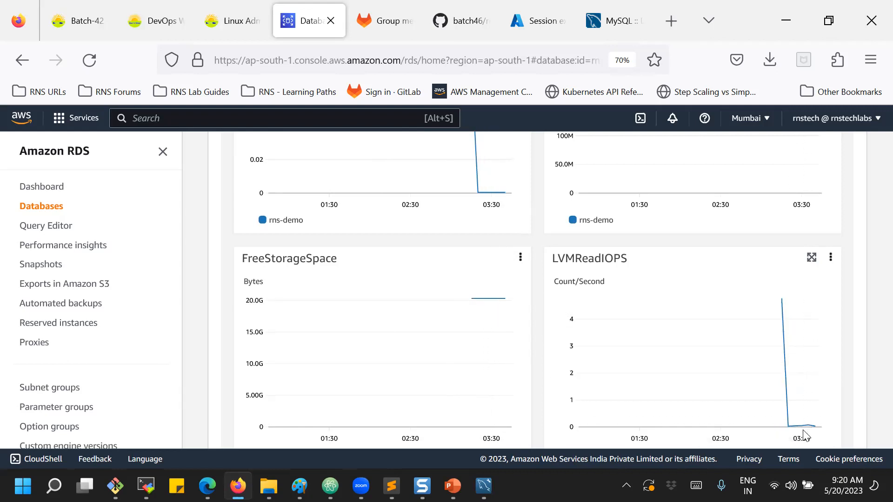
pyautogui.scroll(-3, 778, 397)
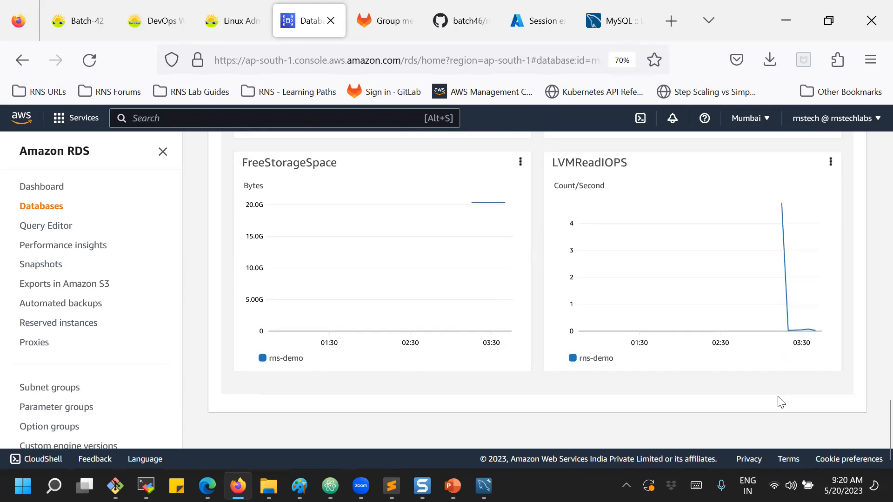
pyautogui.scroll(15, 781, 402)
pyautogui.scroll(10, 780, 387)
pyautogui.scroll(3, 776, 386)
pyautogui.scroll(-6, 781, 381)
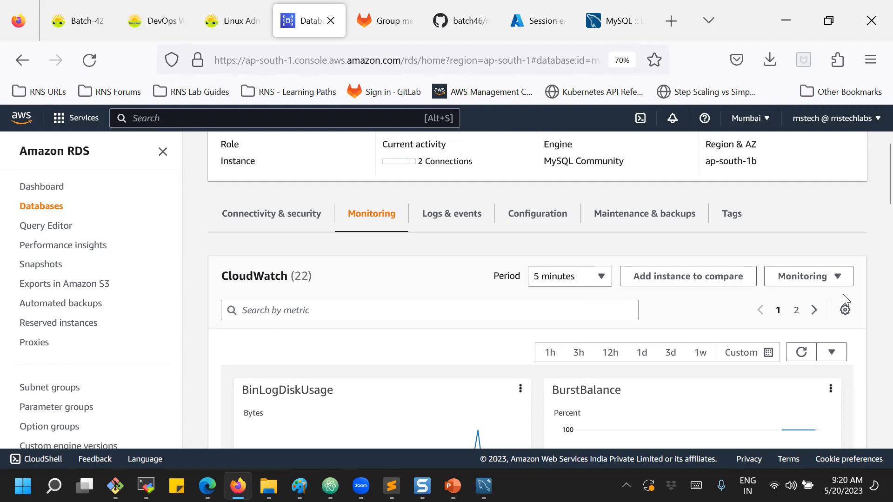
pyautogui.click(823, 278)
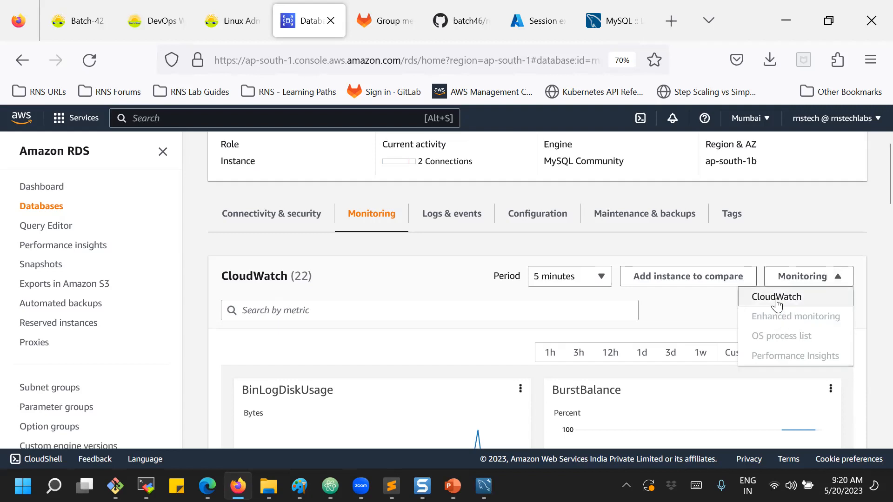
pyautogui.click(685, 324)
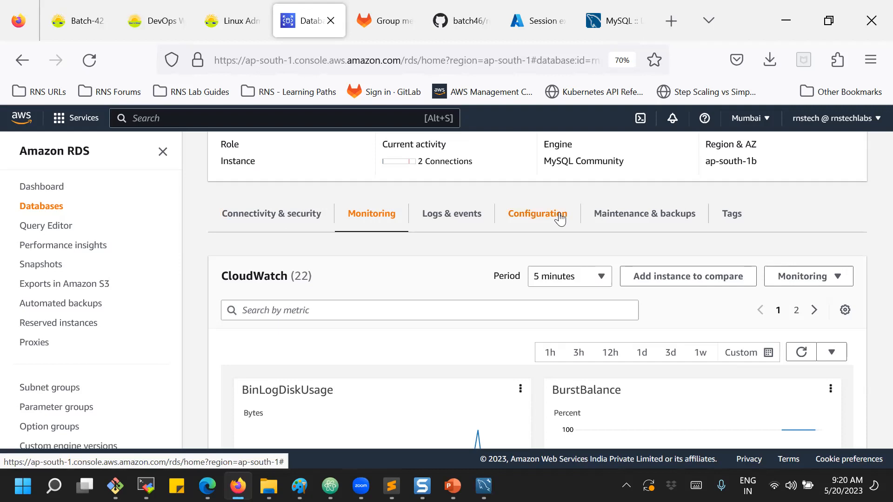
pyautogui.scroll(5, 535, 205)
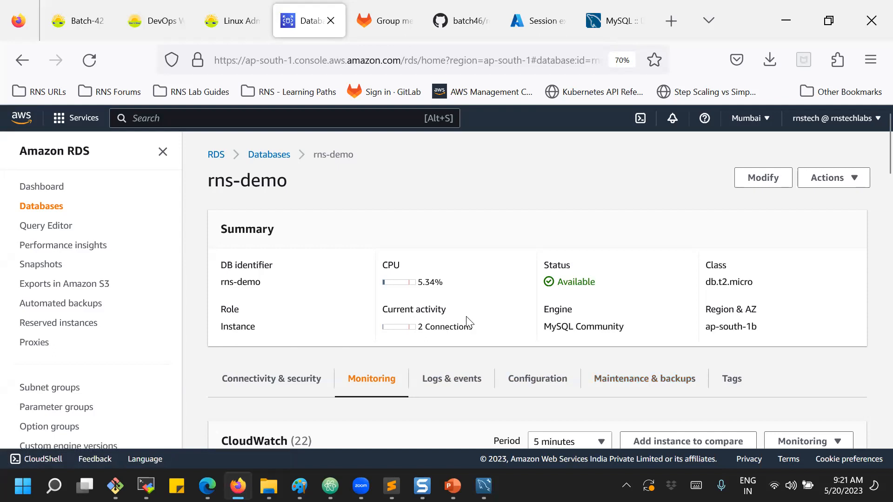
pyautogui.moveTo(473, 328); pyautogui.dragTo(419, 325)
pyautogui.click(433, 340)
pyautogui.scroll(-3, 436, 343)
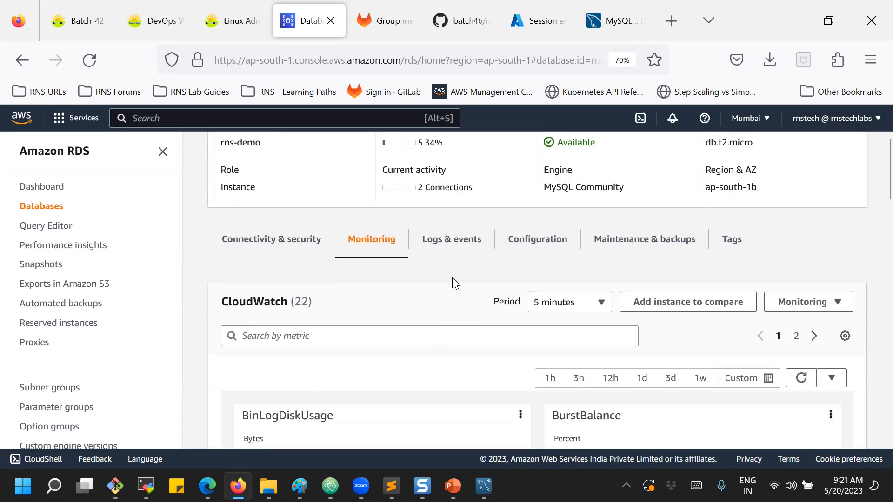
# Review rns-demo's recent restart, creation and backup events under Logs & events, then open Automated backups.
pyautogui.click(435, 242)
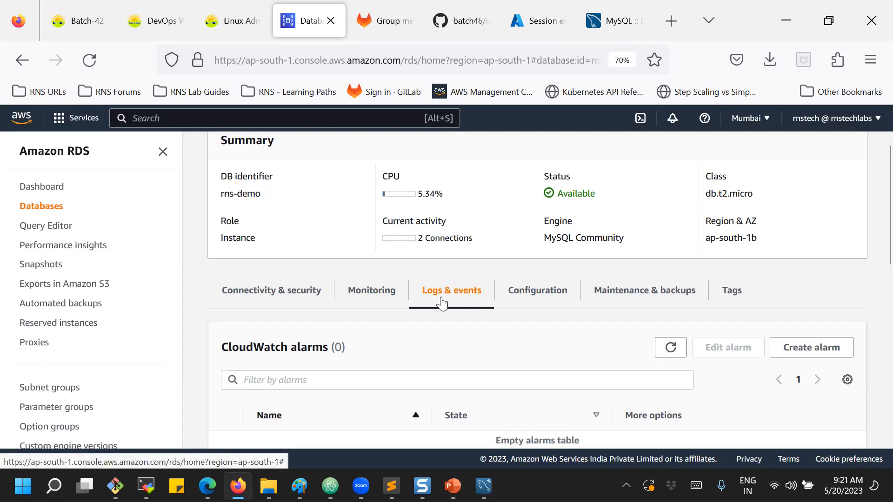
pyautogui.scroll(-5, 442, 304)
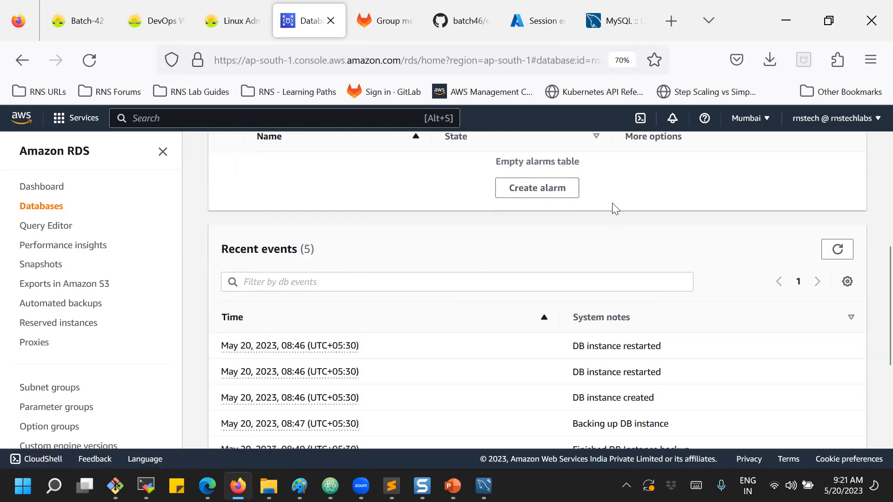
pyautogui.scroll(-1, 612, 205)
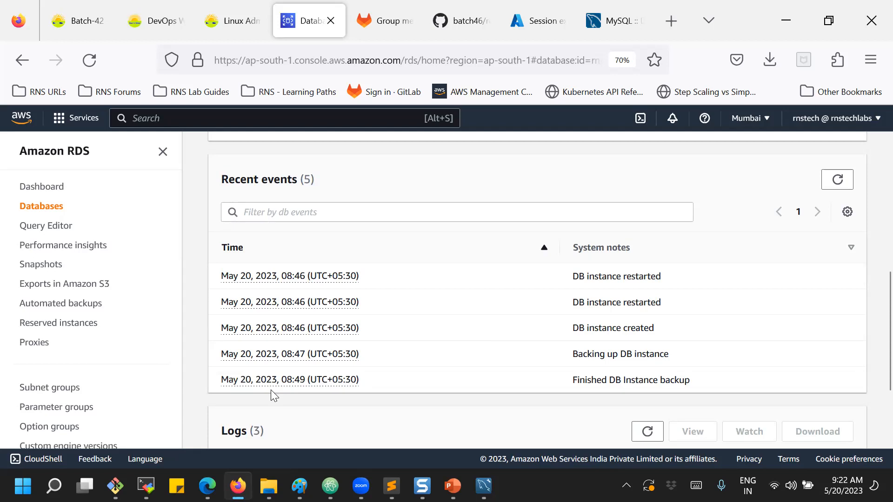
pyautogui.moveTo(579, 278); pyautogui.dragTo(655, 279)
pyautogui.moveTo(602, 303); pyautogui.dragTo(647, 304)
pyautogui.moveTo(589, 328); pyautogui.dragTo(649, 330)
pyautogui.moveTo(589, 355); pyautogui.dragTo(648, 354)
pyautogui.click(55, 307)
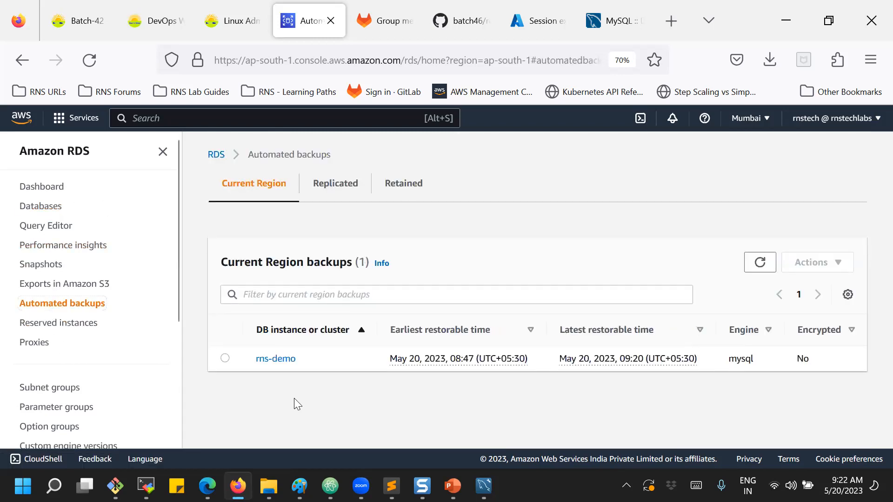
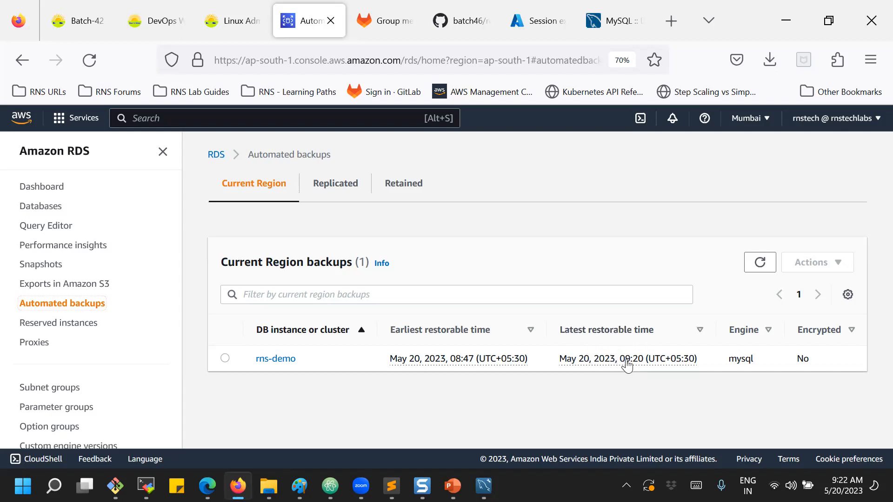
# Select the rns-demo automated backup, look over its actions, and briefly visit the Snapshots page.
pyautogui.click(225, 359)
pyautogui.click(800, 269)
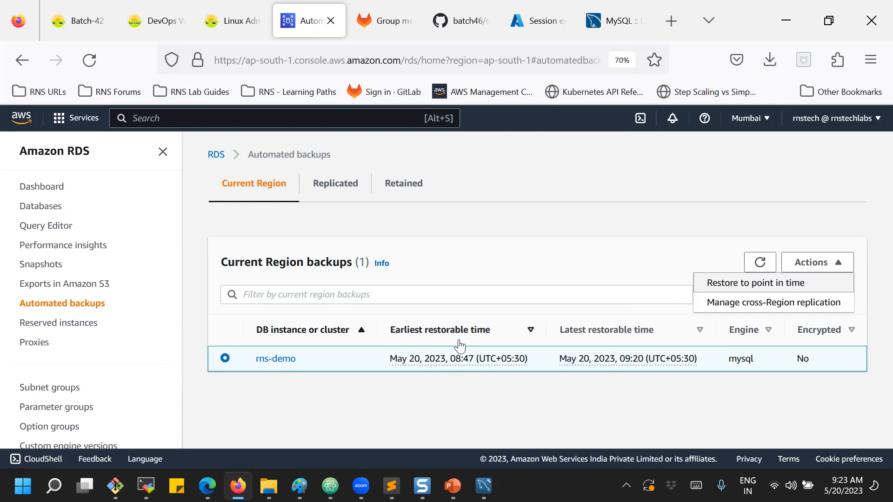
pyautogui.click(508, 253)
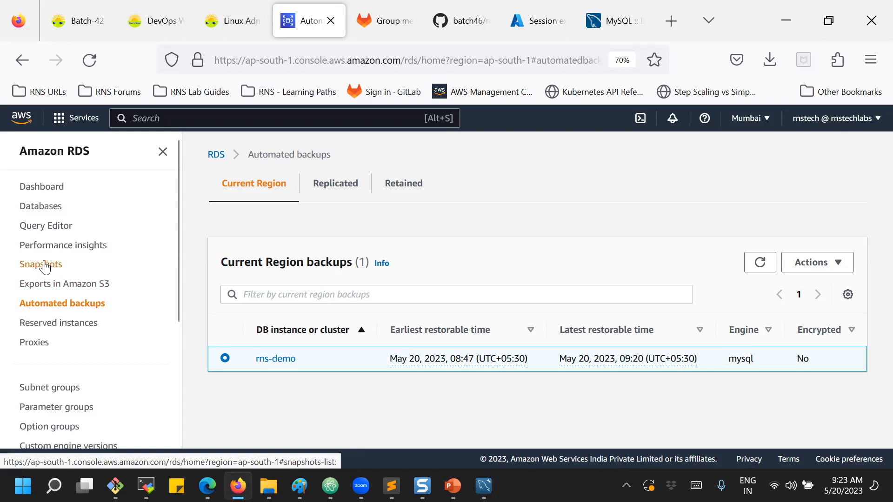
pyautogui.click(28, 265)
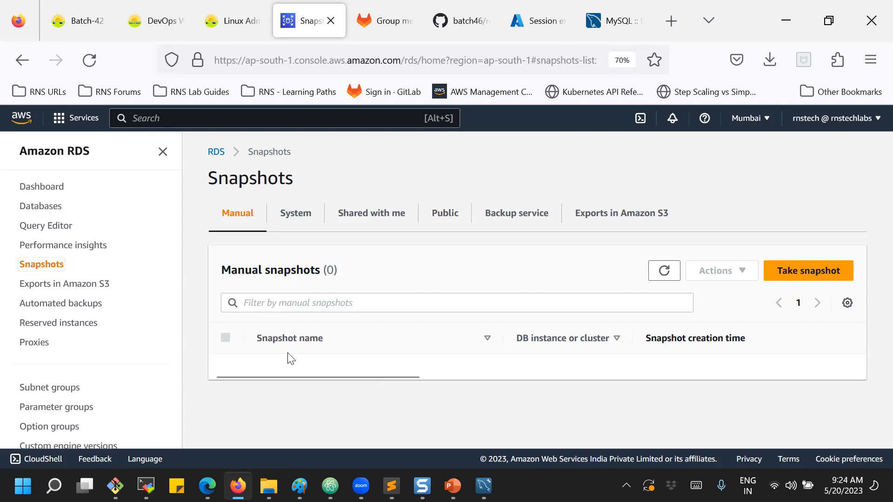
pyautogui.click(56, 304)
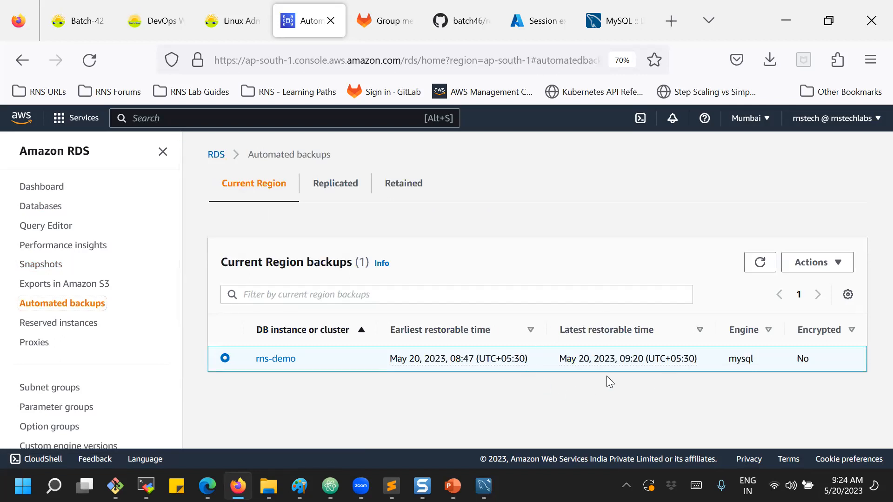
# Start a point-in-time restore of rns-demo, review the form, and cancel it.
pyautogui.click(799, 263)
pyautogui.click(753, 263)
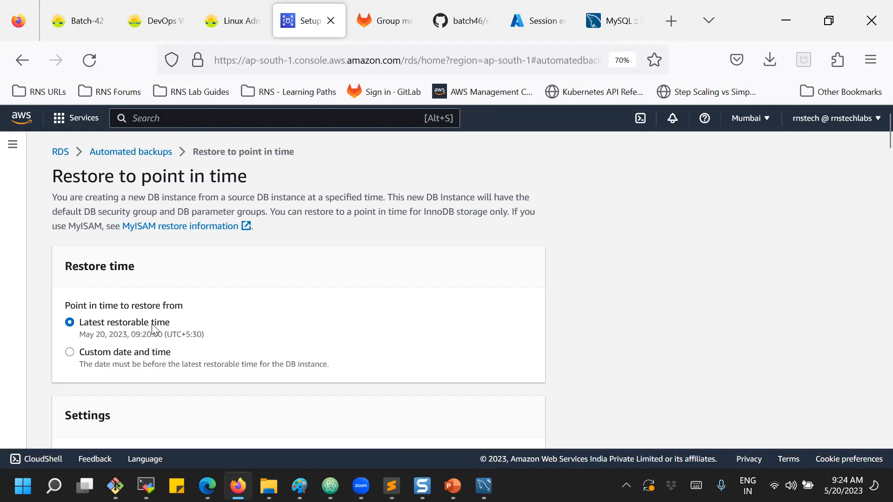
pyautogui.scroll(-6, 139, 281)
pyautogui.scroll(-15, 142, 296)
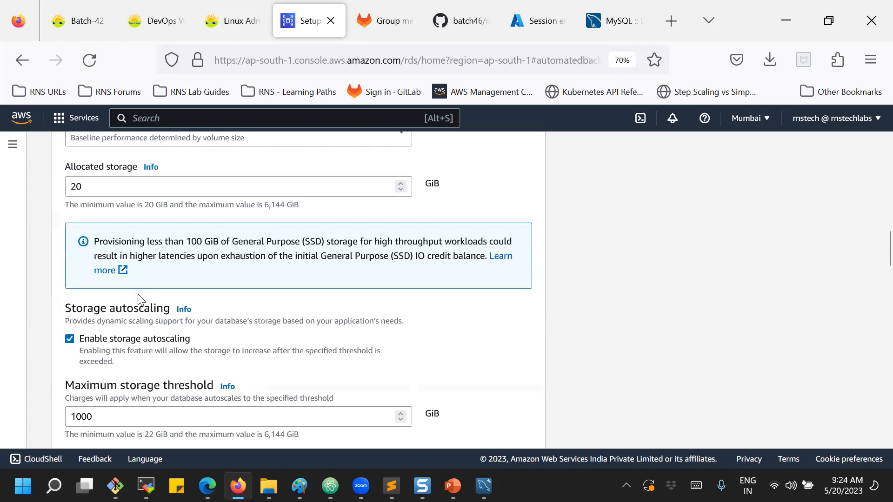
pyautogui.scroll(-4, 137, 295)
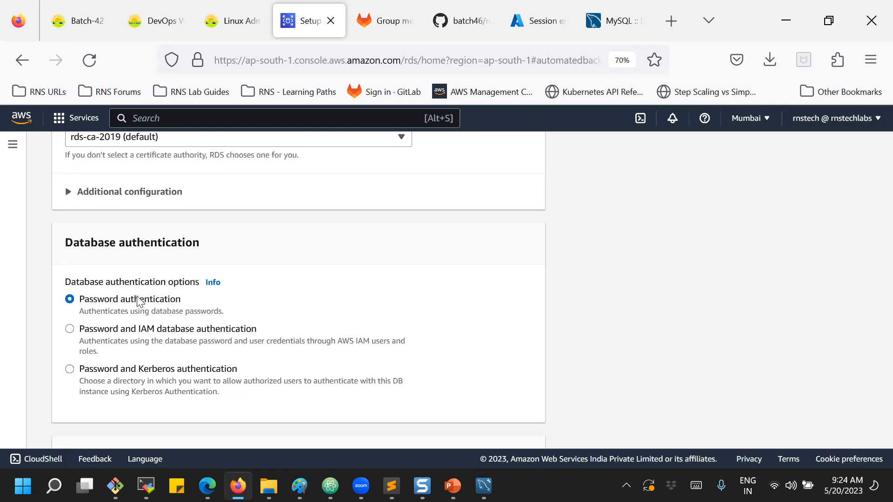
pyautogui.scroll(-20, 139, 301)
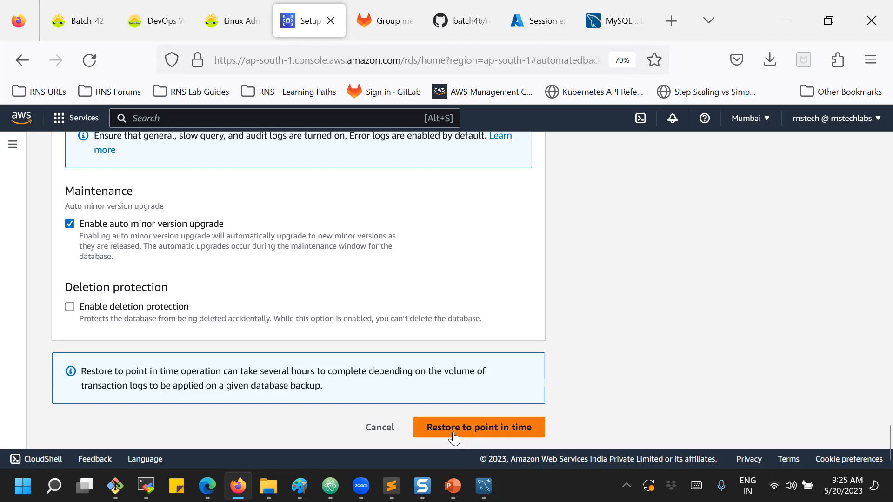
pyautogui.click(378, 427)
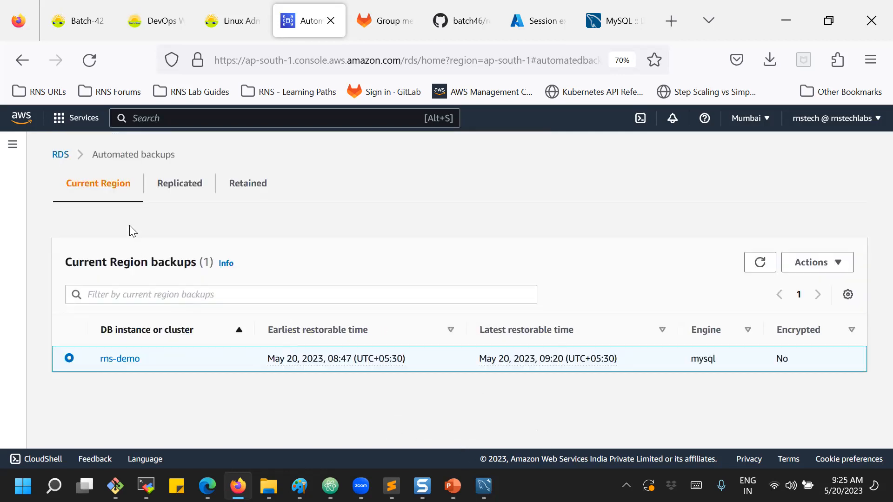
# Open the rns-demo database from the Databases list and show its Logs & events.
pyautogui.click(12, 144)
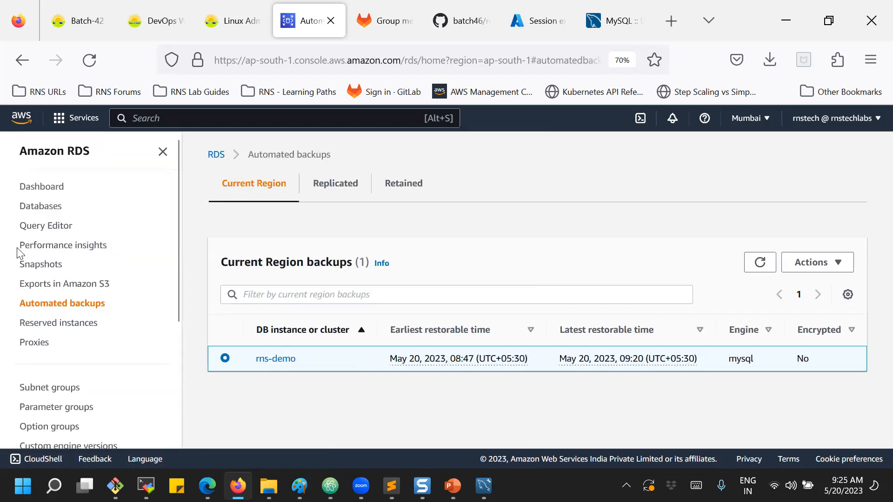
pyautogui.click(44, 206)
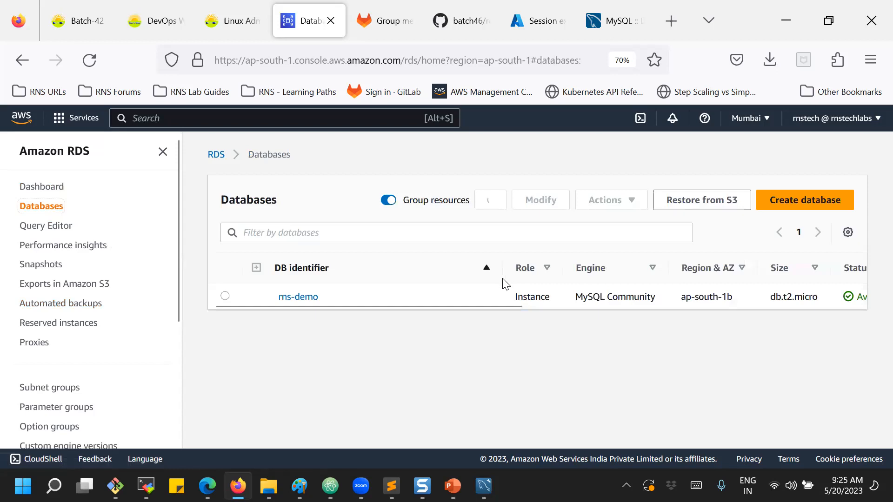
pyautogui.click(291, 299)
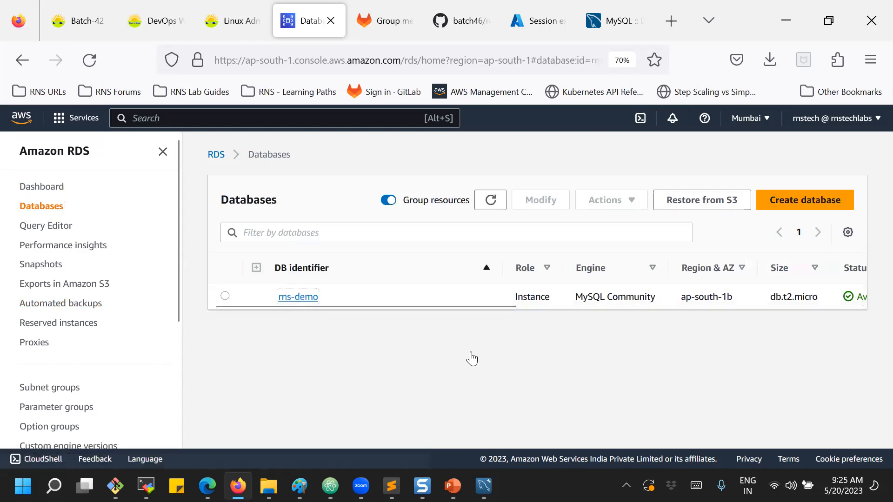
pyautogui.scroll(-3, 493, 339)
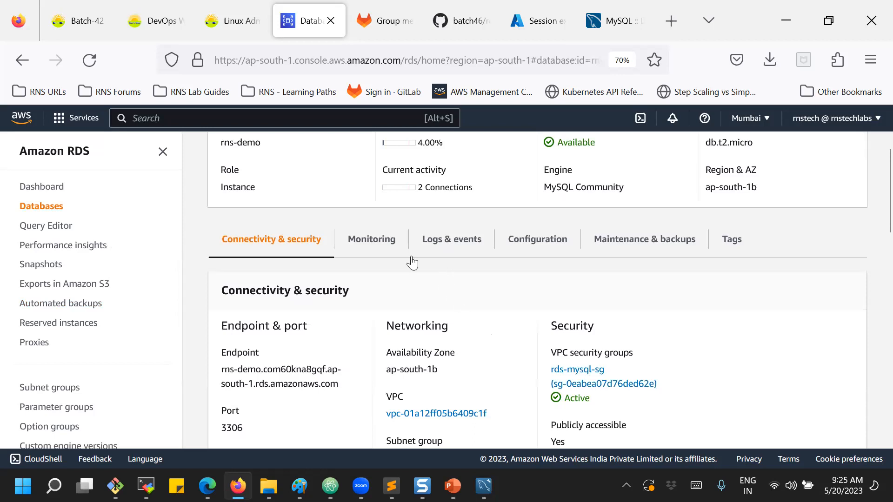
pyautogui.click(459, 249)
# Highlight the Backing up and Finished DB Instance backup events, then scroll to the three log files.
pyautogui.scroll(-5, 460, 248)
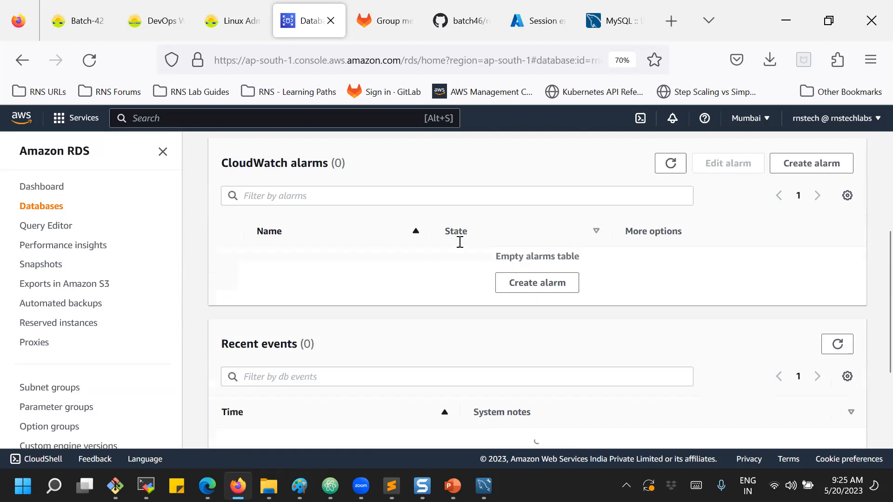
pyautogui.scroll(-3, 459, 248)
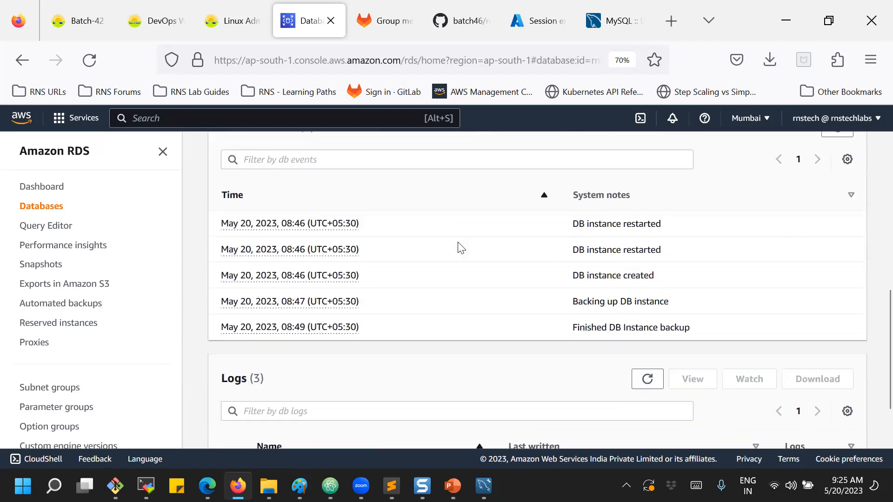
pyautogui.moveTo(581, 284); pyautogui.dragTo(655, 285)
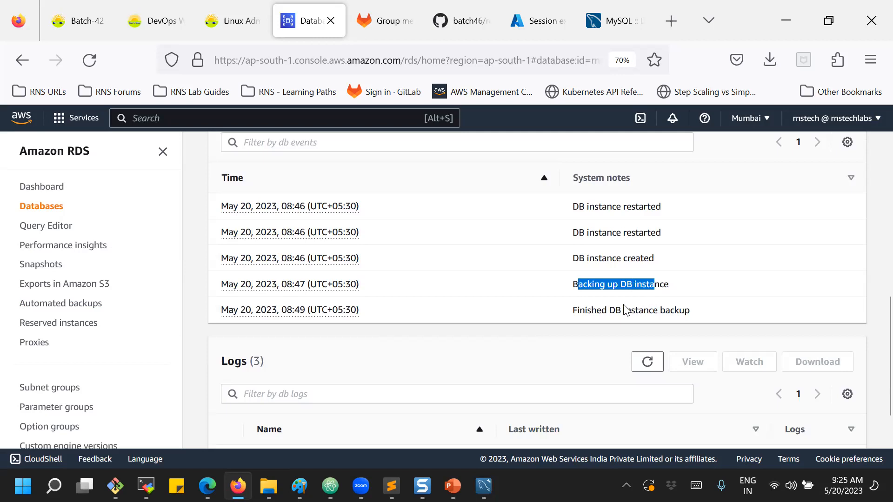
pyautogui.moveTo(585, 310); pyautogui.dragTo(662, 310)
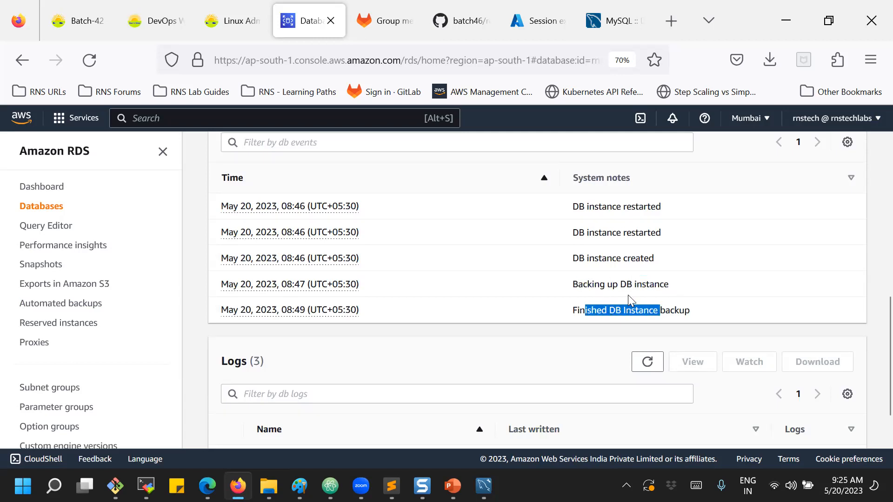
pyautogui.scroll(-3, 628, 295)
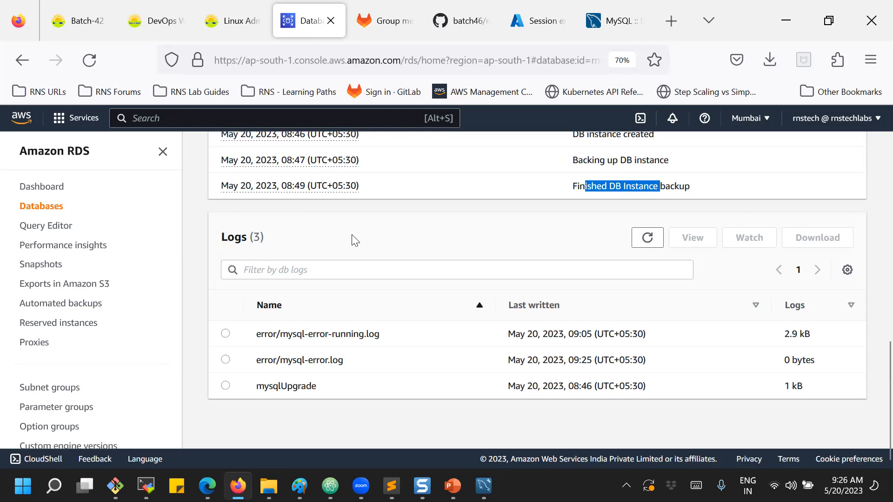
pyautogui.scroll(10, 352, 239)
pyautogui.scroll(2, 352, 239)
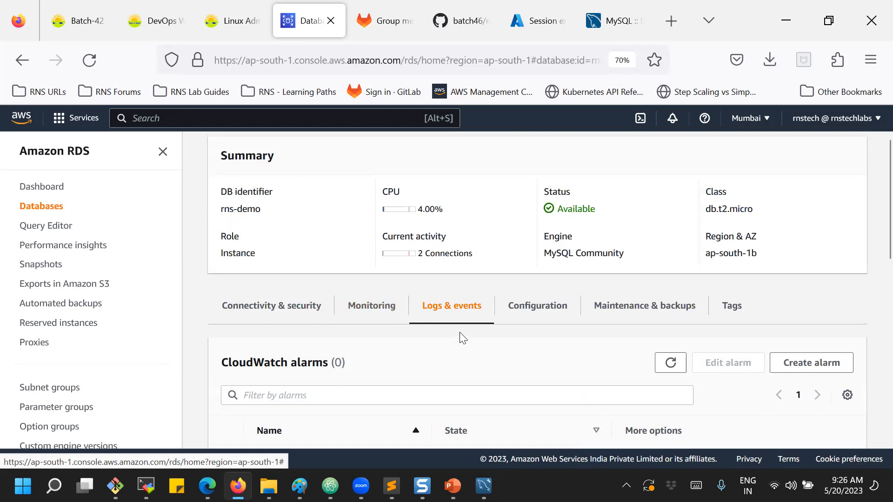
pyautogui.scroll(-8, 461, 339)
pyautogui.scroll(-2, 459, 341)
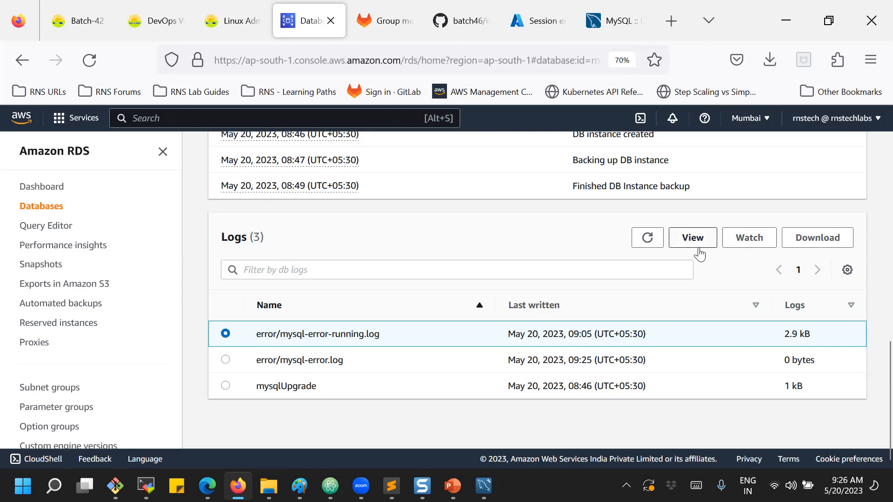
pyautogui.click(749, 238)
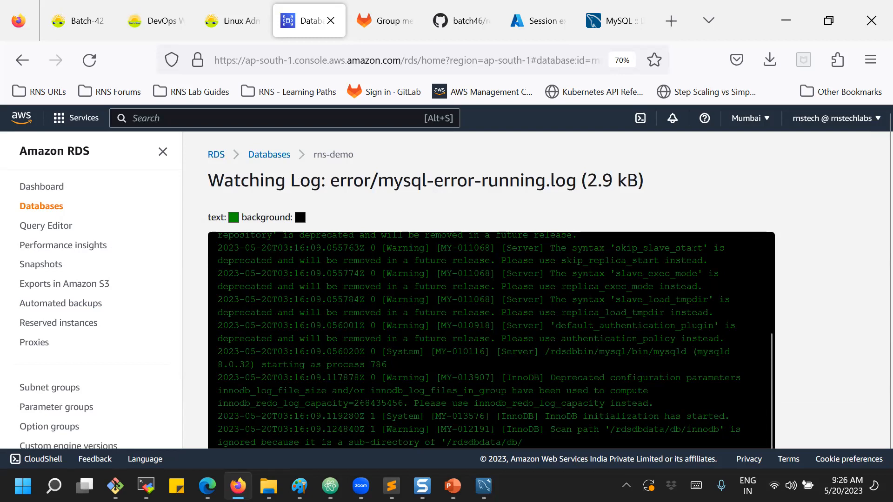
pyautogui.scroll(-2, 830, 249)
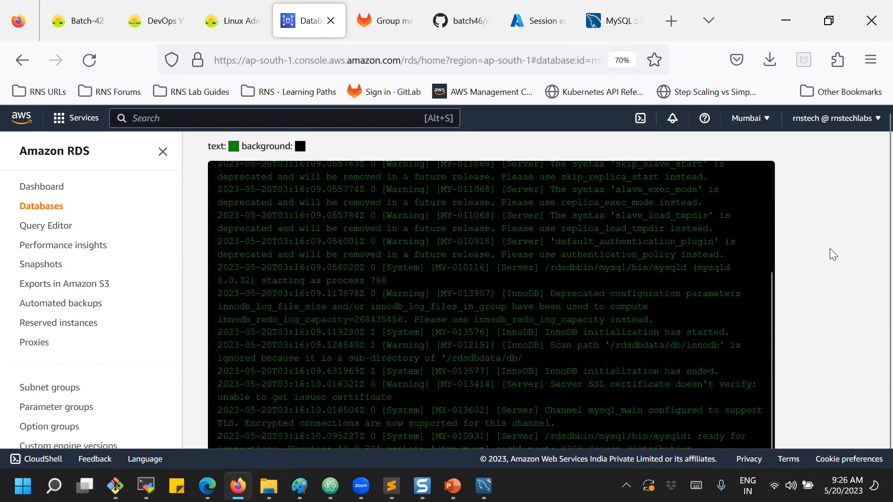
pyautogui.scroll(-2, 830, 250)
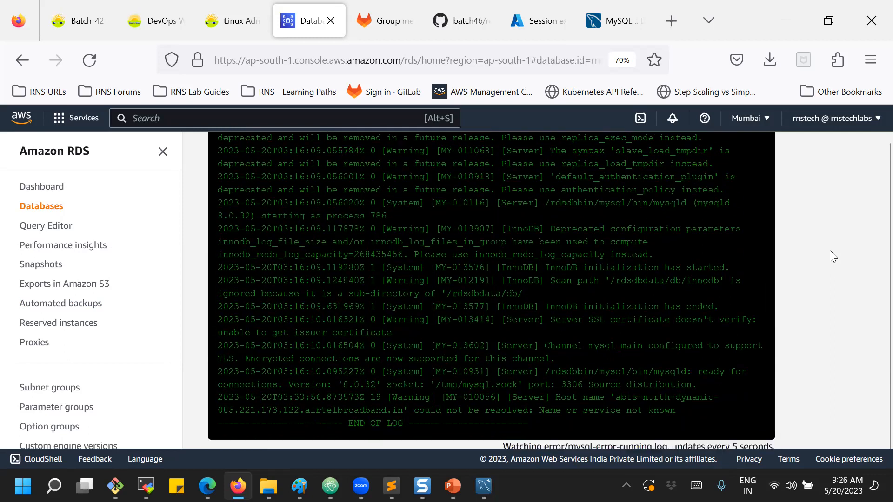
pyautogui.scroll(-1, 830, 251)
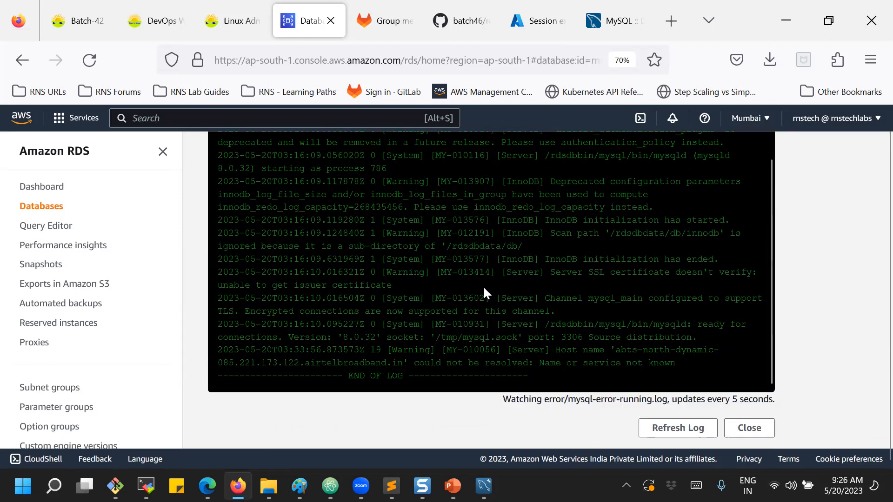
pyautogui.click(665, 429)
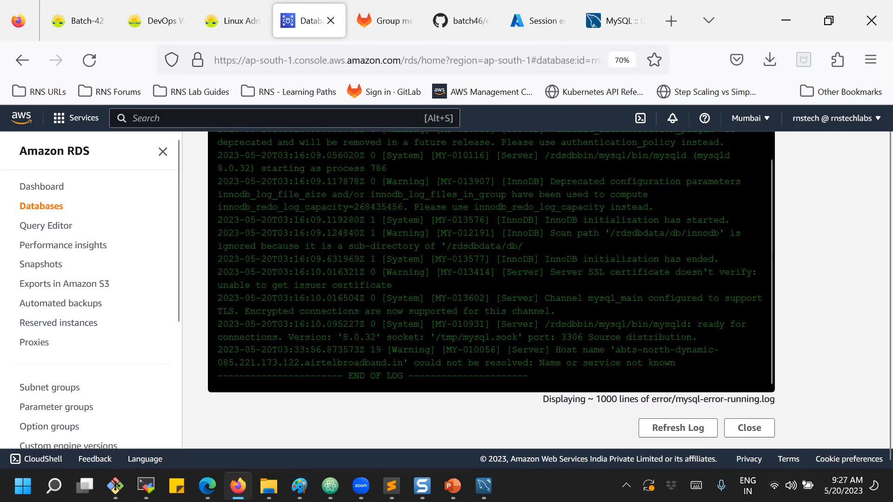
pyautogui.scroll(4, 385, 309)
pyautogui.scroll(-4, 491, 262)
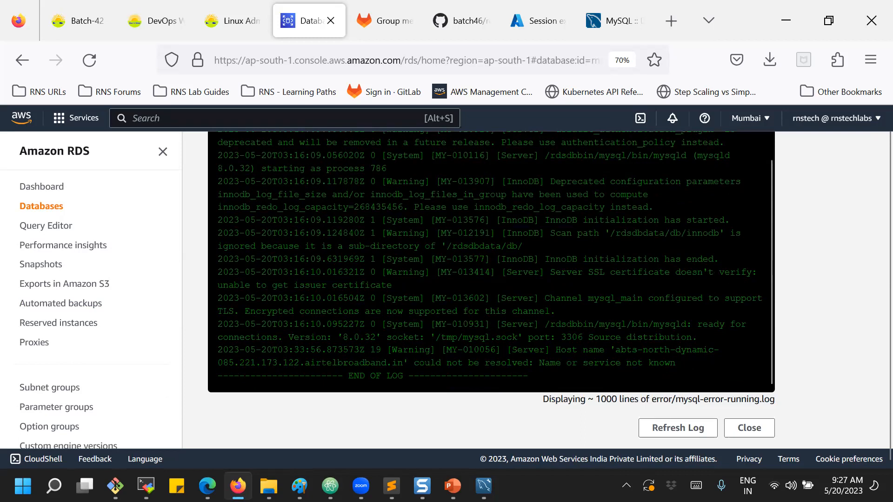
pyautogui.moveTo(653, 399); pyautogui.dragTo(778, 401)
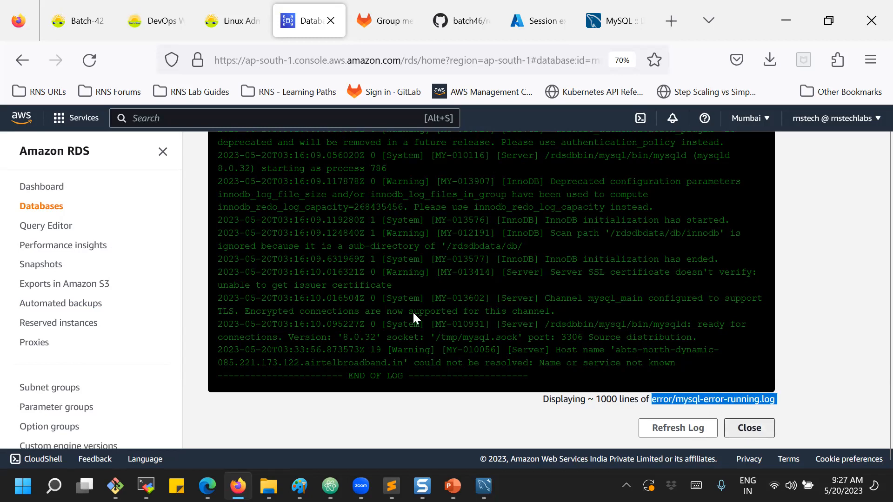
pyautogui.press('Escape')
pyautogui.scroll(-15, 380, 311)
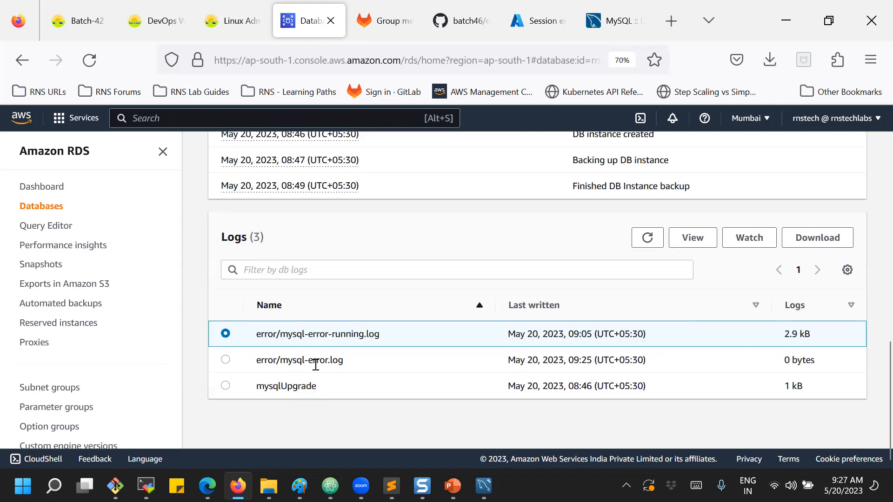
pyautogui.moveTo(783, 359); pyautogui.dragTo(836, 367)
# View the mysqlUpgrade log contents through to the end, then close the log viewer.
pyautogui.click(839, 371)
pyautogui.click(226, 386)
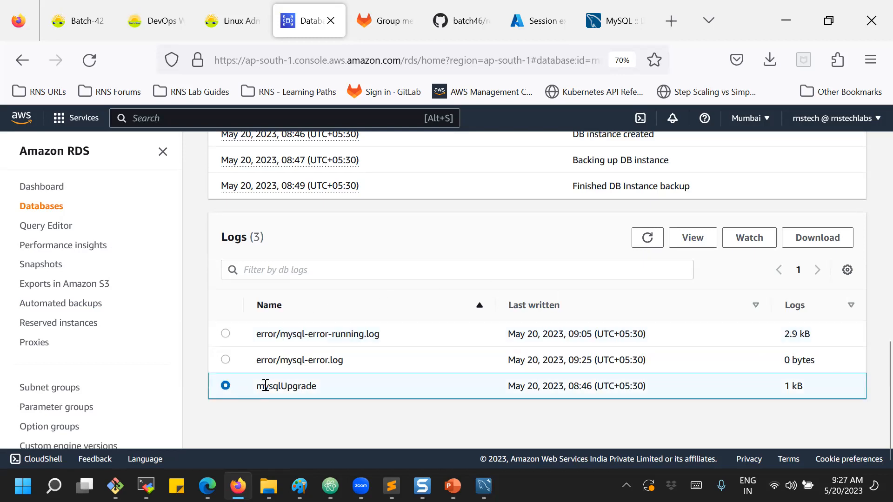
pyautogui.click(743, 238)
pyautogui.scroll(-2, 465, 316)
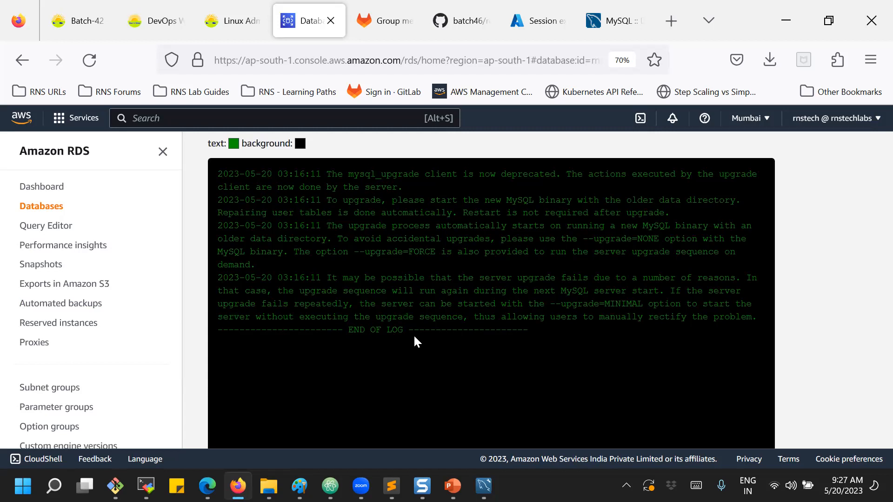
pyautogui.scroll(2, 414, 337)
pyautogui.scroll(-2, 413, 337)
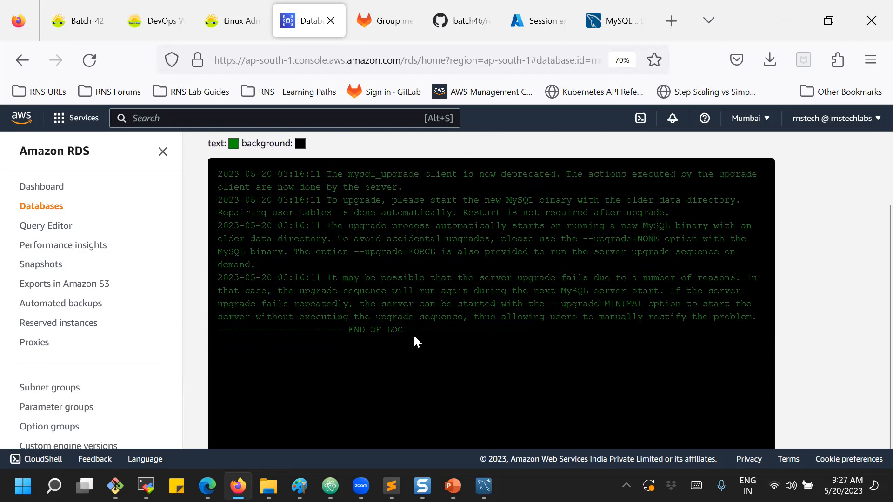
pyautogui.scroll(-3, 415, 365)
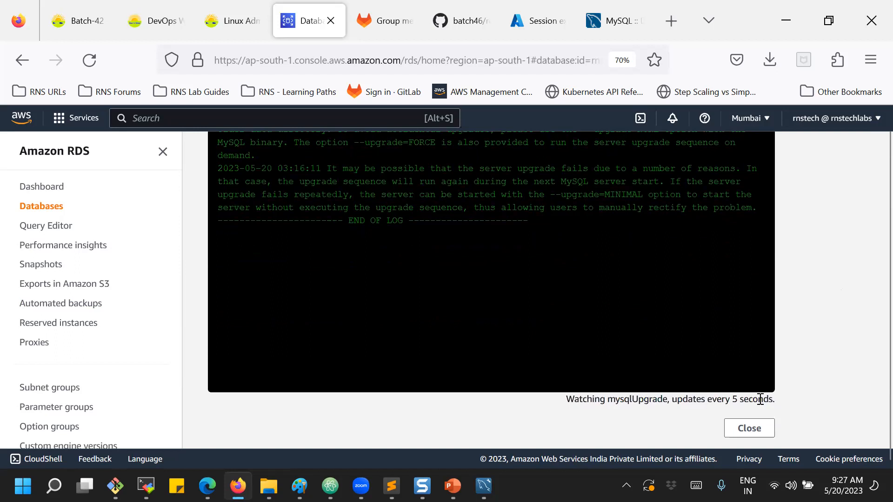
pyautogui.click(748, 438)
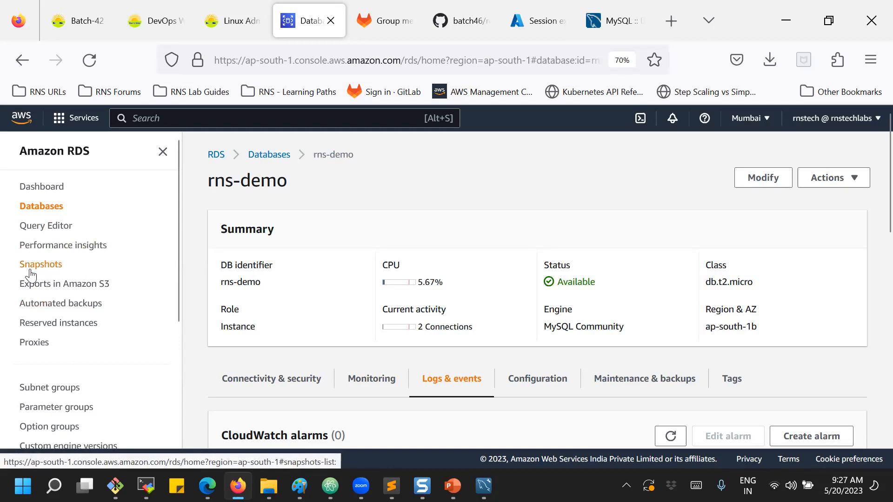
# Select the rns-demo automated backup and show its available actions.
pyautogui.click(76, 304)
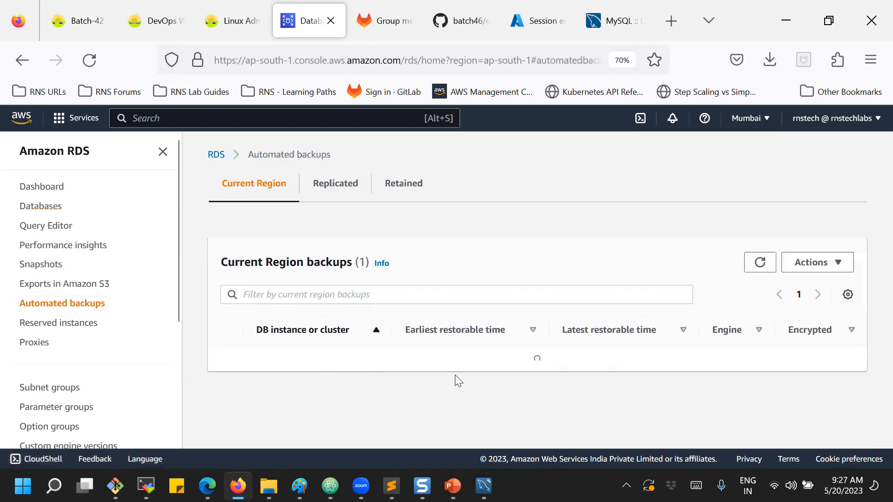
pyautogui.click(342, 357)
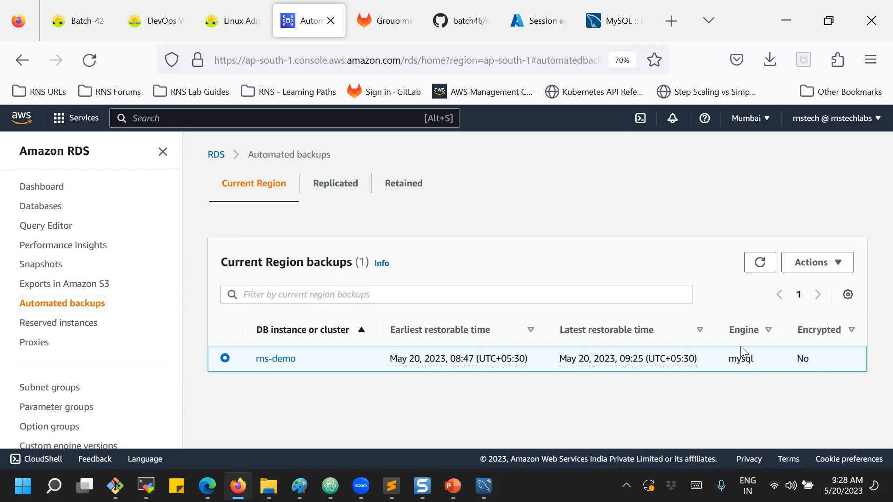
pyautogui.click(851, 263)
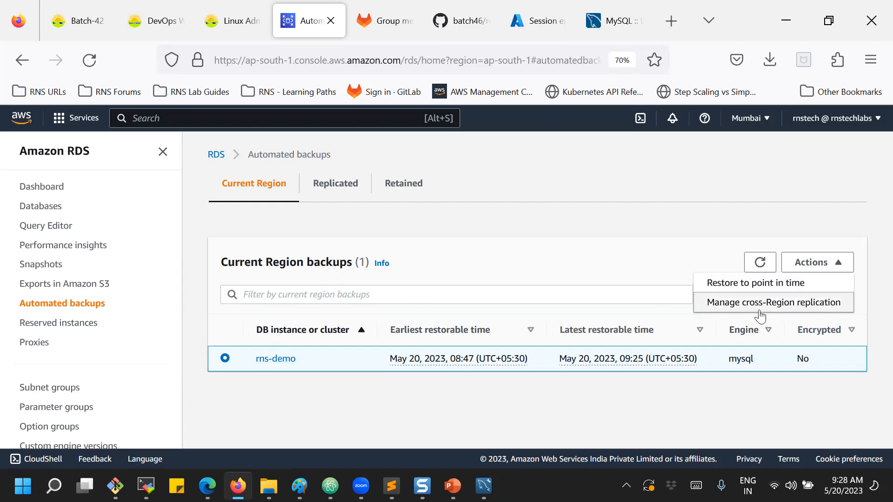
pyautogui.click(786, 303)
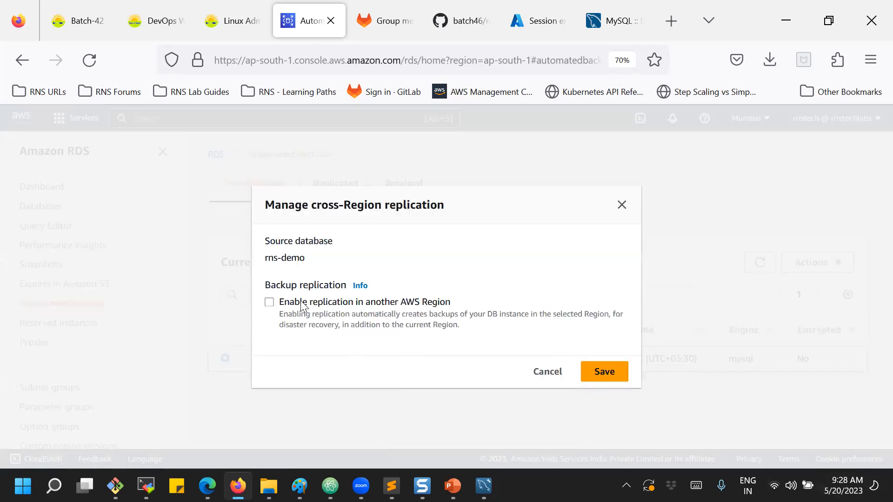
pyautogui.click(269, 304)
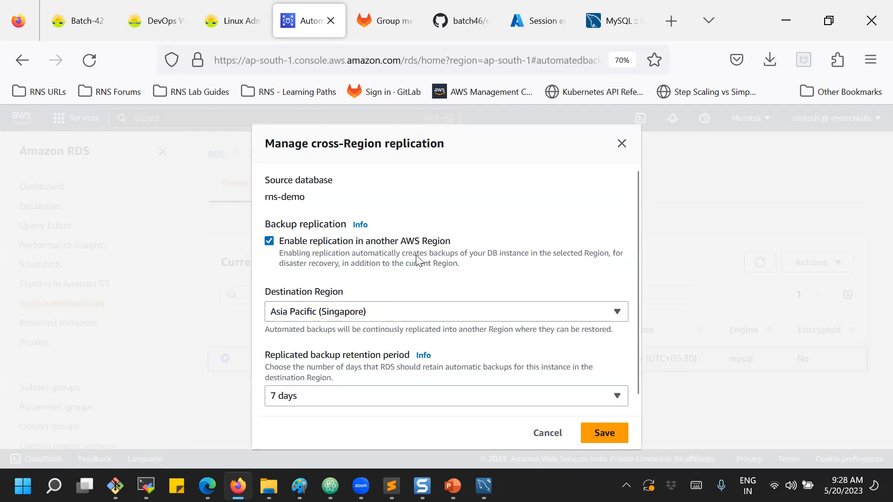
pyautogui.click(320, 317)
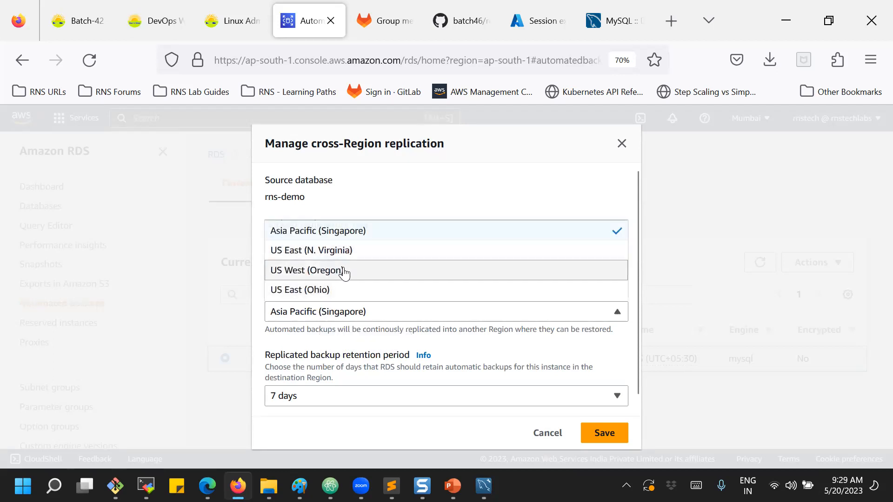
pyautogui.scroll(-1, 335, 296)
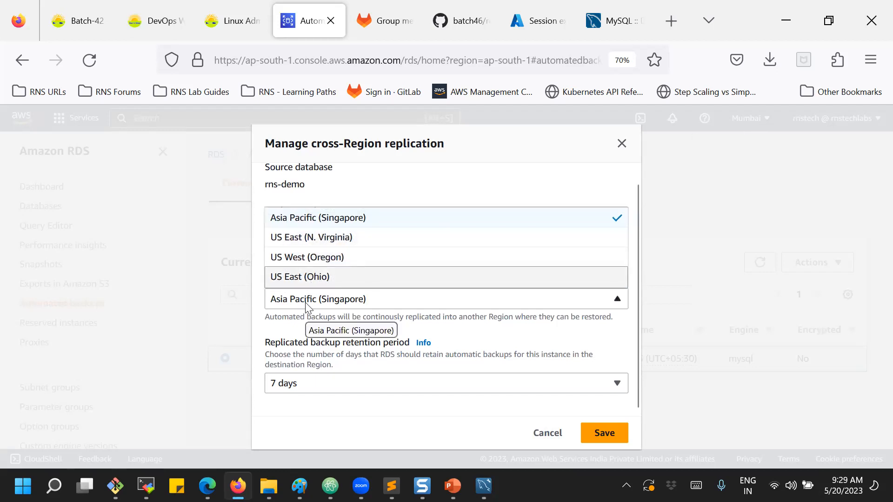
pyautogui.click(313, 336)
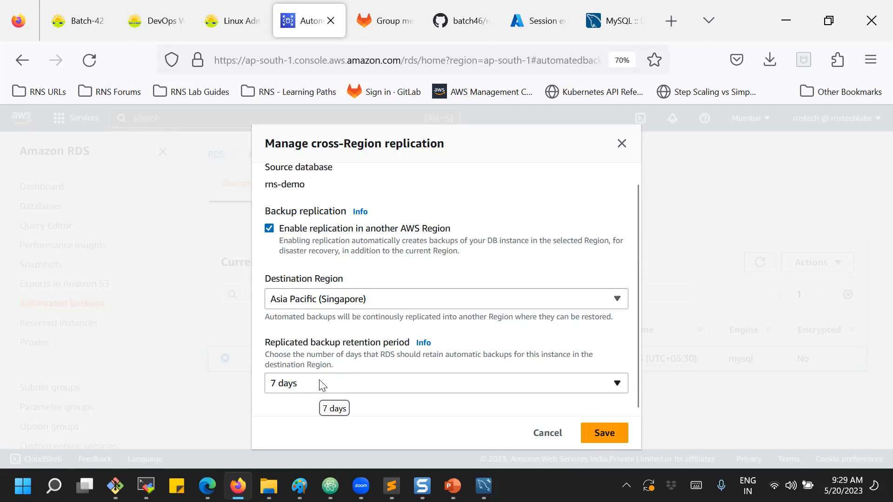
pyautogui.click(547, 432)
pyautogui.click(816, 268)
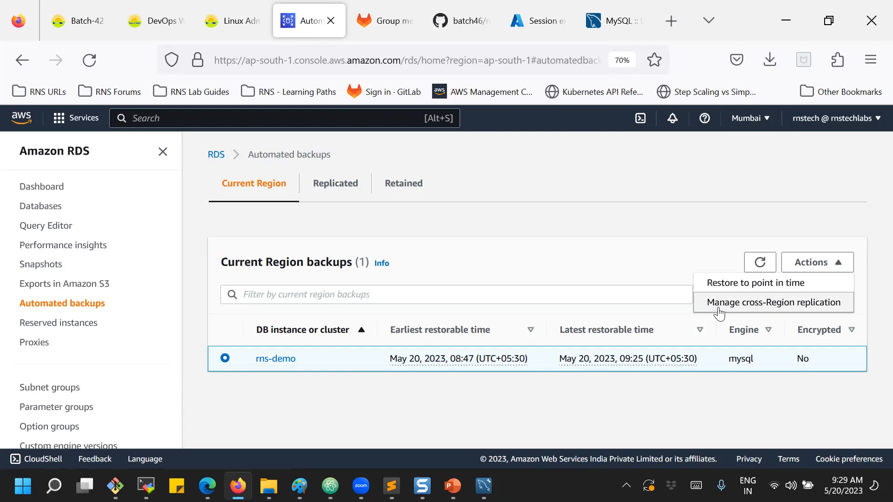
pyautogui.click(570, 244)
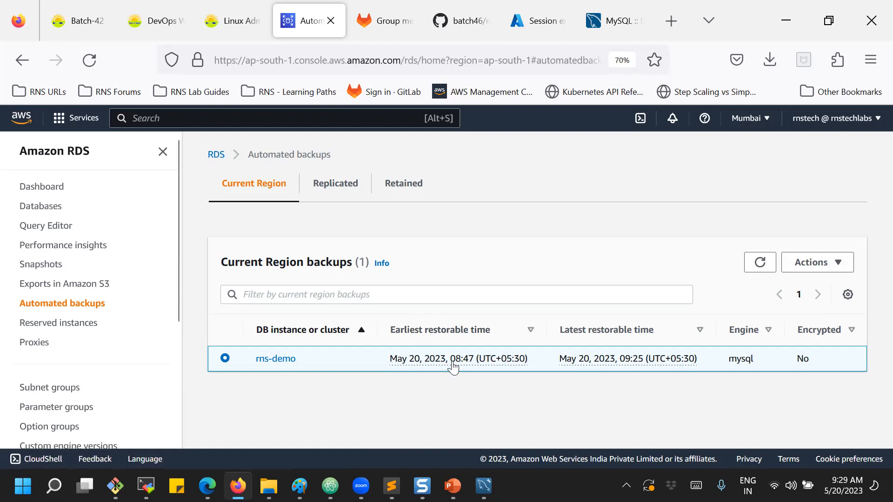
# Start a new manual DB snapshot from the Snapshots page.
pyautogui.click(49, 267)
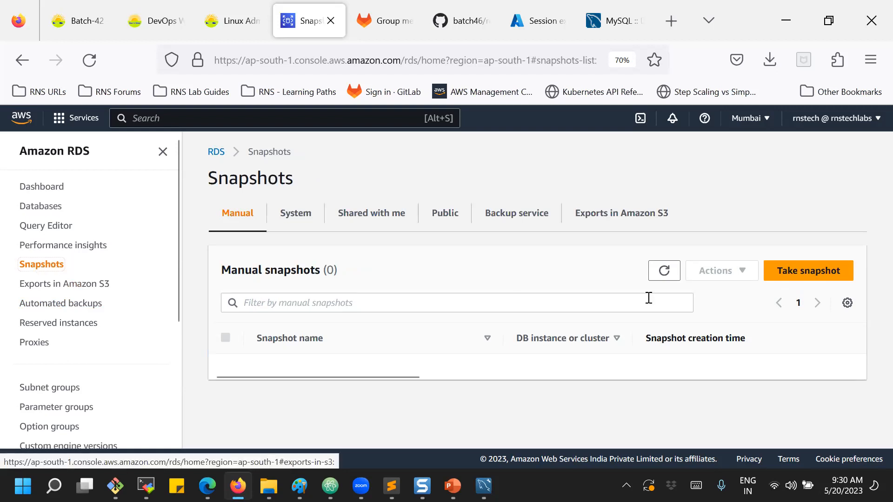
pyautogui.click(796, 272)
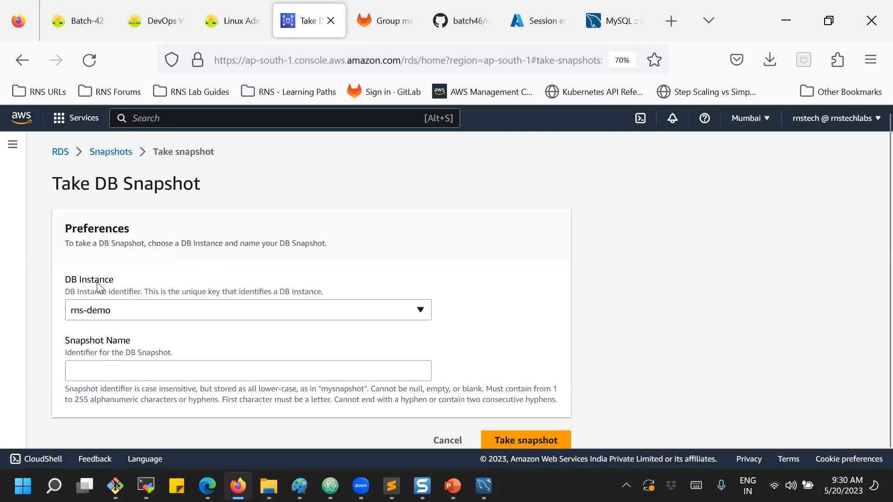
# Take a manual snapshot of rns-demo named rds-demo-snapshot-20052023.
pyautogui.click(103, 311)
pyautogui.click(104, 311)
pyautogui.click(88, 366)
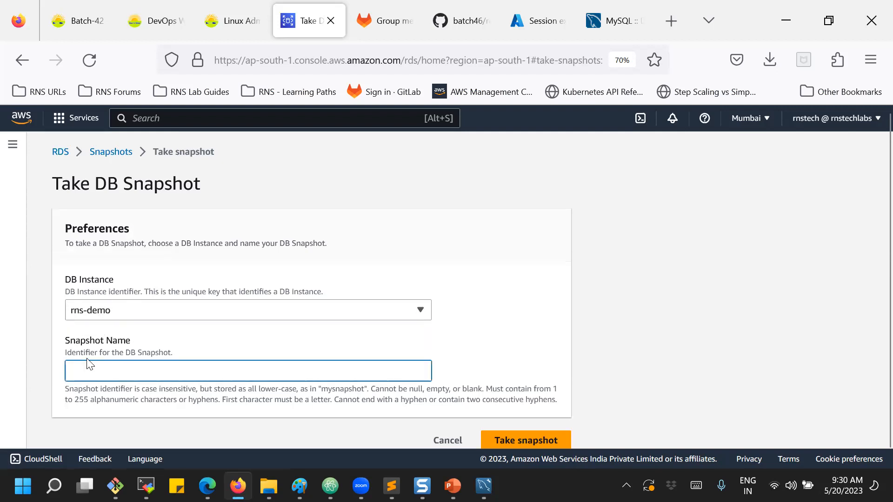
pyautogui.write('rds')
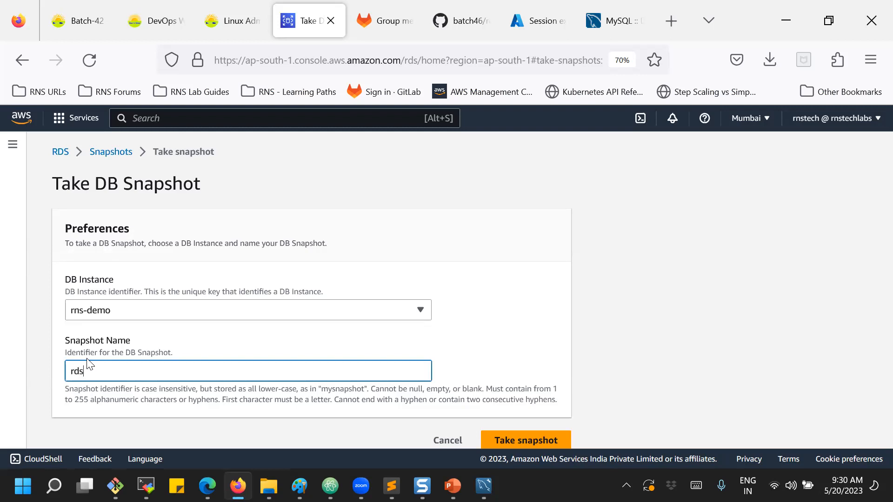
pyautogui.write('-demo-snapshot-20052023')
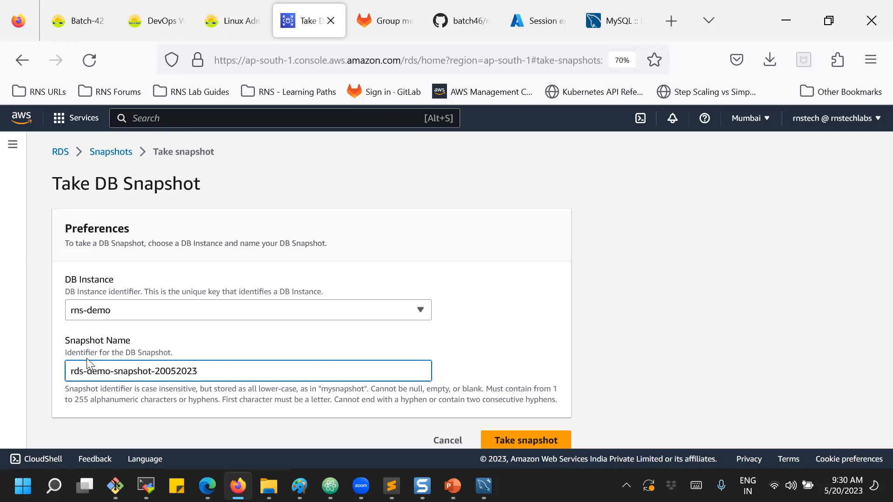
pyautogui.scroll(-1, 367, 364)
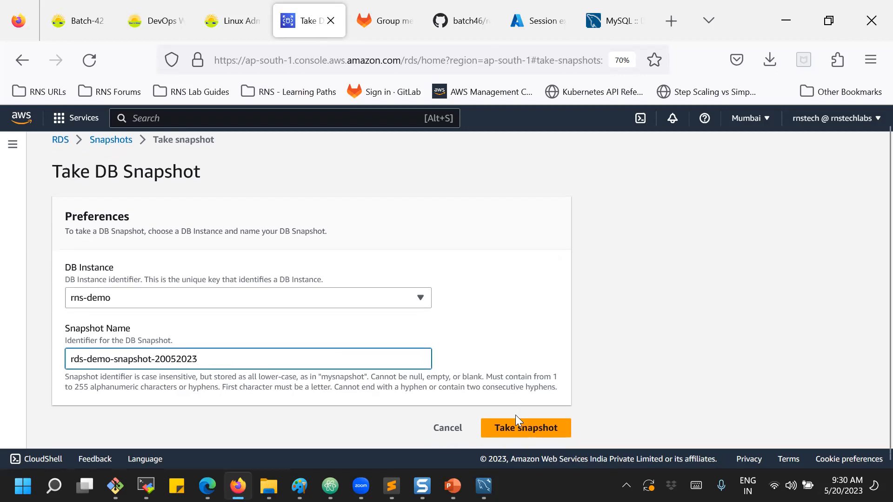
pyautogui.click(509, 427)
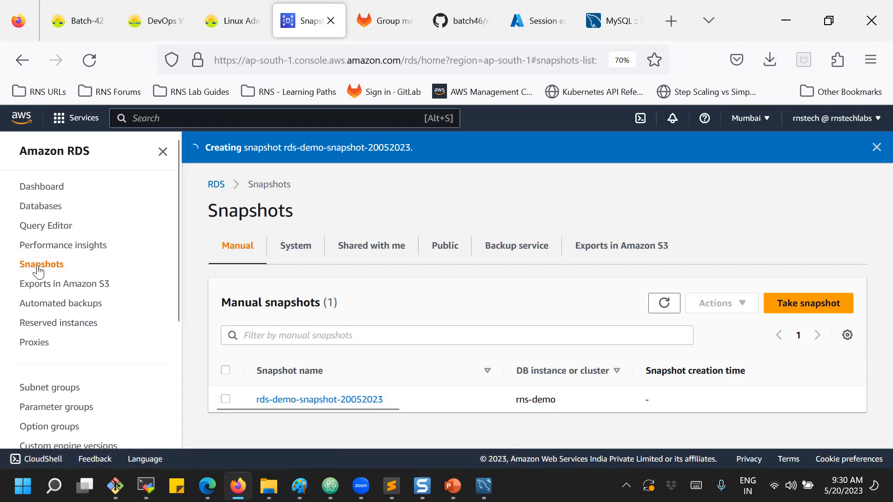
pyautogui.click(39, 305)
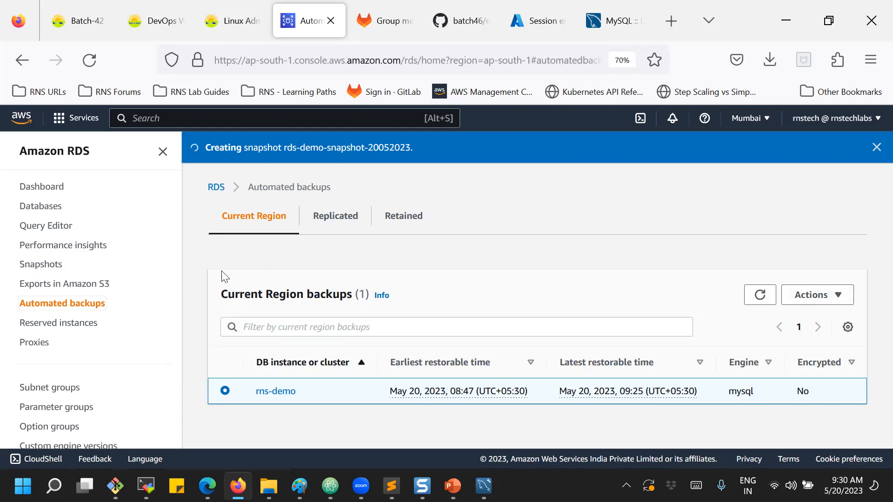
pyautogui.click(52, 266)
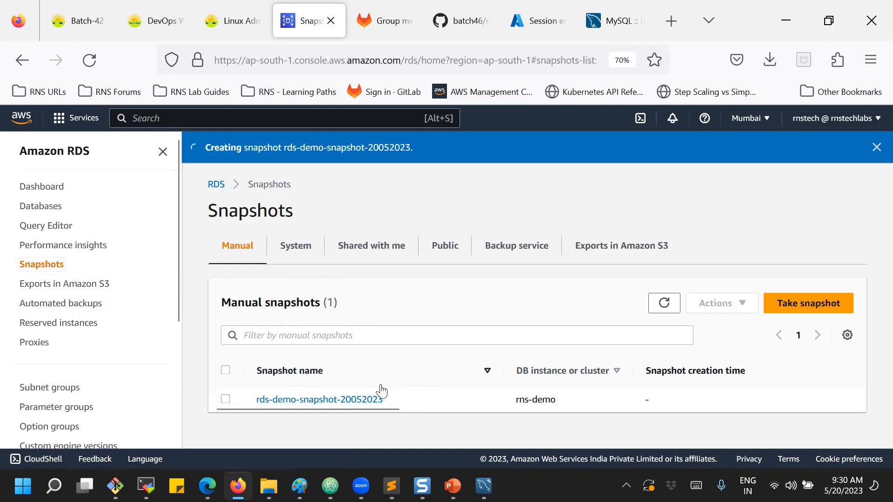
pyautogui.click(226, 399)
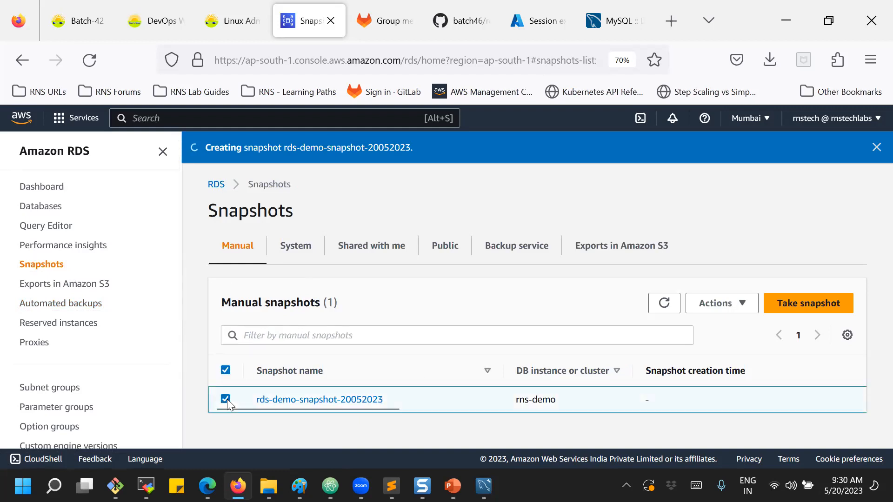
pyautogui.click(742, 310)
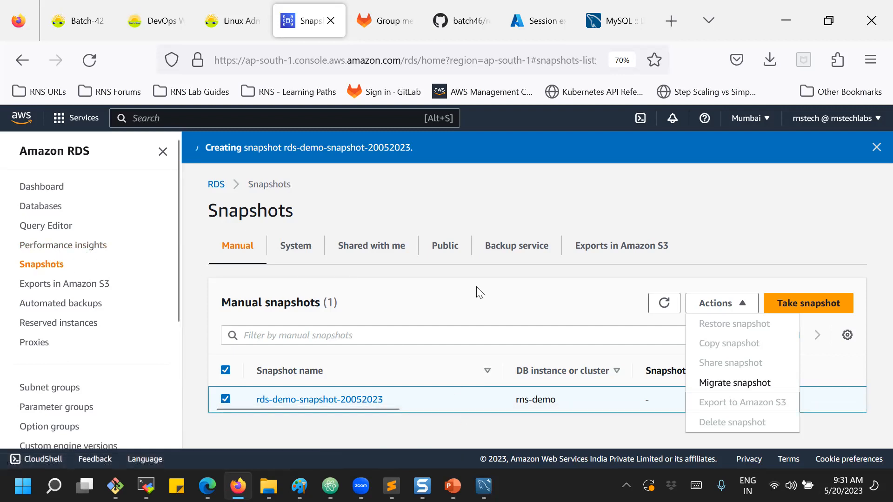
pyautogui.click(665, 304)
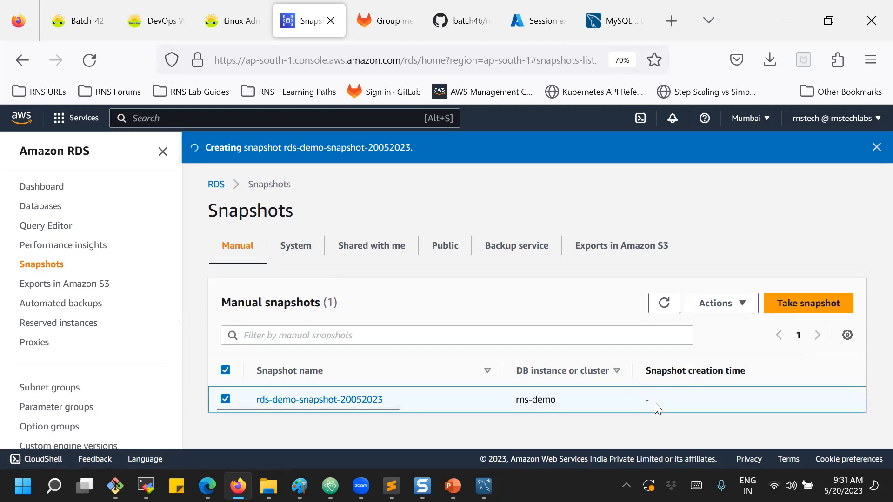
pyautogui.click(717, 307)
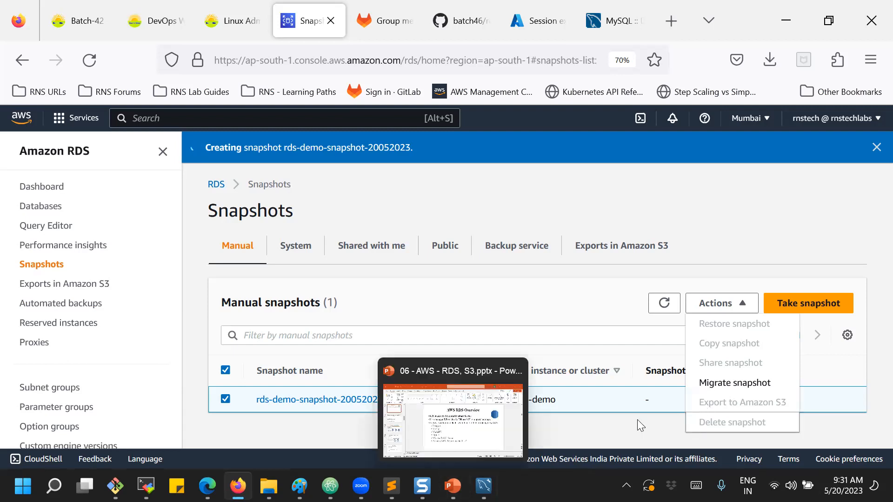
pyautogui.click(544, 291)
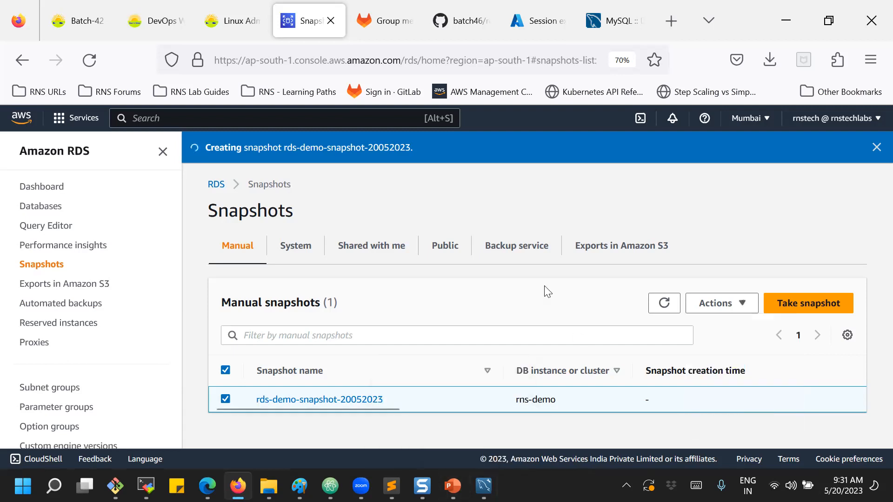
# Refresh the Manual snapshots list and show the actions for rds-demo-snapshot-20052023.
pyautogui.click(49, 207)
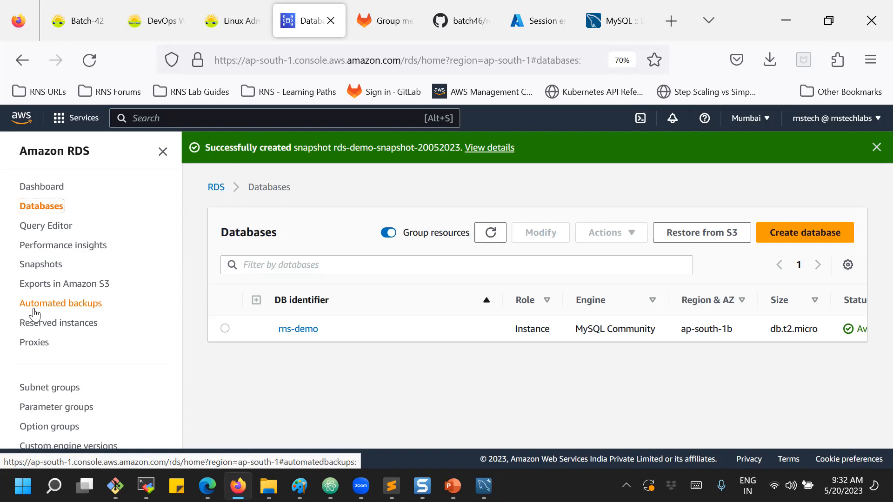
pyautogui.click(47, 266)
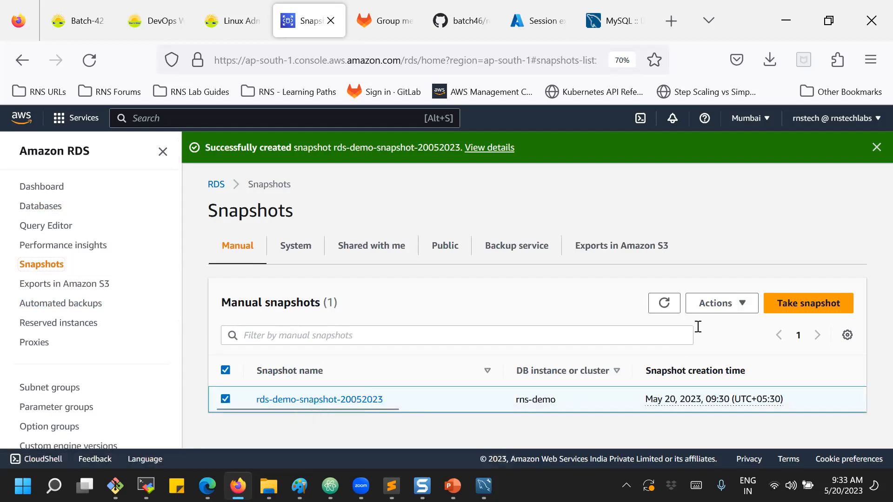
pyautogui.click(718, 303)
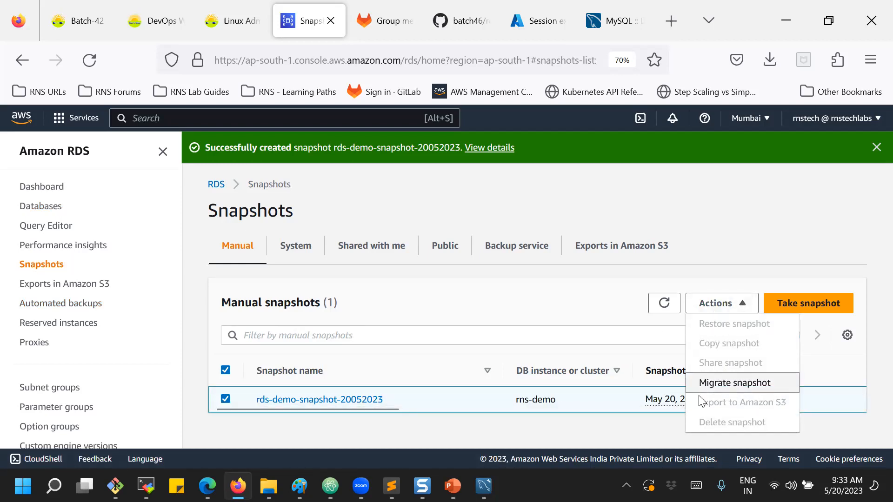
pyautogui.click(658, 311)
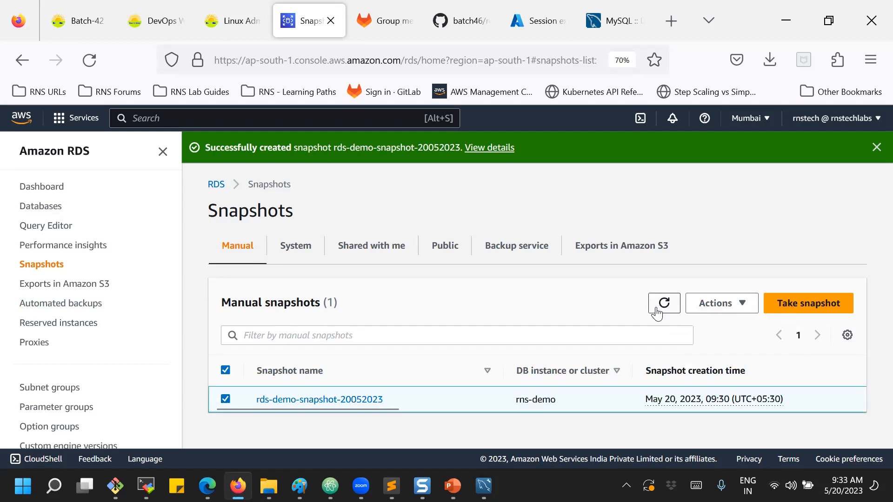
pyautogui.click(714, 303)
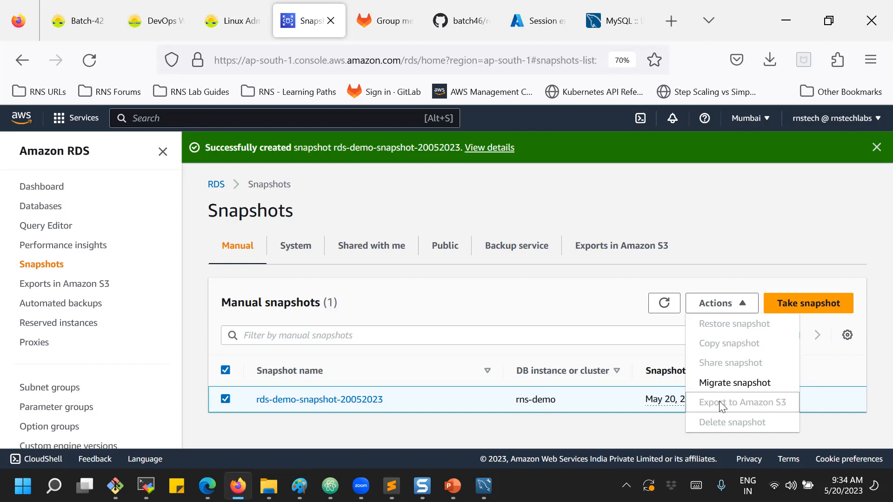
# Dismiss the snapshot actions list.
pyautogui.click(729, 242)
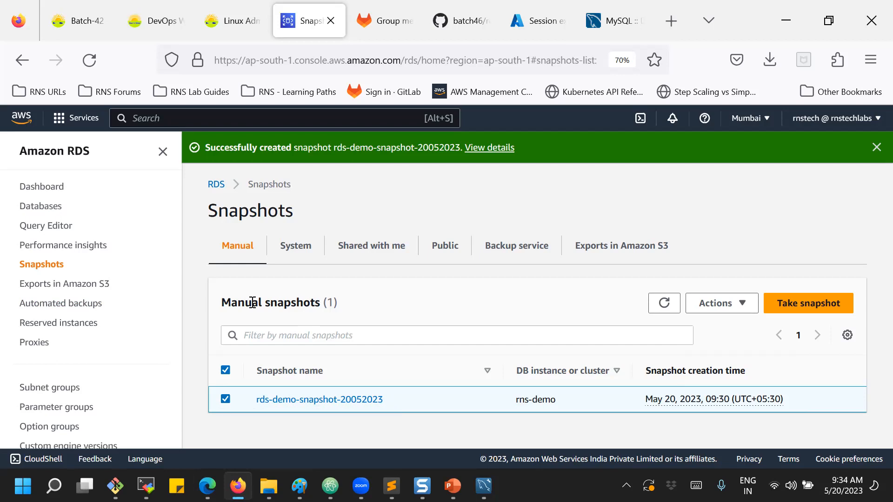
pyautogui.click(35, 206)
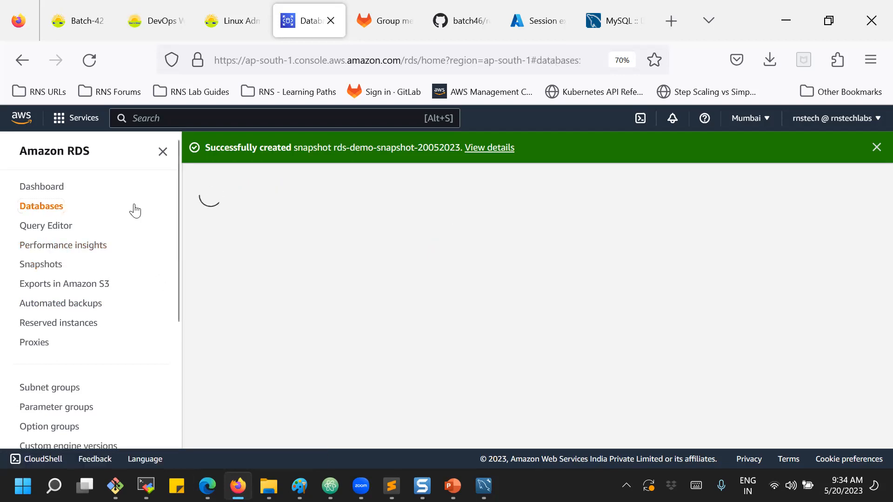
pyautogui.click(688, 235)
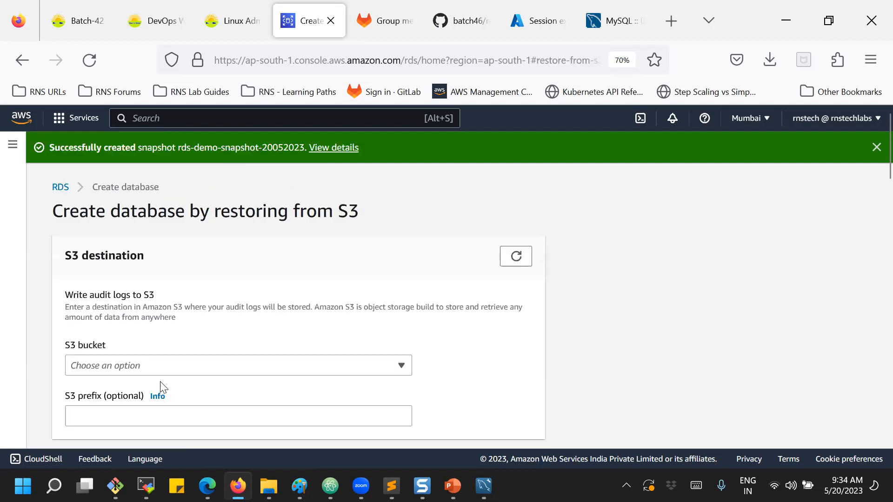
pyautogui.scroll(-3, 160, 378)
pyautogui.scroll(-2, 163, 380)
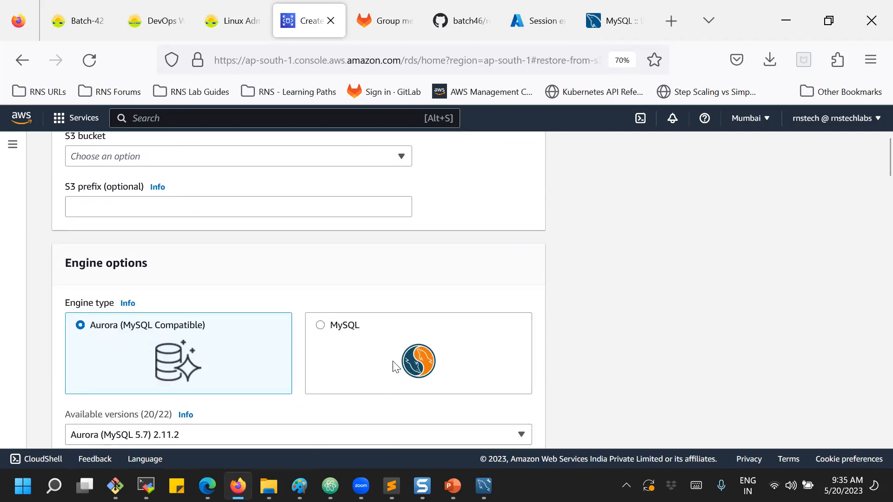
pyautogui.scroll(2, 386, 358)
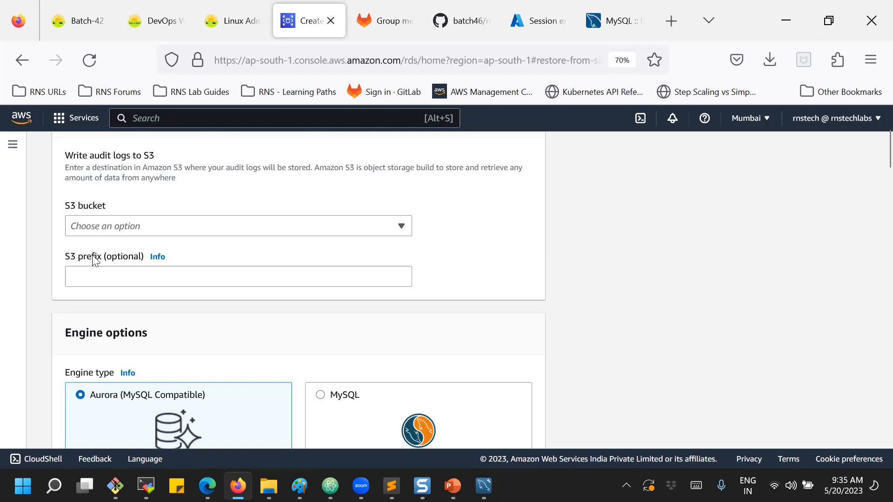
pyautogui.scroll(-10, 96, 261)
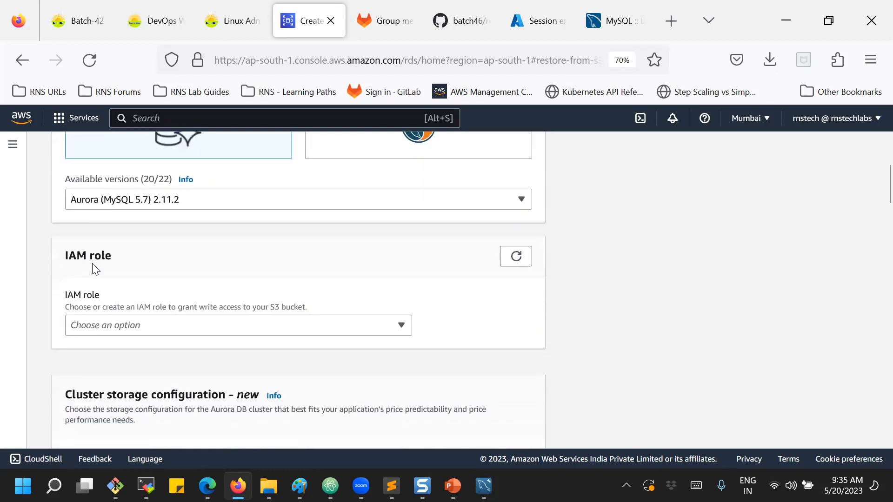
pyautogui.scroll(-2, 93, 273)
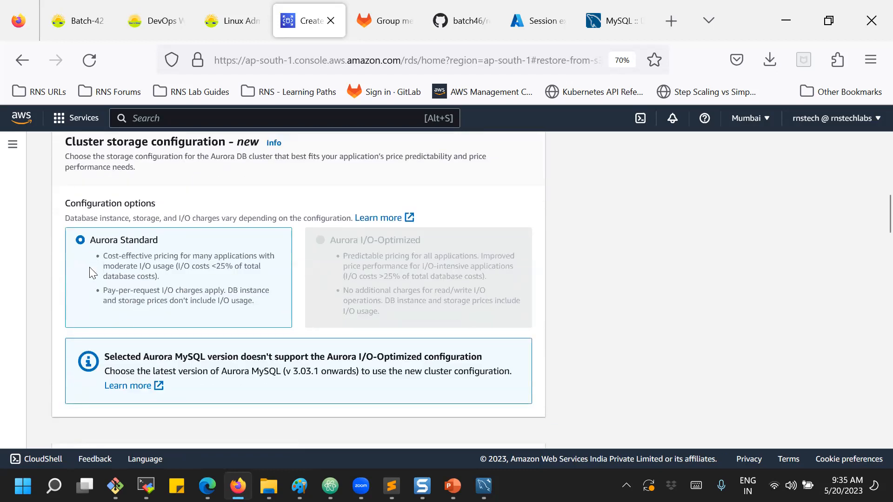
pyautogui.scroll(5, 767, 391)
pyautogui.scroll(-10, 791, 374)
pyautogui.scroll(-10, 780, 365)
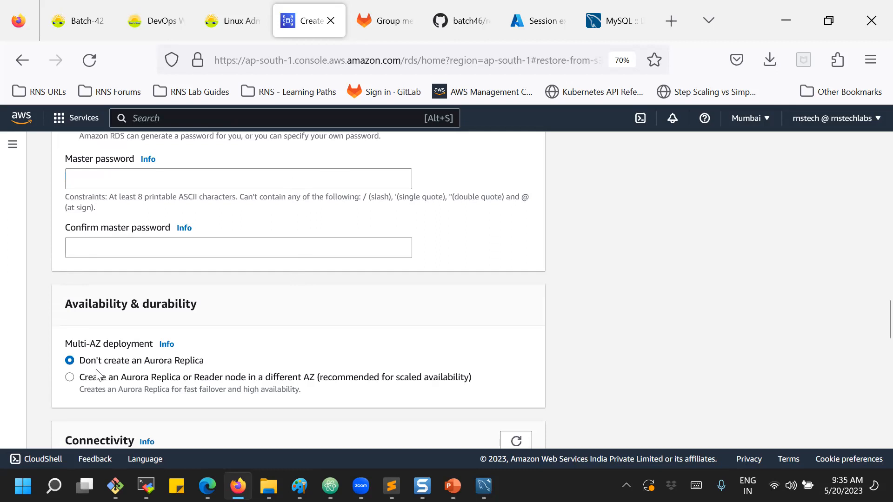
pyautogui.scroll(-12, 107, 368)
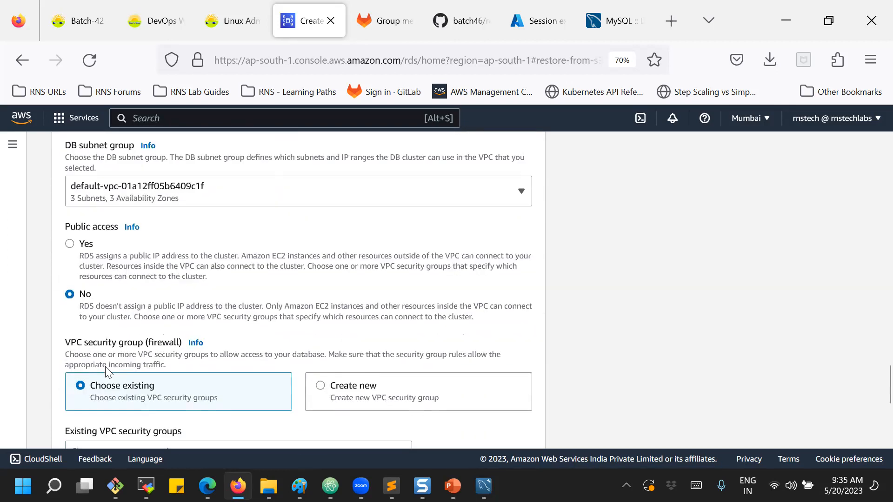
pyautogui.scroll(-6, 106, 371)
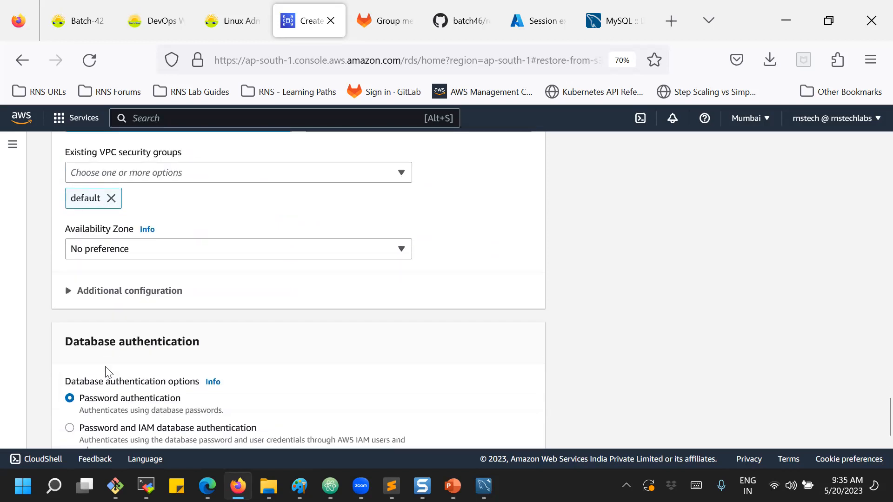
pyautogui.scroll(-3, 107, 370)
pyautogui.scroll(-2, 195, 274)
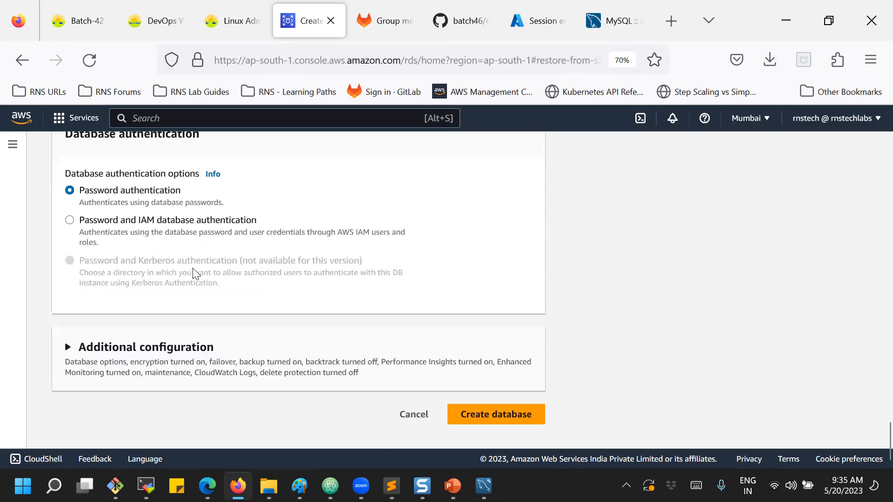
pyautogui.click(408, 419)
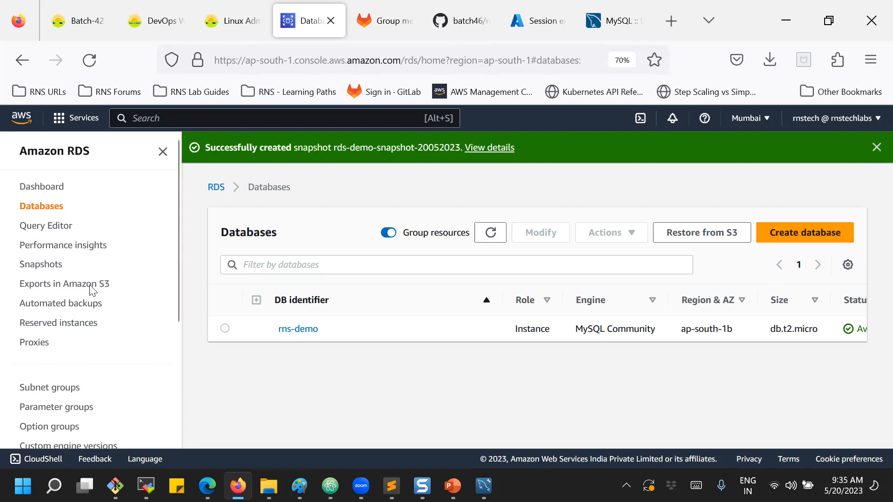
# Show page 2 of rns-demo's recent events and highlight the 09:30 backup start and 09:32 finish.
pyautogui.click(295, 330)
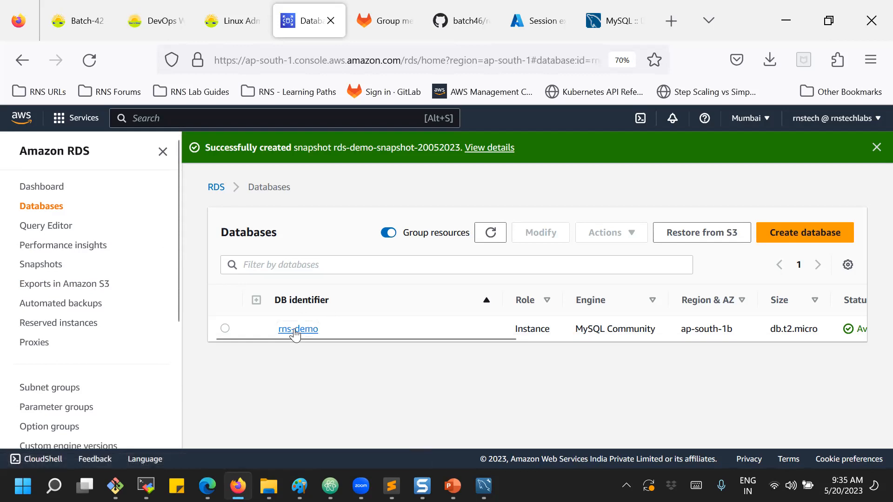
pyautogui.click(454, 413)
pyautogui.scroll(-10, 512, 297)
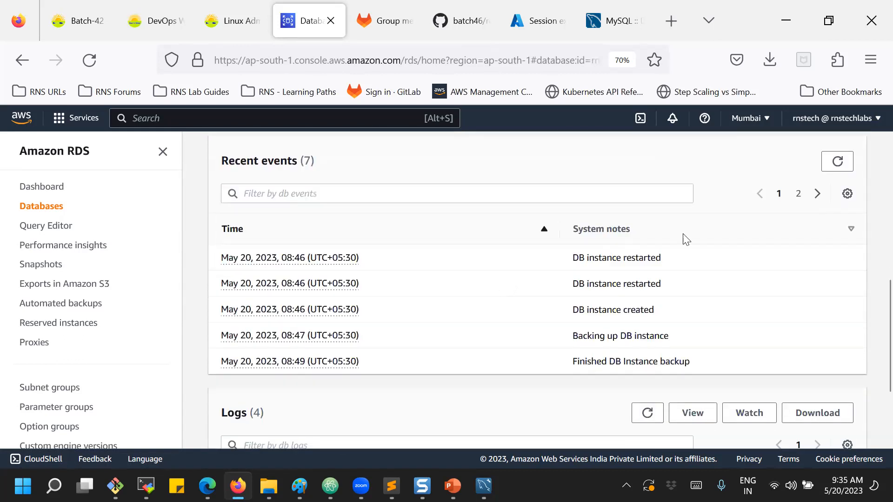
pyautogui.click(800, 194)
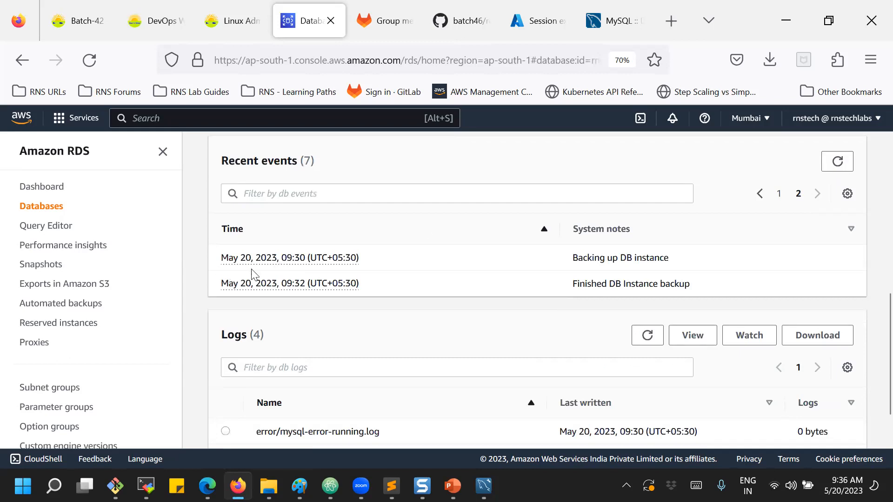
pyautogui.moveTo(578, 258); pyautogui.dragTo(667, 257)
pyautogui.moveTo(585, 284); pyautogui.dragTo(683, 281)
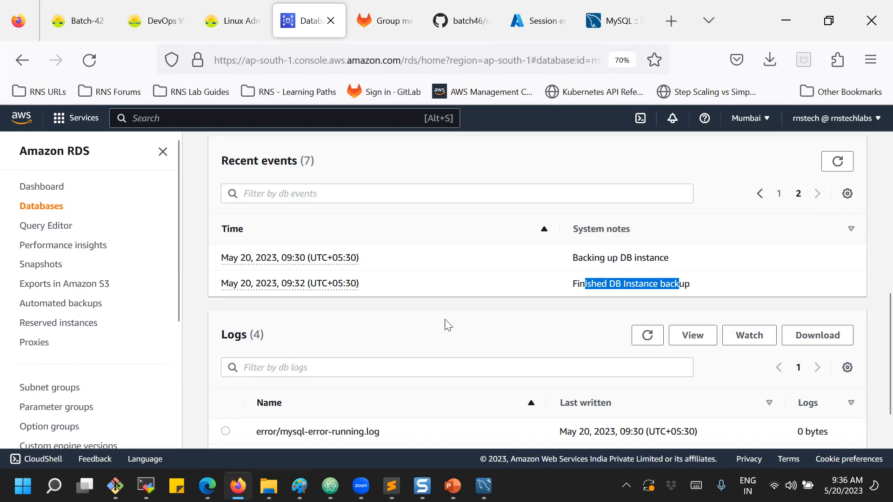
pyautogui.scroll(6, 445, 325)
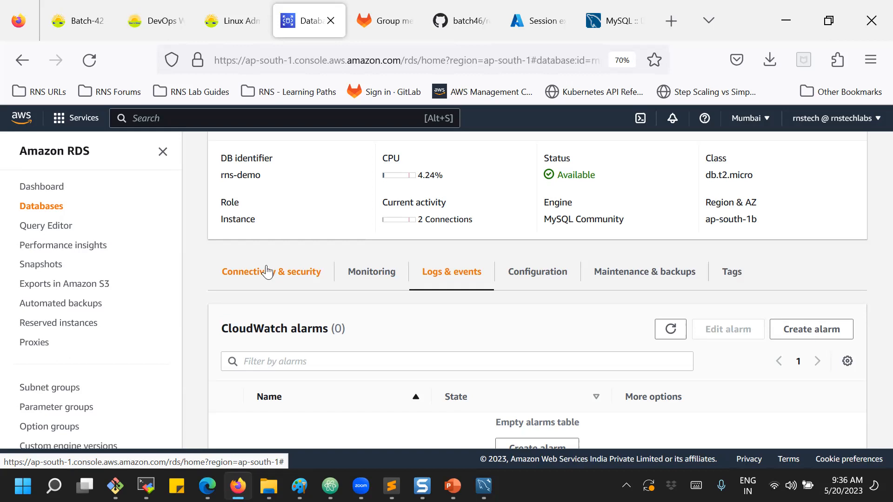
# Review rns-demo's configuration (db.t2.micro, engine 8.0.32, 20 GiB) and open its Modify form.
pyautogui.click(527, 273)
pyautogui.scroll(-3, 517, 267)
pyautogui.scroll(-5, 235, 261)
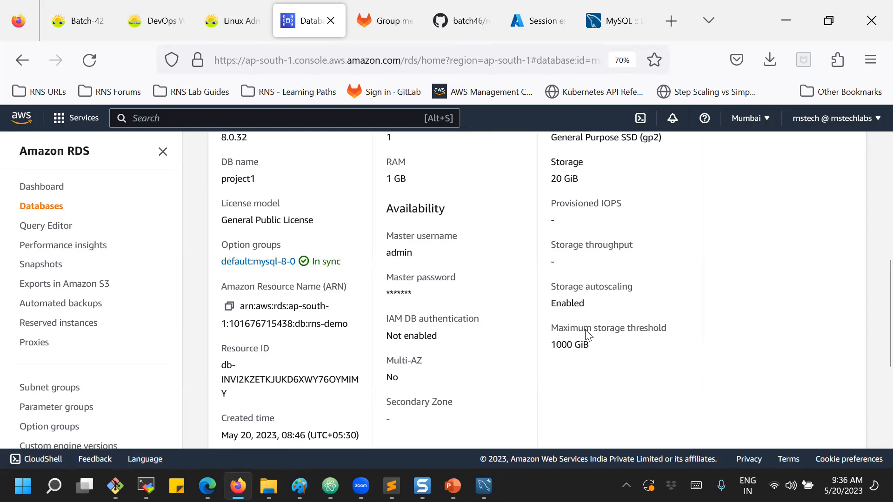
pyautogui.scroll(2, 587, 334)
pyautogui.scroll(2, 587, 335)
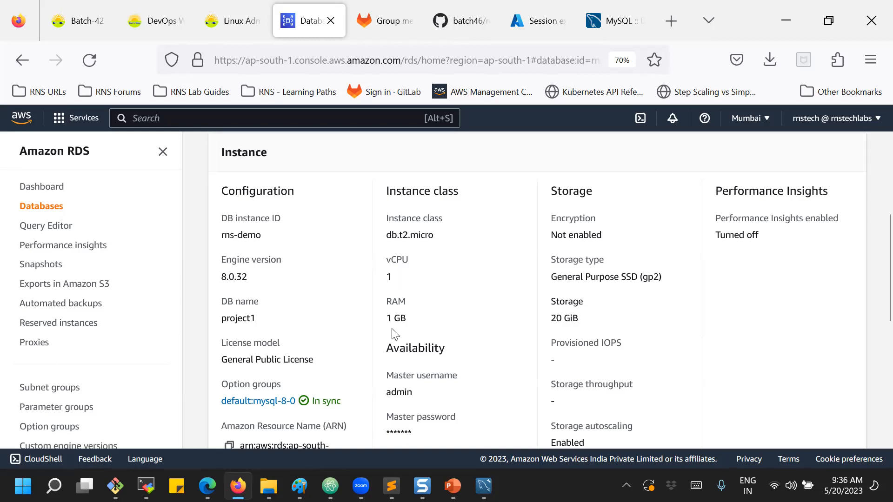
pyautogui.scroll(6, 502, 344)
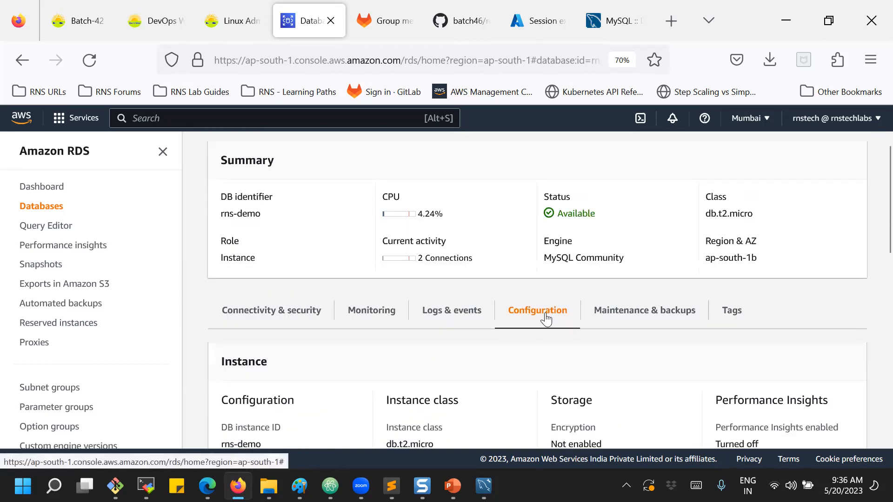
pyautogui.scroll(3, 545, 319)
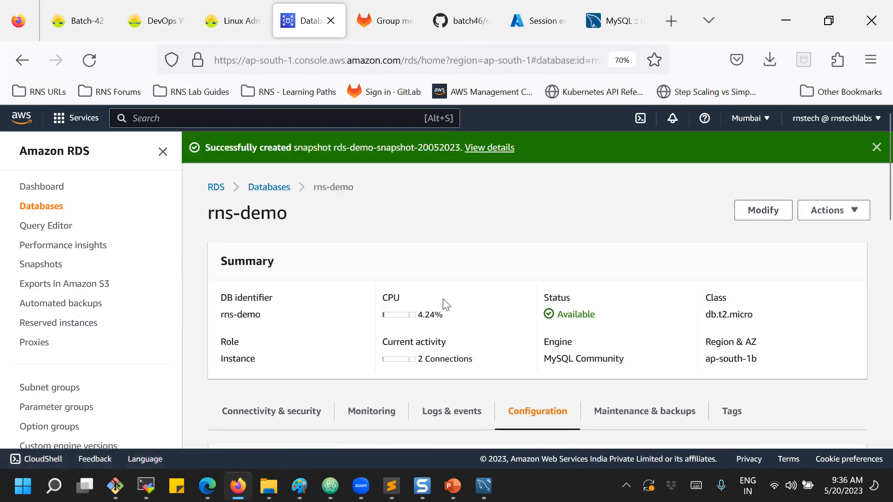
pyautogui.click(759, 213)
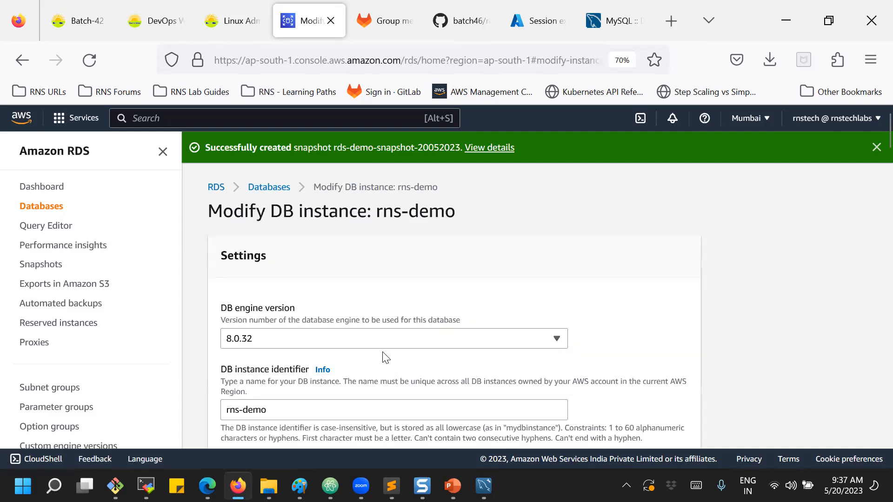
# Browse the Modify DB instance options, keep no standby instance, and cancel without changes.
pyautogui.scroll(-5, 386, 357)
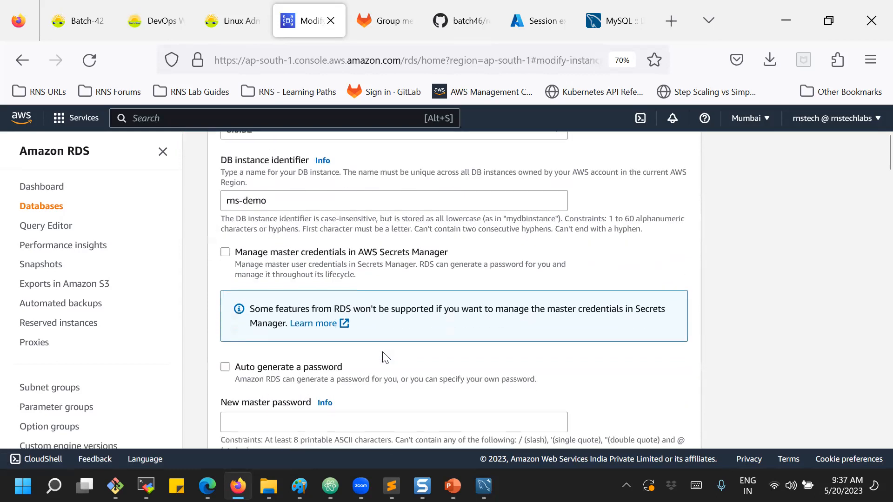
pyautogui.scroll(-2, 385, 357)
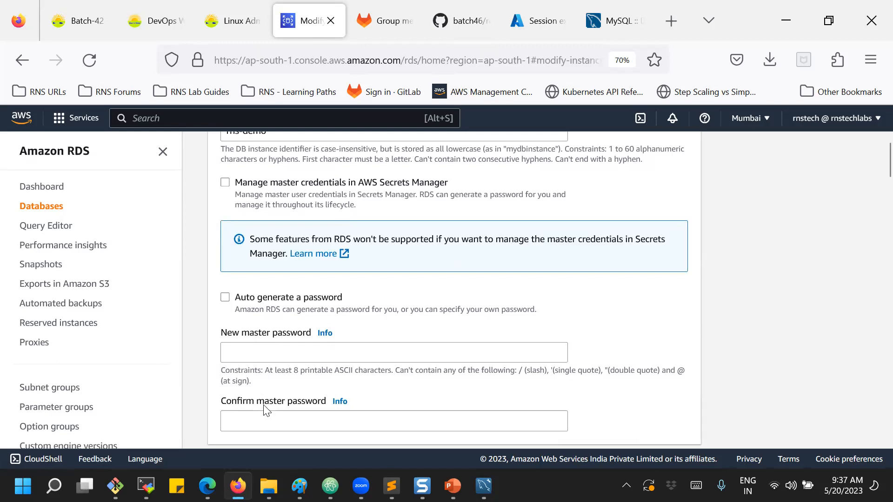
pyautogui.scroll(-5, 265, 412)
pyautogui.scroll(-2, 266, 412)
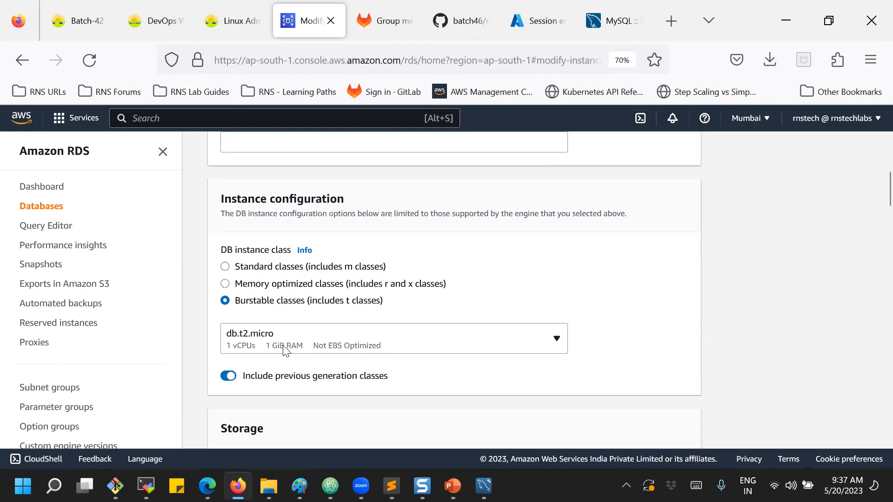
pyautogui.scroll(-6, 286, 347)
pyautogui.scroll(-7, 282, 353)
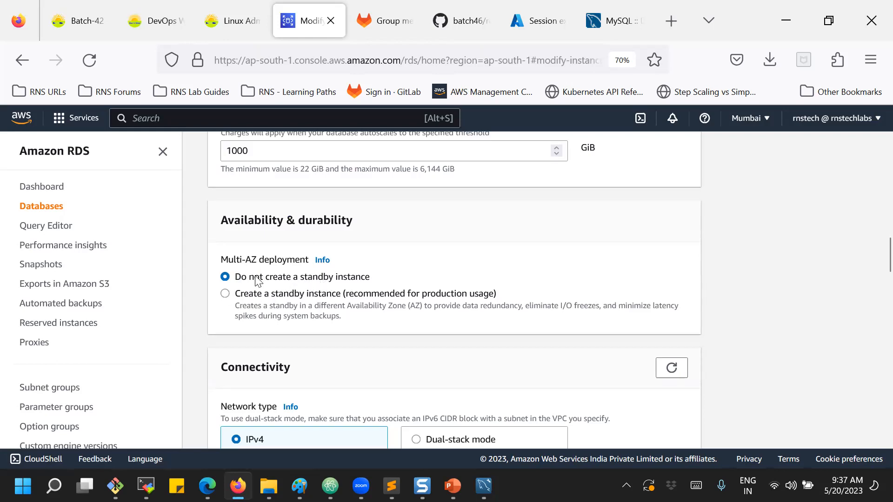
pyautogui.click(226, 295)
pyautogui.click(225, 277)
pyautogui.scroll(-10, 312, 316)
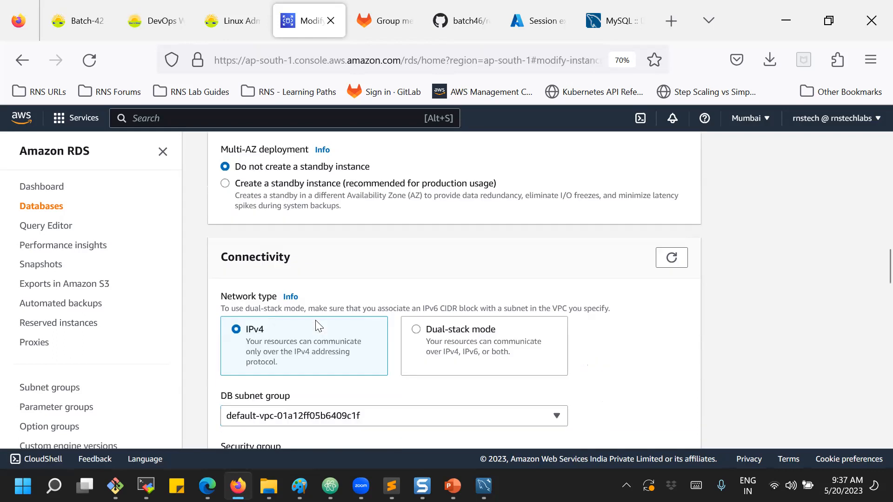
pyautogui.scroll(-15, 310, 323)
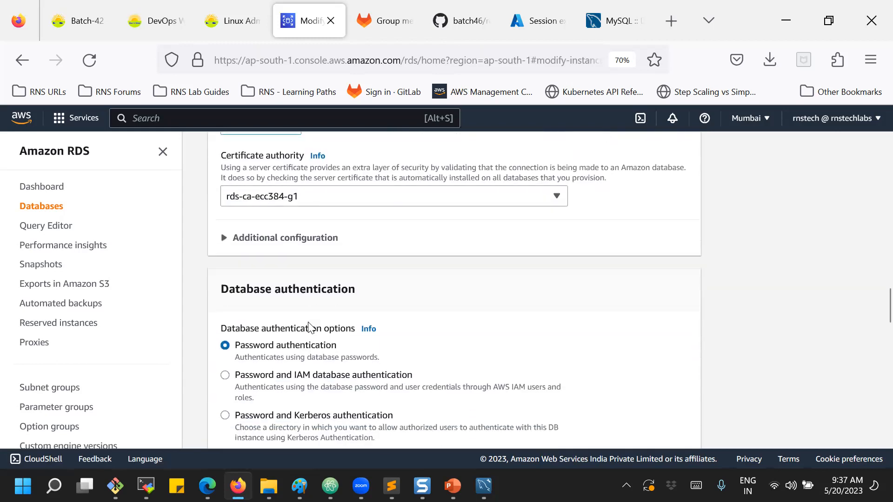
pyautogui.scroll(-12, 306, 317)
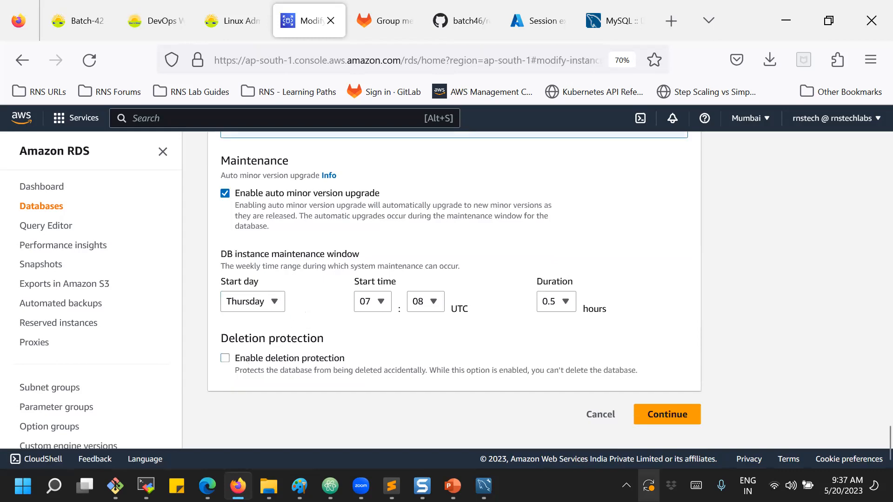
pyautogui.click(602, 421)
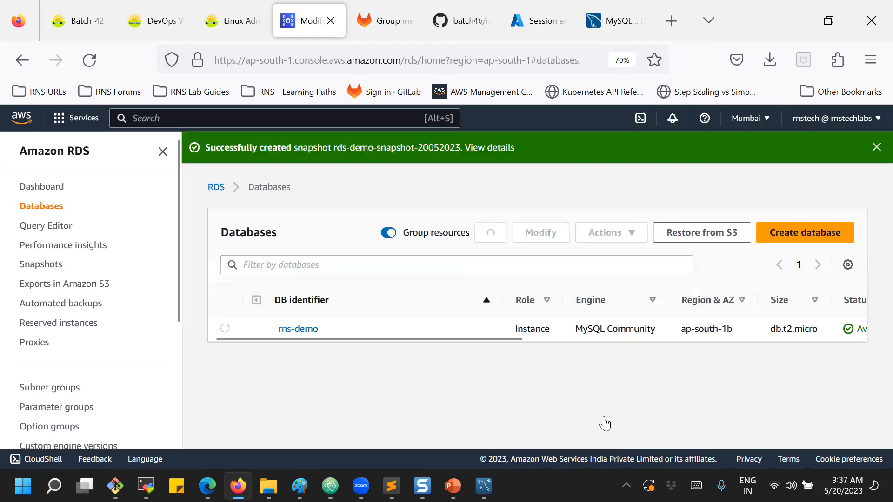
# Show rns-demo's Maintenance & backups details: auto minor upgrade Enabled, window May 25, 2023, 12:38–13:08.
pyautogui.click(297, 331)
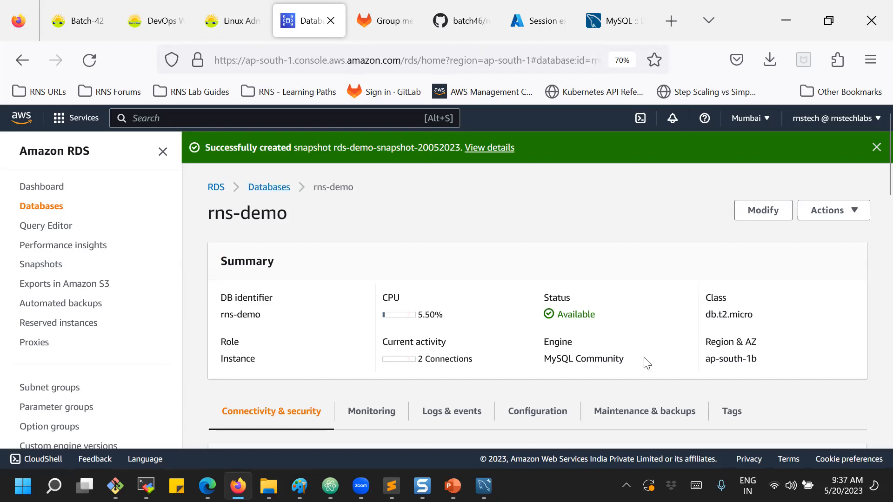
pyautogui.click(635, 414)
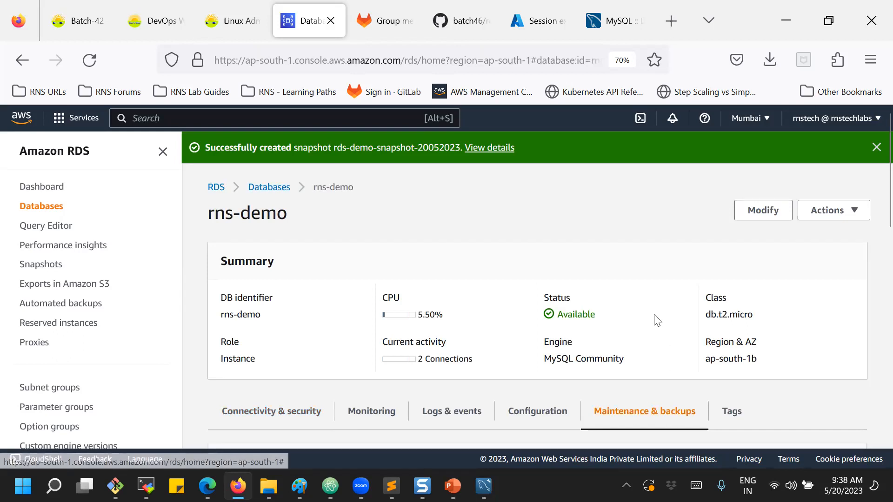
pyautogui.scroll(-6, 657, 321)
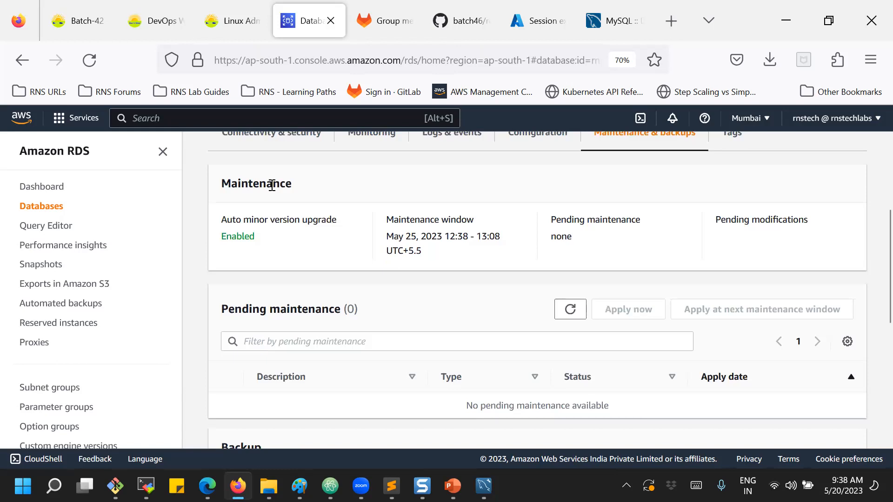
pyautogui.doubleClick(249, 236)
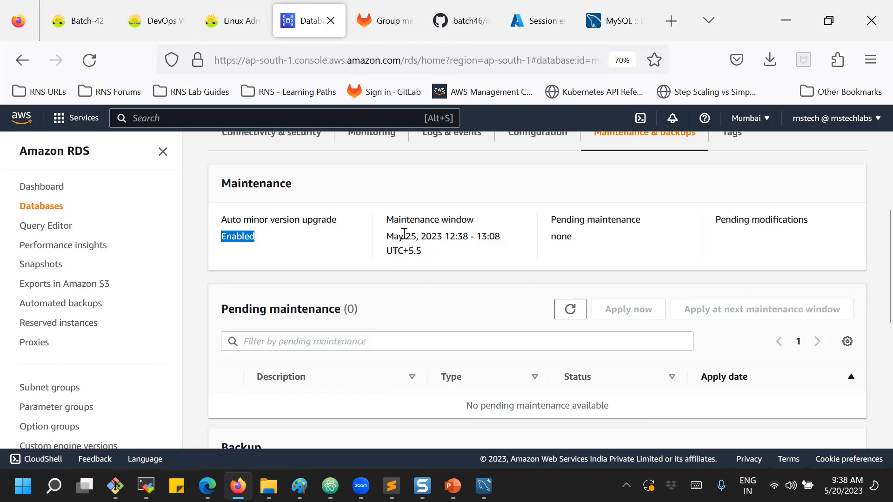
pyautogui.moveTo(404, 235); pyautogui.dragTo(445, 258)
pyautogui.click(446, 259)
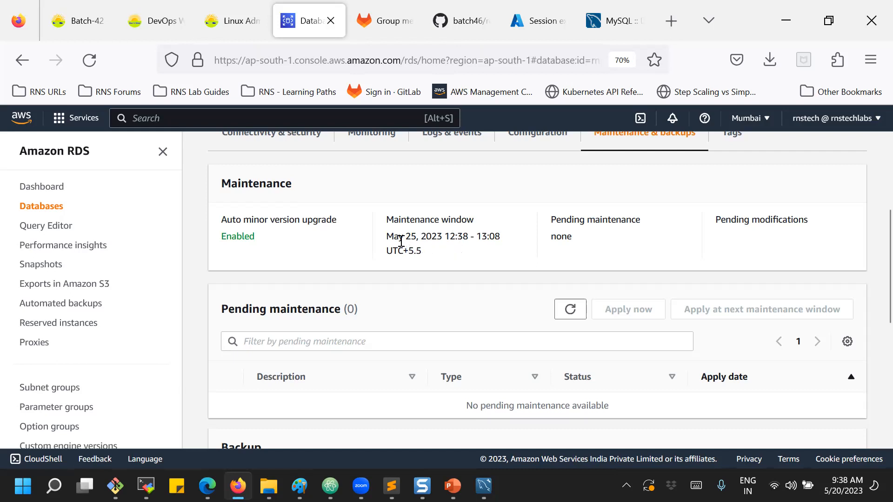
pyautogui.moveTo(445, 238); pyautogui.dragTo(504, 241)
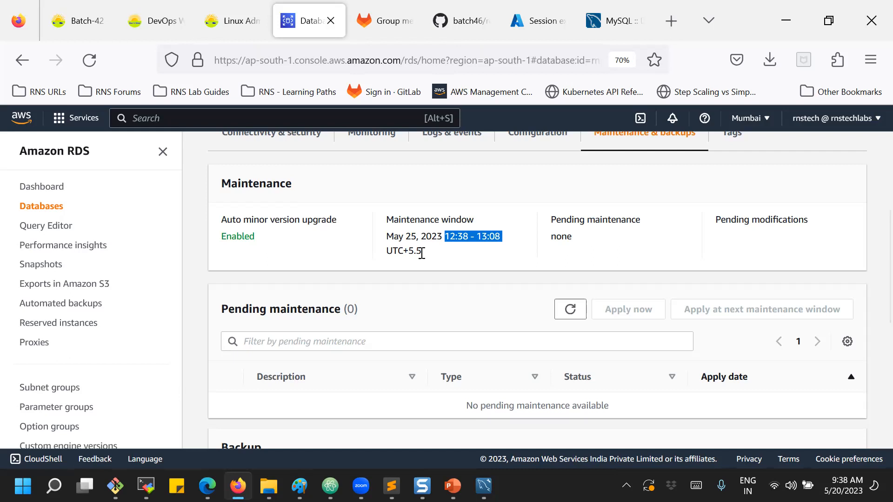
pyautogui.scroll(5, 424, 251)
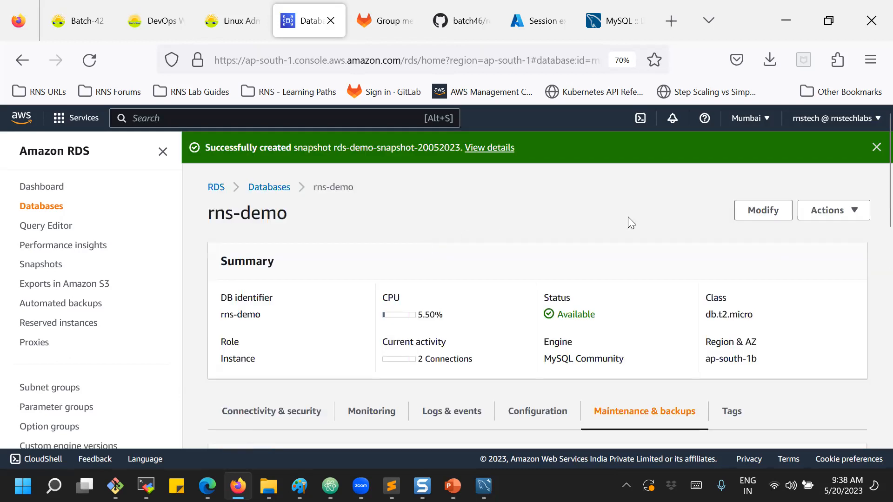
# Point out rns-demo's 7-day automated backup retention and its backup target region.
pyautogui.scroll(-10, 411, 316)
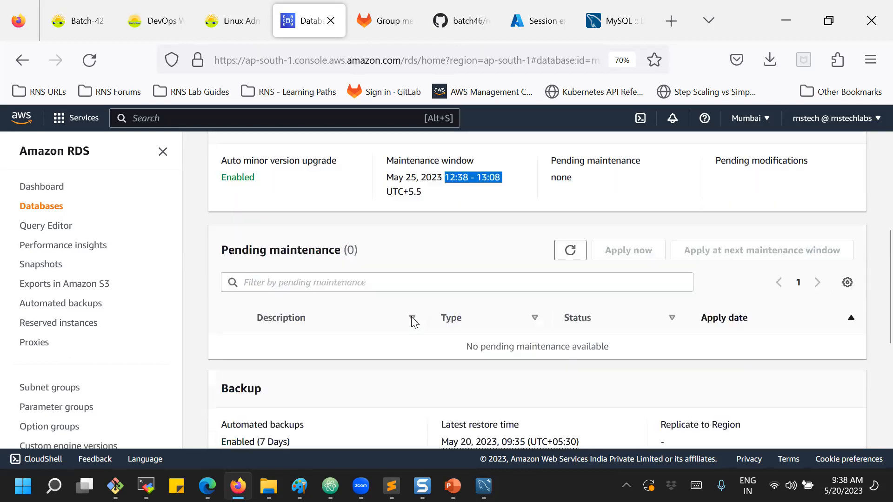
pyautogui.scroll(2, 412, 321)
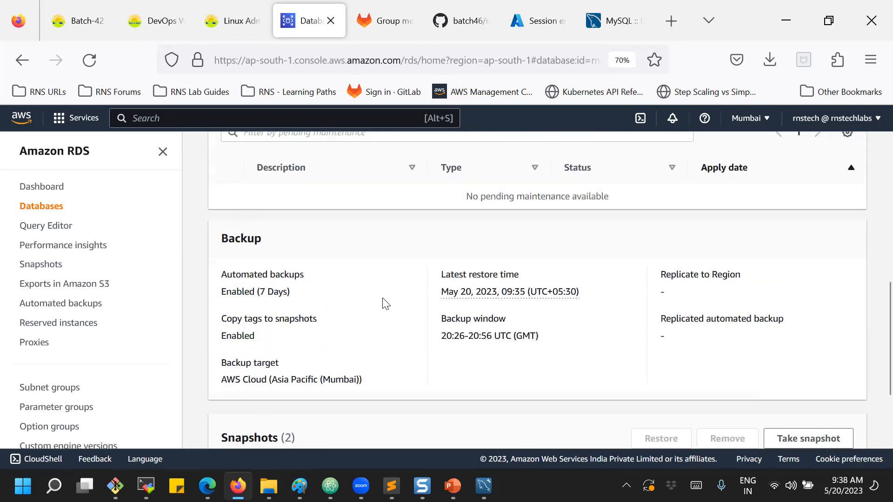
pyautogui.moveTo(232, 292); pyautogui.dragTo(289, 292)
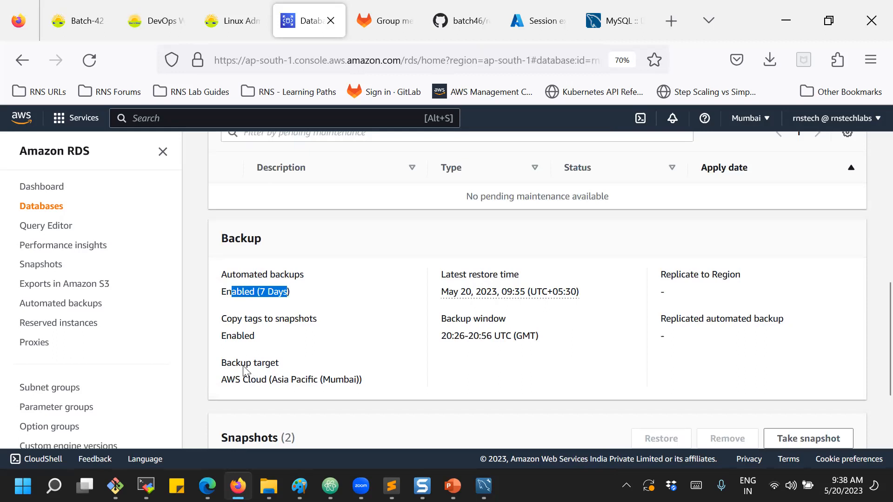
pyautogui.click(286, 384)
pyautogui.moveTo(240, 379); pyautogui.dragTo(350, 377)
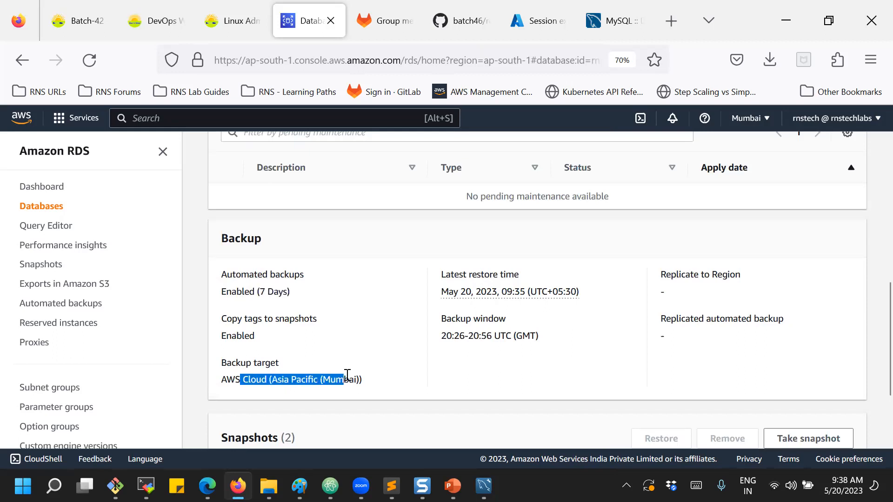
pyautogui.click(460, 404)
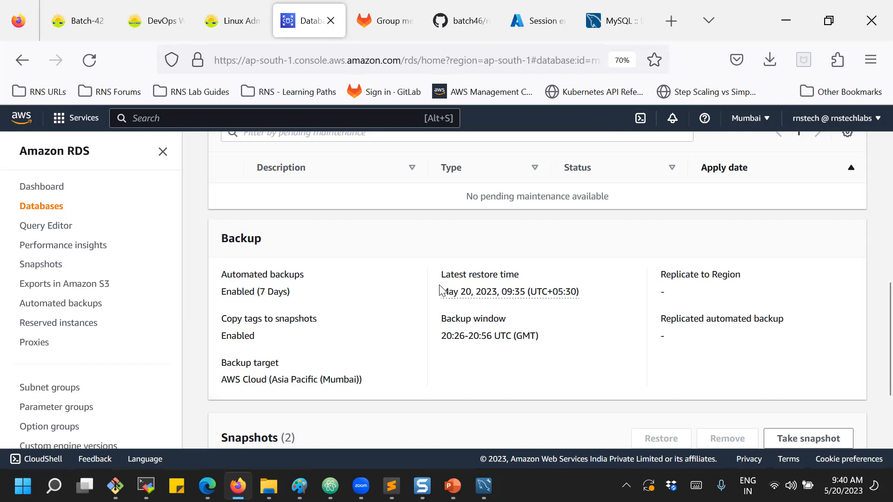
# Scroll through rns-demo's Backup and Snapshots sections to review the two snapshots.
pyautogui.scroll(-3, 442, 285)
pyautogui.scroll(-1, 442, 285)
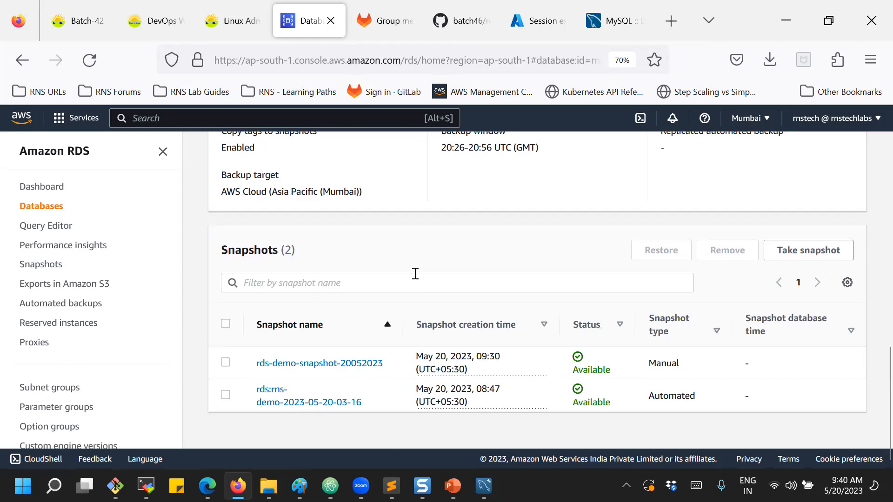
pyautogui.scroll(4, 419, 277)
pyautogui.scroll(6, 417, 279)
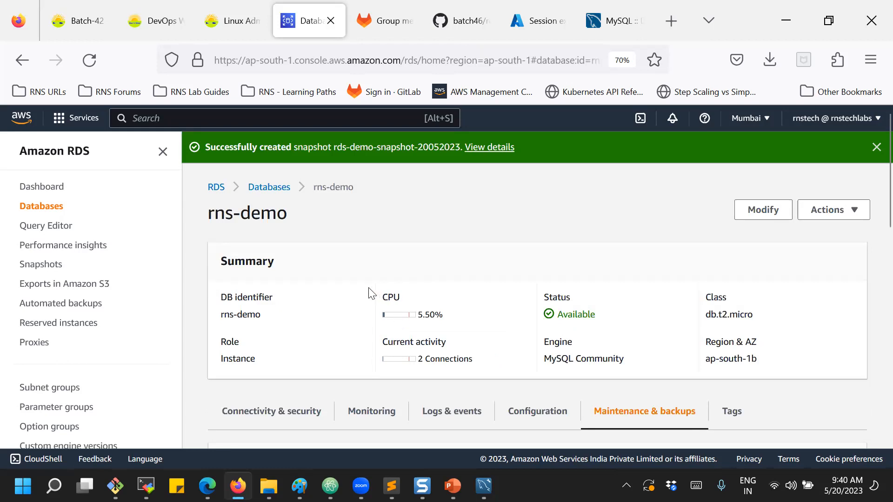
pyautogui.scroll(-1, 360, 243)
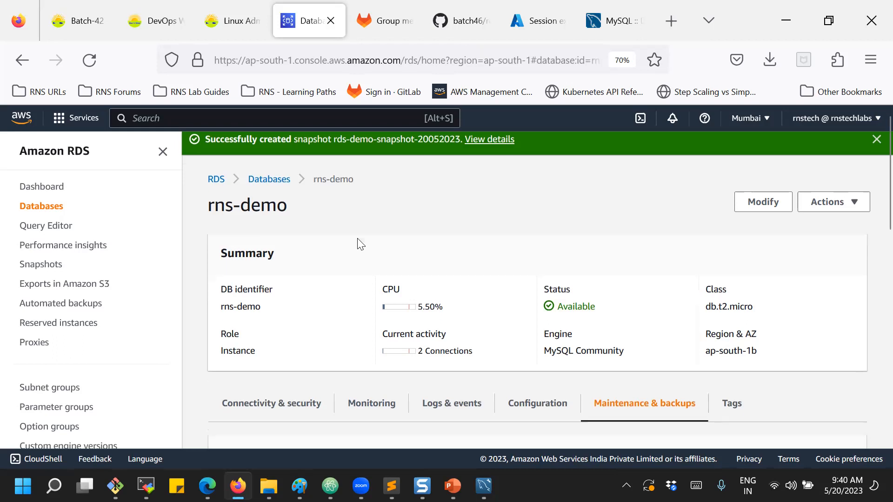
pyautogui.scroll(-3, 359, 244)
pyautogui.scroll(4, 359, 244)
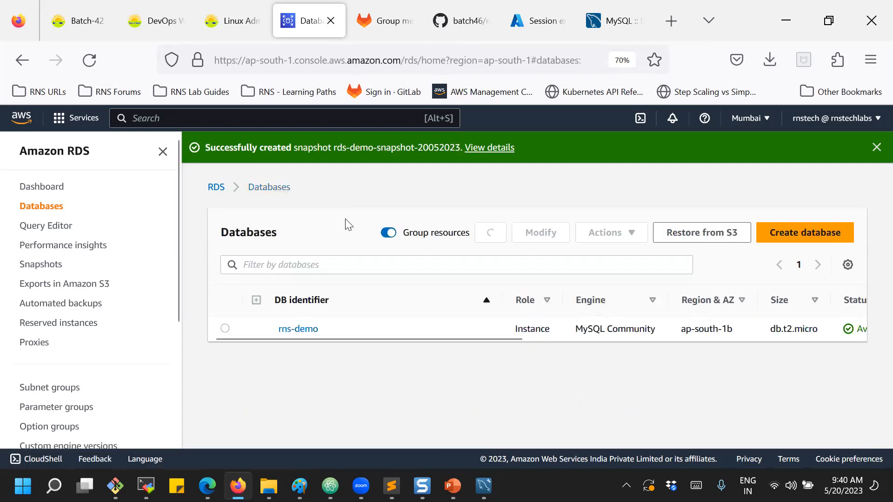
# Open rns-demo's Configuration tab.
pyautogui.click(300, 332)
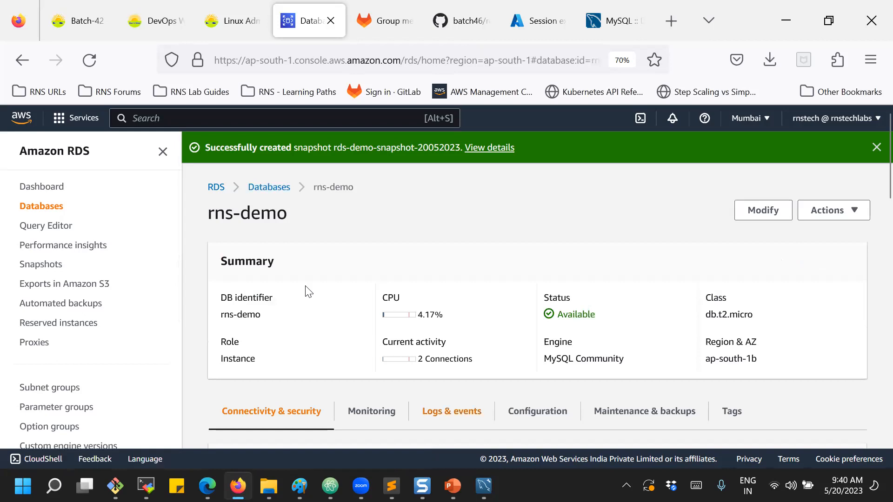
pyautogui.scroll(-3, 305, 290)
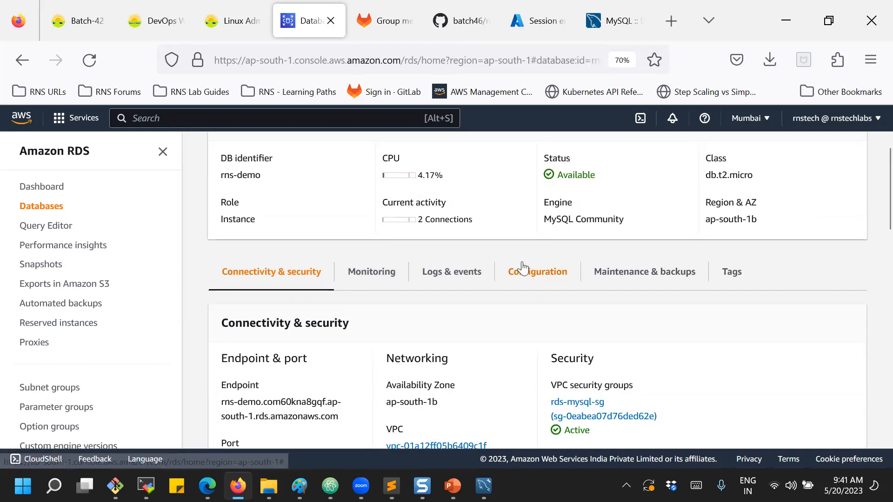
pyautogui.click(524, 268)
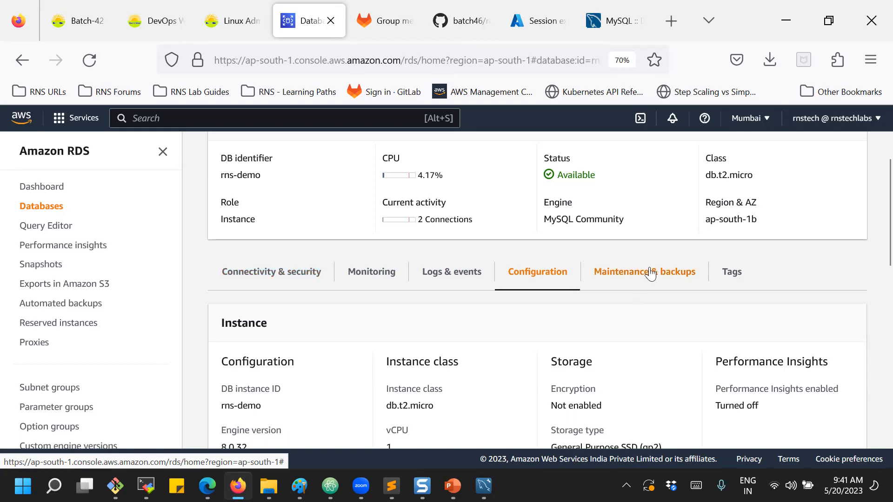
# Show the parameter group default.mysql8.0 and Deletion protection Disabled fields.
pyautogui.scroll(-1, 650, 274)
pyautogui.scroll(-2, 653, 273)
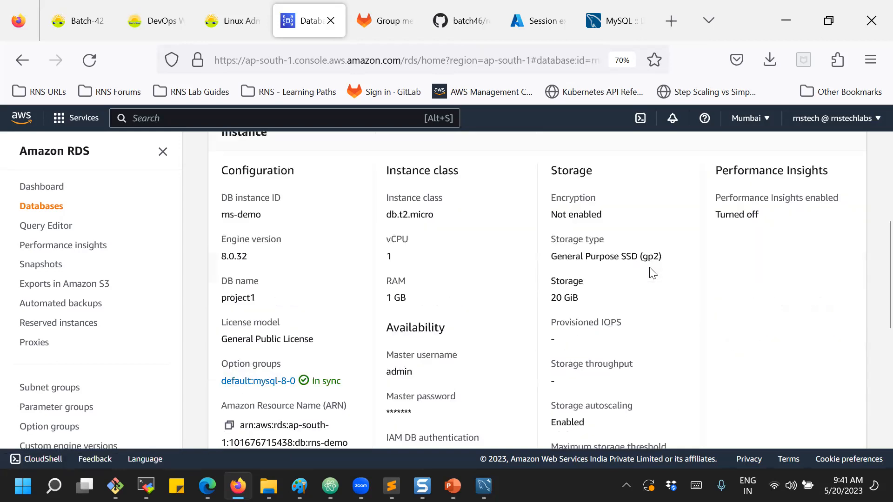
pyautogui.scroll(-2, 653, 273)
pyautogui.scroll(-2, 653, 273)
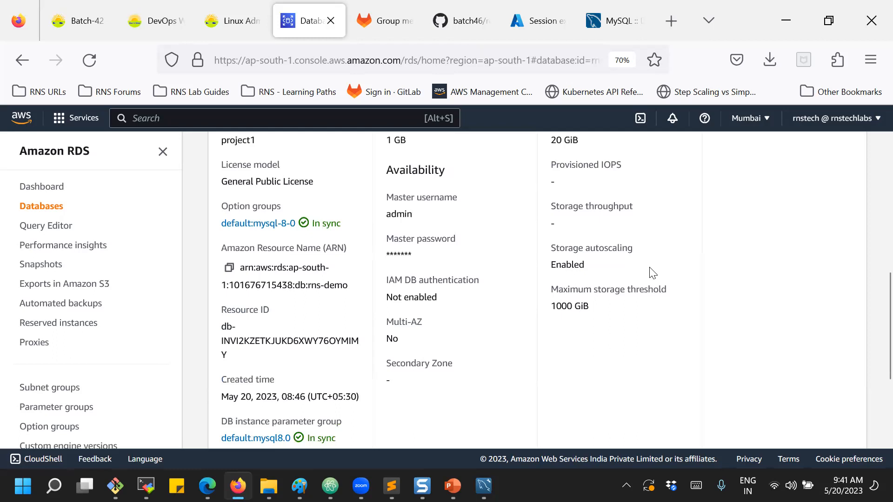
pyautogui.scroll(-2, 647, 274)
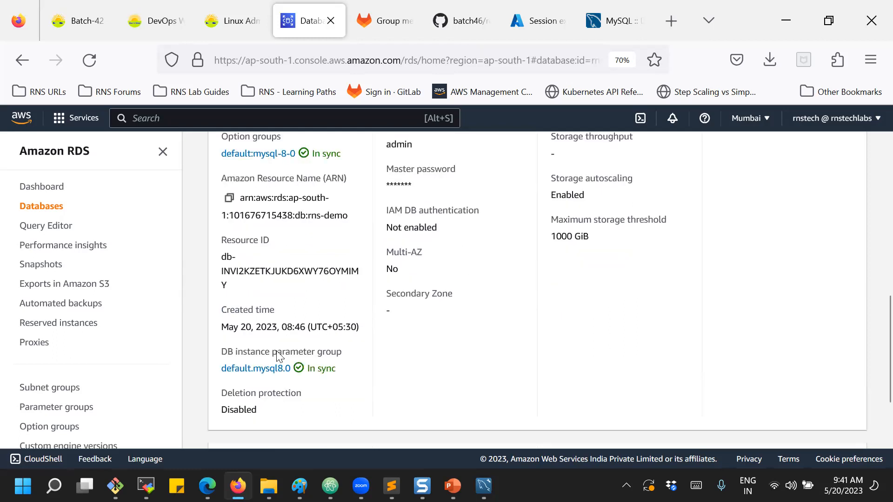
pyautogui.moveTo(277, 352); pyautogui.dragTo(331, 352)
pyautogui.click(372, 351)
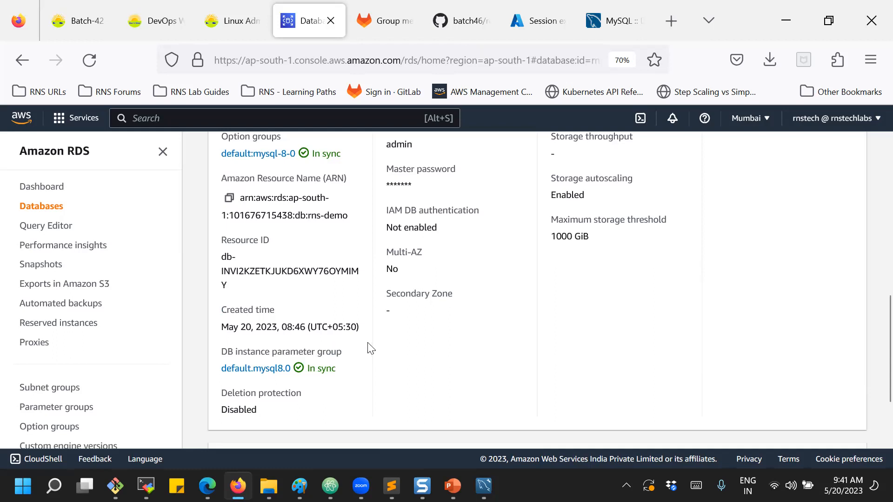
# Open the default.mysql8.0 parameter group and browse its parameters list.
pyautogui.click(39, 412)
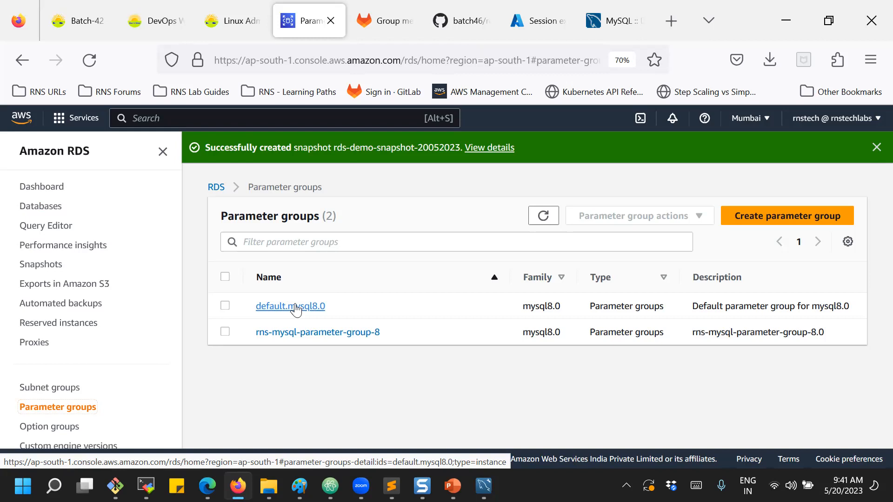
pyautogui.click(295, 307)
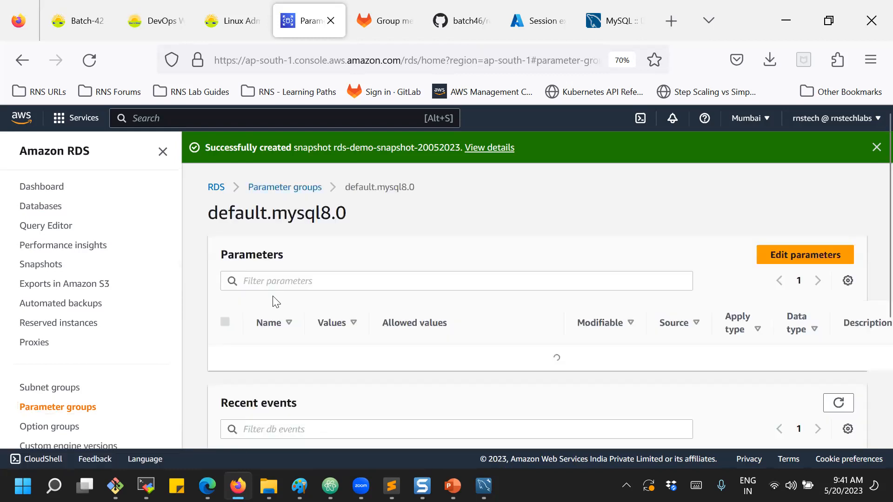
pyautogui.scroll(-3, 307, 243)
pyautogui.scroll(-1, 286, 267)
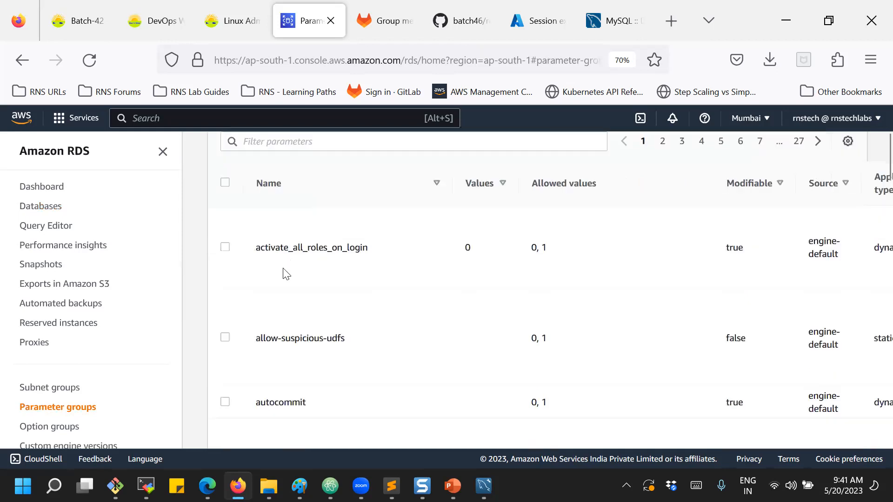
pyautogui.scroll(-1, 283, 275)
pyautogui.scroll(-2, 281, 278)
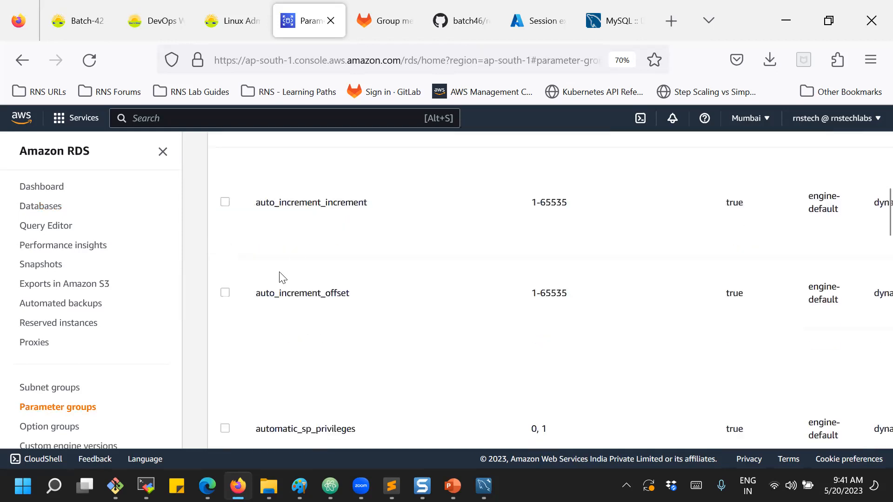
pyautogui.scroll(-2, 280, 272)
pyautogui.scroll(1, 280, 272)
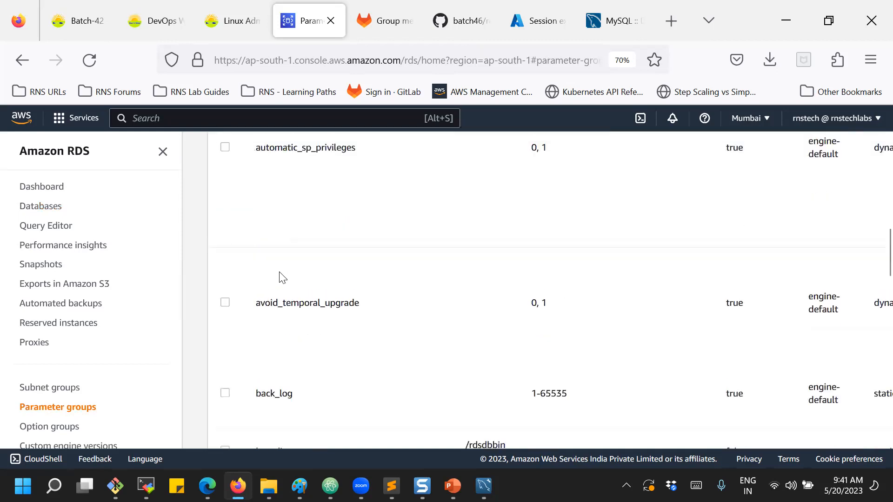
pyautogui.scroll(3, 280, 273)
pyautogui.scroll(2, 275, 329)
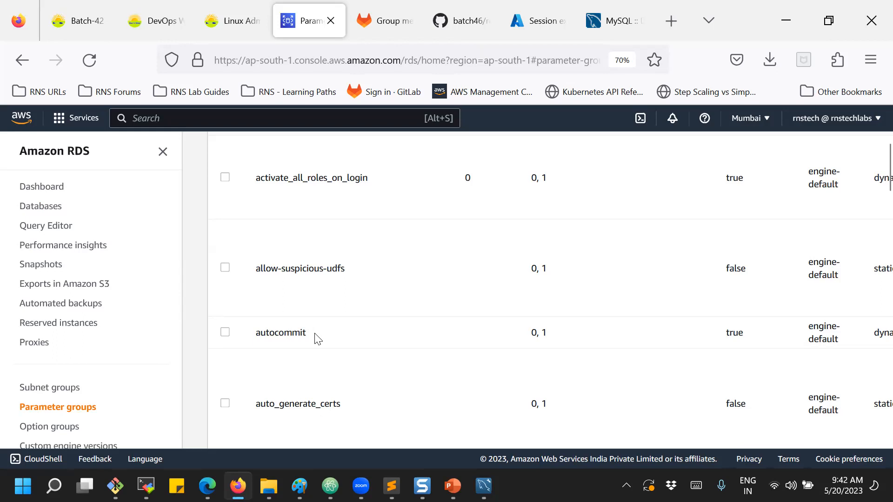
# Review default.mysql8.0's parameters, such as activate_all_roles_on_login set to 0, and point out the group name.
pyautogui.scroll(3, 542, 339)
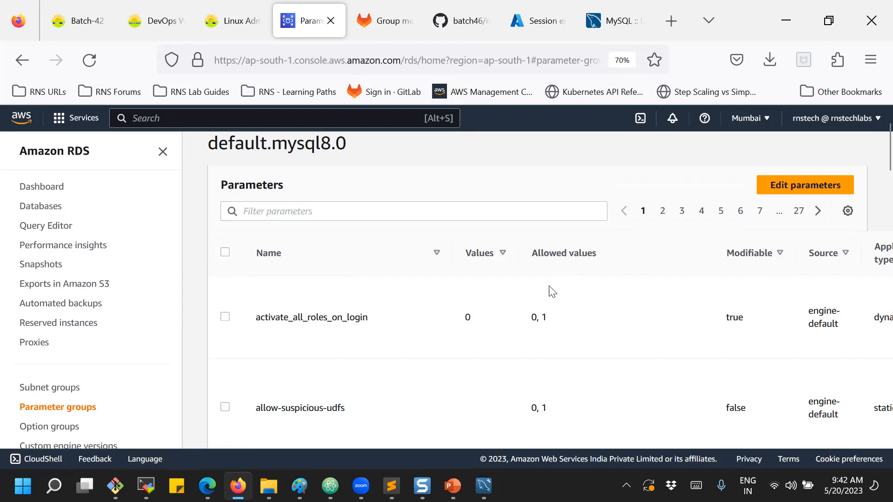
pyautogui.scroll(-3, 551, 290)
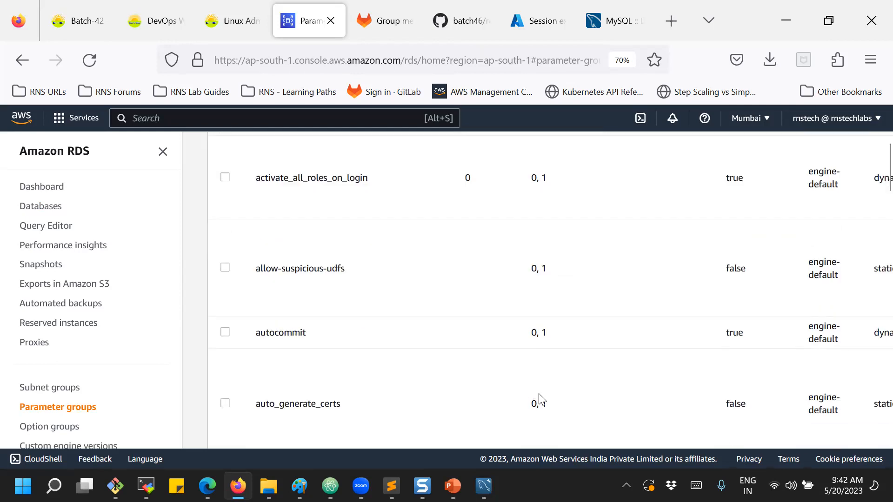
pyautogui.scroll(2, 690, 331)
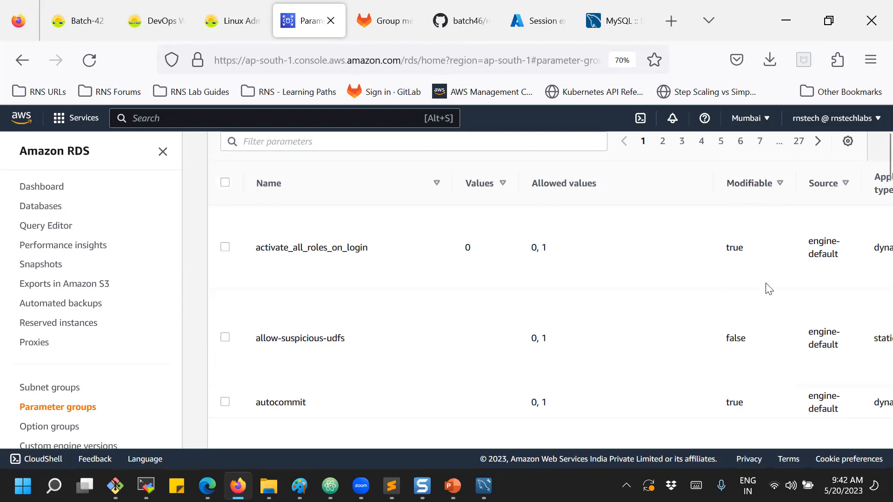
pyautogui.scroll(-3, 768, 289)
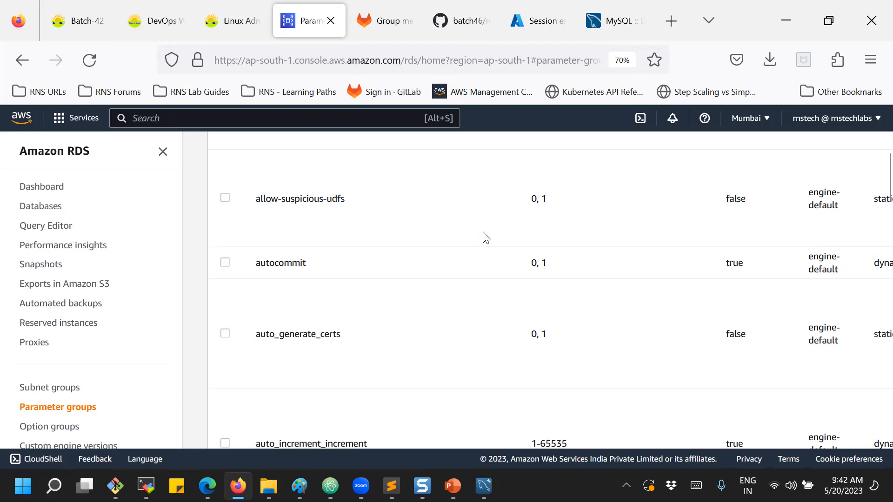
pyautogui.scroll(5, 496, 226)
pyautogui.scroll(2, 499, 227)
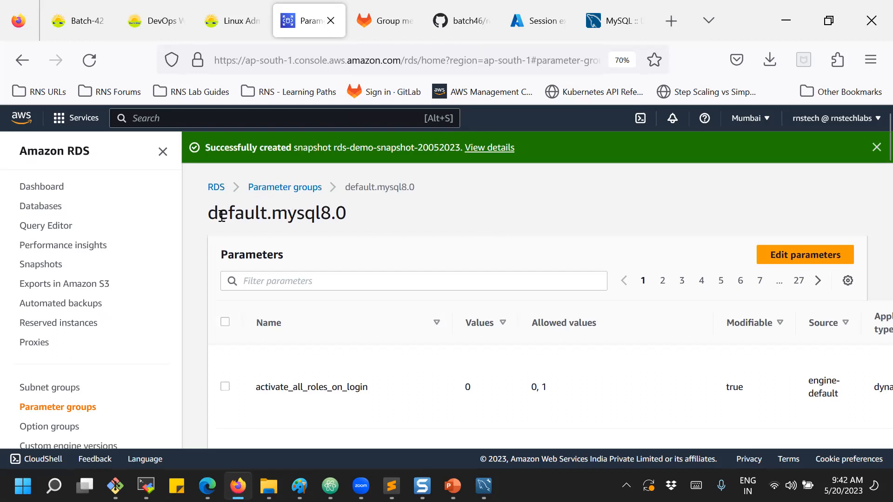
pyautogui.moveTo(209, 214); pyautogui.dragTo(357, 217)
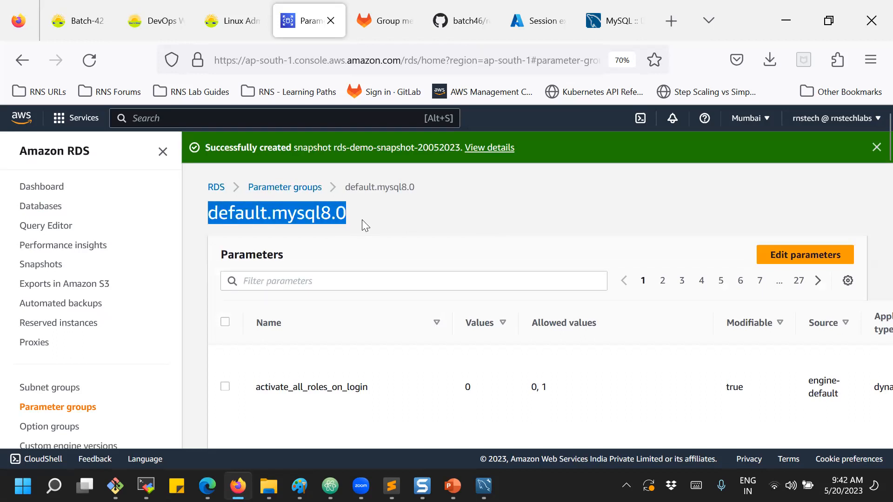
pyautogui.click(362, 220)
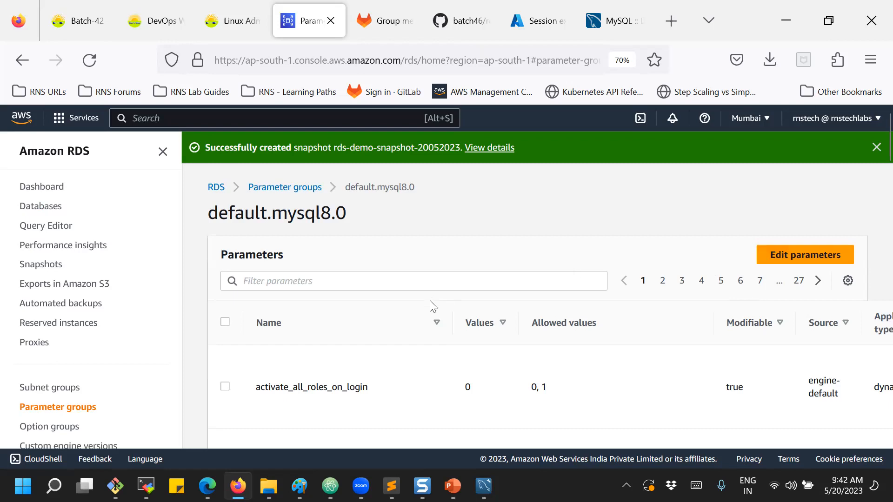
pyautogui.scroll(-5, 434, 306)
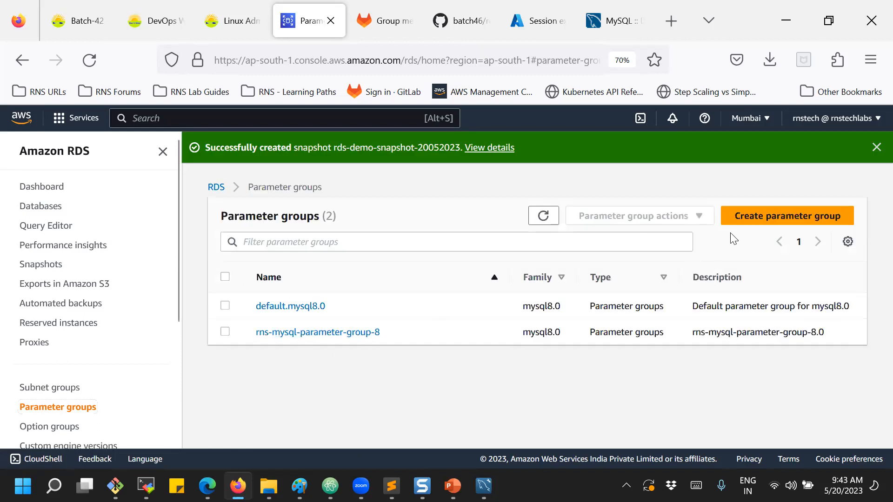
# Create mysql8.0 parameter group rns-rds-mysql-parameter, reusing the name as its description.
pyautogui.click(766, 216)
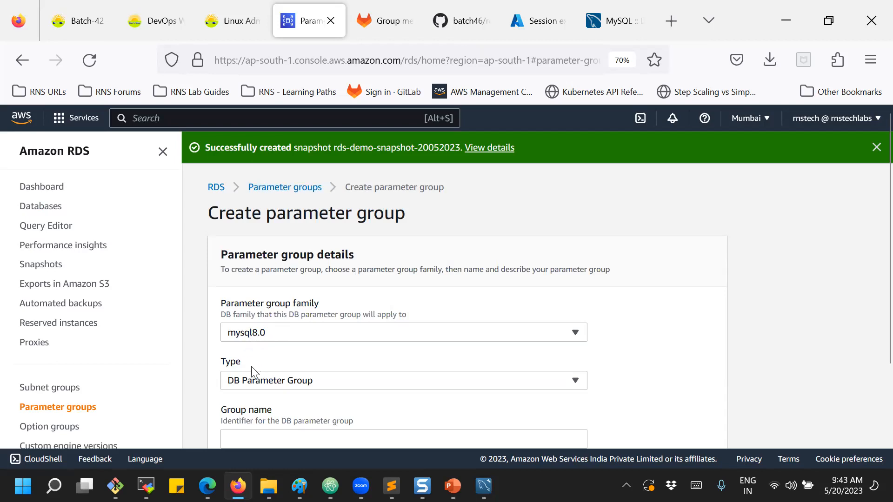
pyautogui.scroll(-3, 285, 373)
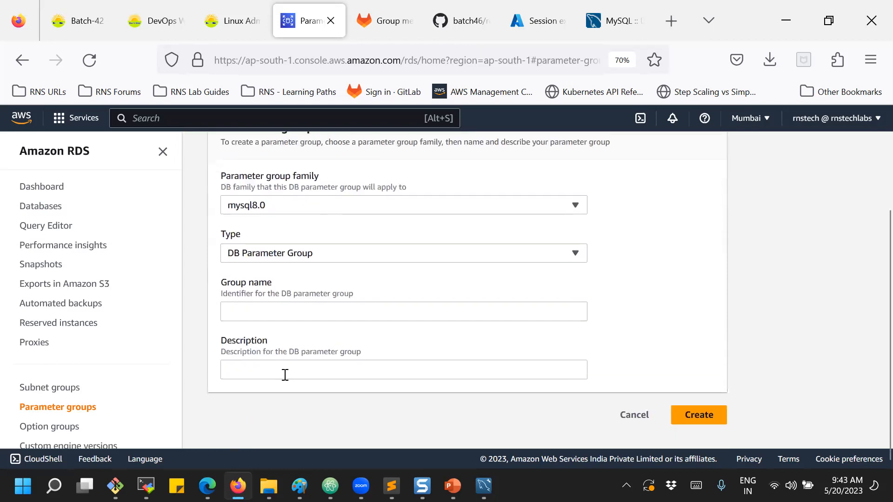
pyautogui.click(255, 311)
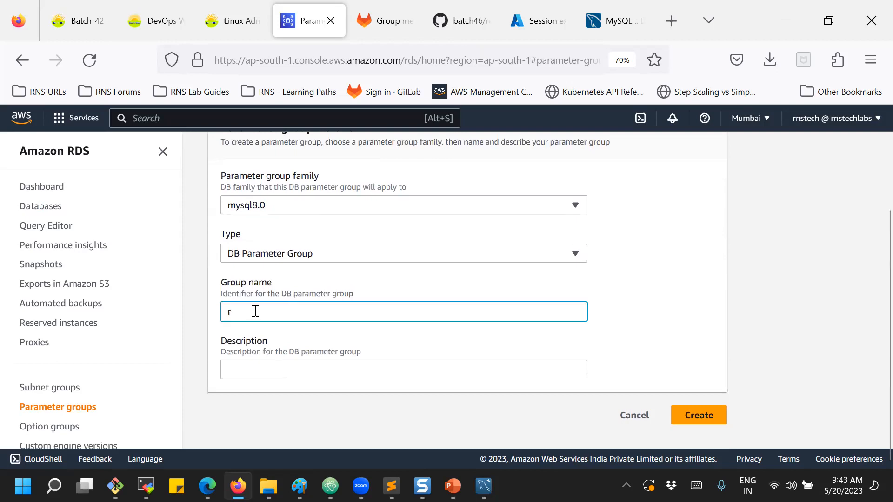
pyautogui.write('rns-rds')
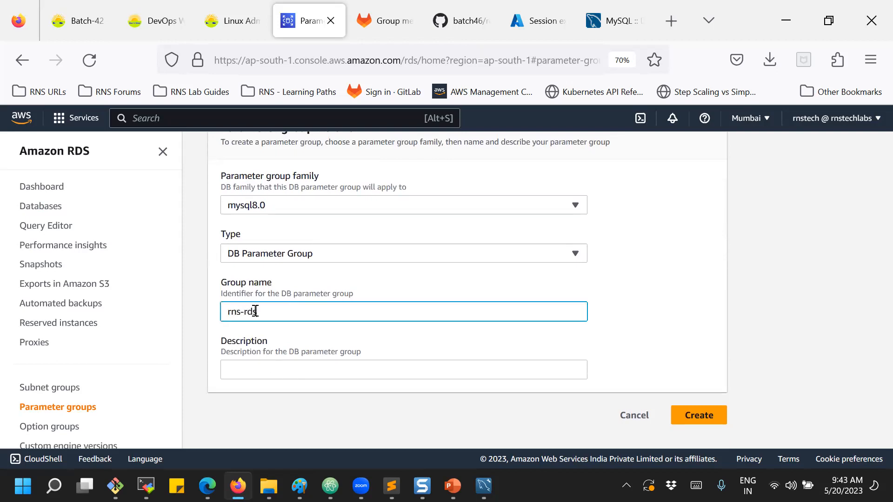
pyautogui.write('-mysql-parameter')
pyautogui.moveTo(345, 312); pyautogui.dragTo(217, 303)
pyautogui.hotkey('ctrl', 'c')
pyautogui.click(265, 370)
pyautogui.hotkey('ctrl', 'v')
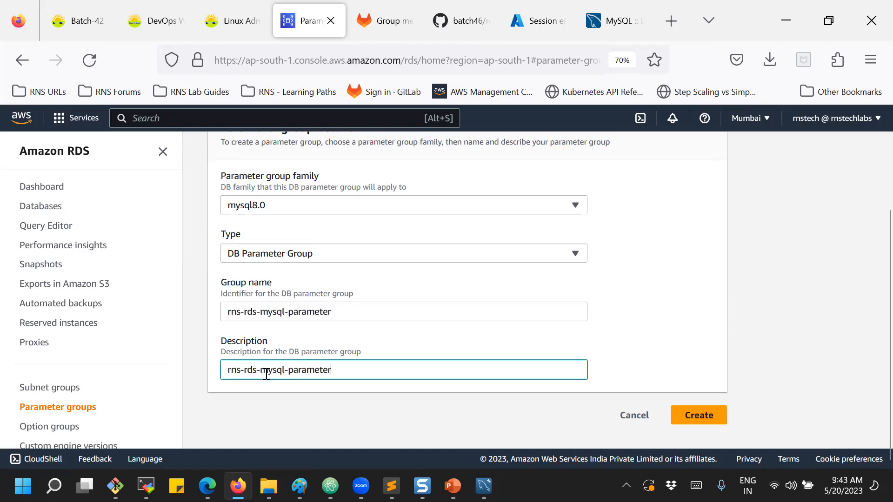
pyautogui.click(681, 413)
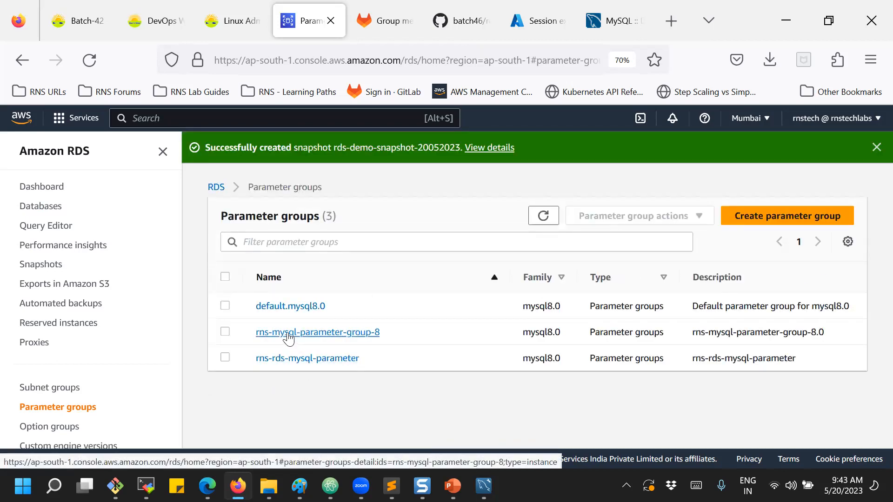
# Set autocommit to 1 in the rns-rds-mysql-parameter group and save.
pyautogui.click(280, 364)
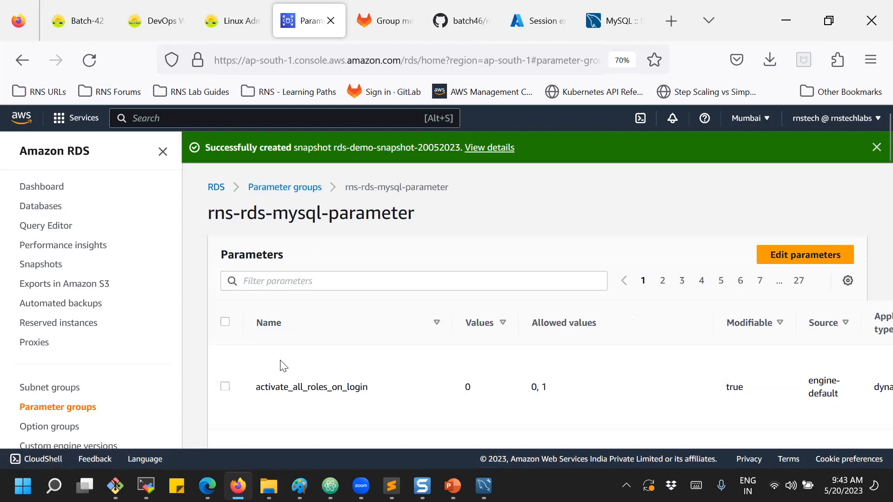
pyautogui.click(804, 256)
pyautogui.scroll(-5, 473, 232)
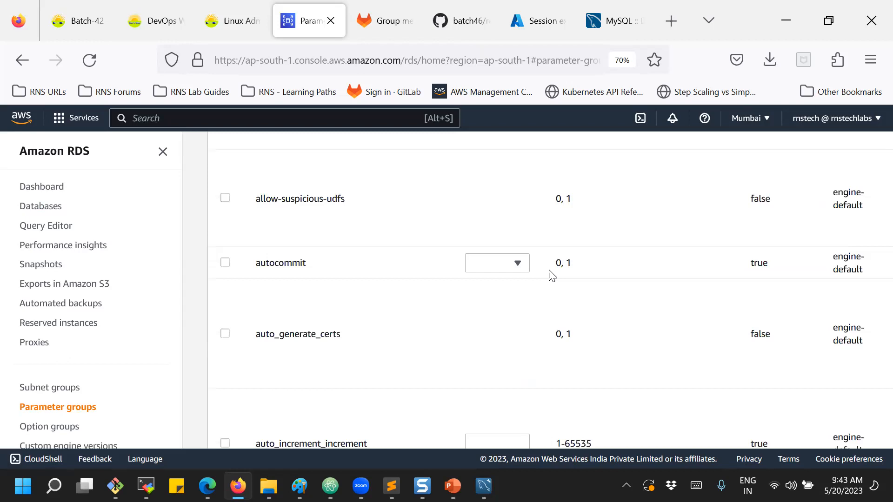
pyautogui.click(521, 264)
pyautogui.click(479, 302)
pyautogui.scroll(10, 598, 265)
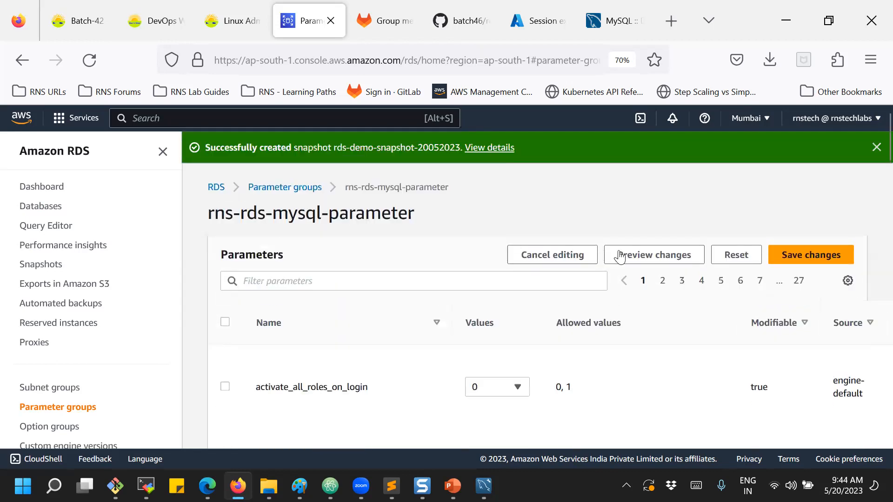
pyautogui.click(812, 255)
# Return to Databases and open rns-demo's details.
pyautogui.scroll(-5, 578, 371)
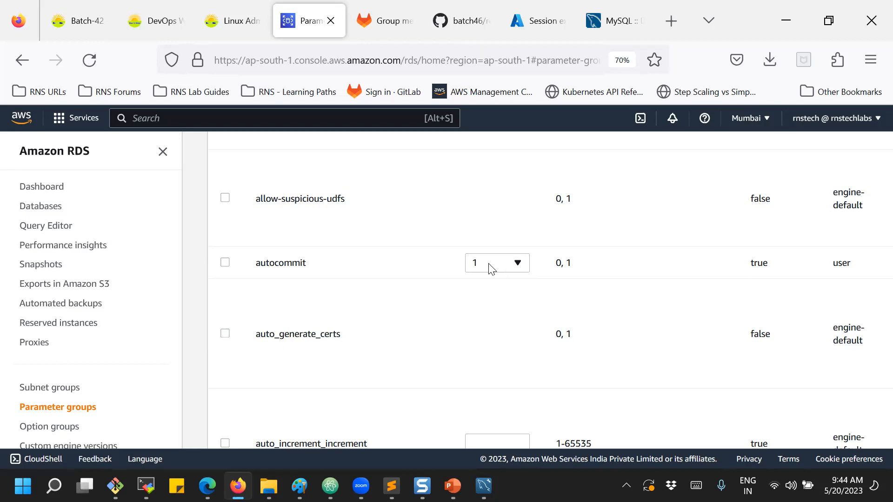
pyautogui.click(49, 206)
pyautogui.click(291, 331)
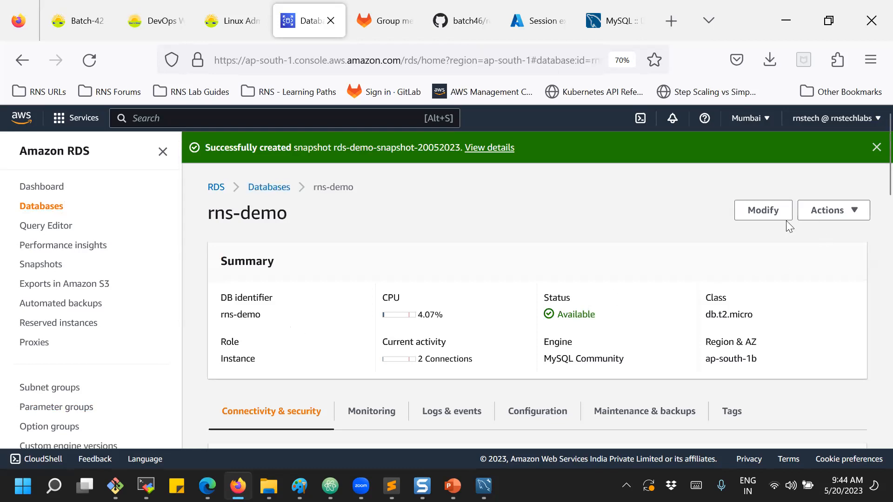
# Start modifying the rns-demo instance and scroll through the form.
pyautogui.click(767, 212)
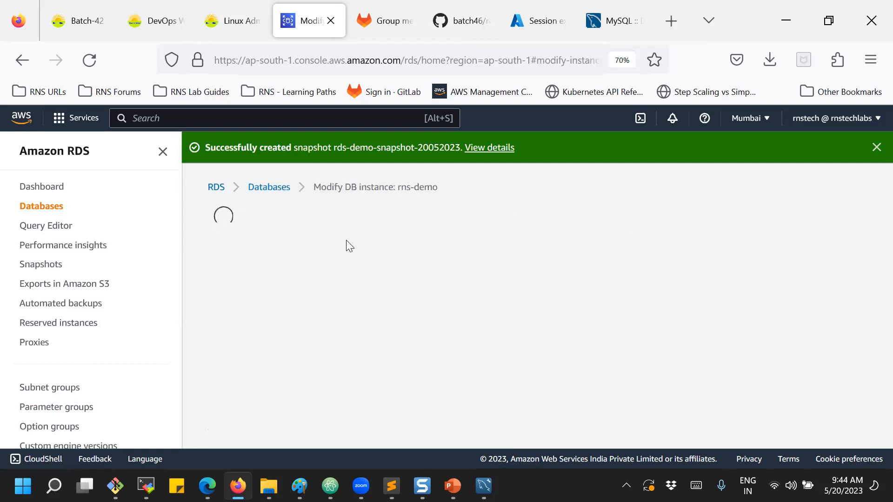
pyautogui.scroll(-10, 318, 286)
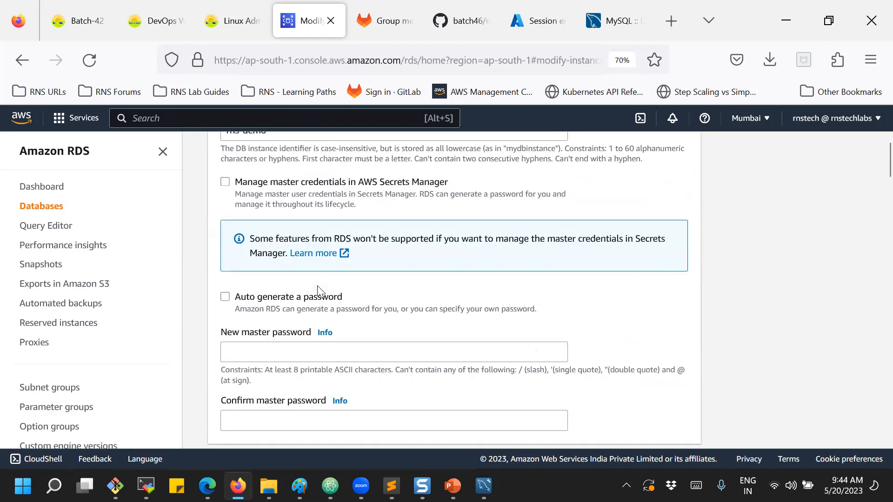
pyautogui.scroll(-10, 319, 285)
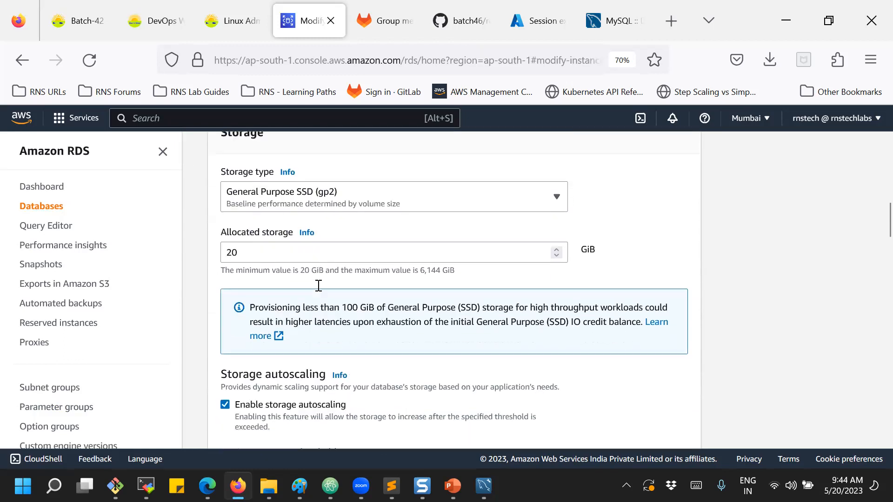
pyautogui.scroll(-10, 317, 286)
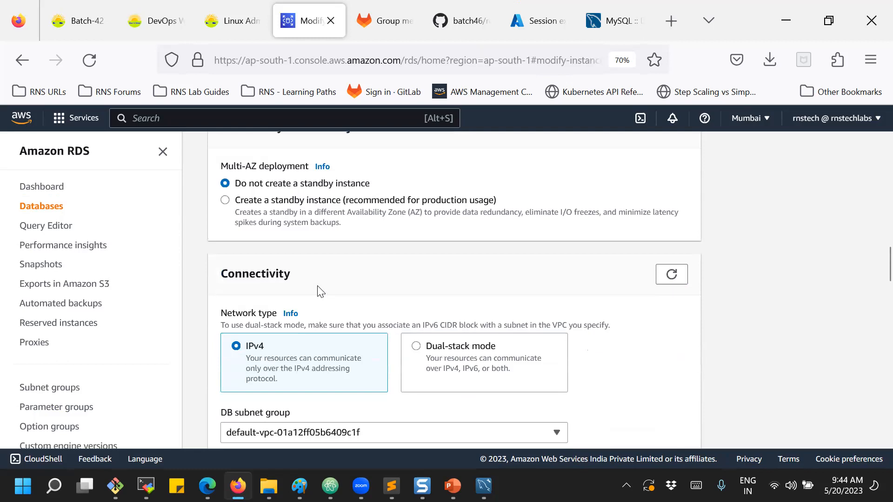
pyautogui.scroll(-5, 319, 286)
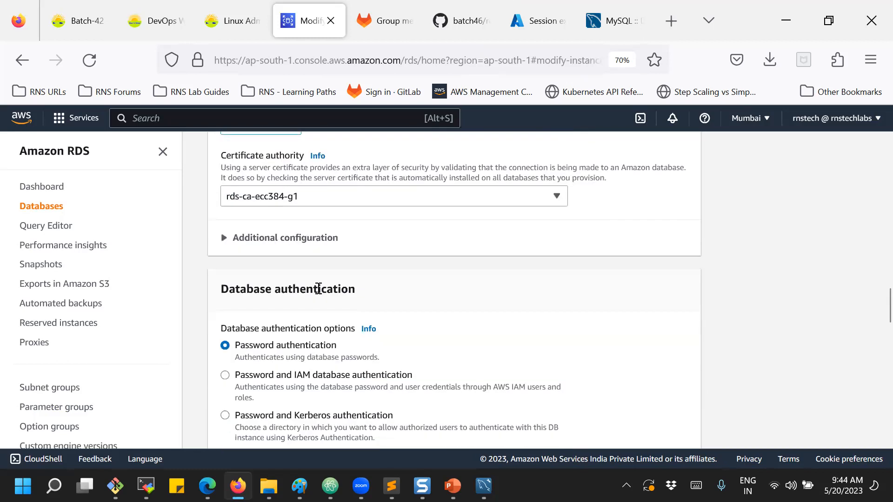
pyautogui.scroll(-3, 319, 289)
pyautogui.scroll(-3, 319, 296)
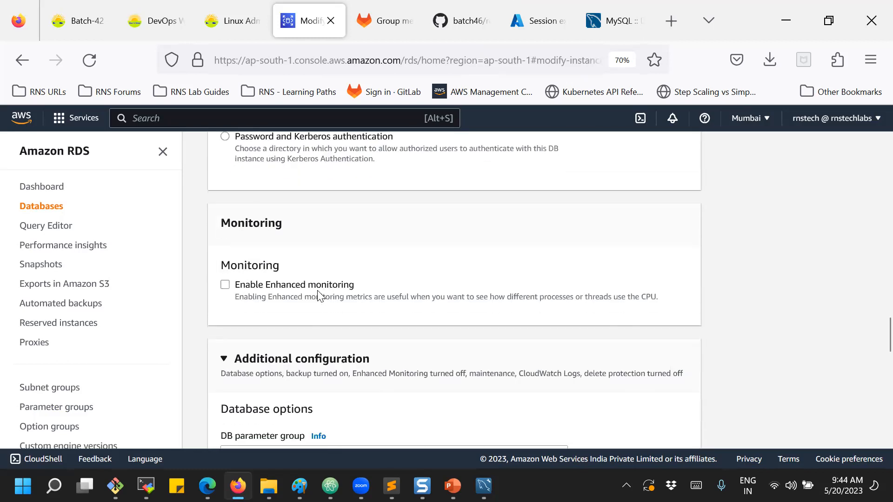
# Reach Database options and open the DB parameter group list, still set to default.mysql8.0.
pyautogui.scroll(8, 318, 293)
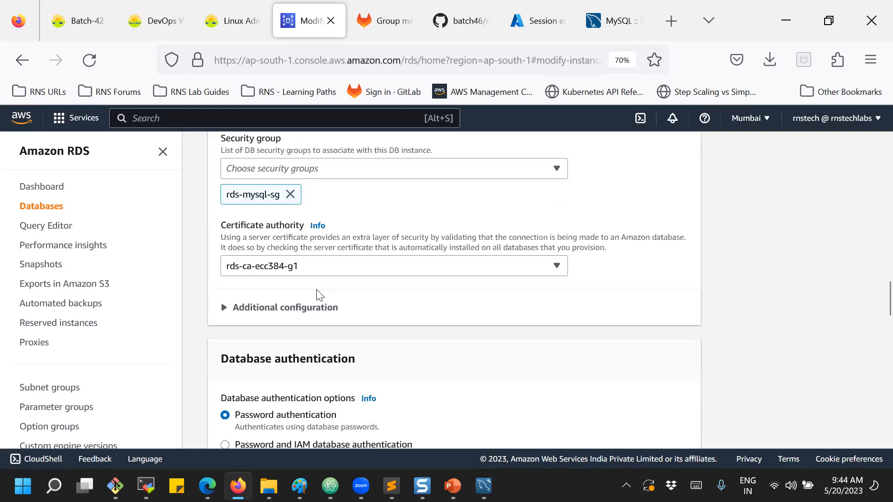
pyautogui.scroll(6, 315, 297)
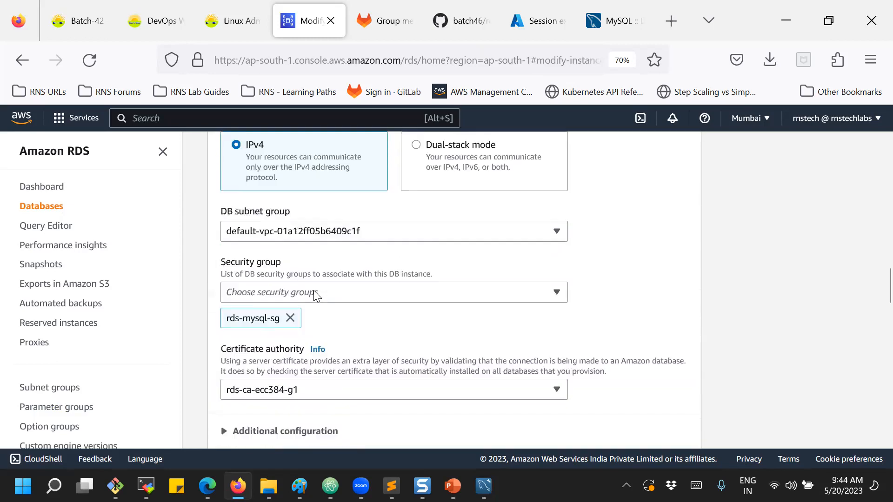
pyautogui.scroll(9, 314, 298)
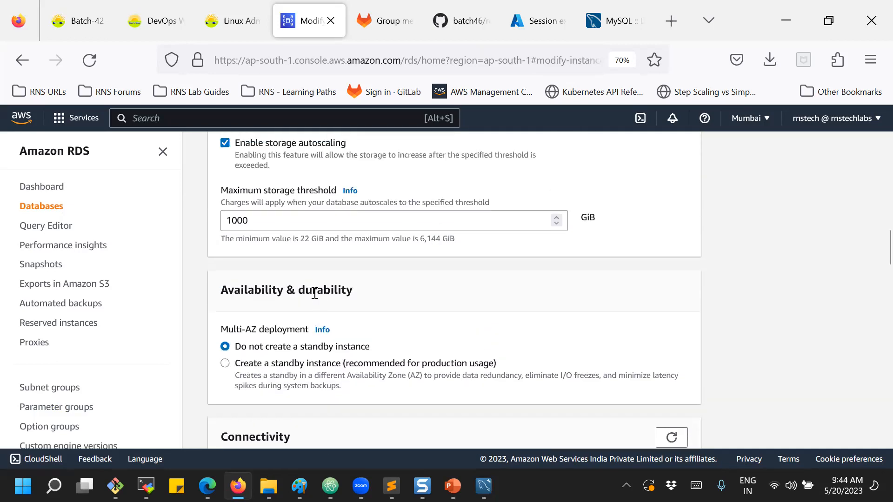
pyautogui.scroll(3, 314, 295)
pyautogui.scroll(-9, 314, 293)
pyautogui.scroll(-9, 314, 294)
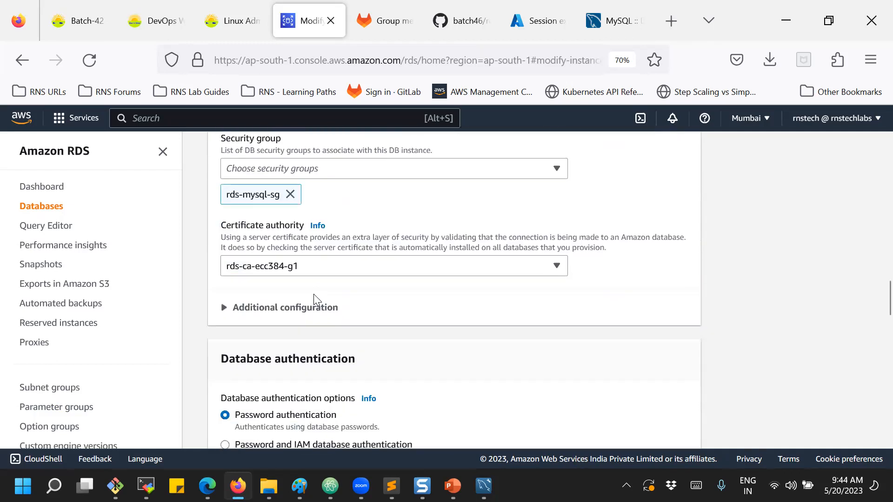
pyautogui.scroll(-10, 313, 294)
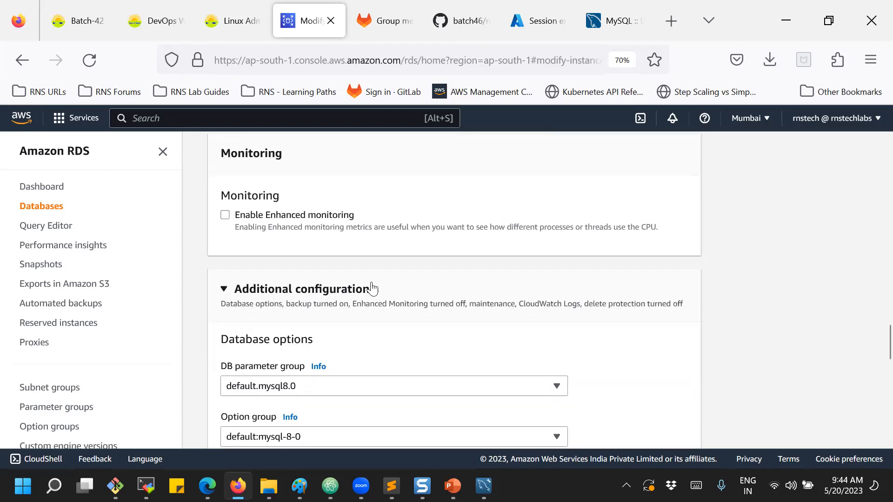
pyautogui.scroll(-2, 374, 287)
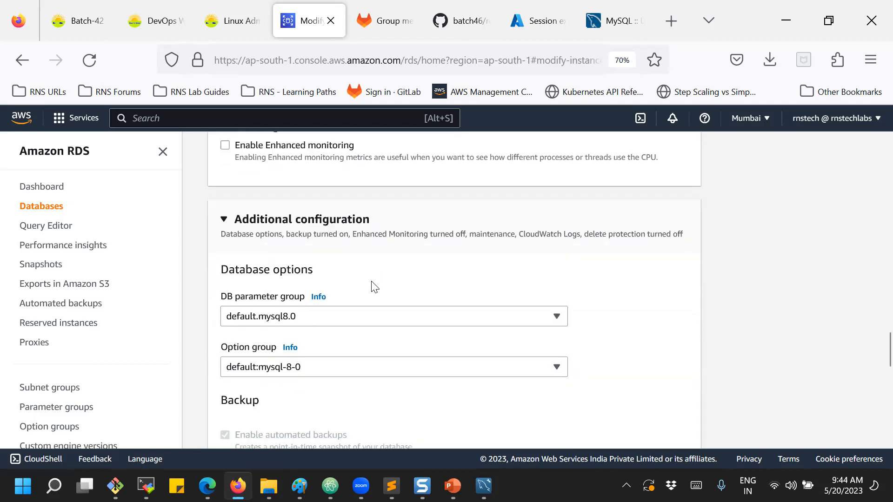
pyautogui.click(276, 320)
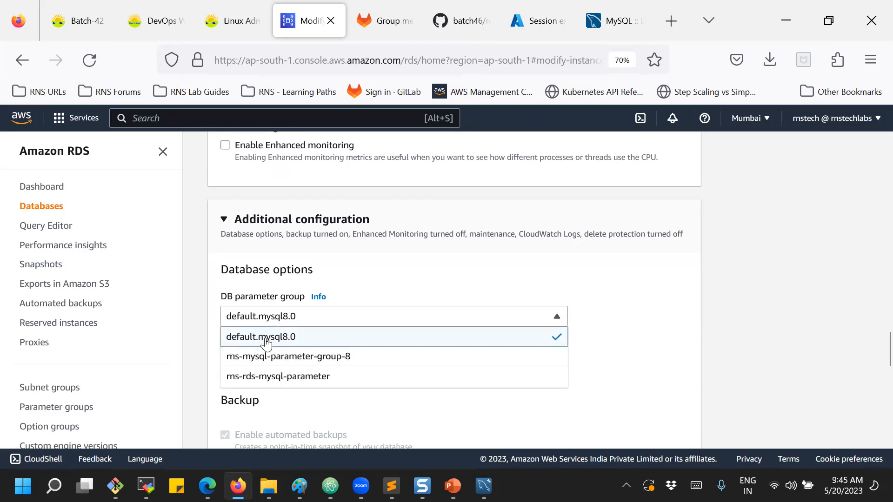
# Choose rns-rds-mysql-parameter as rns-demo's DB parameter group and scroll down to continue.
pyautogui.click(250, 381)
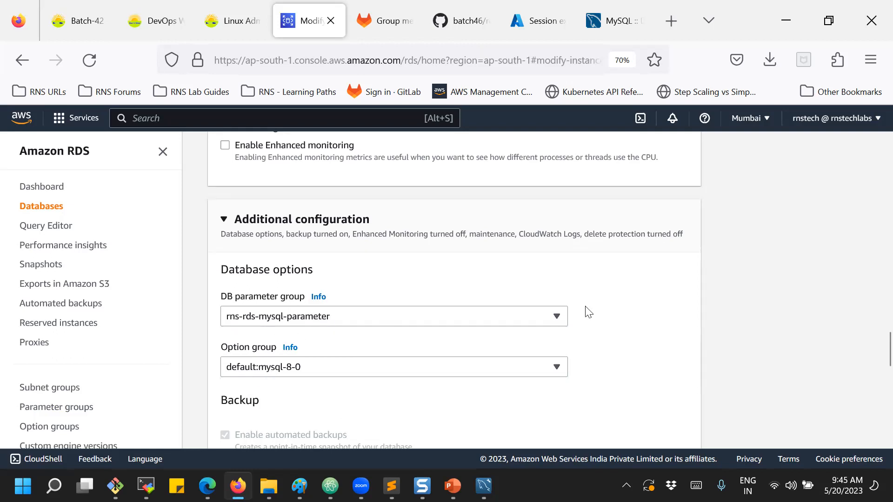
pyautogui.scroll(-15, 668, 316)
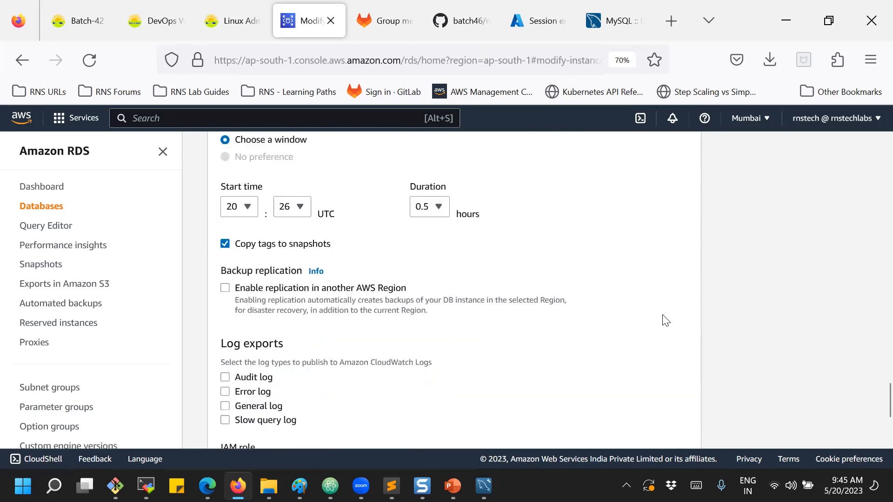
pyautogui.scroll(-2, 666, 321)
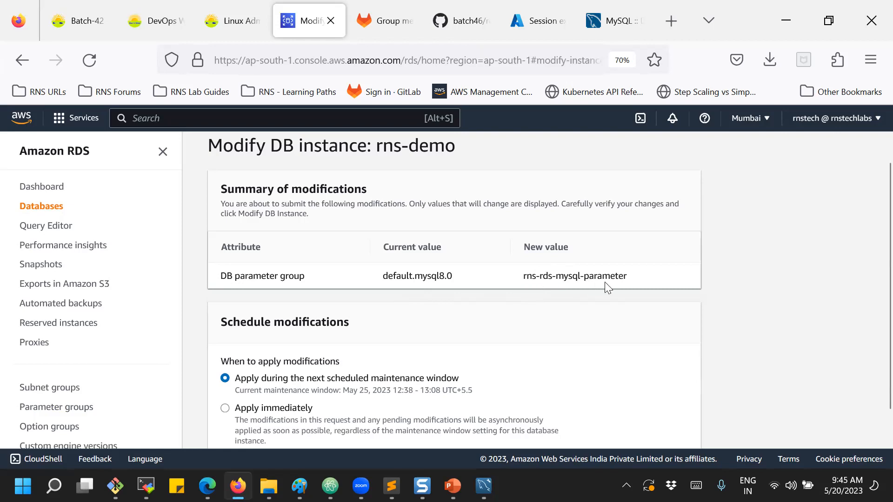
pyautogui.scroll(-3, 617, 281)
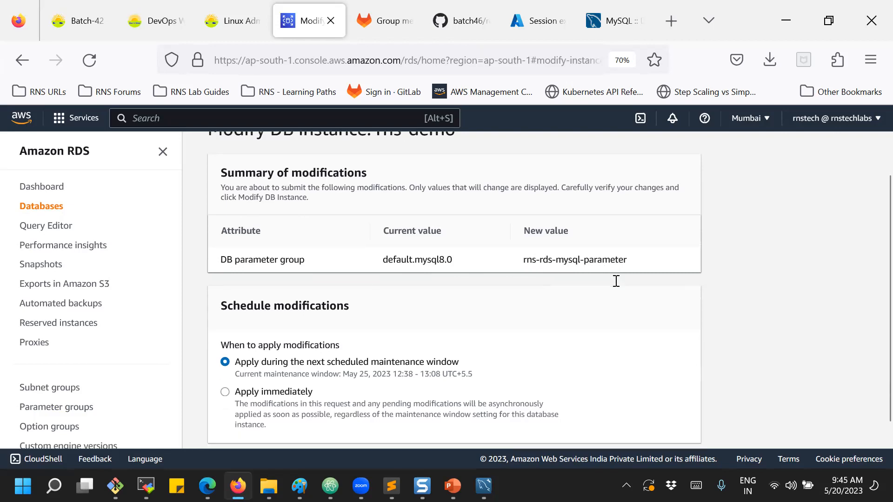
# Apply the modification and confirm rns-demo's parameter group rns-rds-mysql-parameter shows Applying.
pyautogui.click(627, 415)
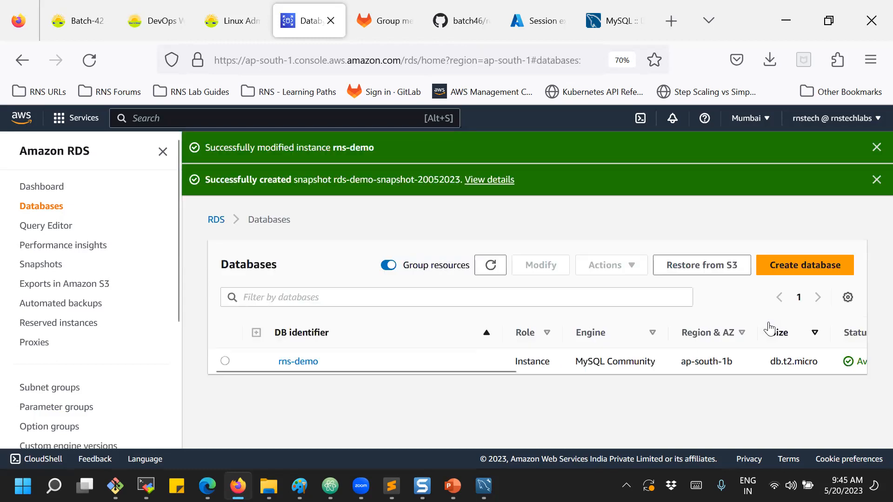
pyautogui.click(306, 364)
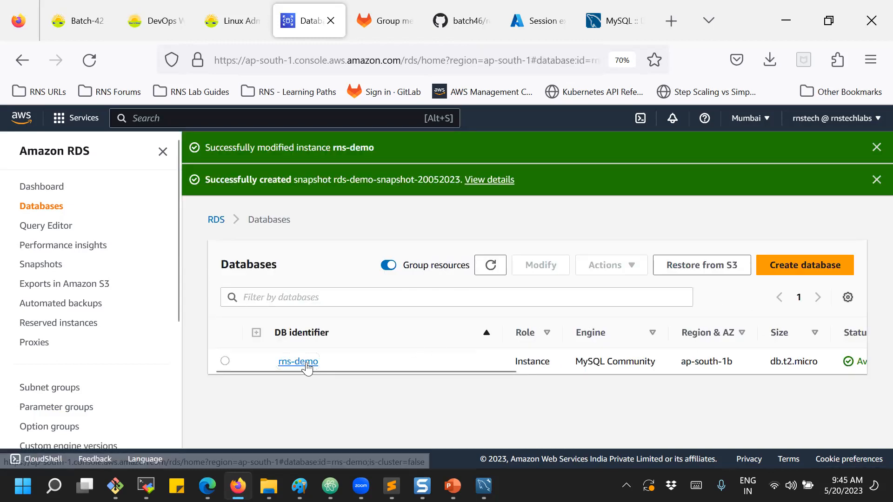
pyautogui.scroll(-5, 547, 316)
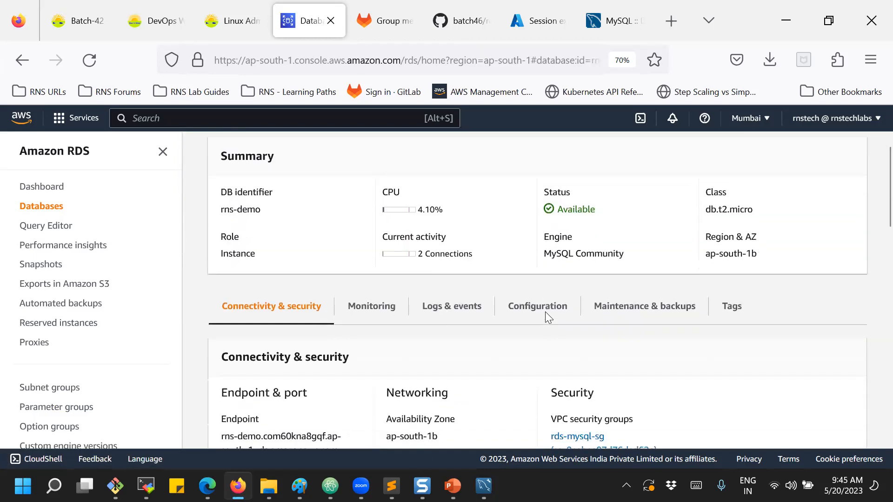
pyautogui.scroll(-5, 547, 316)
pyautogui.scroll(5, 548, 315)
pyautogui.click(535, 234)
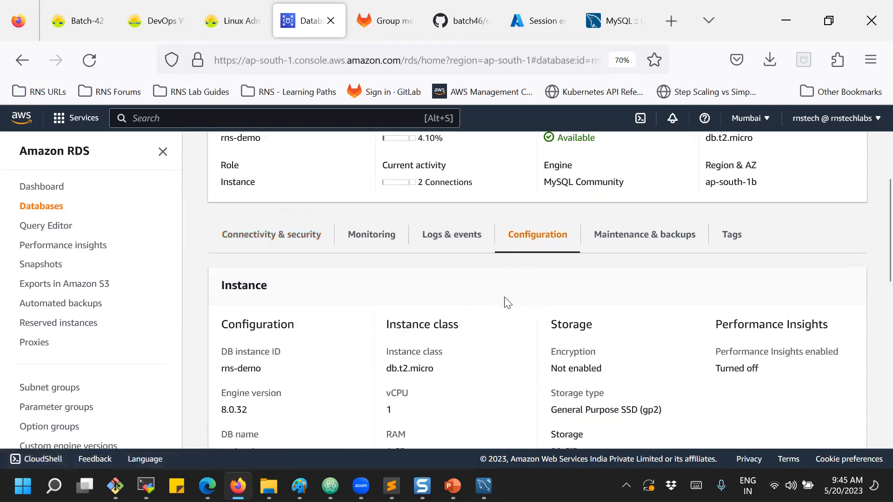
pyautogui.scroll(-5, 507, 303)
pyautogui.scroll(-5, 507, 303)
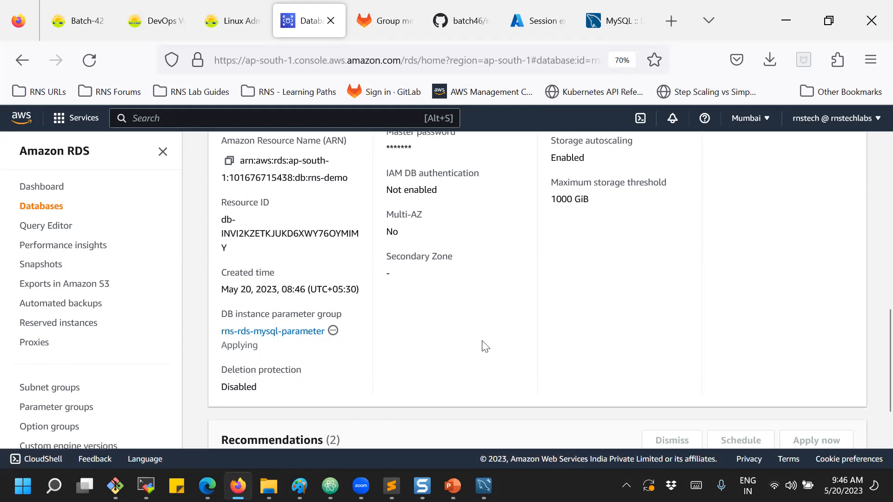
pyautogui.scroll(10, 484, 345)
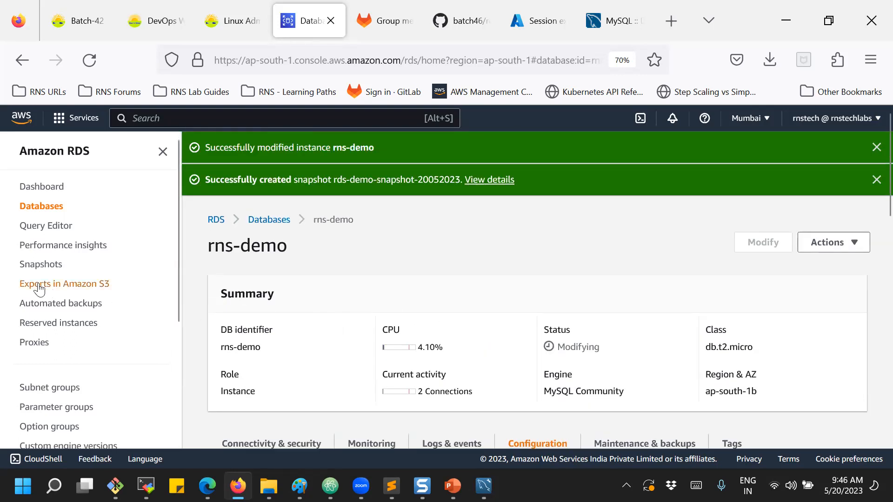
# Browse the Snapshots, Automated backups and Exports in Amazon S3 pages, then return to Snapshots.
pyautogui.click(40, 264)
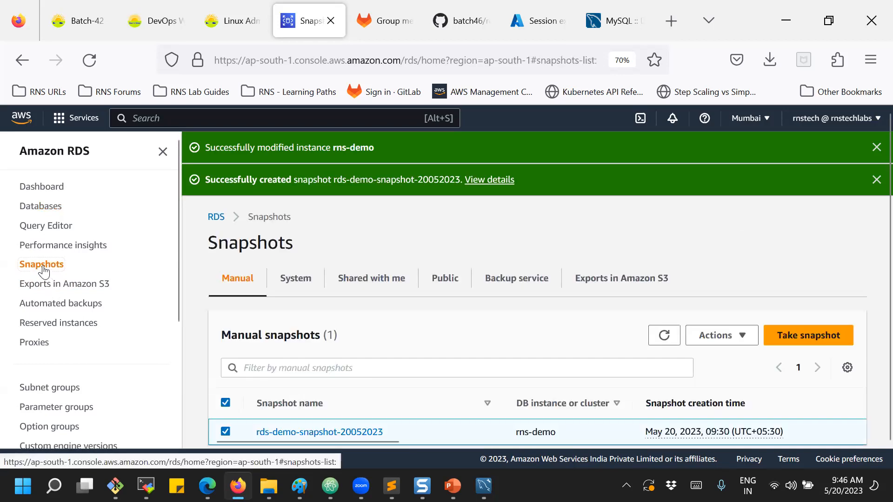
pyautogui.click(53, 304)
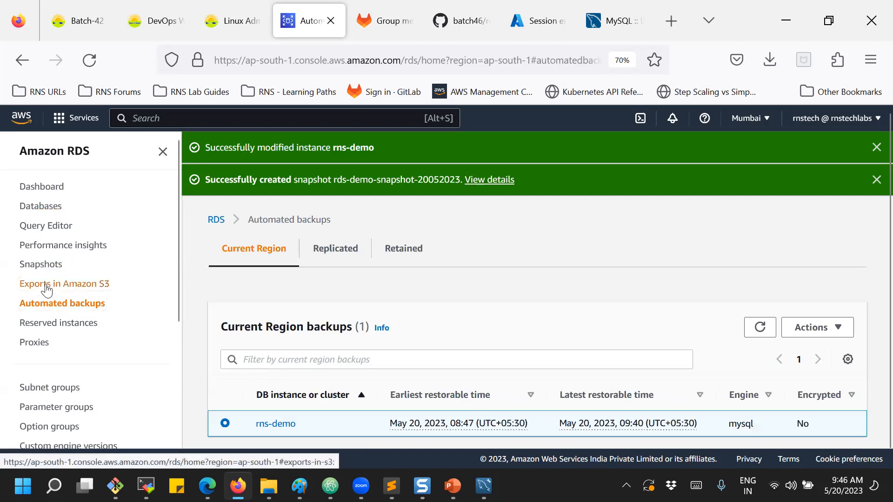
pyautogui.click(46, 288)
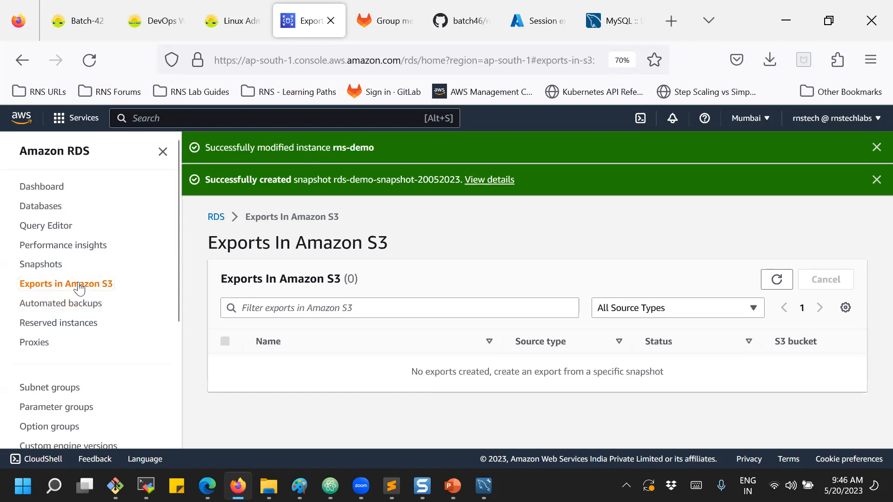
pyautogui.click(37, 271)
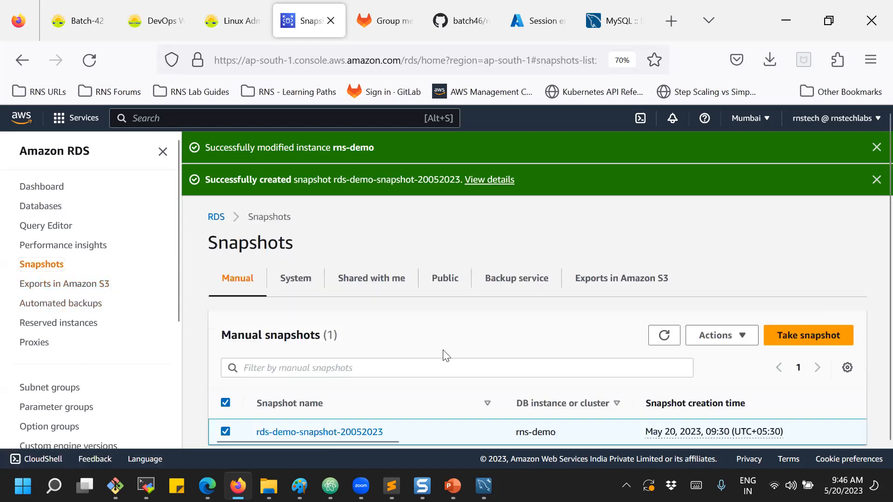
# Refresh the manual snapshots and select rds-demo-snapshot-20052023 to view its available actions.
pyautogui.click(715, 336)
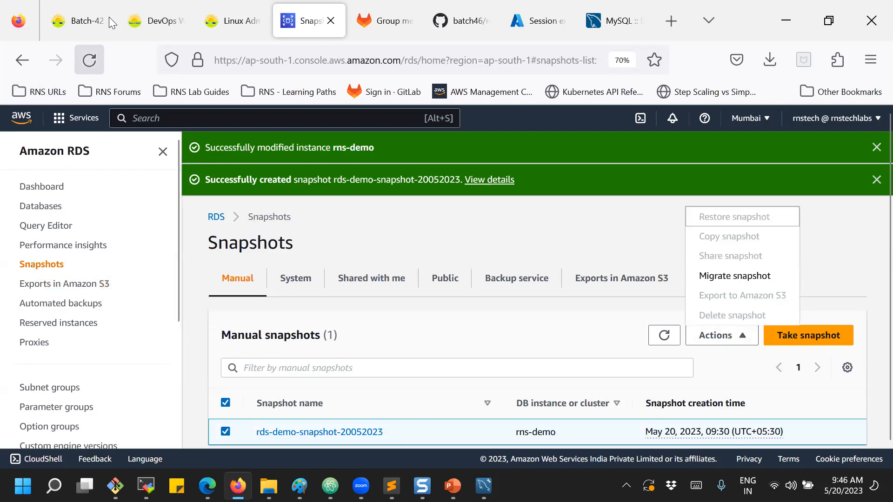
pyautogui.click(90, 61)
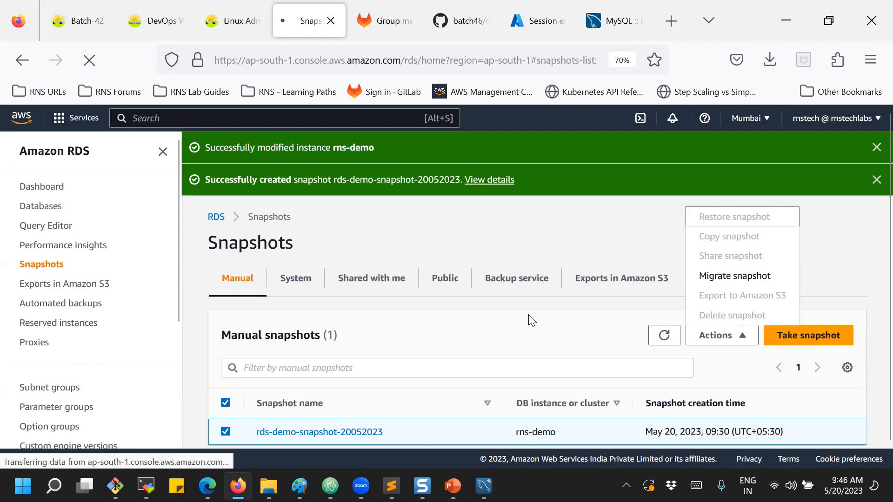
pyautogui.scroll(-1, 532, 321)
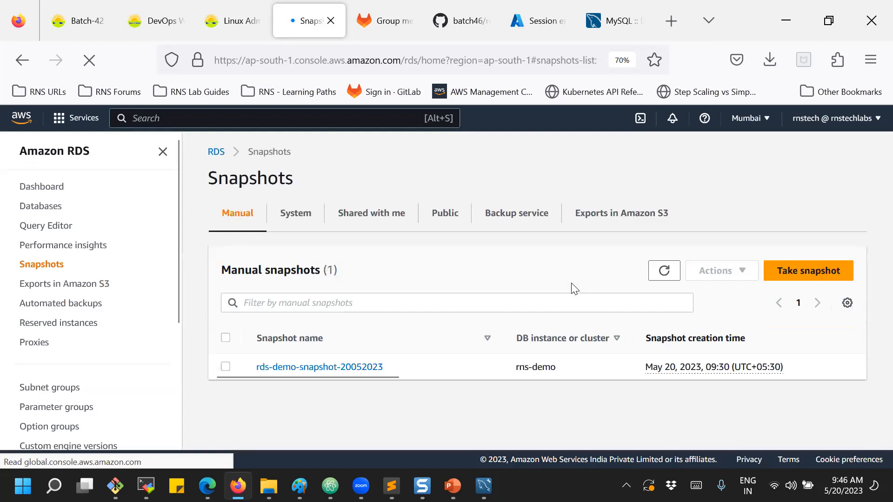
pyautogui.click(225, 367)
pyautogui.click(711, 273)
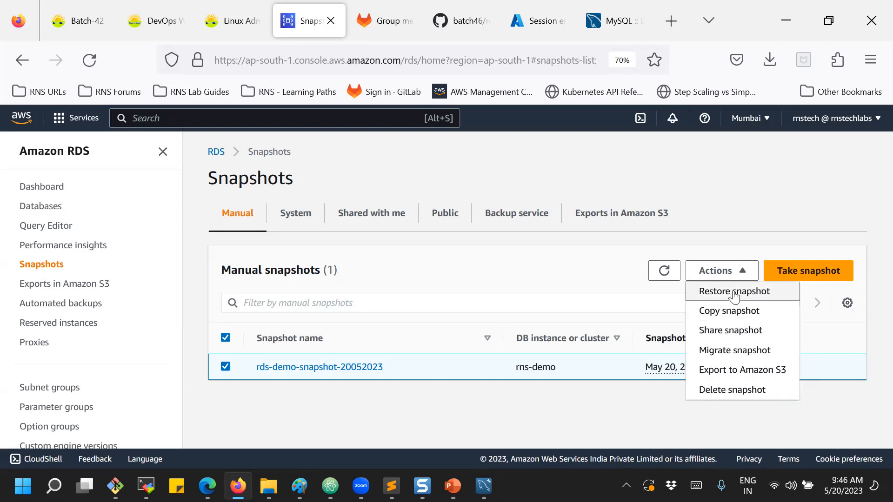
pyautogui.click(477, 279)
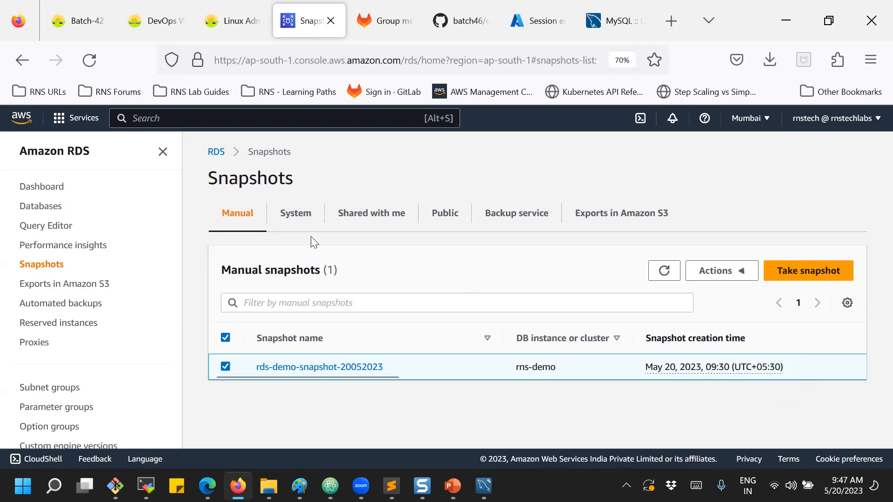
# Review automated backups and the dashboard's resources (one instance, one manual and one automated snapshot), then return to Databases.
pyautogui.click(84, 304)
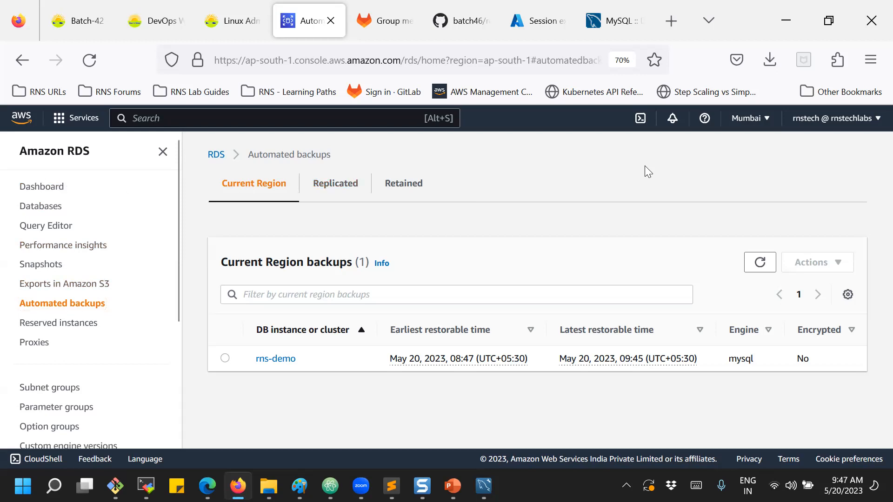
pyautogui.click(43, 188)
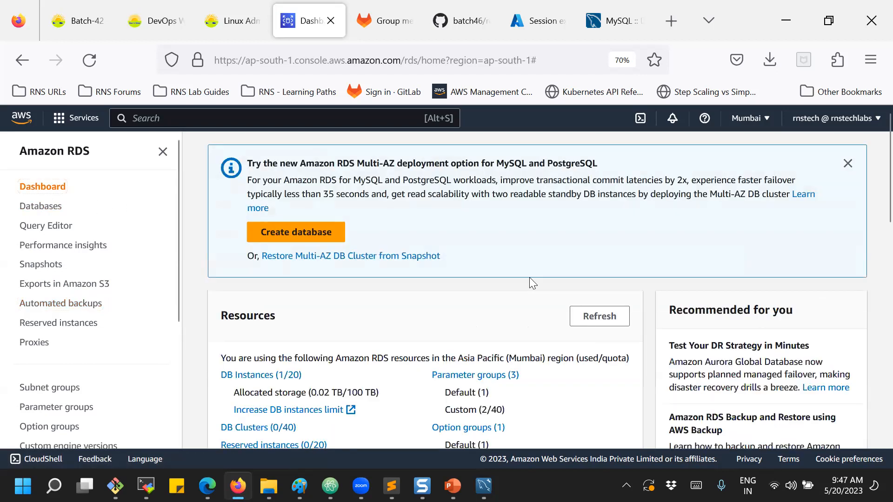
pyautogui.scroll(-3, 612, 257)
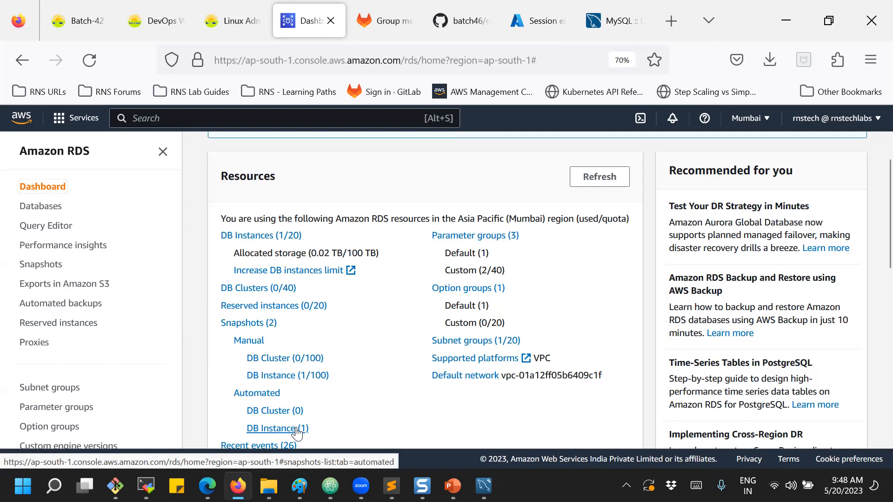
pyautogui.scroll(-3, 357, 406)
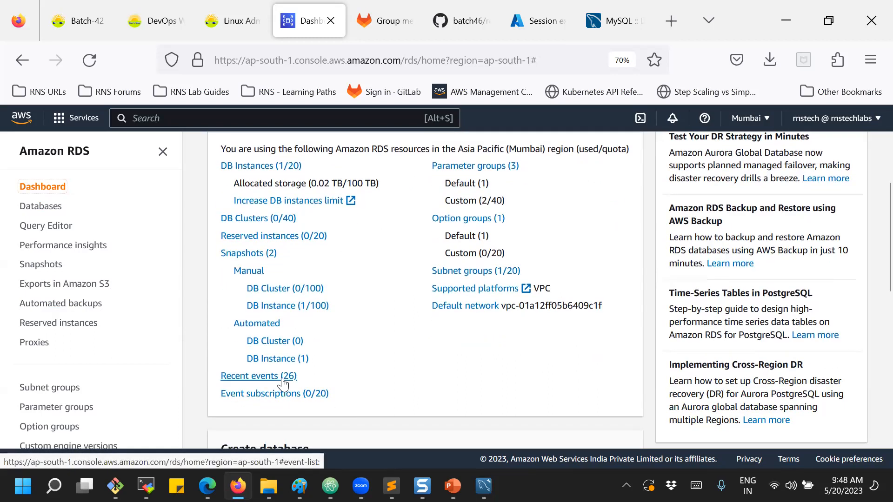
pyautogui.scroll(3, 490, 286)
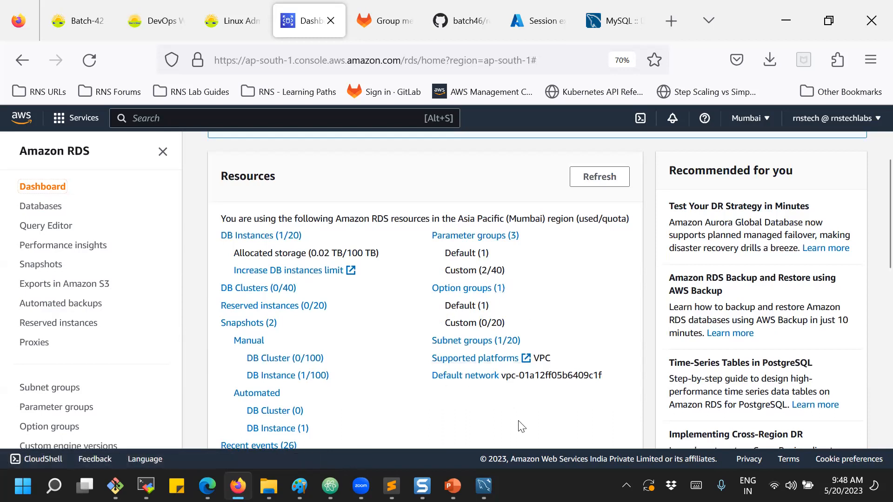
pyautogui.click(49, 206)
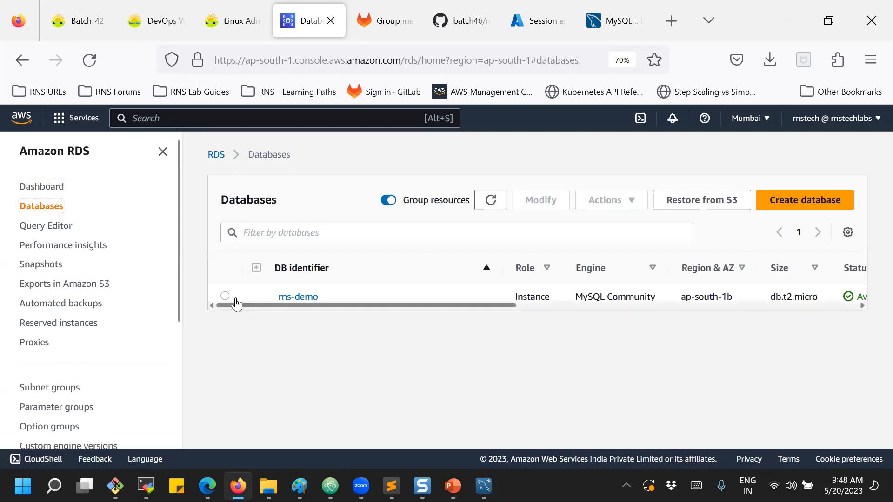
pyautogui.click(224, 295)
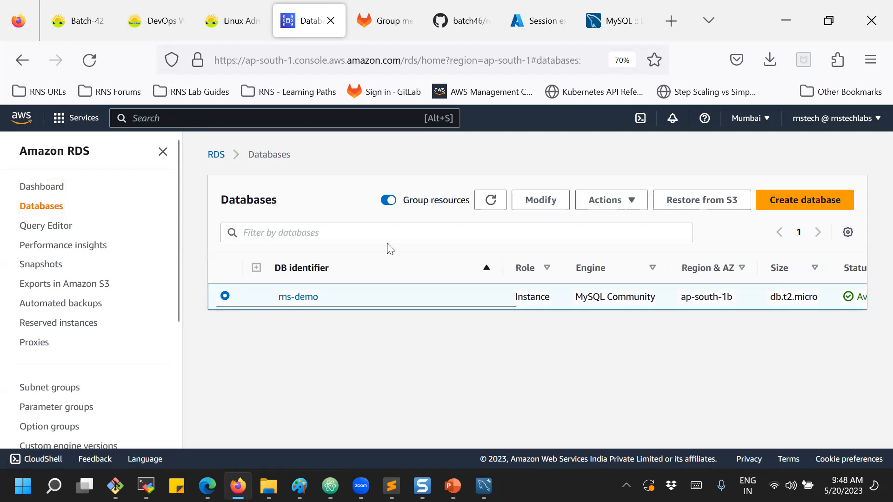
pyautogui.click(612, 208)
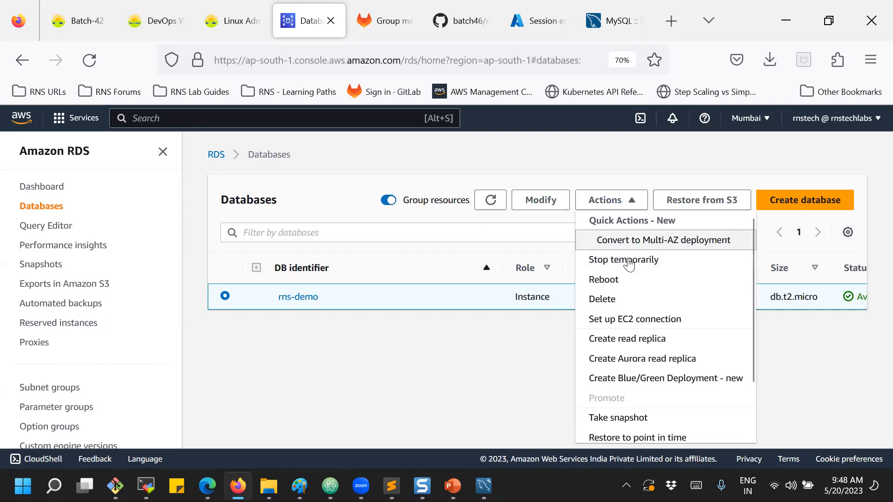
pyautogui.click(616, 343)
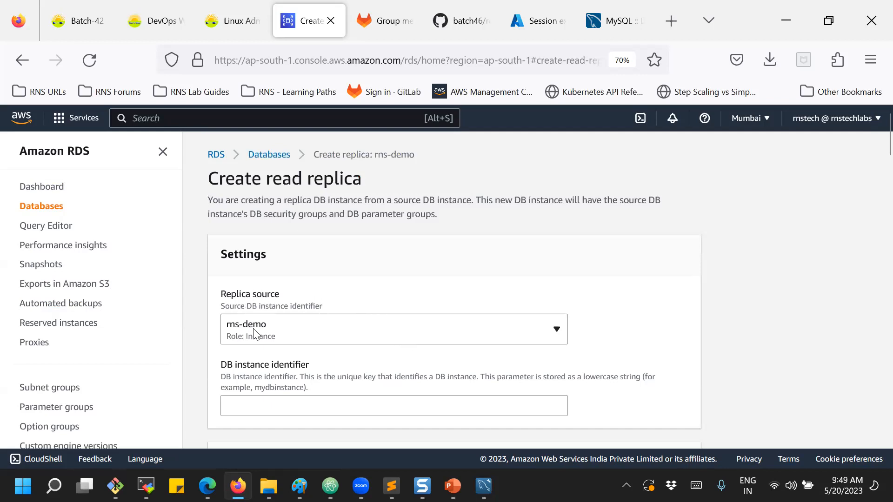
pyautogui.scroll(-3, 260, 329)
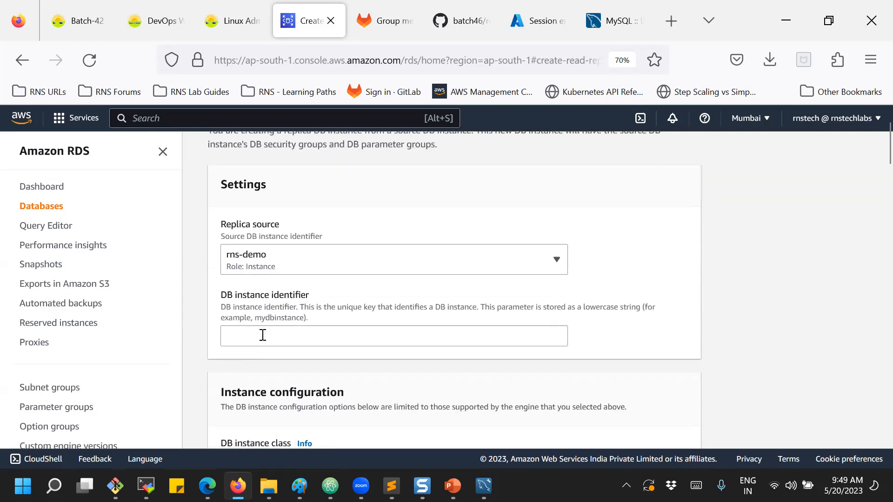
pyautogui.scroll(-1, 263, 332)
pyautogui.scroll(-20, 278, 313)
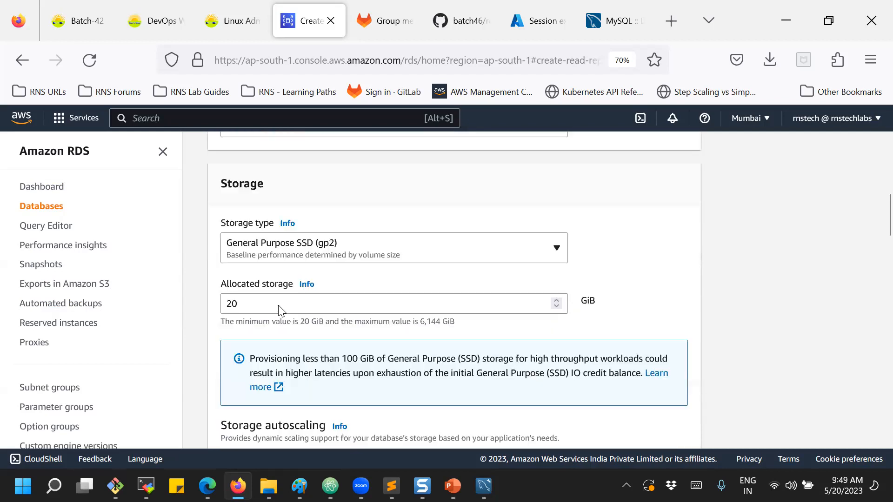
pyautogui.scroll(-15, 279, 312)
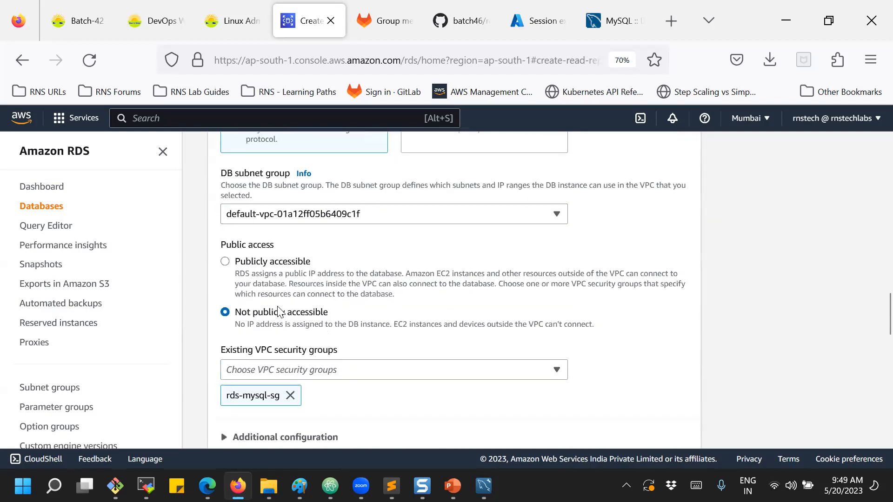
pyautogui.scroll(-8, 279, 312)
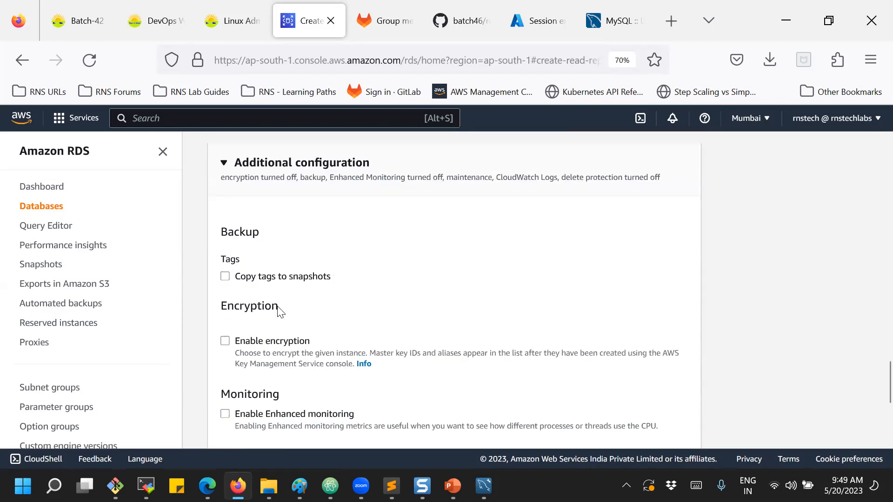
pyautogui.scroll(-10, 279, 312)
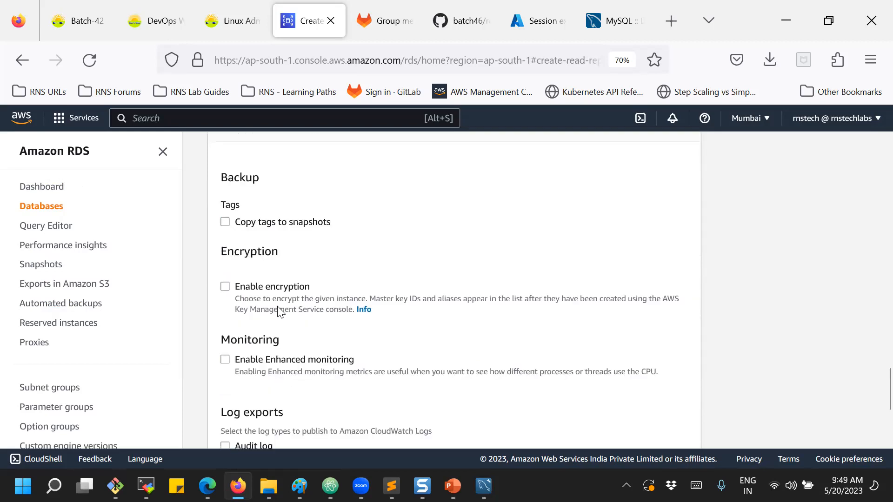
pyautogui.scroll(-1, 279, 310)
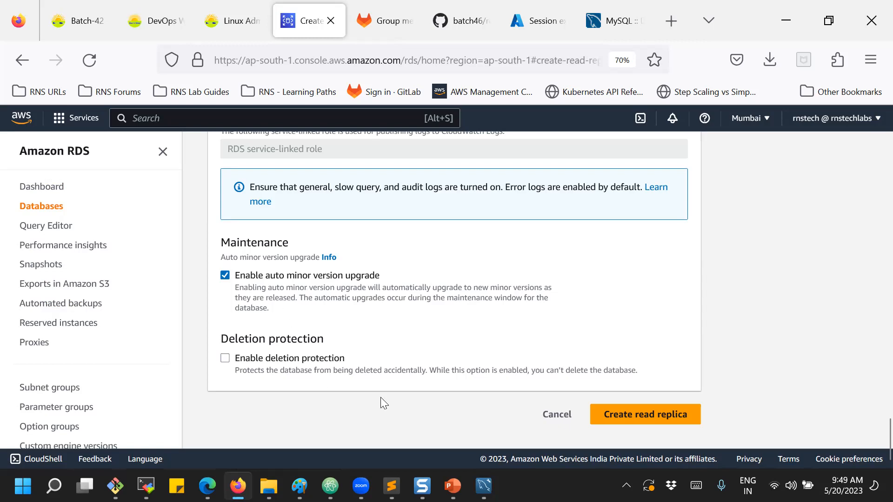
pyautogui.click(560, 416)
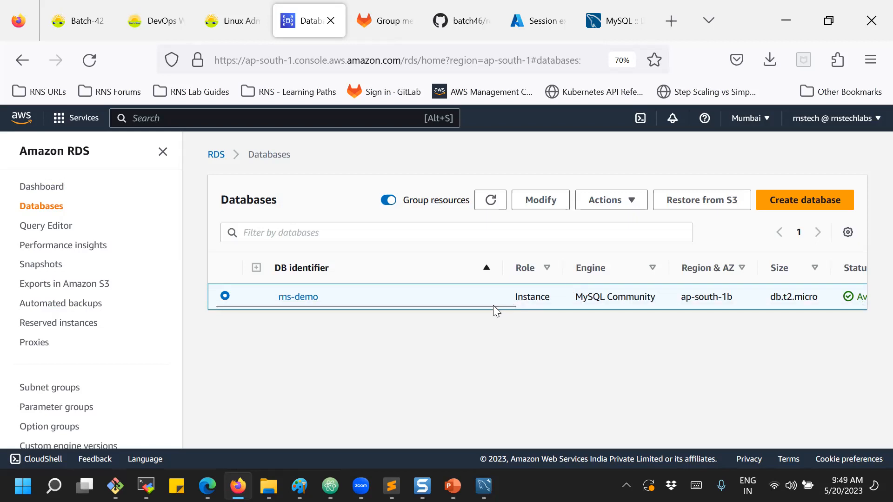
pyautogui.click(620, 200)
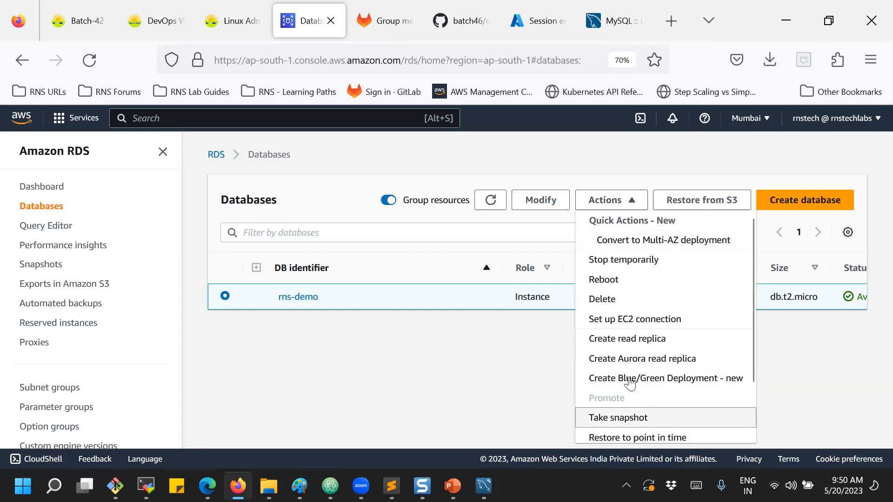
# Delete rns-demo with no final snapshot and no retained automated backups, confirming with 'delete me'.
pyautogui.click(801, 345)
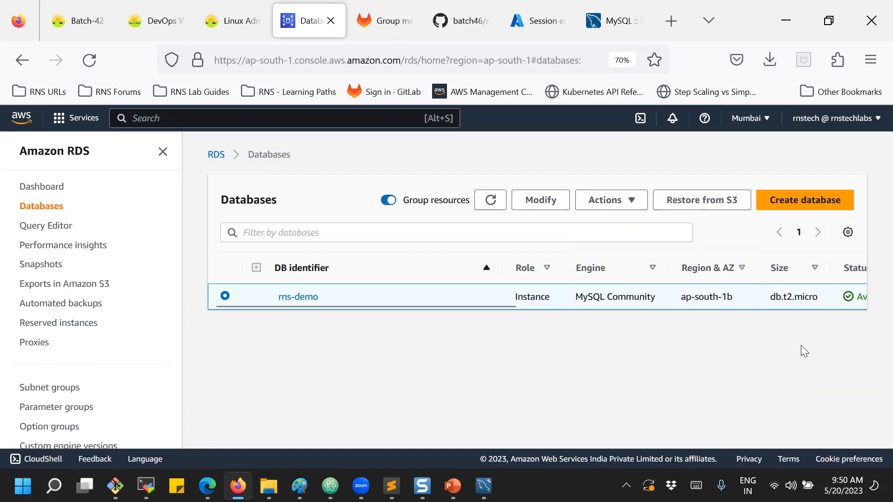
pyautogui.click(631, 209)
pyautogui.click(604, 299)
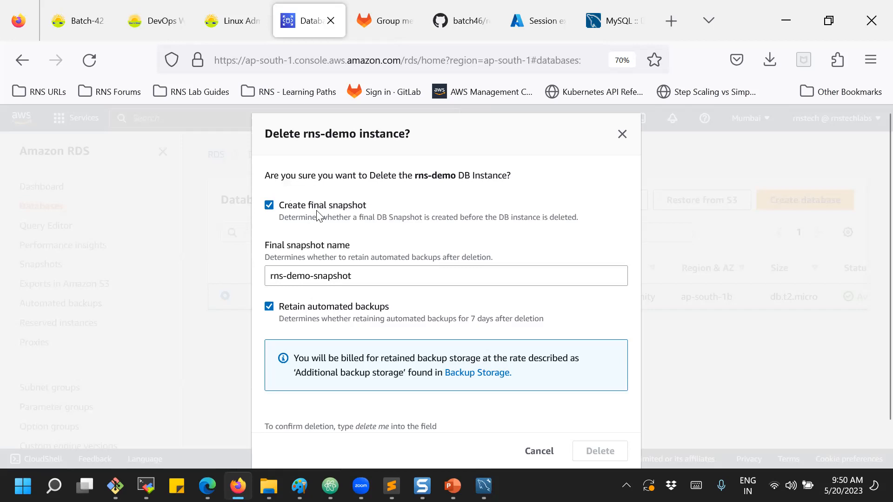
pyautogui.click(269, 205)
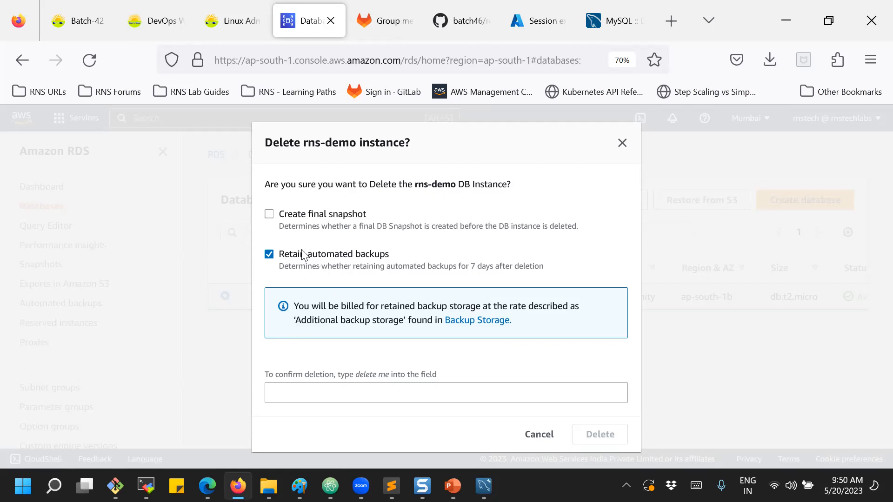
pyautogui.click(270, 254)
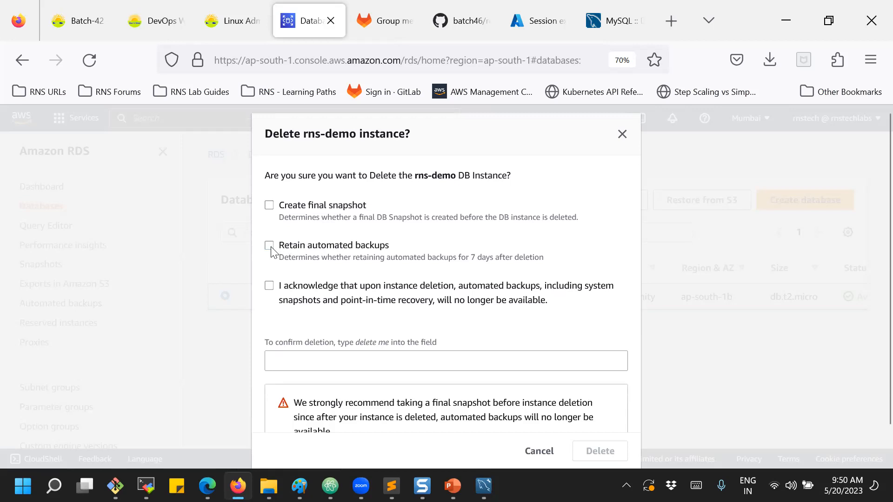
pyautogui.click(269, 286)
pyautogui.click(299, 362)
pyautogui.write('delete me')
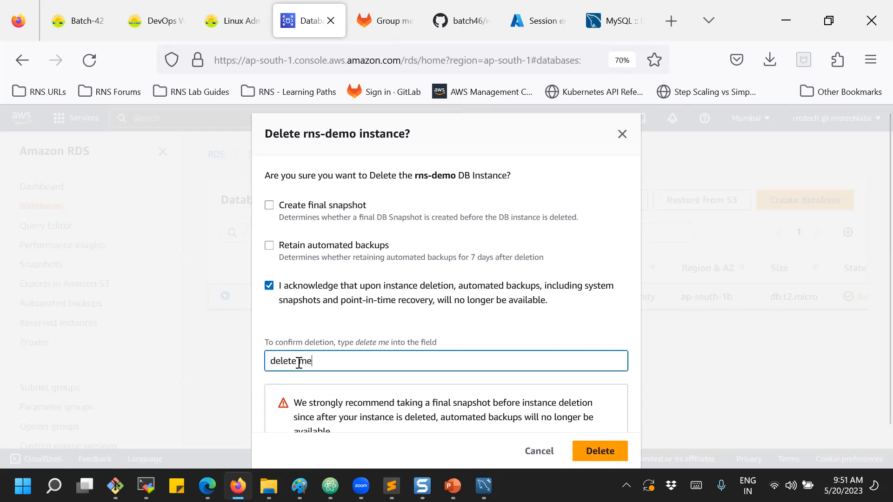
pyautogui.scroll(-1, 512, 419)
pyautogui.click(596, 447)
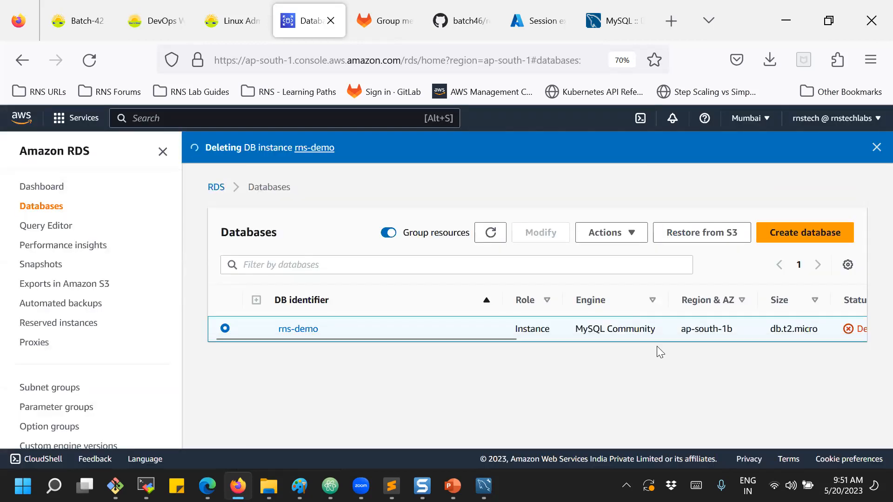
# Delete the manual snapshot rds-demo-snapshot-20052023 from the Snapshots list.
pyautogui.hscroll(5, 506, 337)
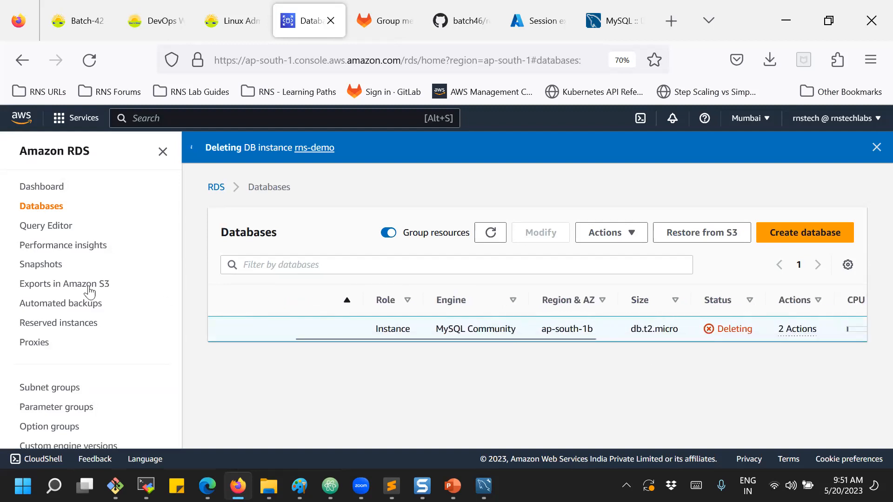
pyautogui.click(44, 264)
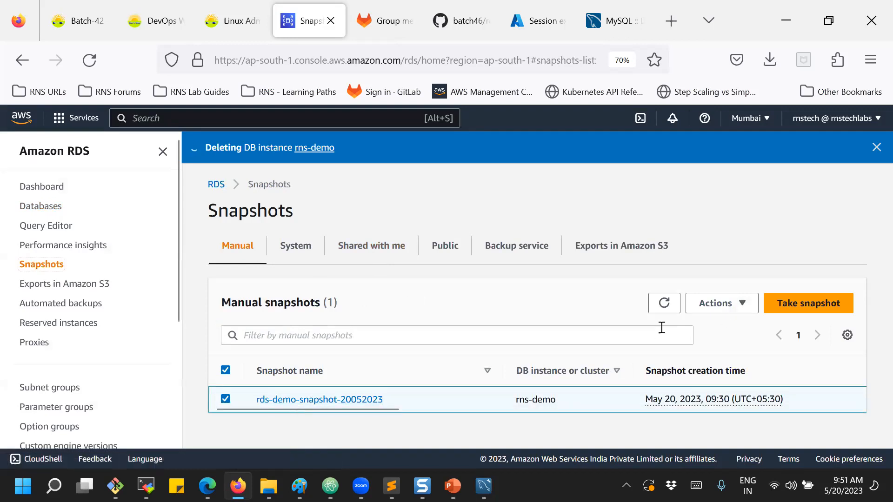
pyautogui.click(733, 304)
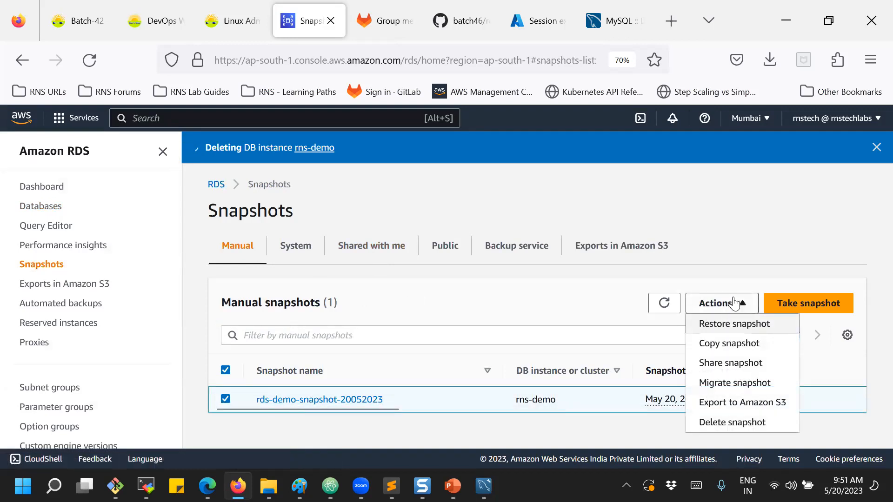
pyautogui.click(726, 421)
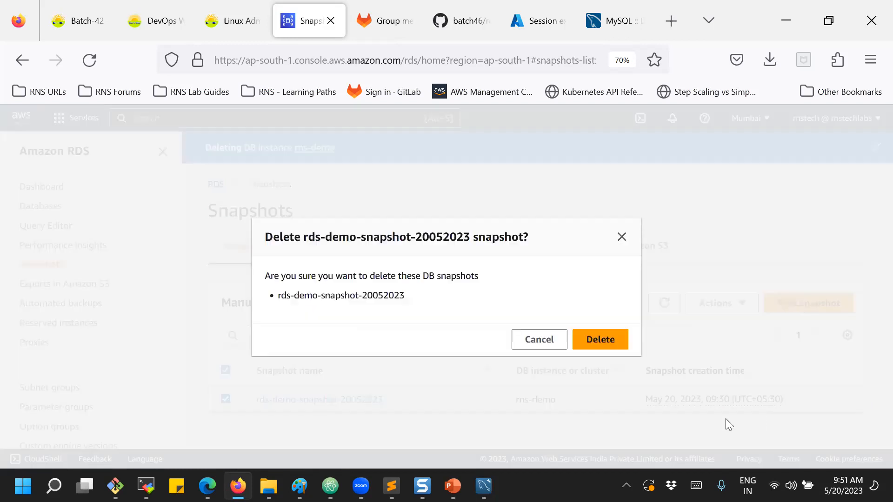
pyautogui.click(618, 341)
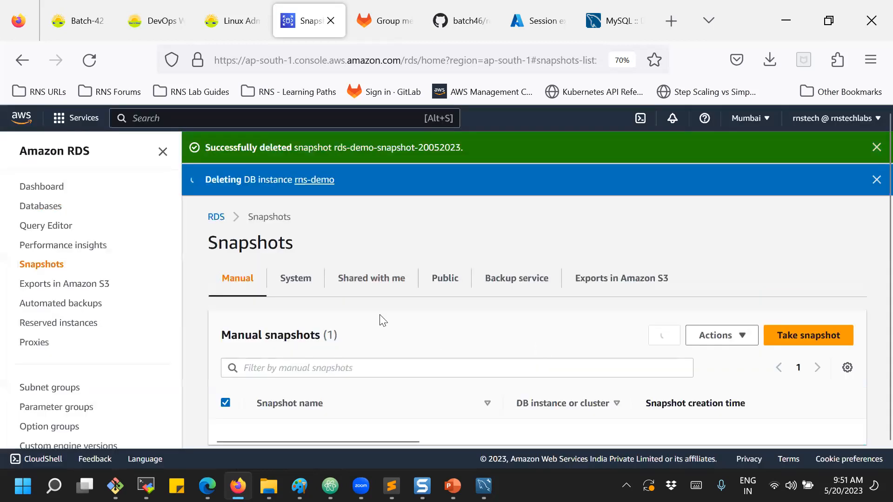
pyautogui.click(64, 304)
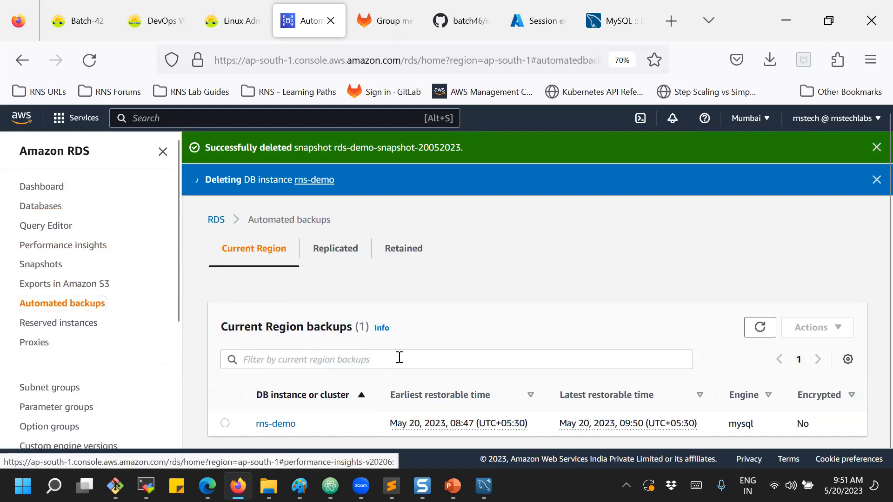
# Look over rns-demo's automated backup, then refresh Databases to confirm rns-demo is still deleting.
pyautogui.scroll(-1, 400, 357)
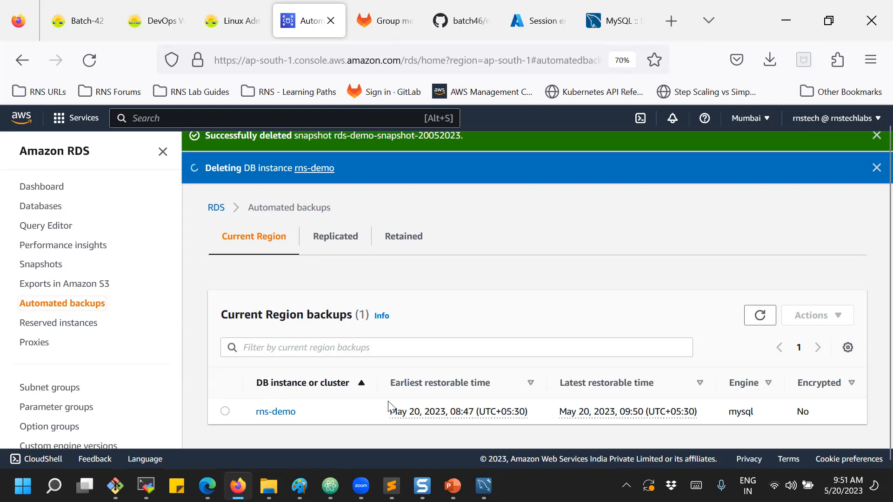
pyautogui.click(32, 207)
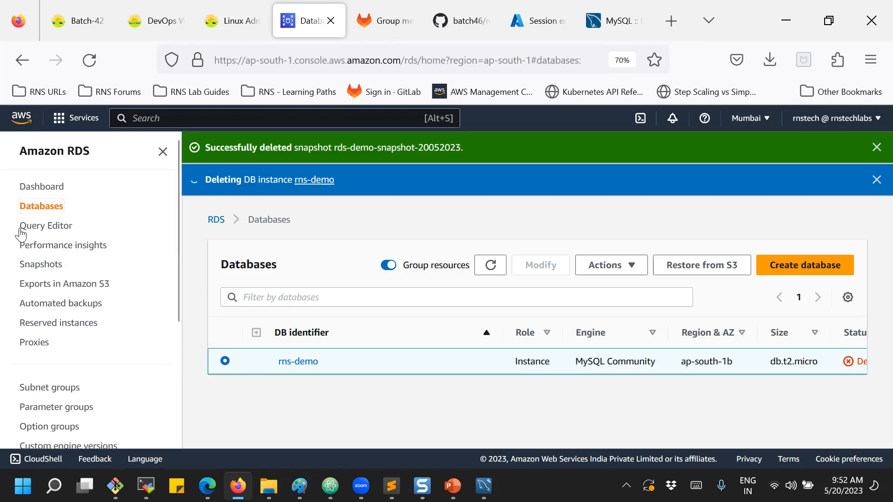
pyautogui.click(490, 265)
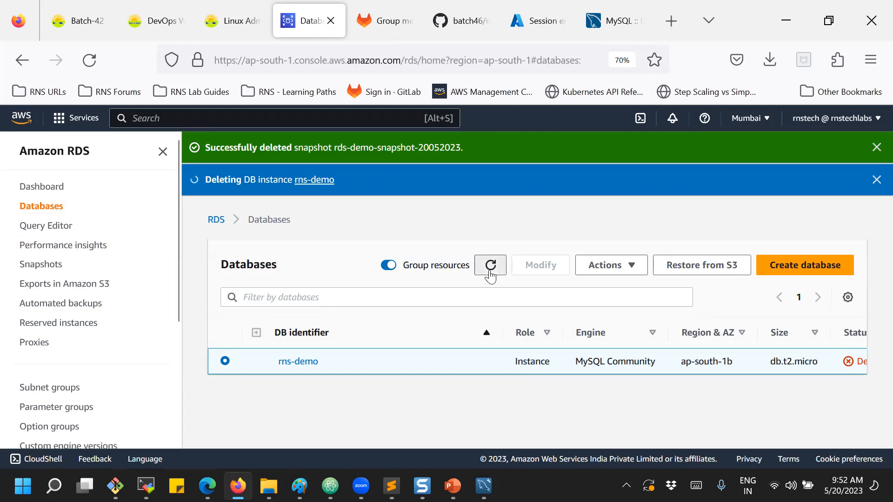